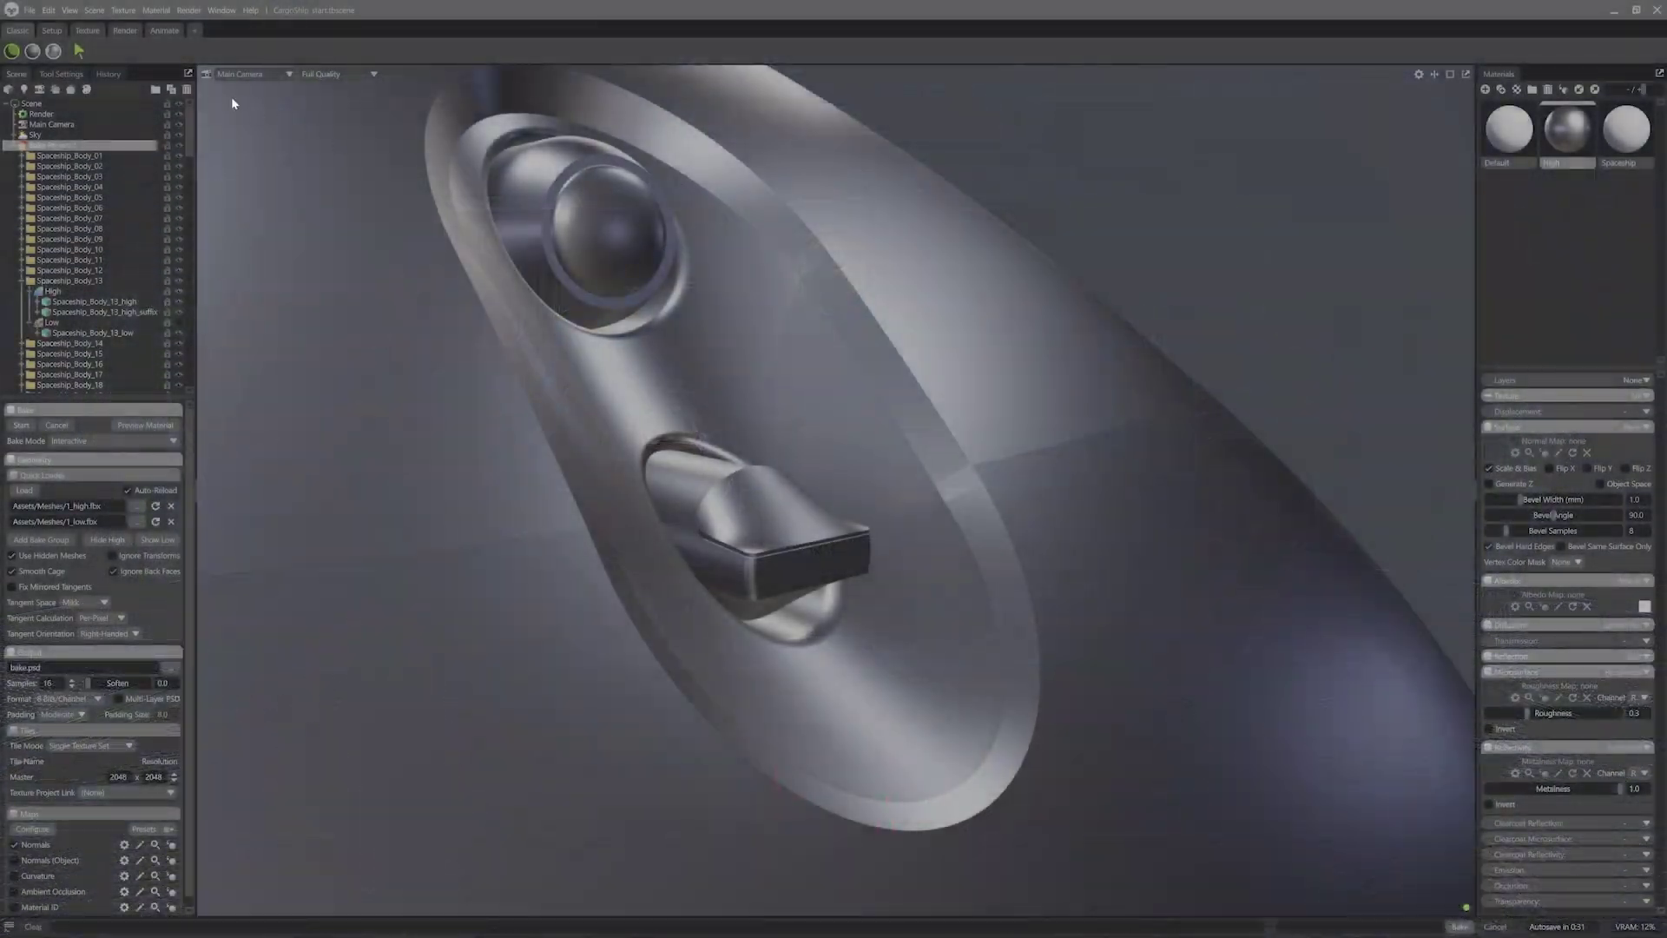
Step: Switch the viewport to ray-traced rendering and preview the baked material on the ship
{"action": "left_click", "coordinate": [54, 50]}
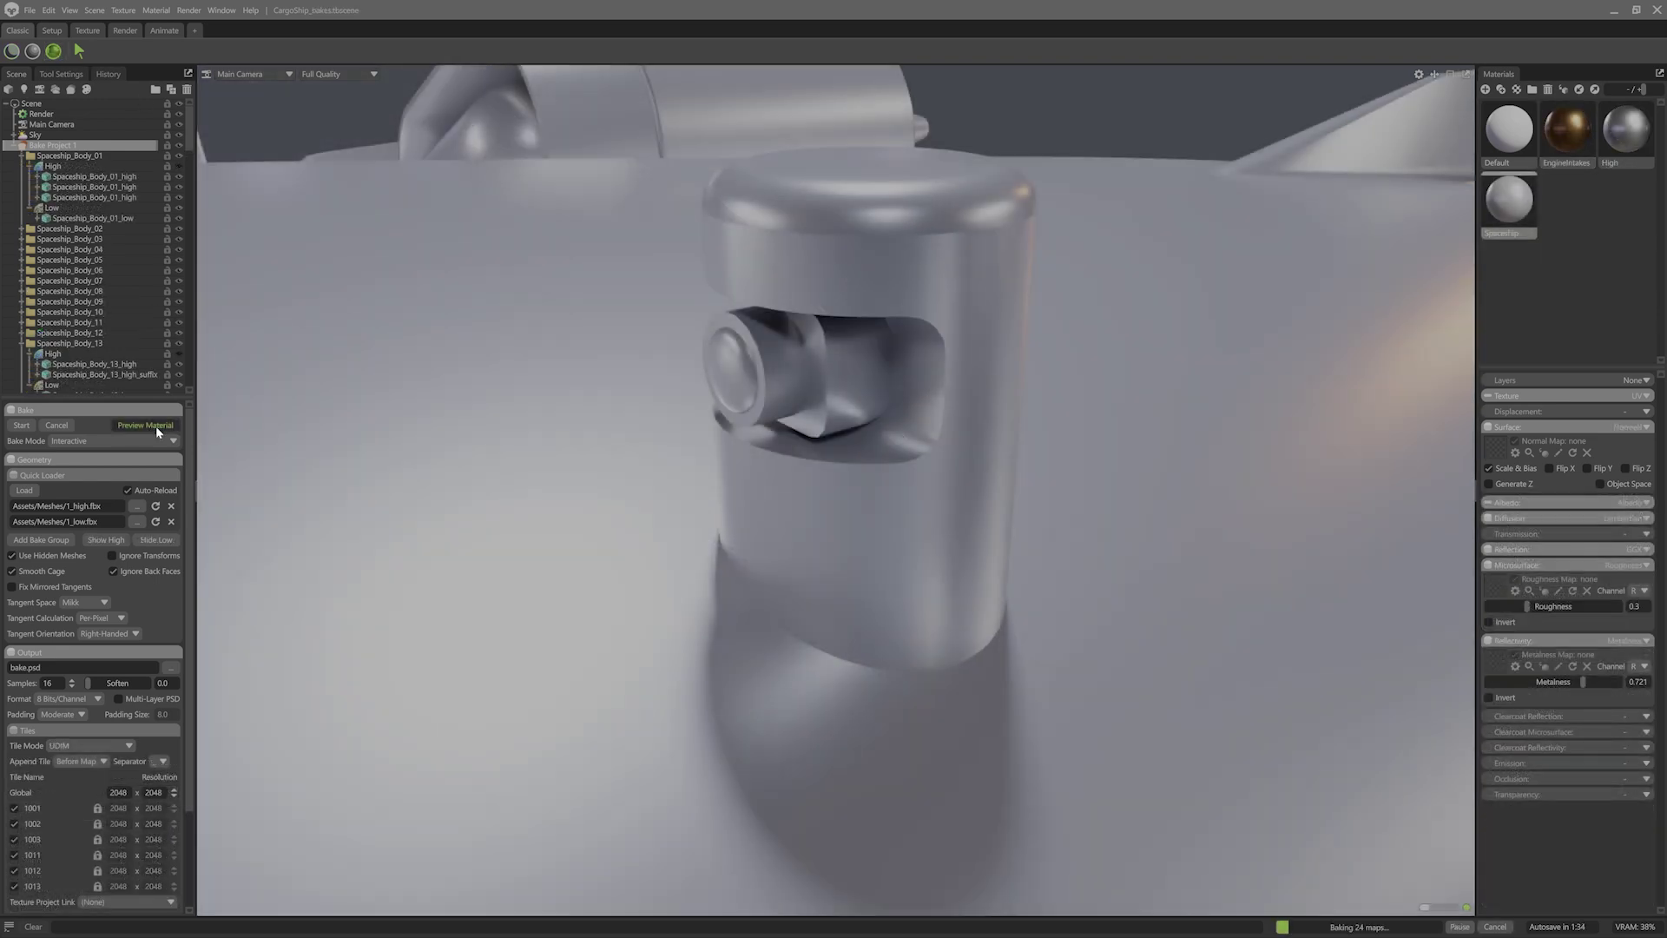
{"action": "left_click", "coordinate": [155, 425]}
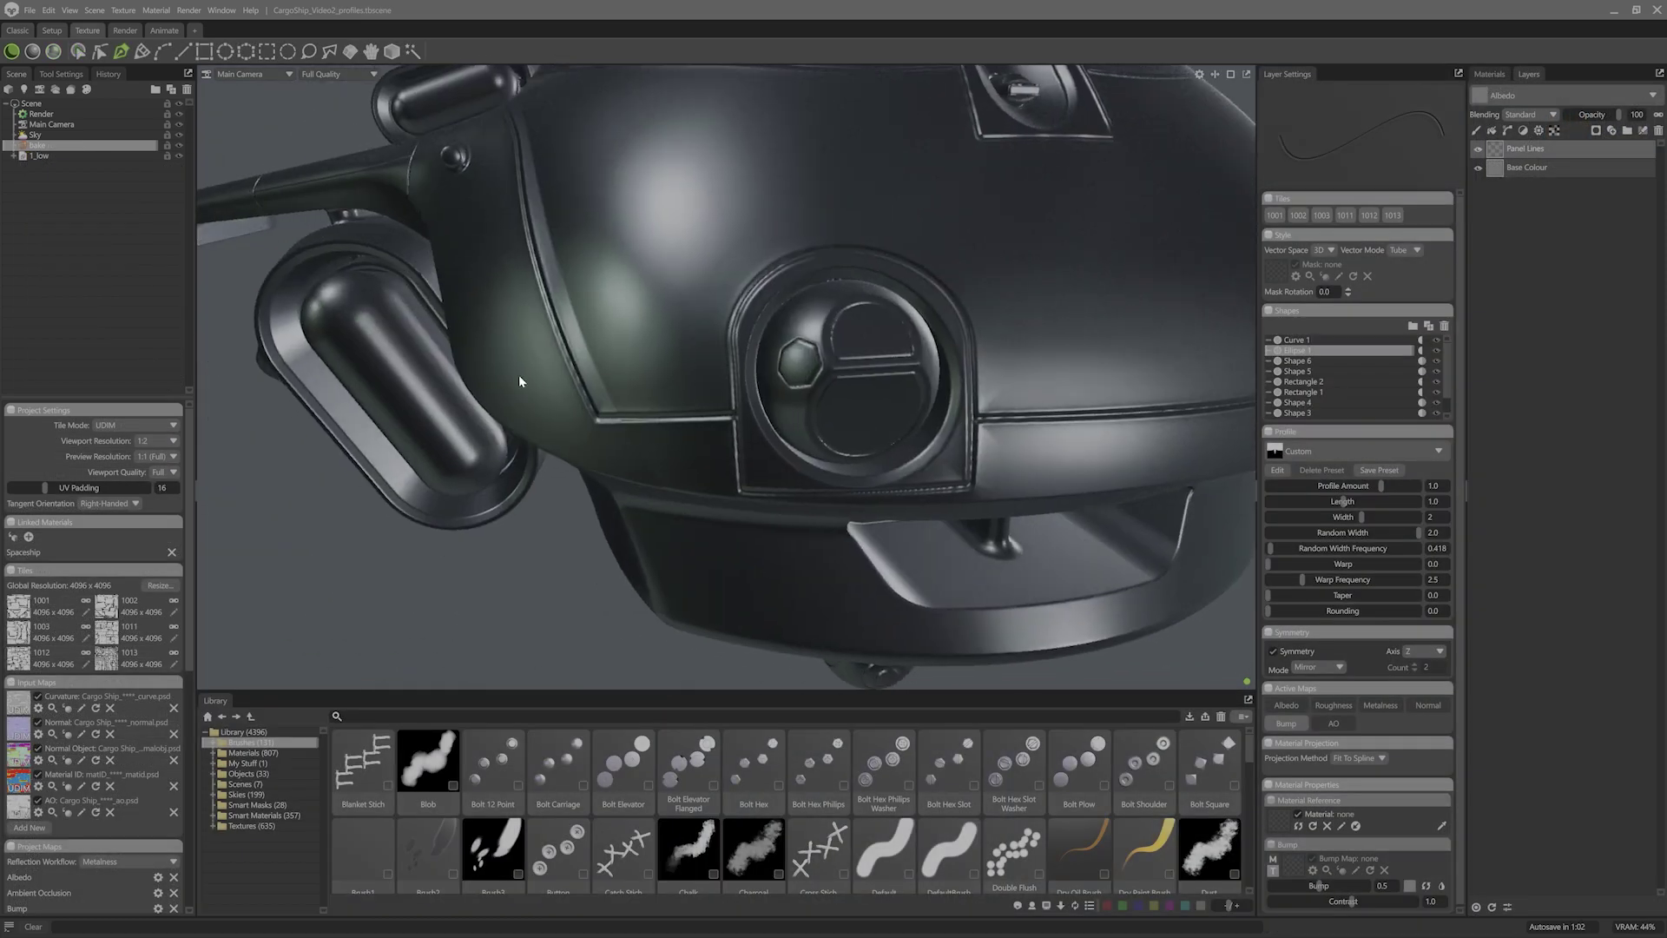
Step: Examine the vector curves around the headlight by selecting the side line, the headlight frame and the opposite panel line
{"action": "left_click", "coordinate": [99, 52]}
{"action": "left_click", "coordinate": [940, 405]}
{"action": "mouse_move", "coordinate": [940, 406]}
{"action": "left_mouse_down"}
{"action": "mouse_move", "coordinate": [982, 405]}
{"action": "mouse_move", "coordinate": [940, 407]}
{"action": "left_mouse_up"}
{"action": "scroll", "coordinate": [940, 410], "scroll_direction": "up", "scroll_amount": 5}
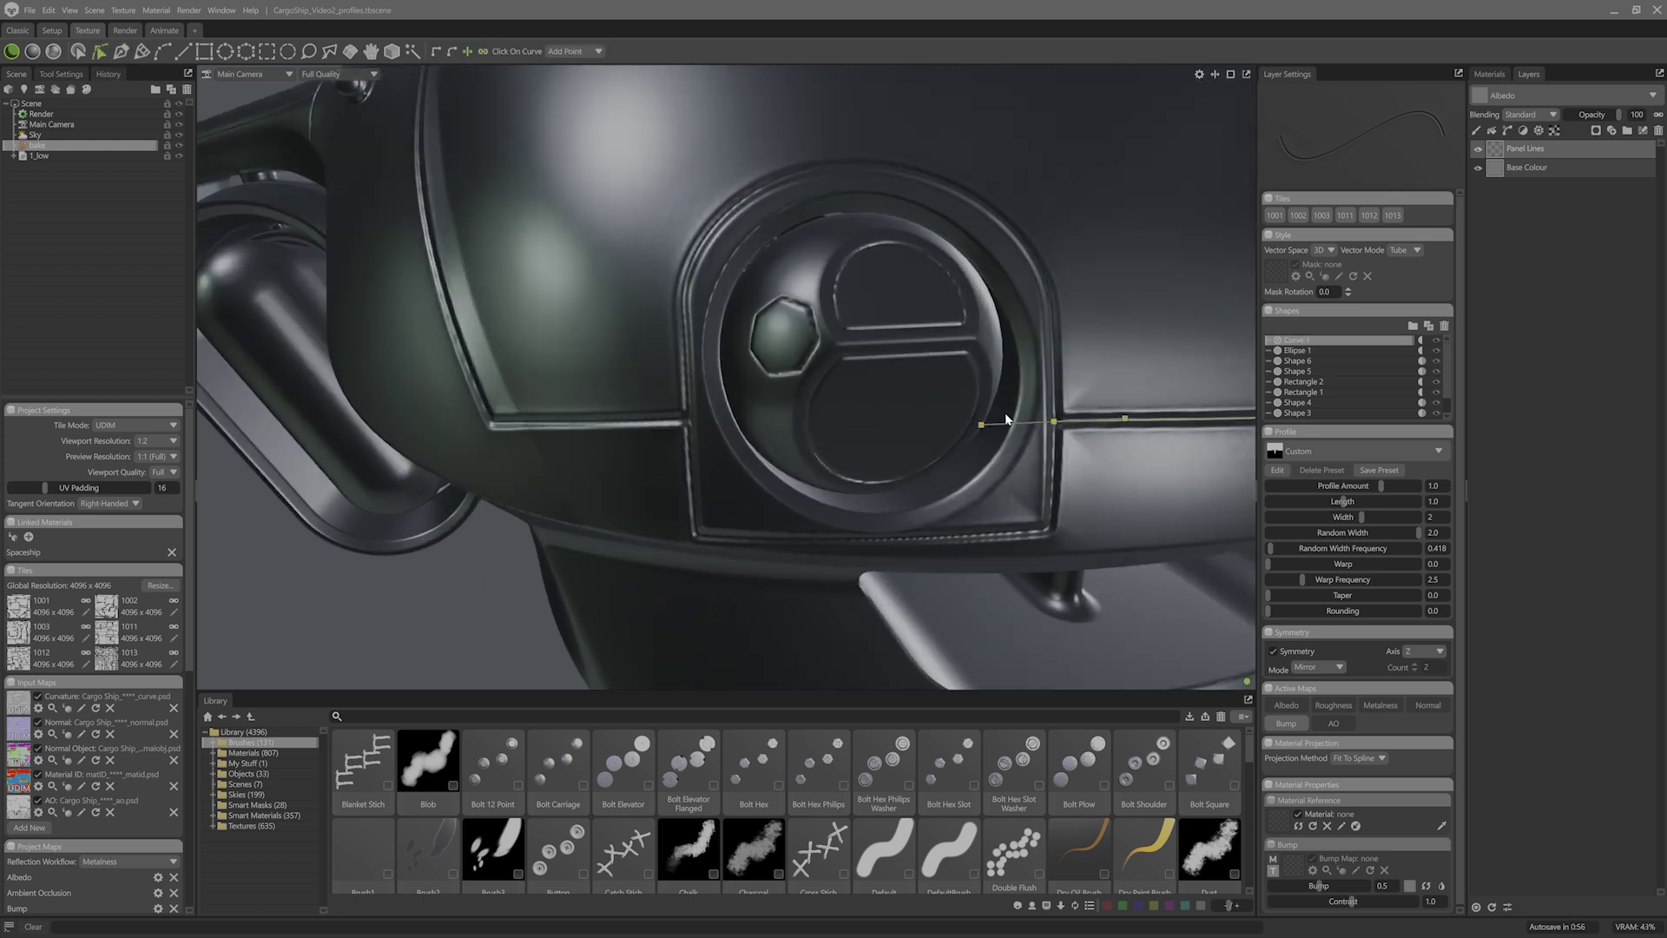
{"action": "left_click", "coordinate": [986, 445]}
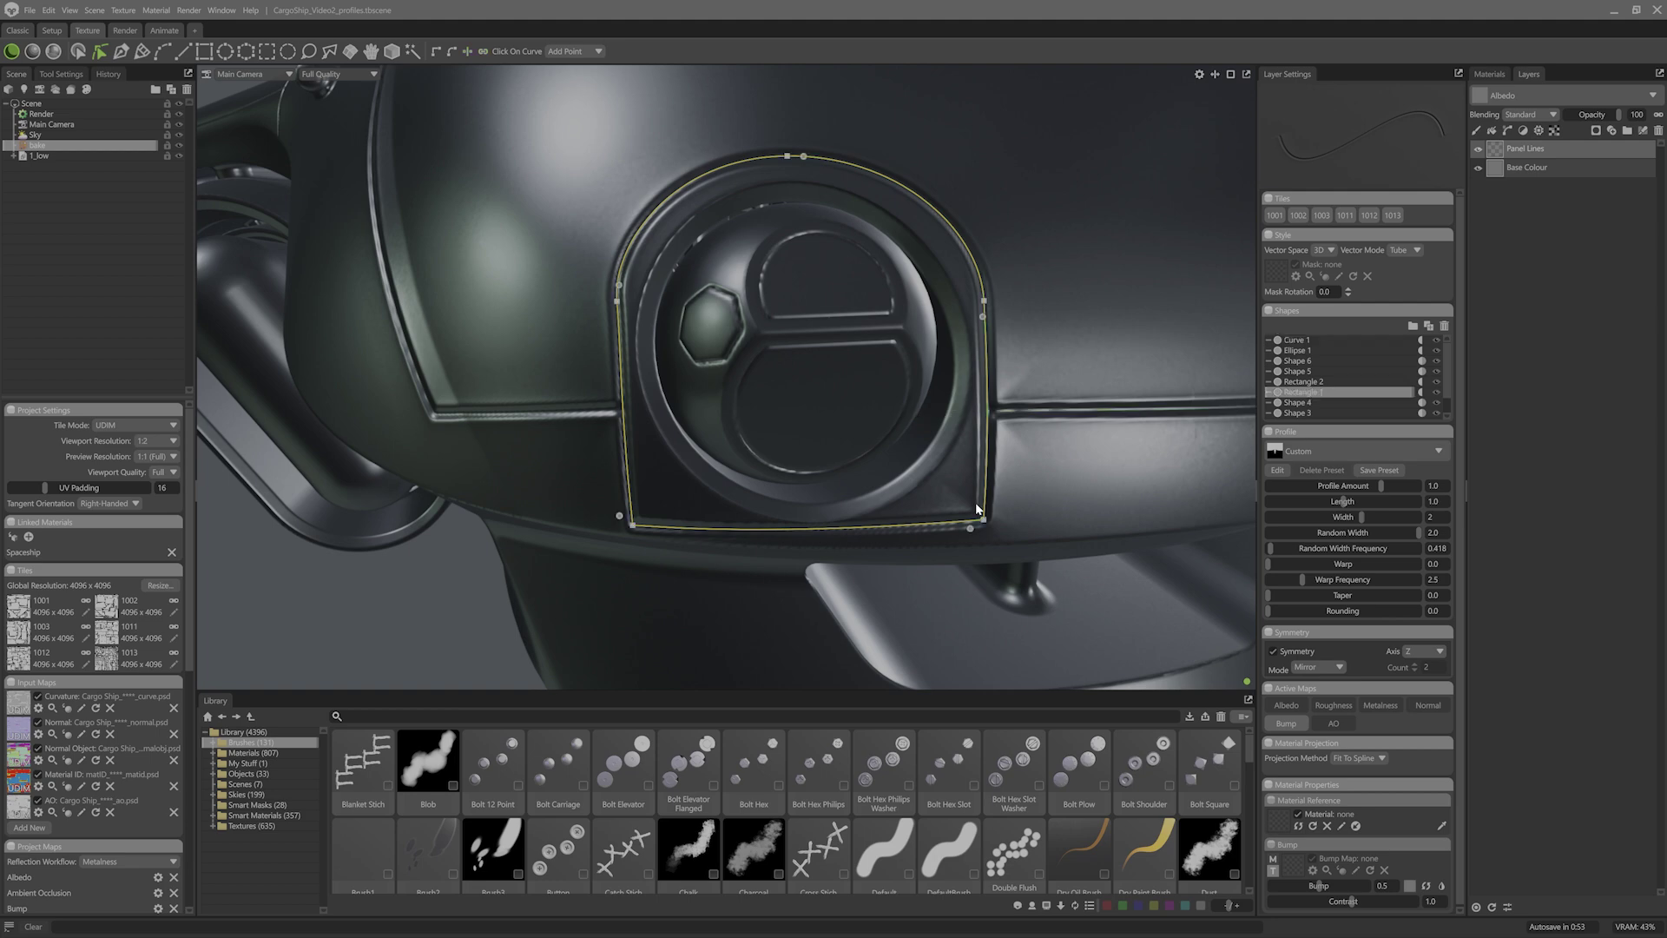
{"action": "left_click", "coordinate": [458, 417]}
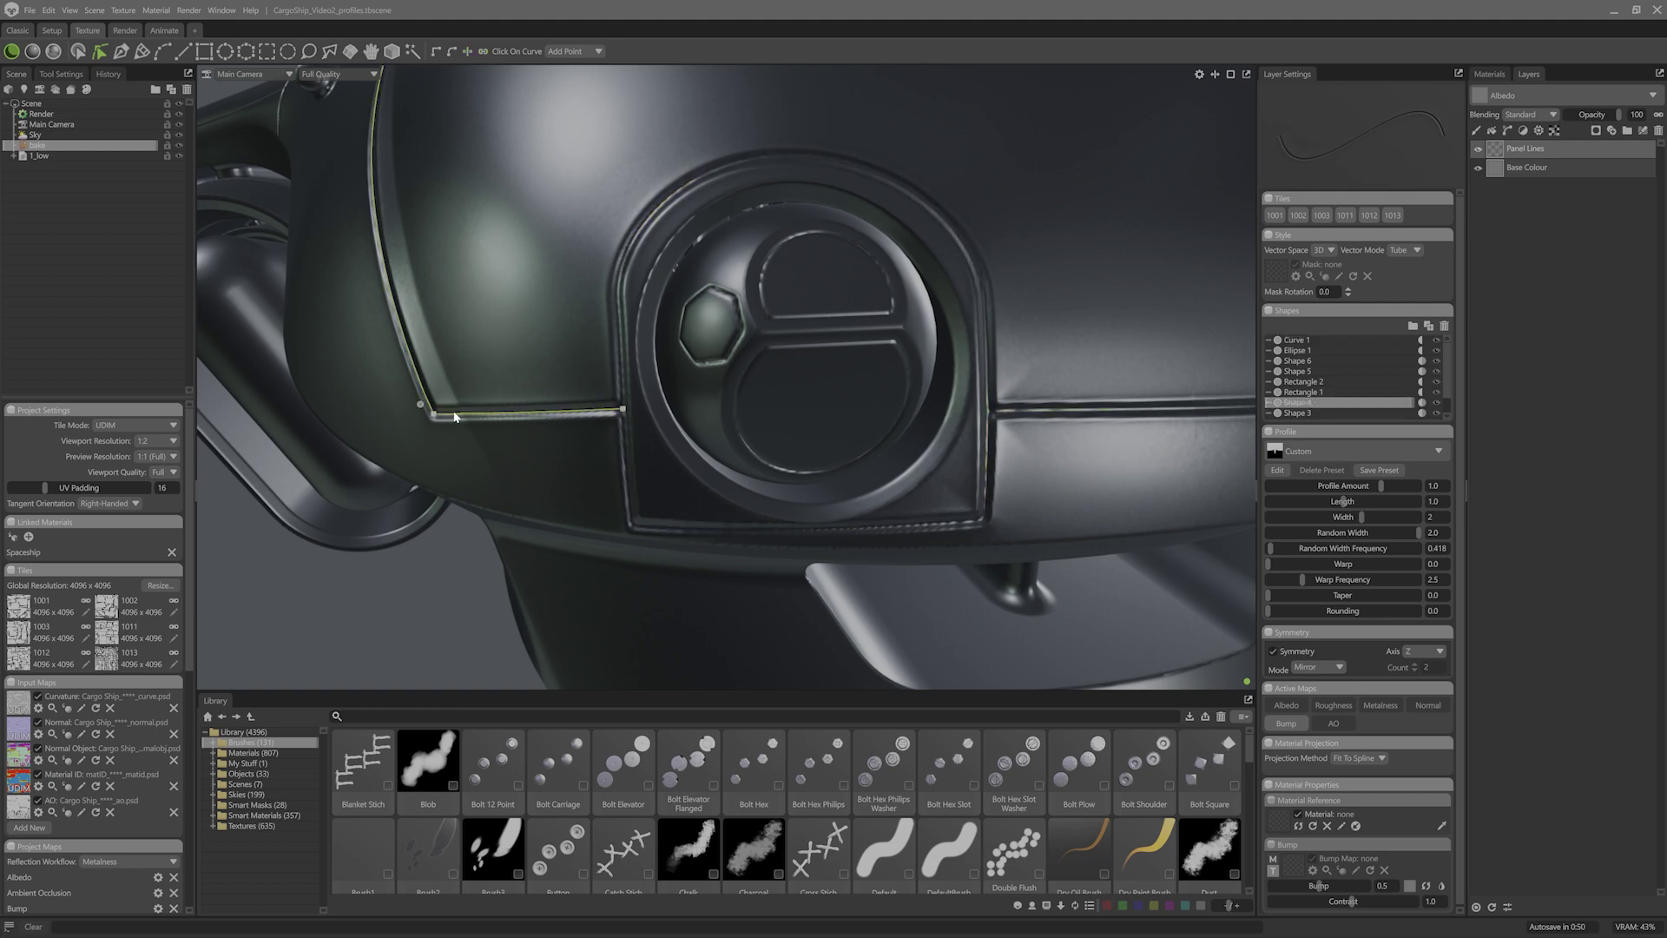
Step: Adjust the panel line's end point beside the round nose light and start a Pen curve at the light's edge
{"action": "left_click_drag", "start_coordinate": [1150, 538], "coordinate": [1045, 532], "text": "alt"}
{"action": "left_click_drag", "start_coordinate": [848, 370], "coordinate": [848, 386]}
{"action": "left_click", "coordinate": [121, 51]}
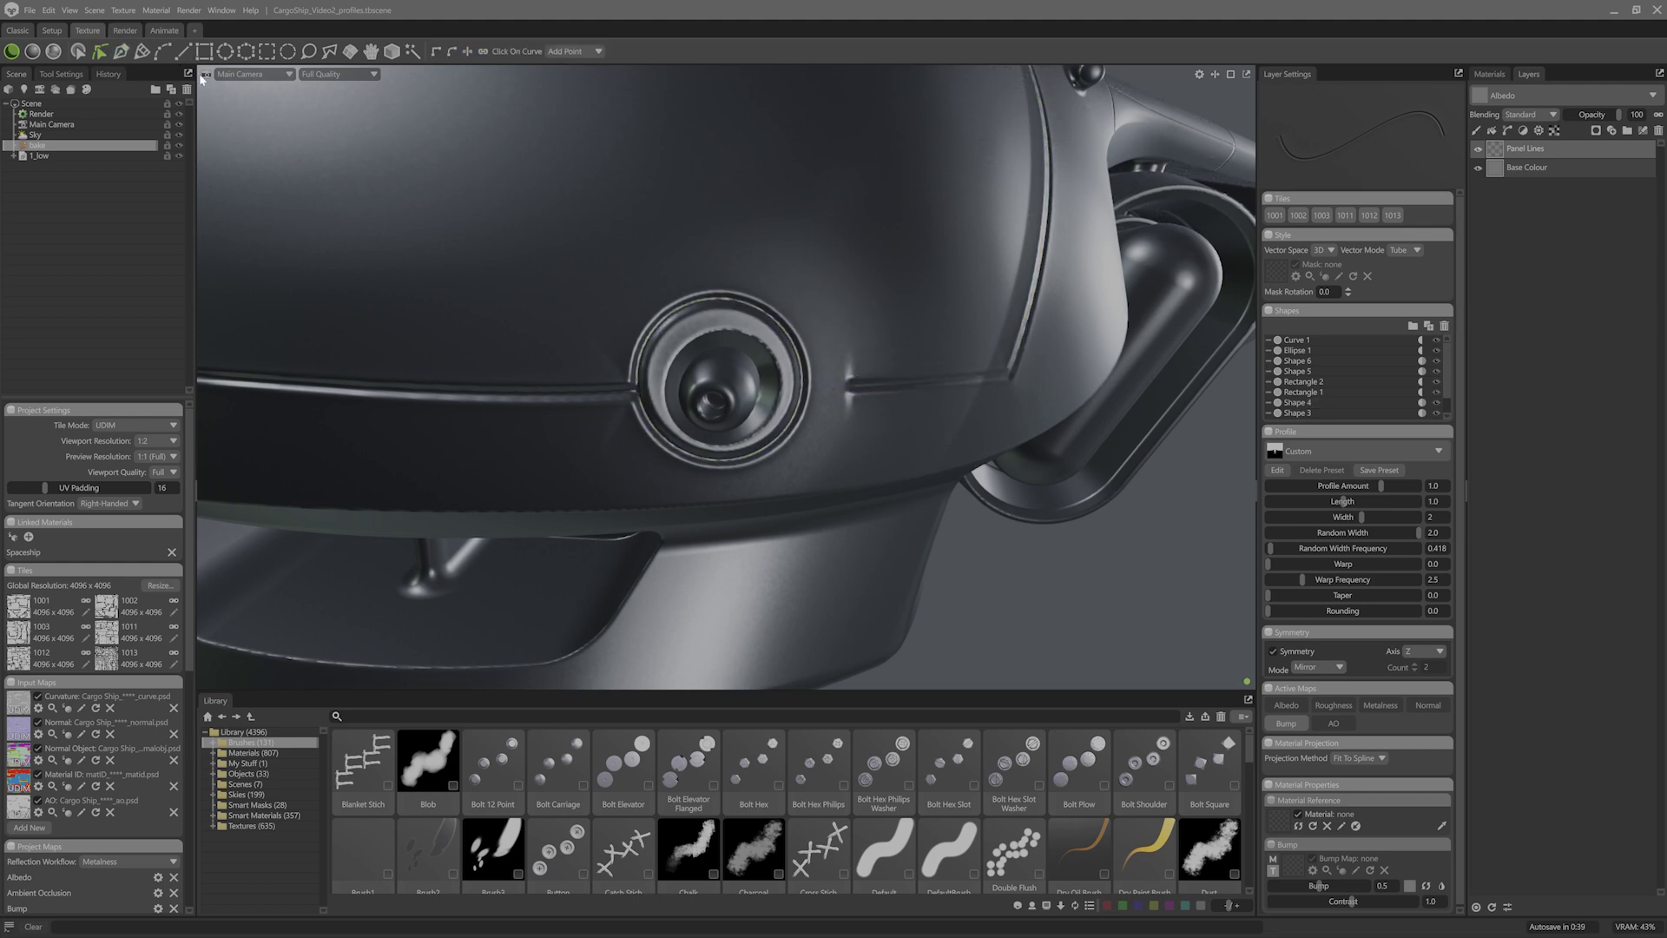
{"action": "left_click", "coordinate": [808, 385]}
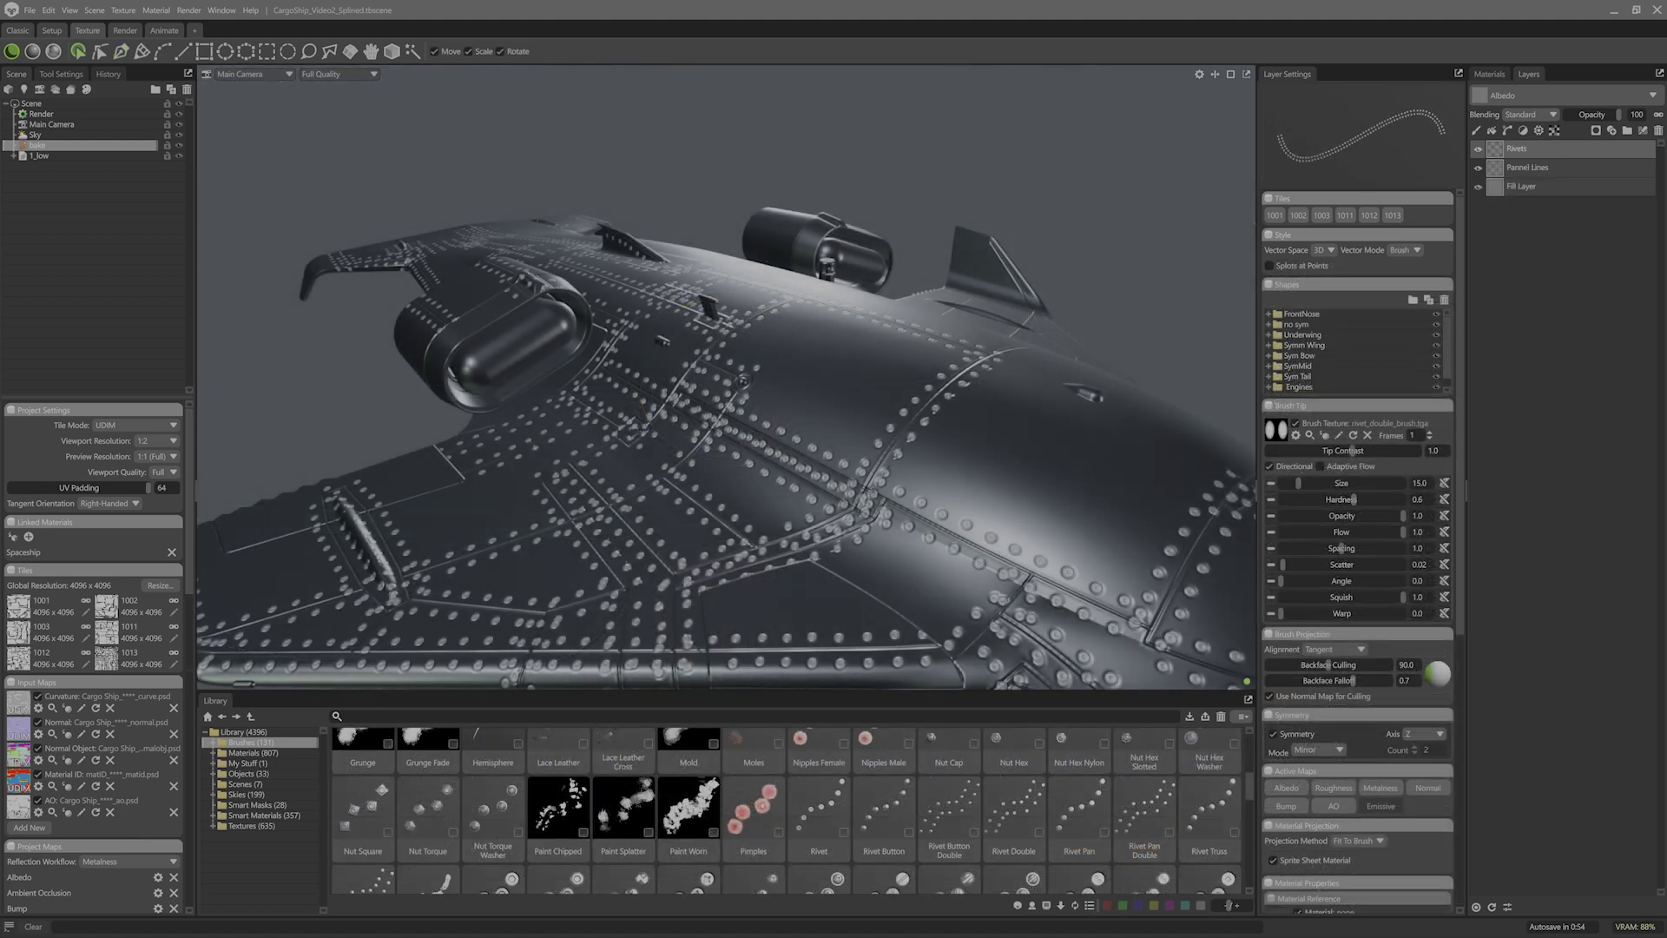
Step: Set the brush size of the Rivets layer to 7
{"action": "type", "text": "7"}
{"action": "key", "text": "Return"}
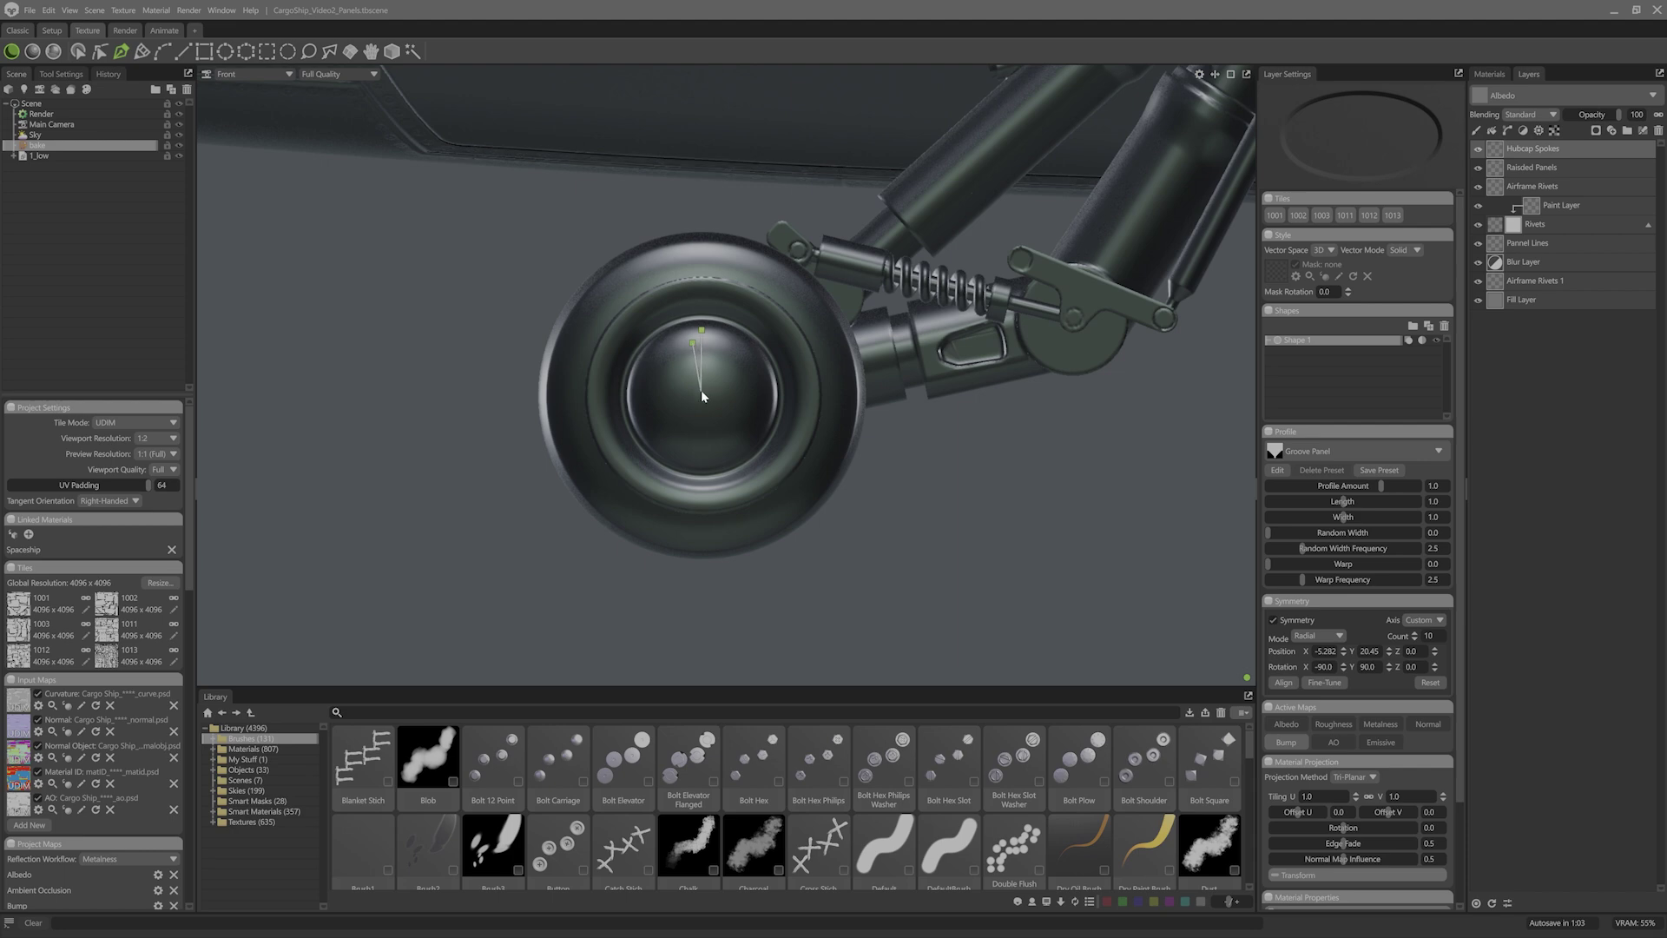
Step: Complete a closed petal-shaped spoke on the wheel hubcap with the Pen tool
{"action": "left_click", "coordinate": [701, 391]}
{"action": "left_click", "coordinate": [714, 342]}
{"action": "left_click", "coordinate": [701, 330]}
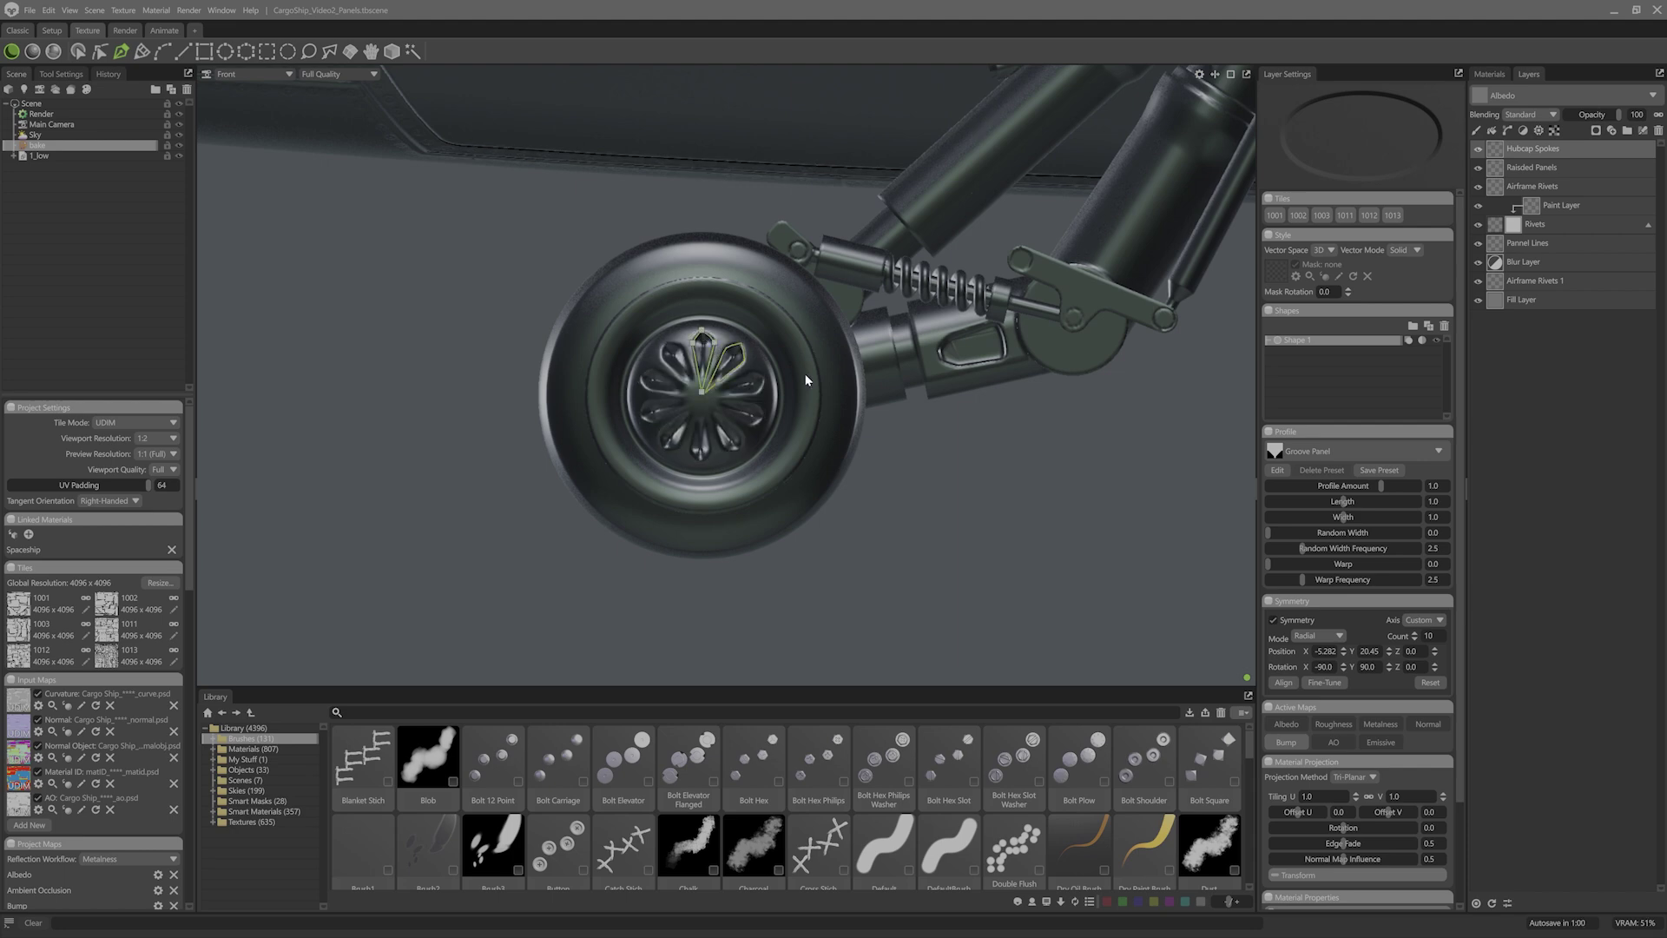
Step: Set the radial symmetry count of the hubcap spokes to 24
{"action": "key", "text": "BackSpace"}
{"action": "key", "text": "BackSpace"}
{"action": "type", "text": "24"}
{"action": "key", "text": "Return"}
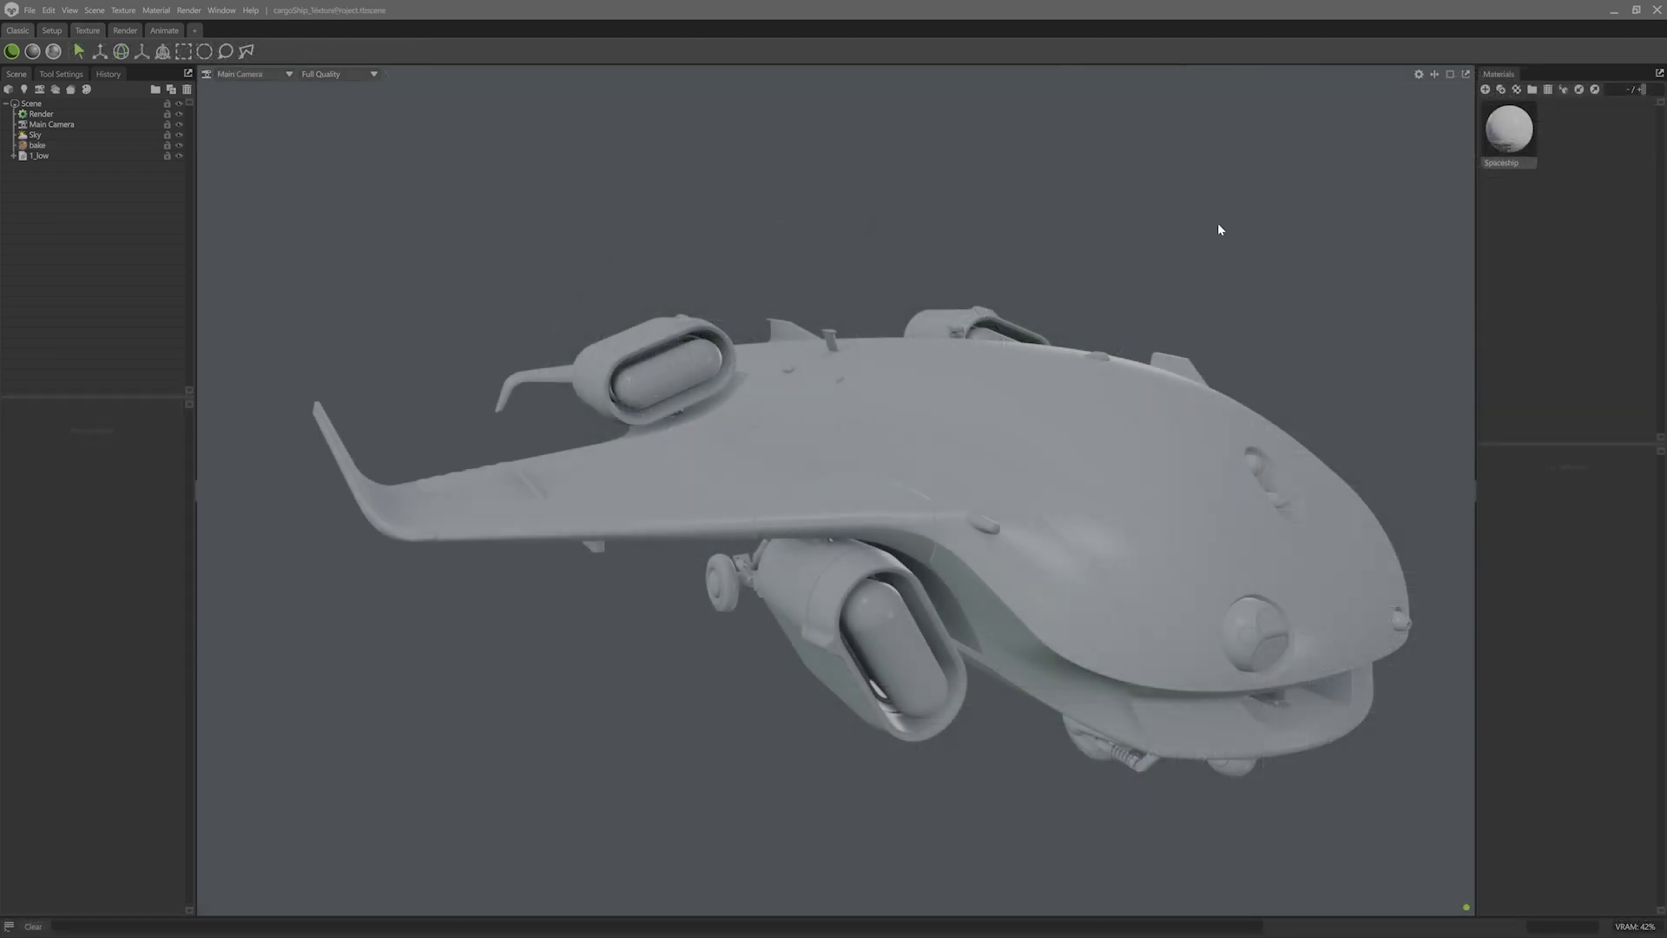
Step: Select the bake texture project, switch to the Texture workspace and maximise the 3D viewport
{"action": "left_click", "coordinate": [88, 145]}
{"action": "left_click", "coordinate": [94, 31]}
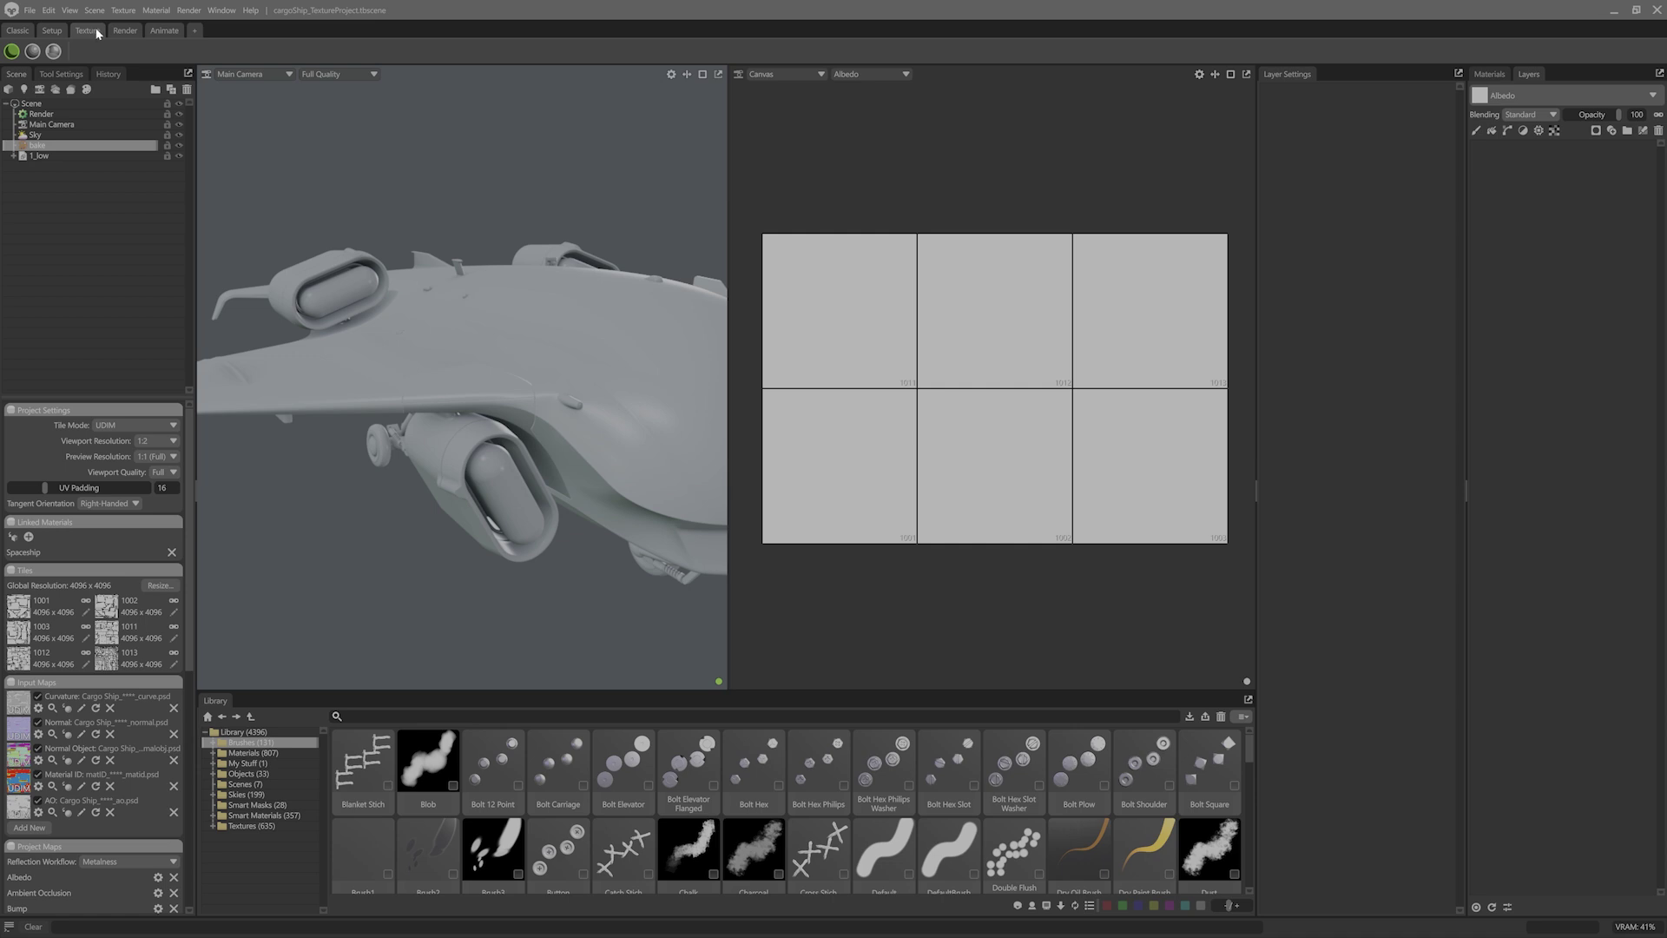
{"action": "left_click", "coordinate": [702, 74]}
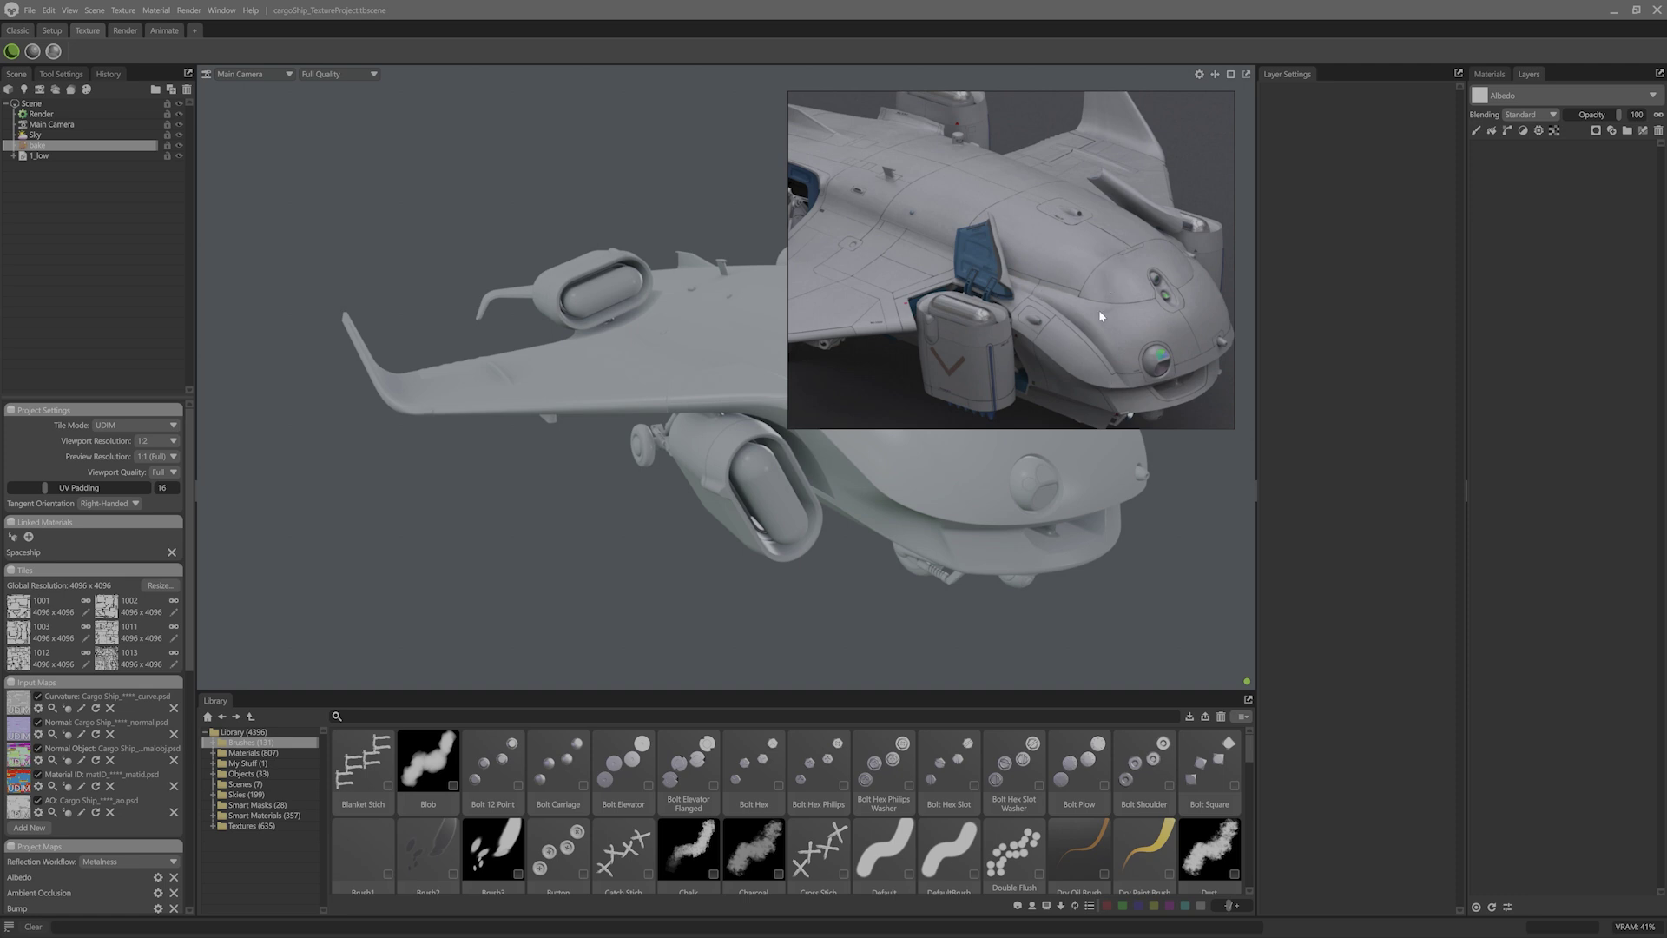
Step: Add a fill layer and name it Base Colour
{"action": "left_click", "coordinate": [1492, 130]}
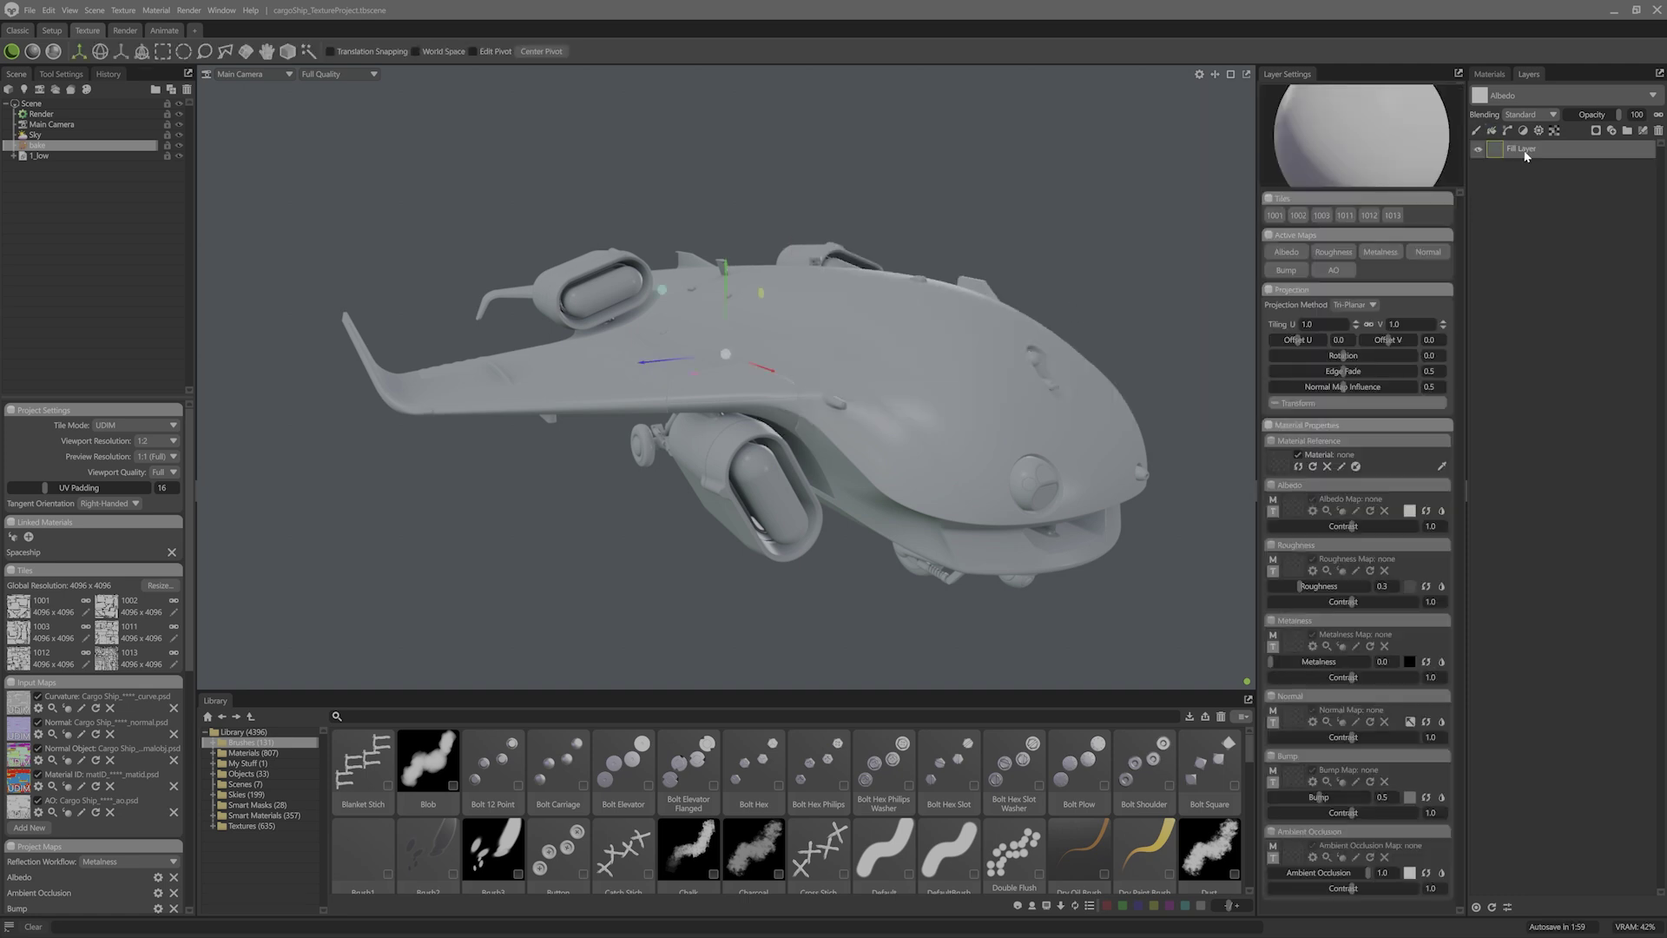
{"action": "double_click", "coordinate": [1521, 149]}
{"action": "type", "text": "Base Colour"}
{"action": "key", "text": "Return"}
Step: Set the Base Colour layer's albedo to a mid grey and its metalness to 1.0
{"action": "left_click", "coordinate": [1410, 510]}
{"action": "left_click", "coordinate": [971, 472]}
{"action": "left_click", "coordinate": [974, 390]}
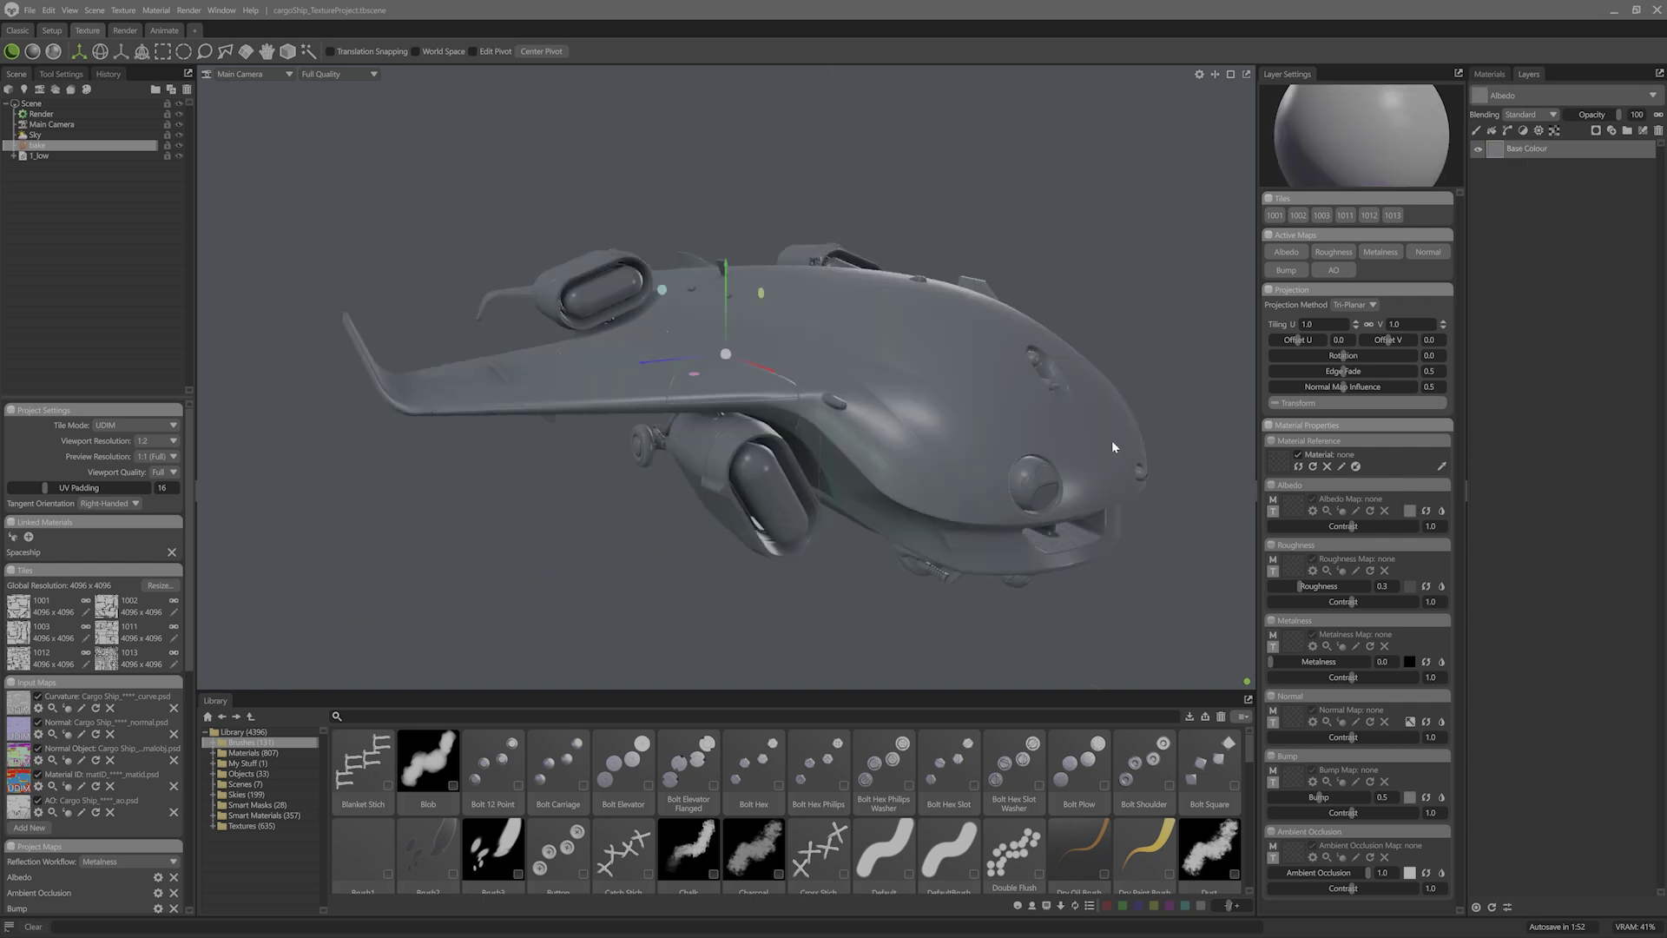
{"action": "left_click_drag", "start_coordinate": [1358, 662], "coordinate": [1387, 661]}
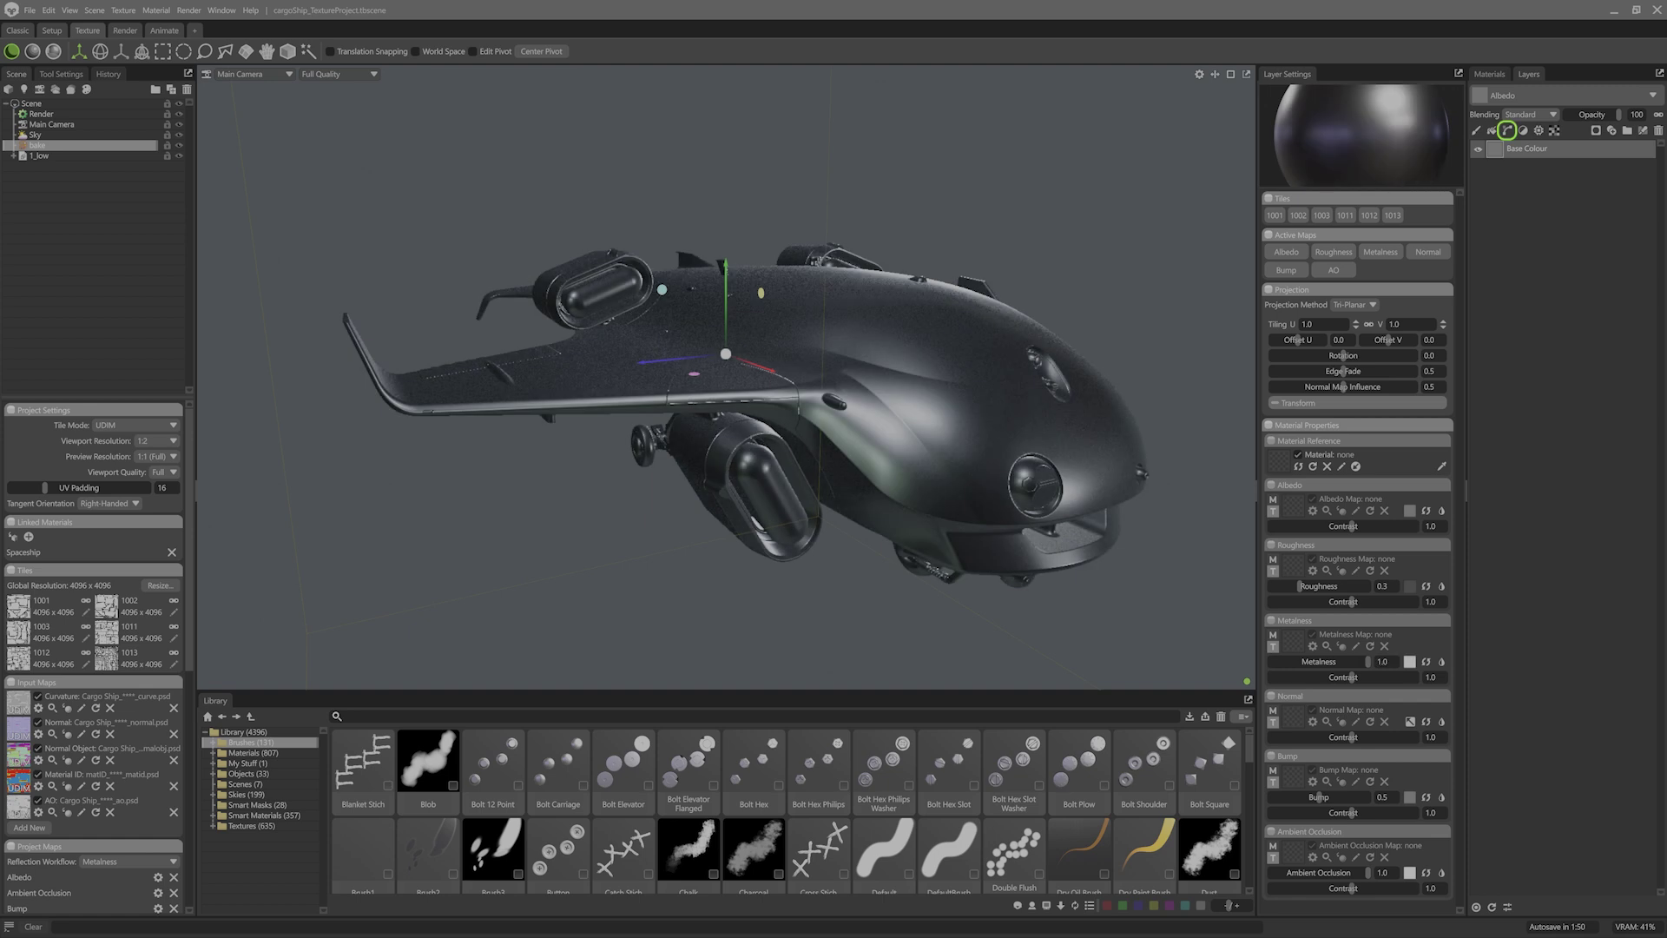
Step: Add a vector layer above Base Colour and name it Panel Lines
{"action": "left_click", "coordinate": [1507, 131]}
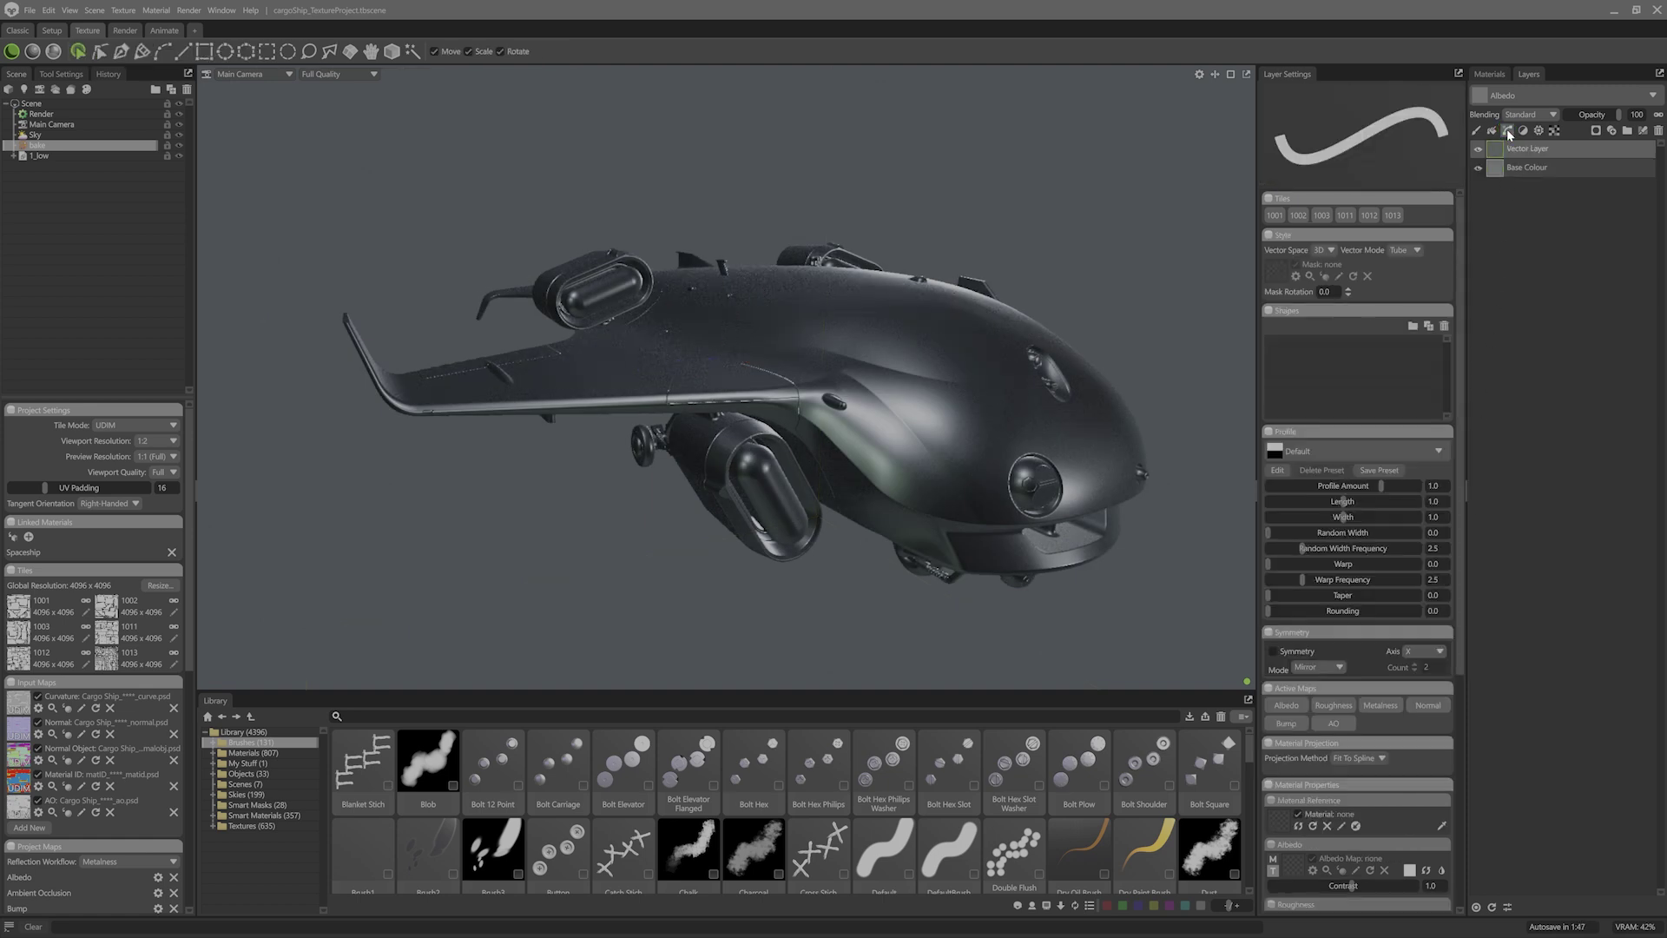
{"action": "type", "text": "Pal"}
{"action": "type", "text": "el Lines"}
{"action": "key", "text": "Return"}
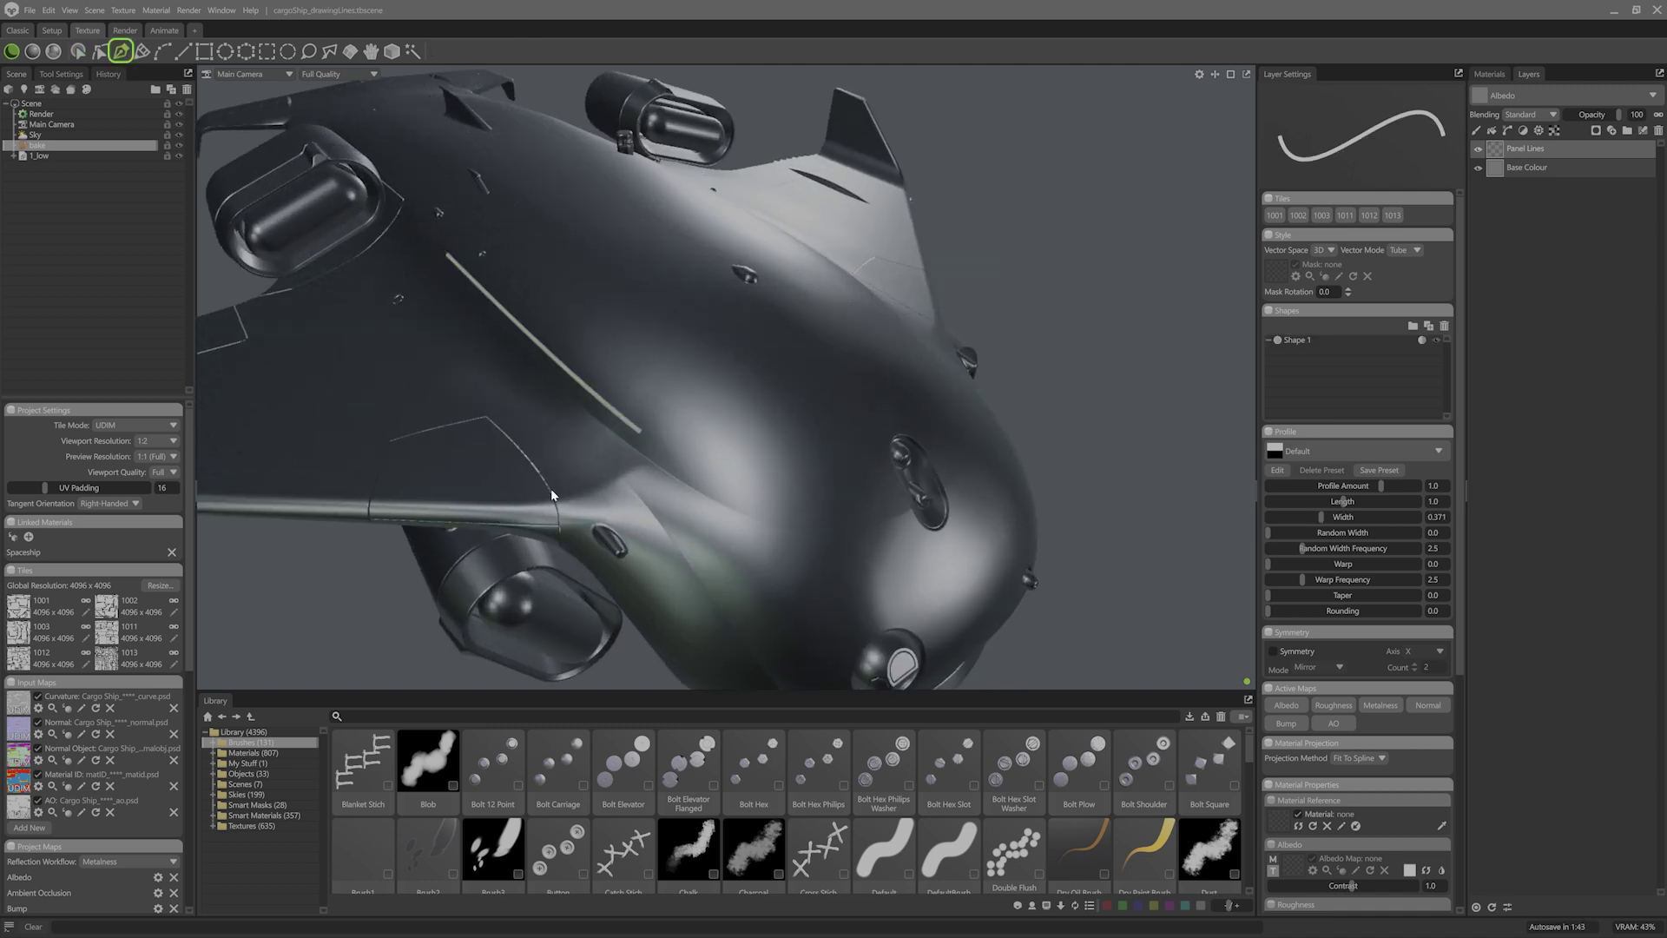
Step: Draw a short panel line at the wing root and a four-point panel line around the nose to the sensor recess
{"action": "left_click", "coordinate": [551, 489]}
{"action": "left_click", "coordinate": [641, 431]}
{"action": "key", "text": "Escape"}
{"action": "left_click", "coordinate": [814, 327]}
{"action": "left_click", "coordinate": [660, 463]}
{"action": "left_click", "coordinate": [781, 523]}
{"action": "left_click", "coordinate": [903, 509]}
{"action": "key", "text": "Escape"}
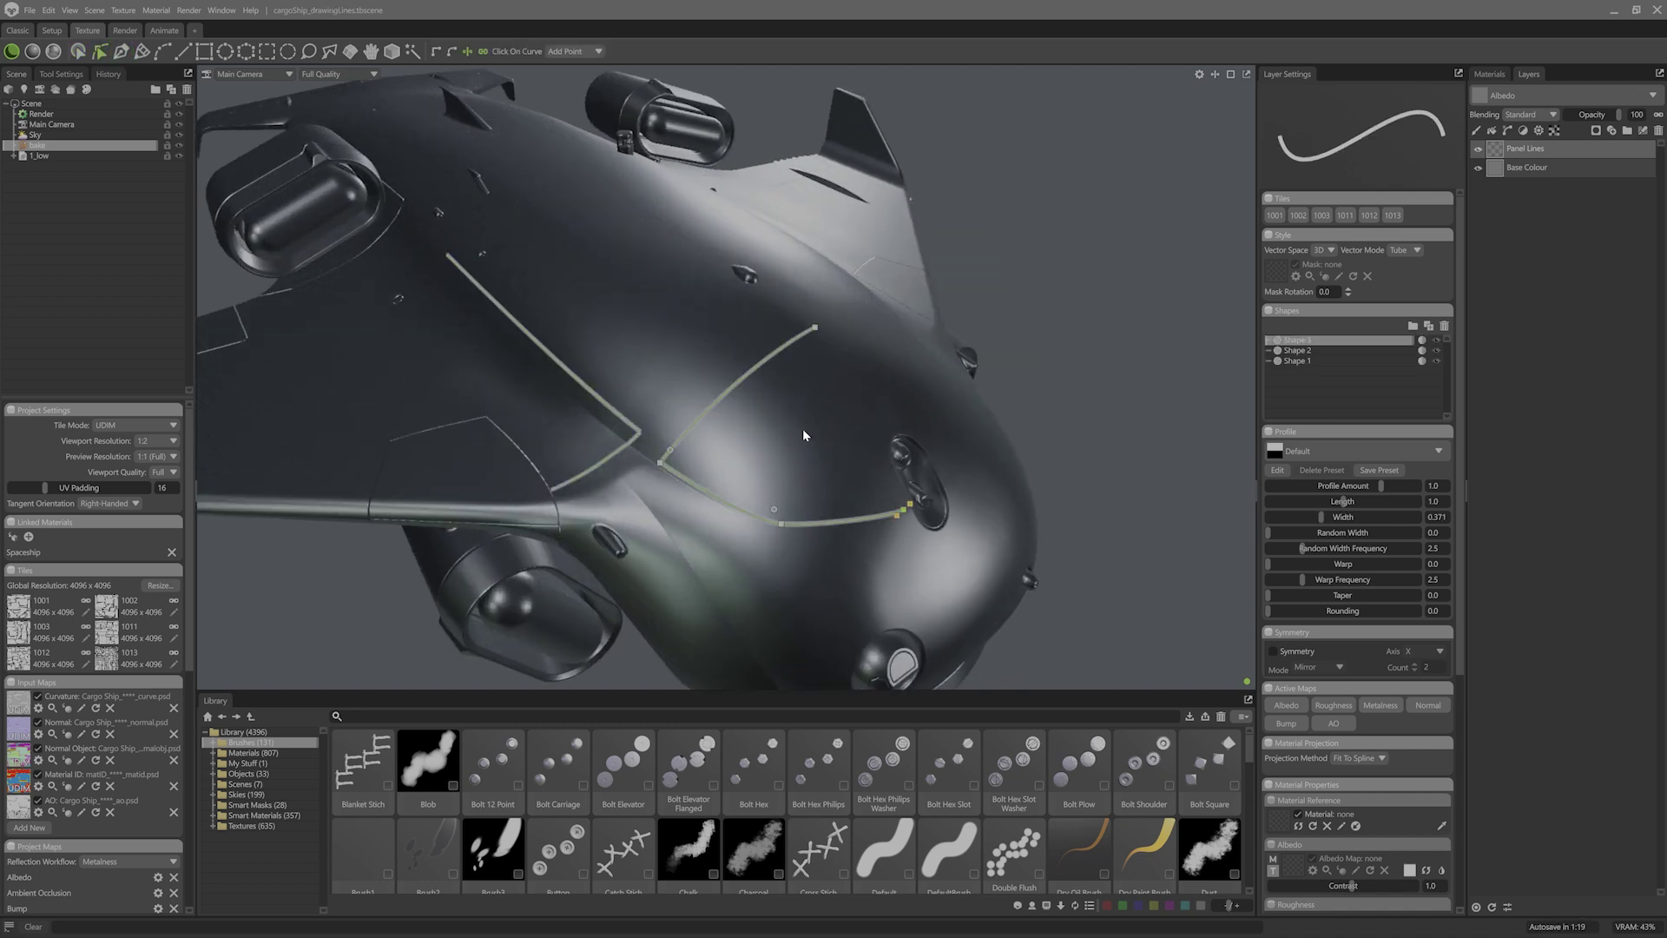
Step: Move the inner end point of the wing-root panel line to meet the long hull line
{"action": "left_click_drag", "start_coordinate": [803, 435], "coordinate": [777, 400], "text": "alt"}
{"action": "left_click", "coordinate": [640, 404]}
{"action": "left_click_drag", "start_coordinate": [640, 404], "coordinate": [653, 418]}
Step: Draw a curved panel line with the Pen tool from the wing root down the nose's side towards the headlight
{"action": "left_click_drag", "start_coordinate": [781, 434], "coordinate": [729, 391], "text": "alt"}
{"action": "left_click", "coordinate": [120, 51]}
{"action": "left_click", "coordinate": [531, 370]}
{"action": "left_click_drag", "start_coordinate": [580, 434], "coordinate": [597, 464]}
{"action": "left_click", "coordinate": [100, 51]}
{"action": "left_click", "coordinate": [123, 52]}
{"action": "left_click", "coordinate": [682, 612]}
{"action": "left_click", "coordinate": [752, 618]}
{"action": "left_click", "coordinate": [100, 51]}
Step: Draw a rectangular panel line framing the headlight
{"action": "left_click_drag", "start_coordinate": [972, 417], "coordinate": [786, 368], "text": "alt"}
{"action": "middle_click_drag", "start_coordinate": [786, 368], "coordinate": [932, 380], "text": "alt"}
{"action": "left_click", "coordinate": [204, 51]}
{"action": "mouse_move", "coordinate": [553, 288]}
{"action": "left_mouse_down"}
{"action": "mouse_move", "coordinate": [738, 450]}
{"action": "mouse_move", "coordinate": [723, 453]}
{"action": "left_mouse_up"}
Step: Select the two upper corners of the headlight frame, change their point type and adjust their handles to curve the top edge
{"action": "left_click", "coordinate": [726, 291]}
{"action": "left_click", "coordinate": [569, 296], "text": "shift"}
{"action": "left_click", "coordinate": [440, 52]}
{"action": "left_click_drag", "start_coordinate": [603, 265], "coordinate": [570, 265]}
{"action": "left_click_drag", "start_coordinate": [689, 252], "coordinate": [653, 256]}
{"action": "left_click", "coordinate": [652, 267]}
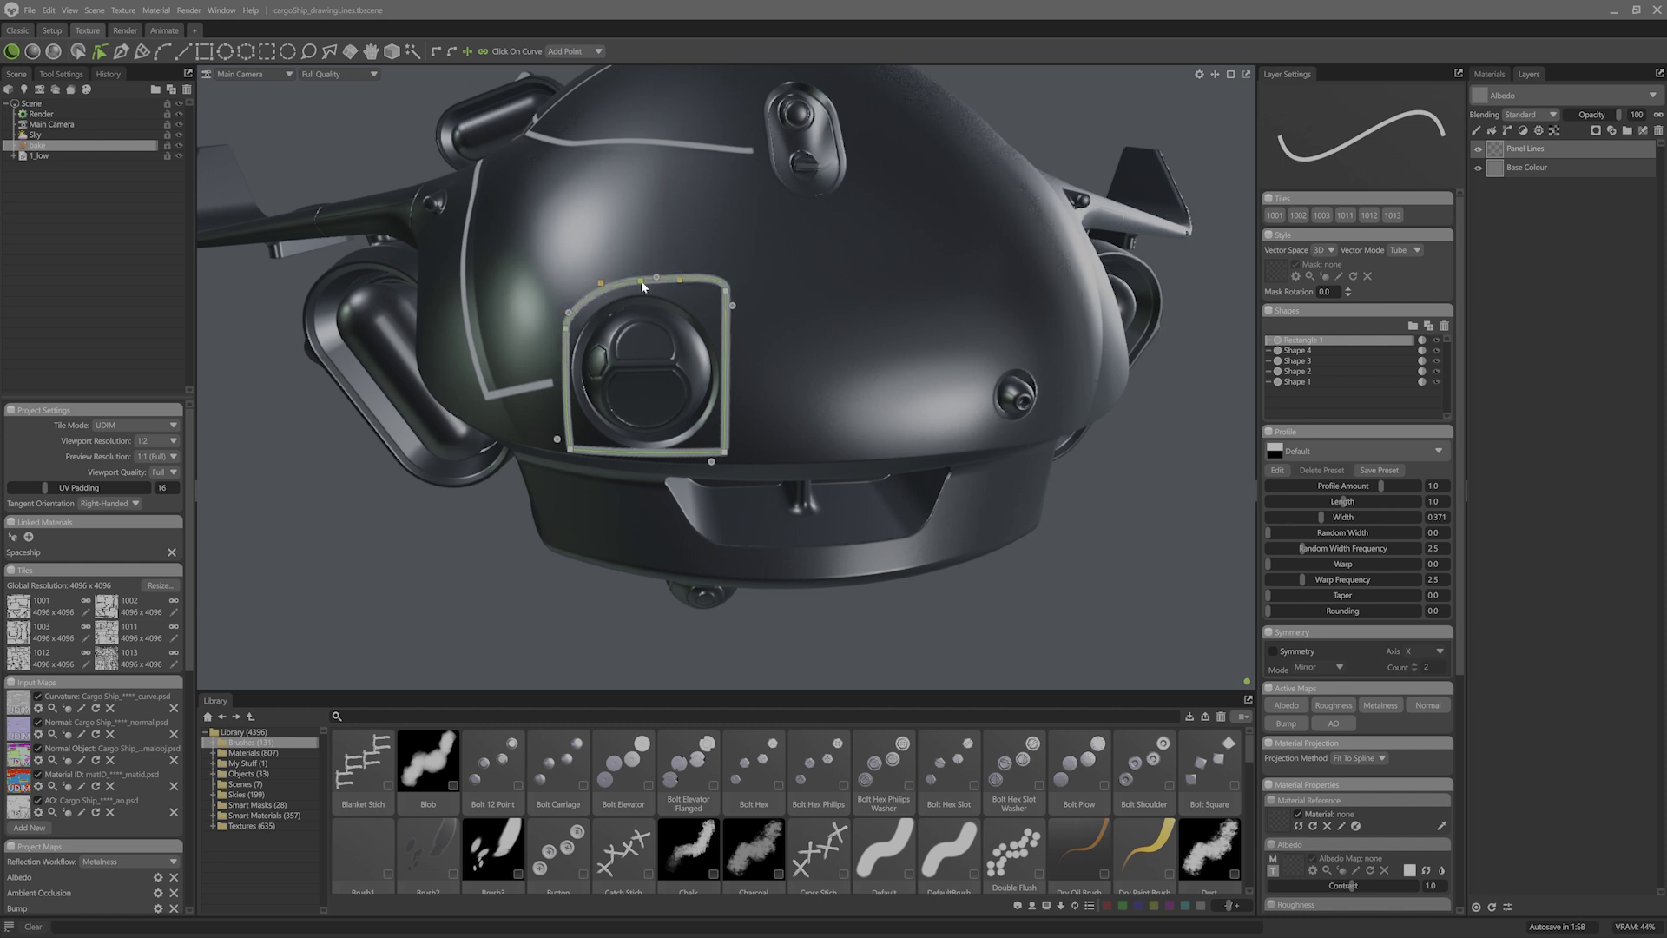
Step: Lower the headlight frame's upper side points and adjust its handles so the top arches evenly over the light
{"action": "left_click_drag", "start_coordinate": [725, 291], "coordinate": [728, 330]}
{"action": "left_click_drag", "start_coordinate": [641, 282], "coordinate": [643, 280]}
{"action": "left_click_drag", "start_coordinate": [566, 328], "coordinate": [566, 344]}
{"action": "left_click_drag", "start_coordinate": [728, 330], "coordinate": [727, 350]}
{"action": "left_click", "coordinate": [643, 280]}
{"action": "left_click_drag", "start_coordinate": [643, 280], "coordinate": [642, 282]}
{"action": "left_click_drag", "start_coordinate": [727, 350], "coordinate": [725, 352]}
{"action": "left_click_drag", "start_coordinate": [567, 344], "coordinate": [564, 348]}
{"action": "left_click_drag", "start_coordinate": [643, 282], "coordinate": [643, 284]}
{"action": "left_click_drag", "start_coordinate": [726, 351], "coordinate": [724, 351]}
{"action": "left_click_drag", "start_coordinate": [557, 439], "coordinate": [555, 426]}
{"action": "left_click_drag", "start_coordinate": [712, 462], "coordinate": [699, 462]}
{"action": "left_click", "coordinate": [521, 389]}
Step: Draw a rectangular panel line around the sensor recess on the nose and adjust its points to fit
{"action": "left_click", "coordinate": [204, 51]}
{"action": "mouse_move", "coordinate": [660, 191]}
{"action": "left_mouse_down", "text": "alt"}
{"action": "mouse_move", "coordinate": [634, 273]}
{"action": "mouse_move", "coordinate": [751, 448]}
{"action": "left_mouse_up", "text": "alt"}
{"action": "left_click_drag", "start_coordinate": [654, 321], "coordinate": [656, 244], "text": "alt"}
{"action": "left_click_drag", "start_coordinate": [755, 243], "coordinate": [754, 280]}
{"action": "left_click_drag", "start_coordinate": [744, 427], "coordinate": [635, 389]}
{"action": "left_click", "coordinate": [896, 364]}
Step: Draw a small notch line off the nose panel's rear edge with the Pen tool and adjust its corner handle
{"action": "left_click_drag", "start_coordinate": [608, 373], "coordinate": [903, 377], "text": "alt"}
{"action": "key", "text": "p"}
{"action": "left_click_drag", "start_coordinate": [1134, 123], "coordinate": [1079, 195], "text": "alt"}
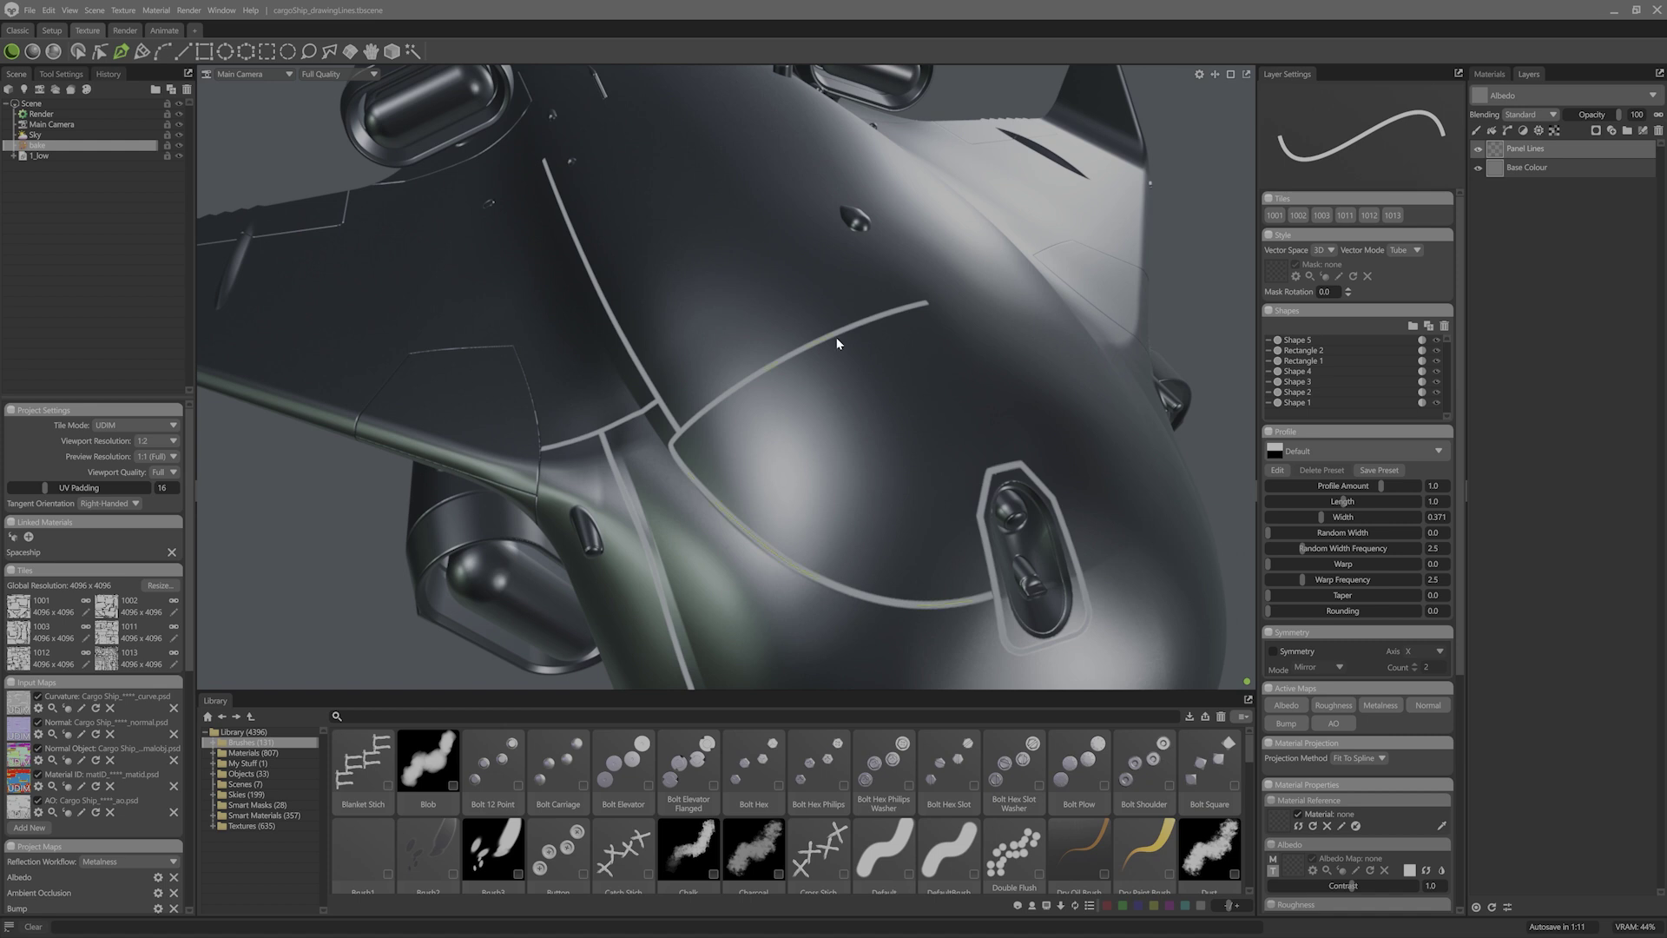
{"action": "left_click", "coordinate": [863, 330]}
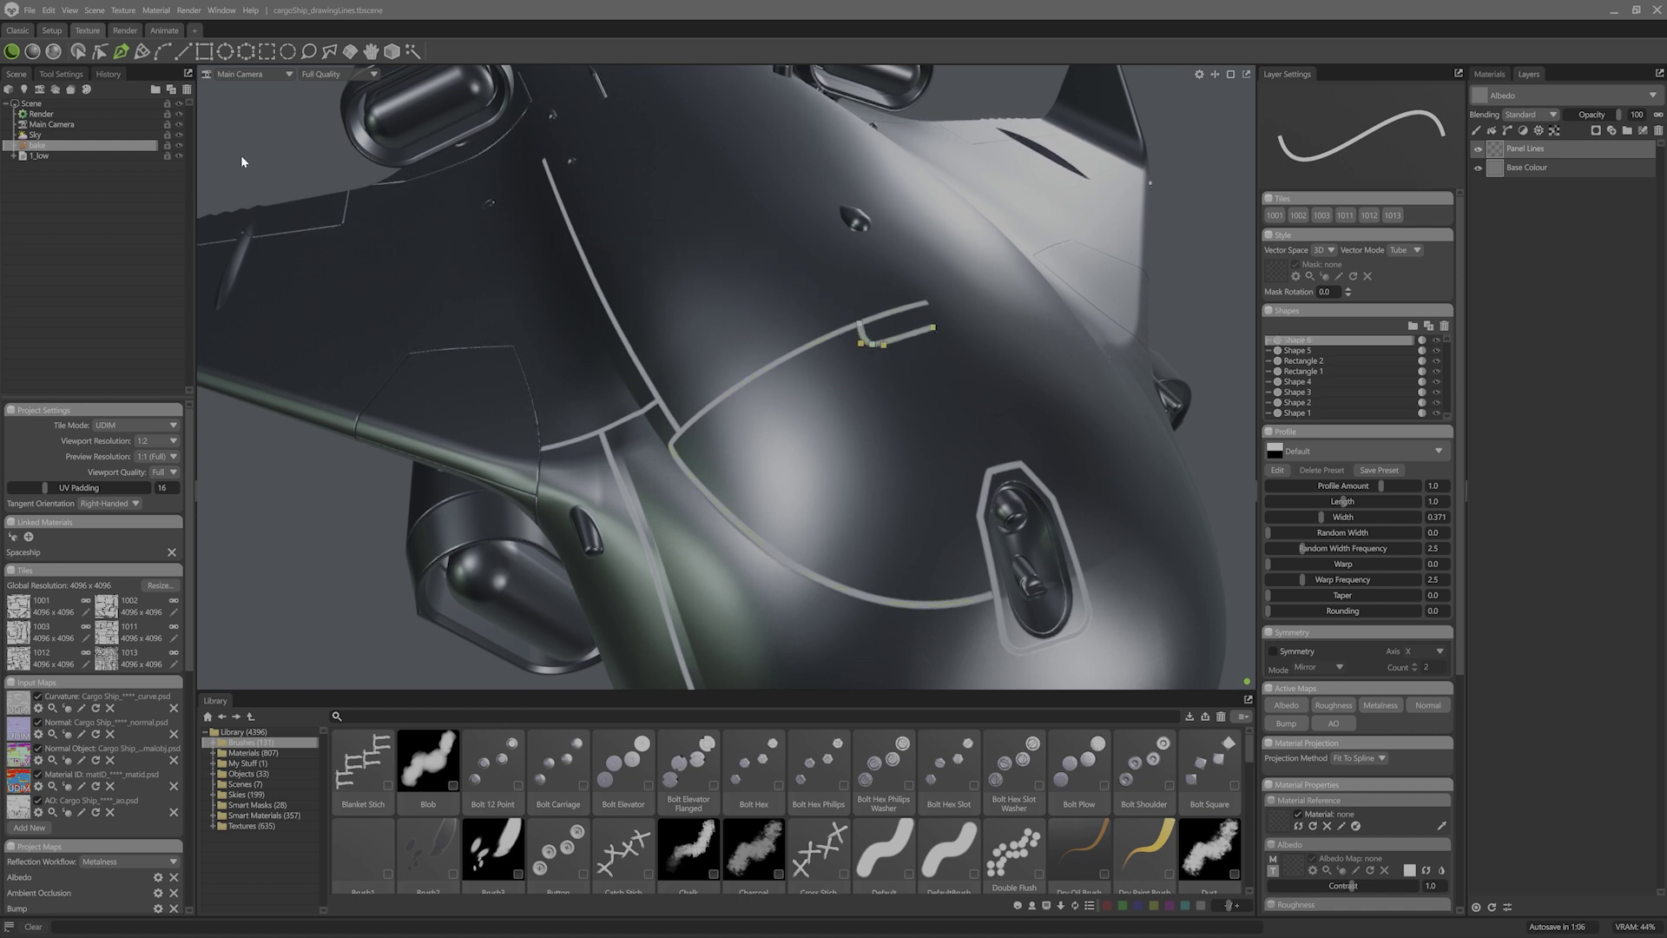
{"action": "left_click", "coordinate": [100, 51]}
{"action": "left_click_drag", "start_coordinate": [872, 345], "coordinate": [894, 344]}
{"action": "left_click", "coordinate": [904, 370]}
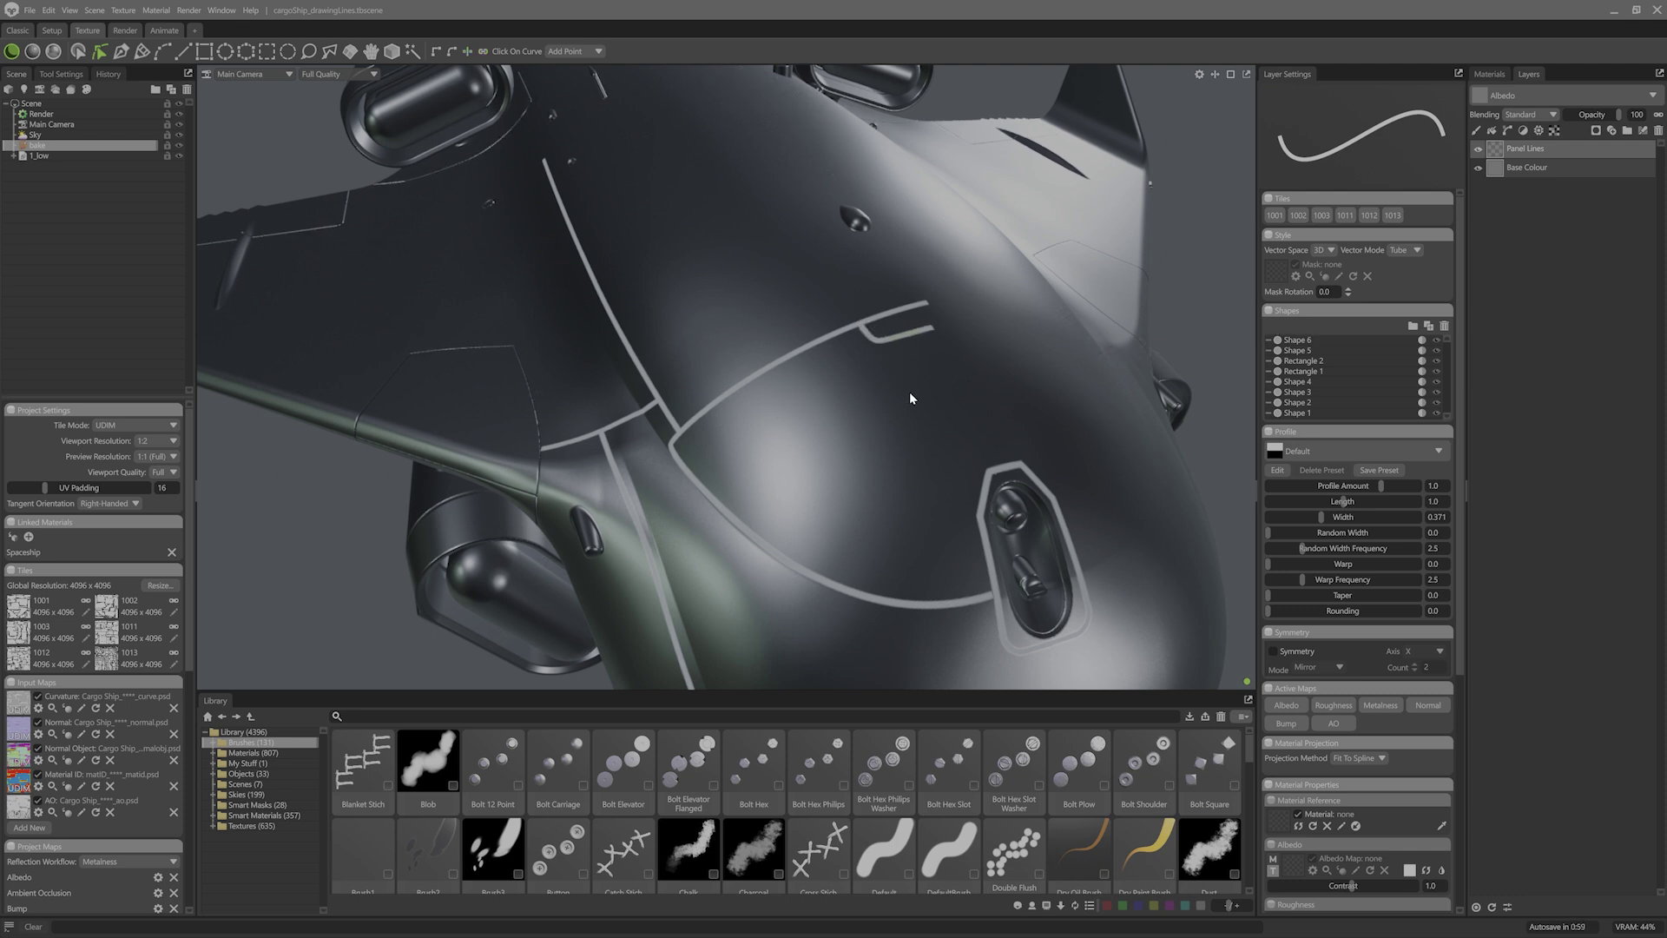
Step: Delete the rounded corner point of the notch line and reshape the line with a sharp angled corner
{"action": "left_click", "coordinate": [674, 448]}
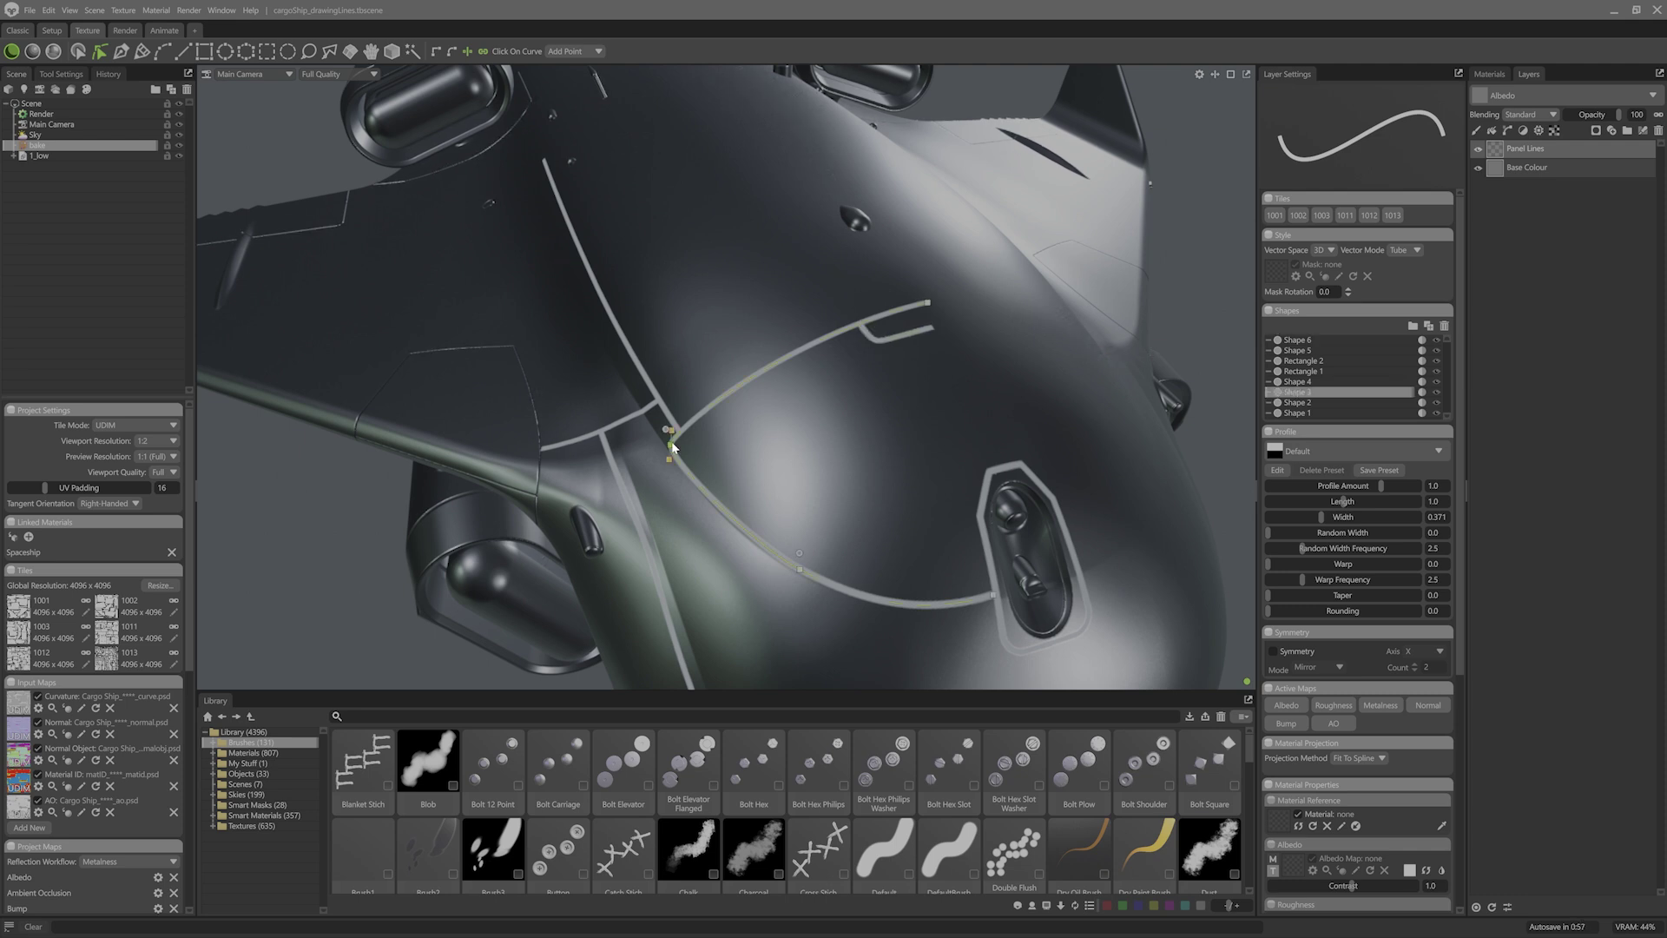
{"action": "left_click", "coordinate": [922, 330]}
{"action": "left_click", "coordinate": [878, 339]}
{"action": "key", "text": "Delete"}
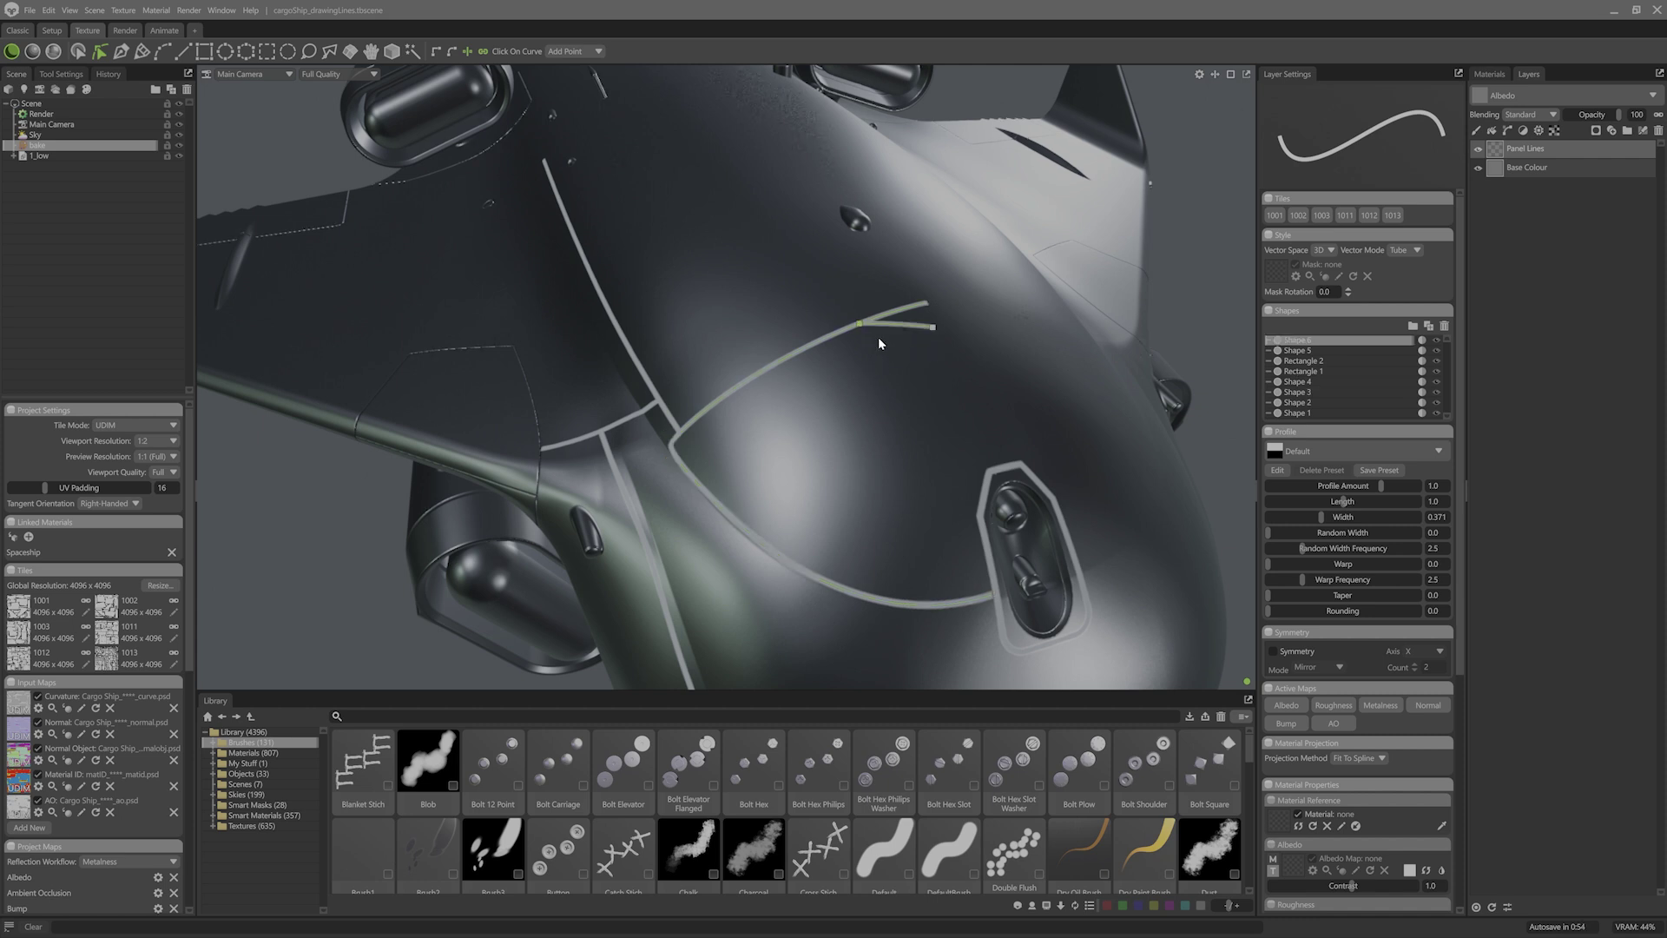
{"action": "left_click_drag", "start_coordinate": [934, 326], "coordinate": [897, 345]}
{"action": "left_click", "coordinate": [893, 380]}
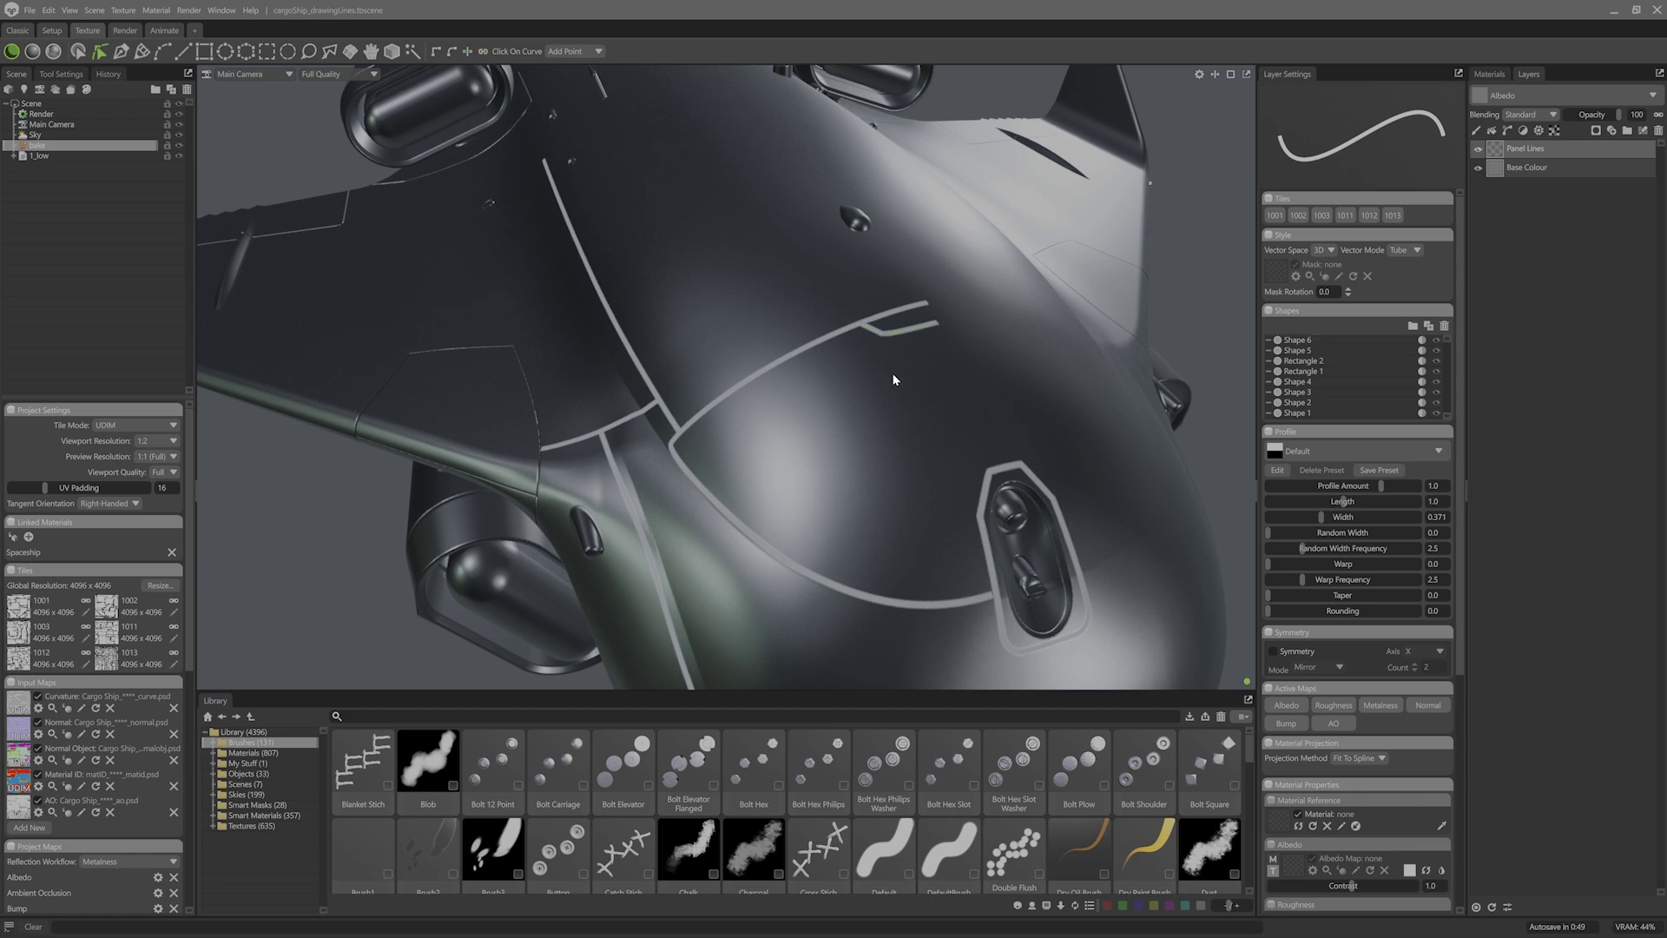
Step: Reshape the nose panel line at its outer corner by moving the forward handle independently
{"action": "left_click", "coordinate": [677, 452]}
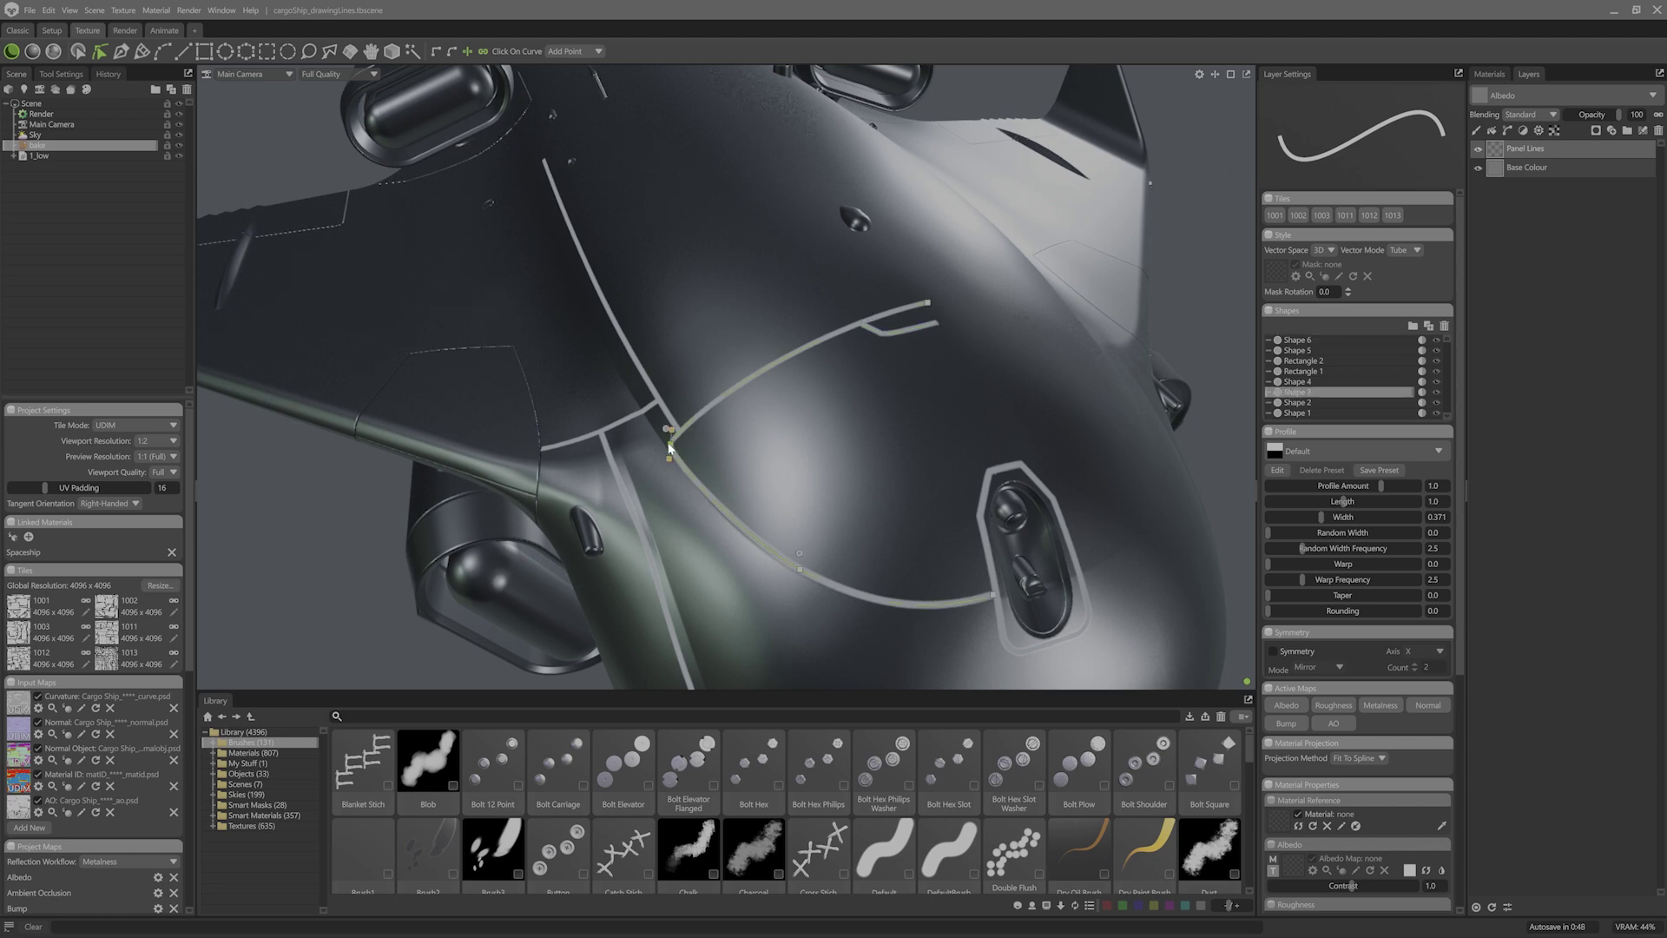
{"action": "left_click", "coordinate": [465, 54]}
{"action": "left_click_drag", "start_coordinate": [668, 458], "coordinate": [698, 488]}
{"action": "left_click", "coordinate": [801, 488]}
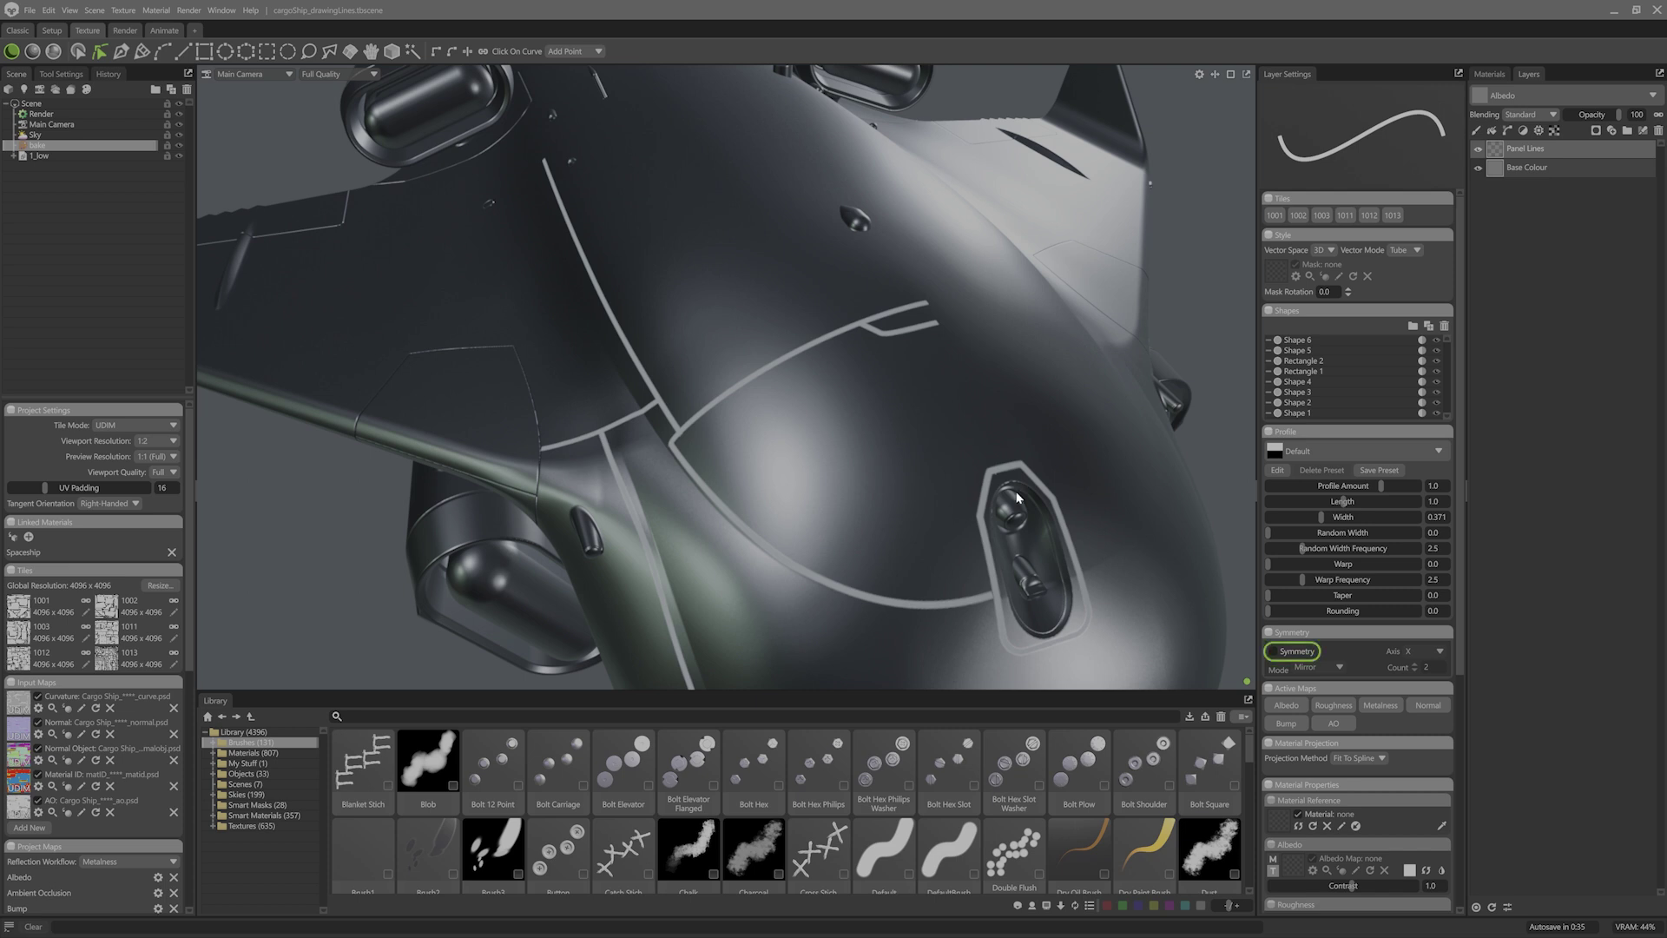
Step: Enable mirror symmetry for the panel lines along the Z axis
{"action": "left_click", "coordinate": [1305, 652]}
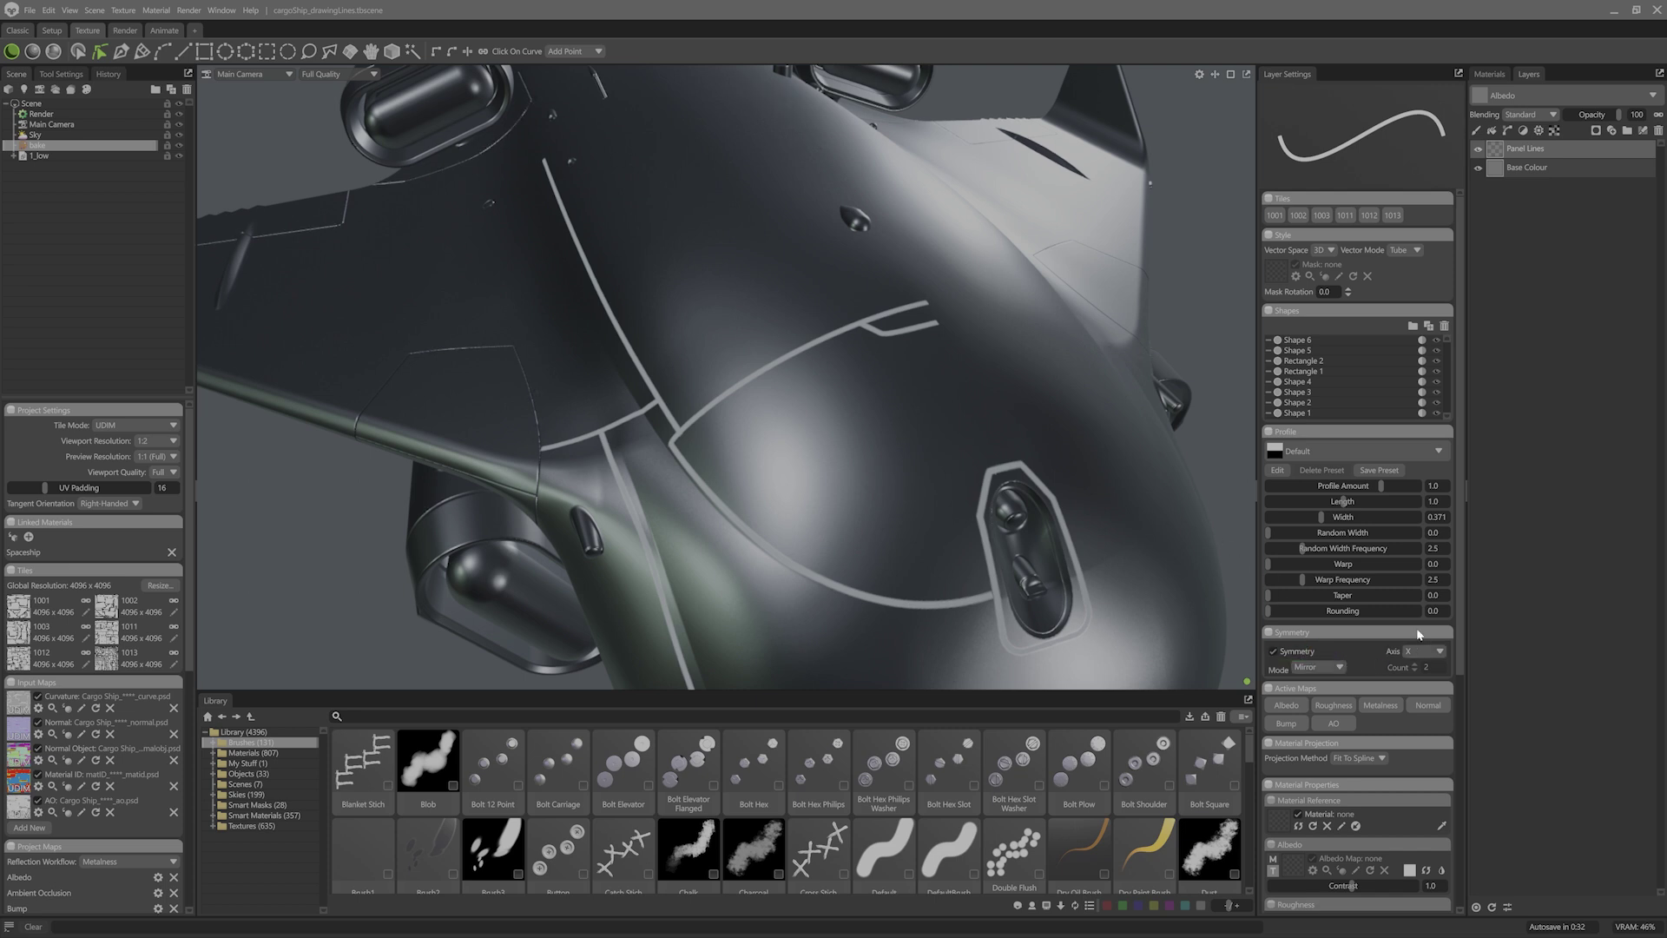
{"action": "left_click", "coordinate": [1434, 654]}
{"action": "left_click", "coordinate": [1436, 680]}
{"action": "left_click_drag", "start_coordinate": [1136, 535], "coordinate": [1098, 555], "text": "alt"}
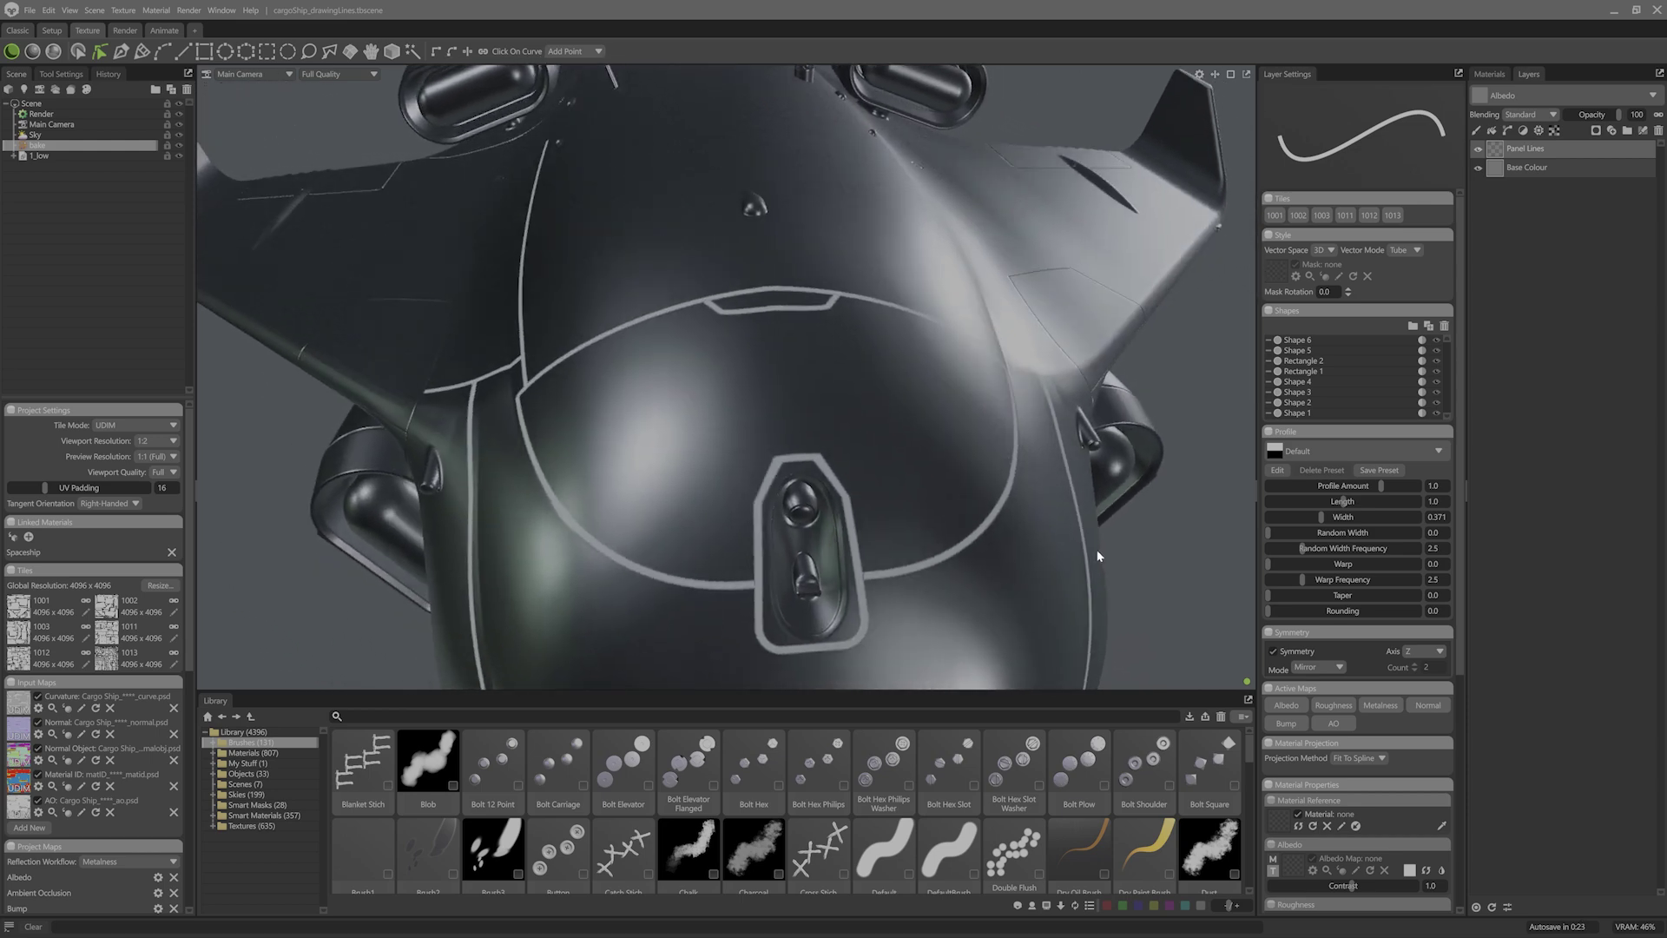
Step: Move the nose panel line's rear end point to the ship's centreline and level its handle
{"action": "left_click", "coordinate": [750, 311]}
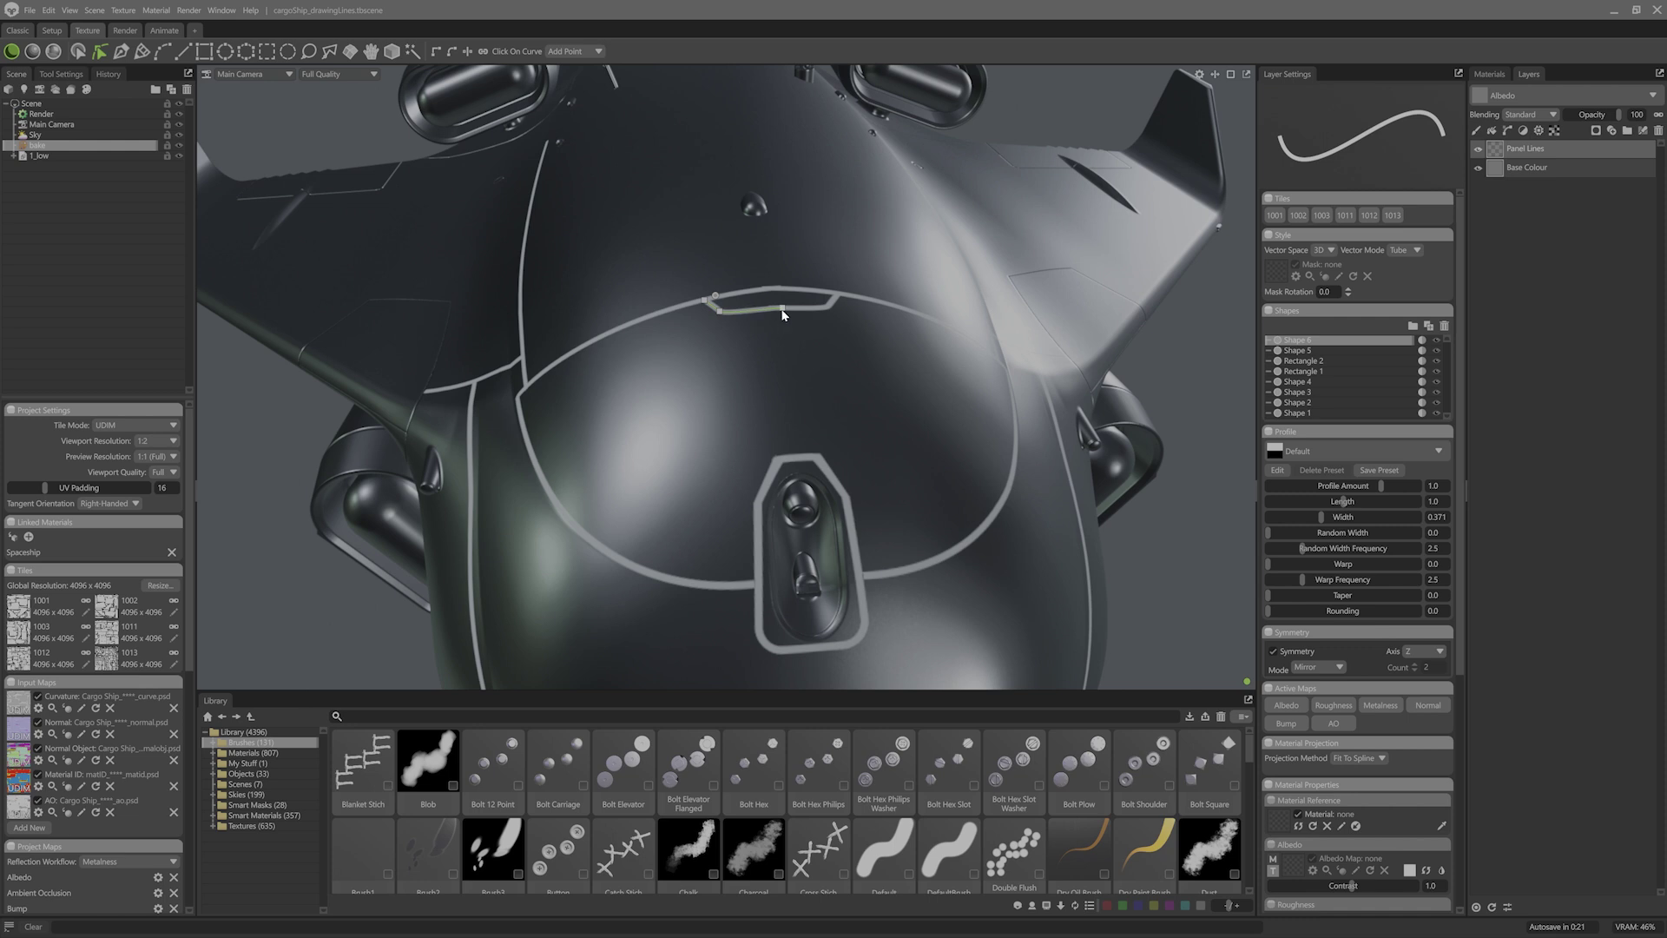
{"action": "left_click", "coordinate": [764, 290]}
{"action": "left_click_drag", "start_coordinate": [780, 288], "coordinate": [768, 287]}
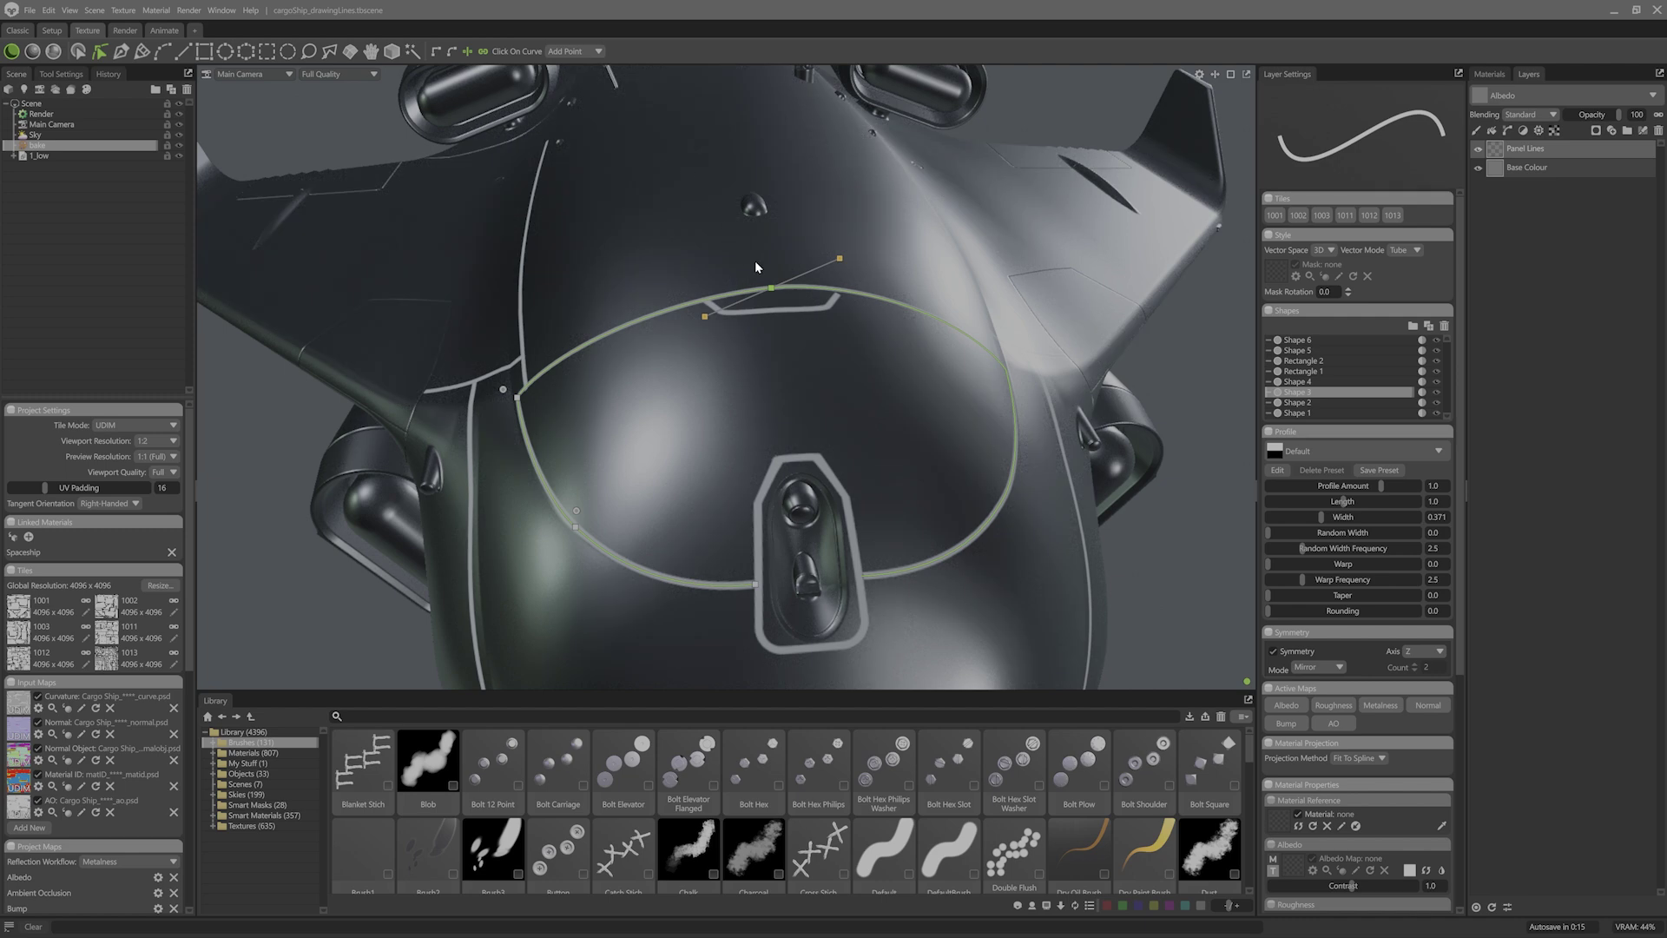
{"action": "left_click", "coordinate": [774, 288]}
{"action": "mouse_move", "coordinate": [843, 259]}
{"action": "left_mouse_down"}
{"action": "mouse_move", "coordinate": [844, 336]}
{"action": "mouse_move", "coordinate": [823, 217]}
{"action": "mouse_move", "coordinate": [843, 286]}
{"action": "left_mouse_up"}
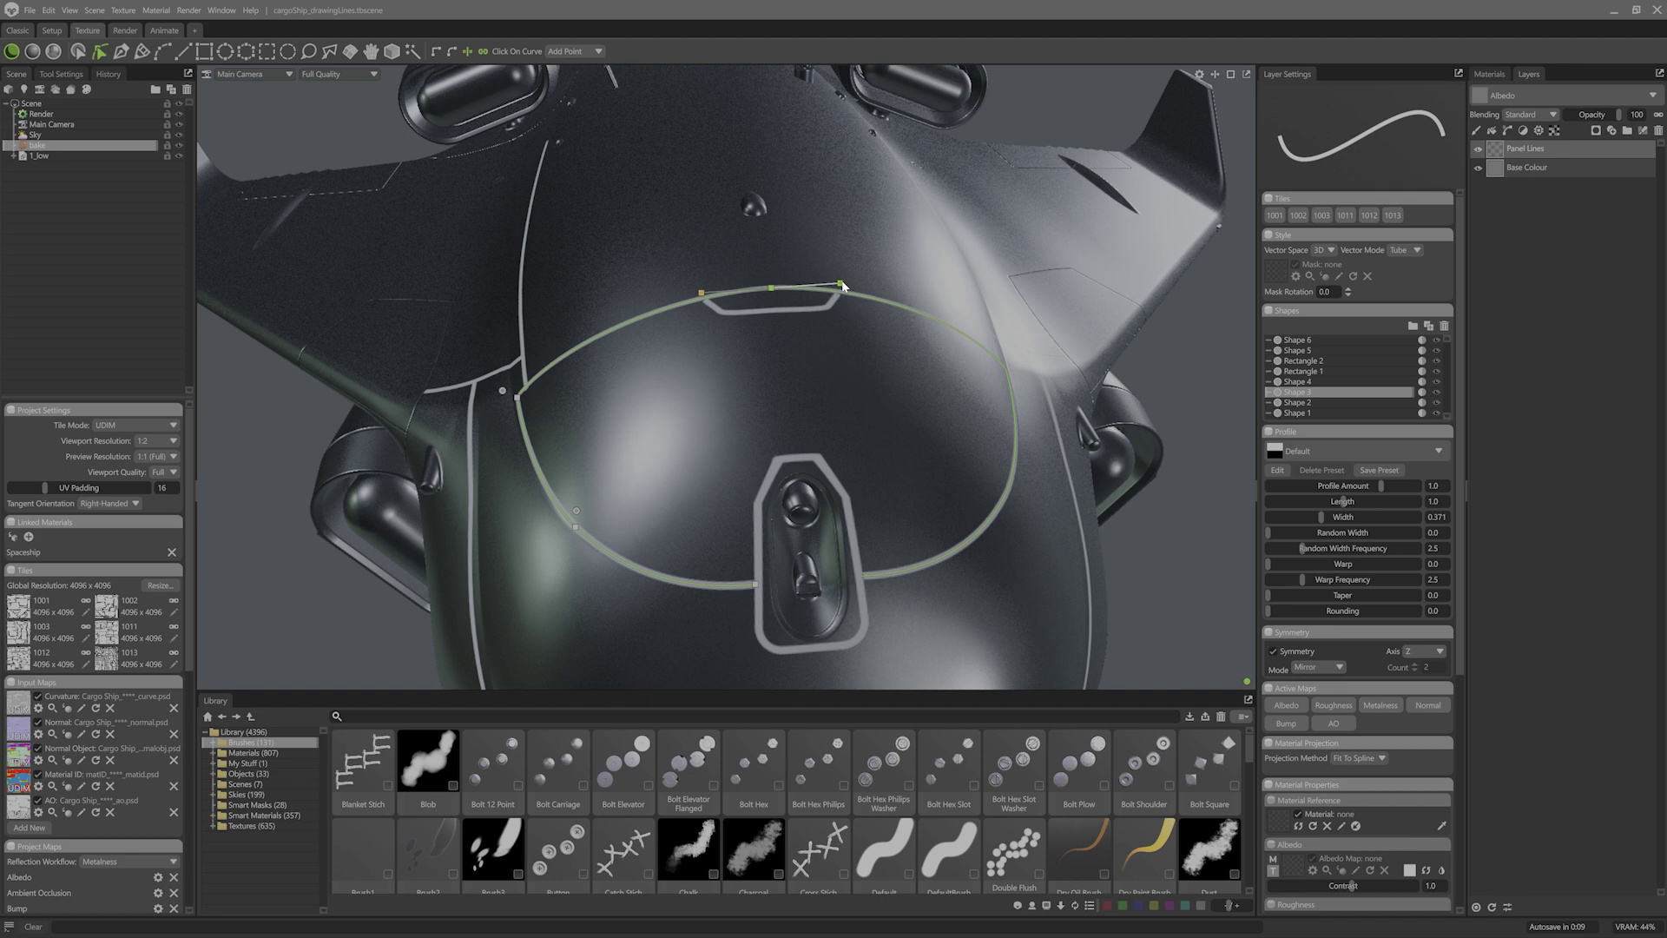
Step: Nudge the notch line's centre end point so both mirrored halves join smoothly
{"action": "left_click", "coordinate": [710, 311]}
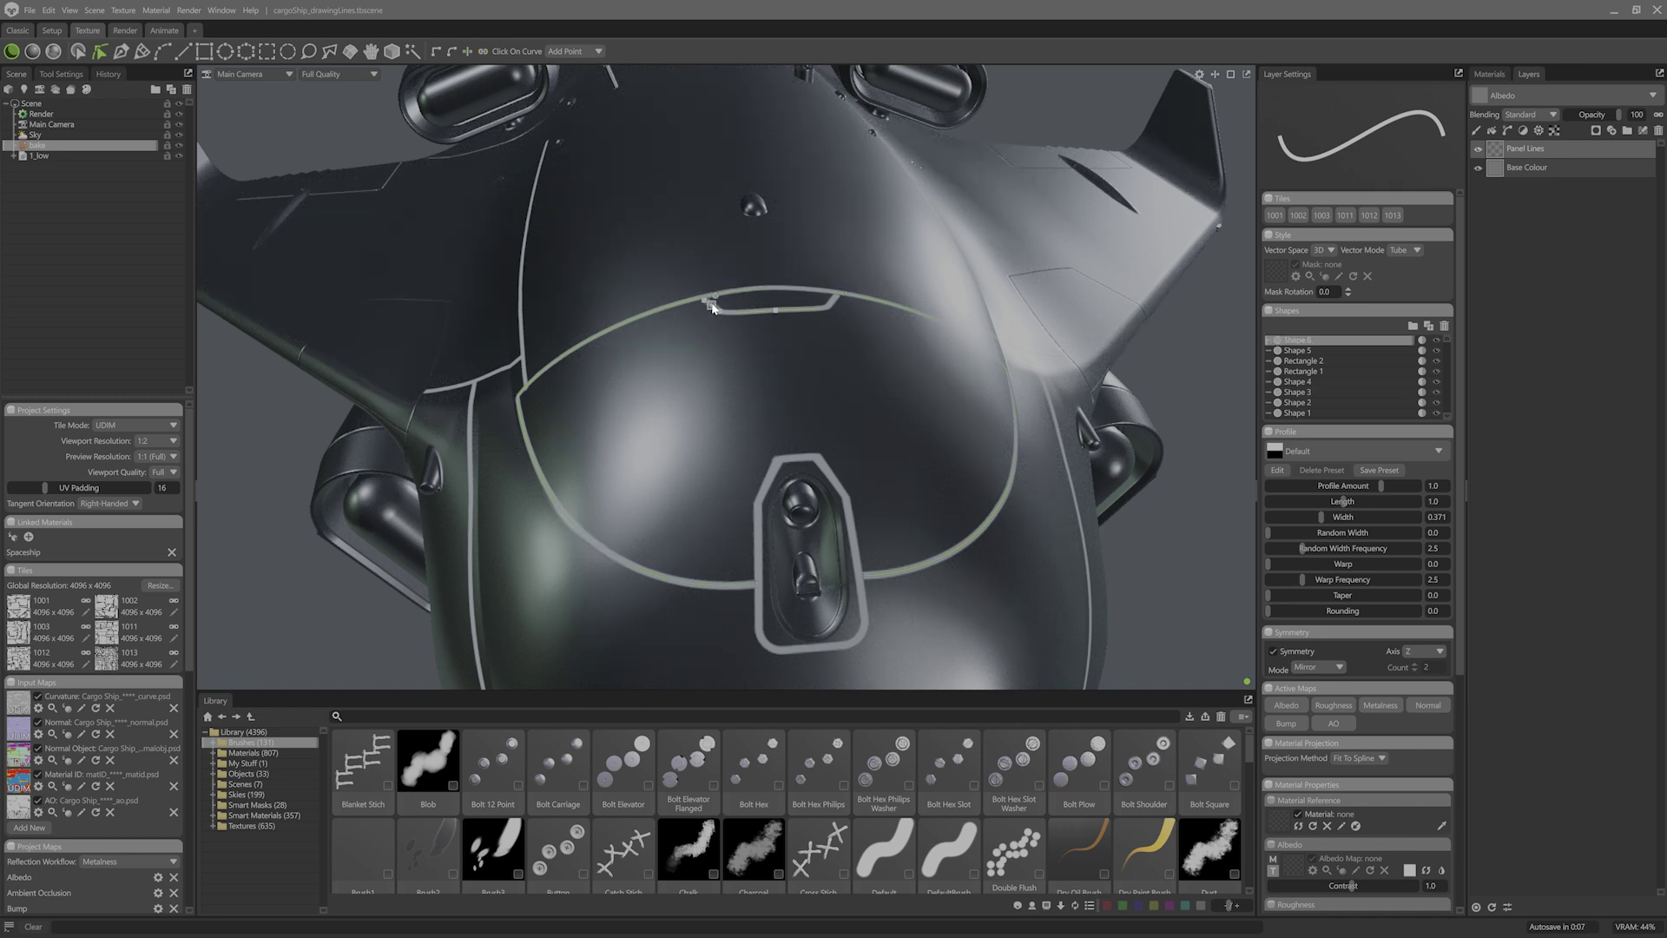
{"action": "left_click", "coordinate": [776, 311]}
{"action": "left_click_drag", "start_coordinate": [778, 311], "coordinate": [777, 313]}
{"action": "left_click", "coordinate": [776, 336]}
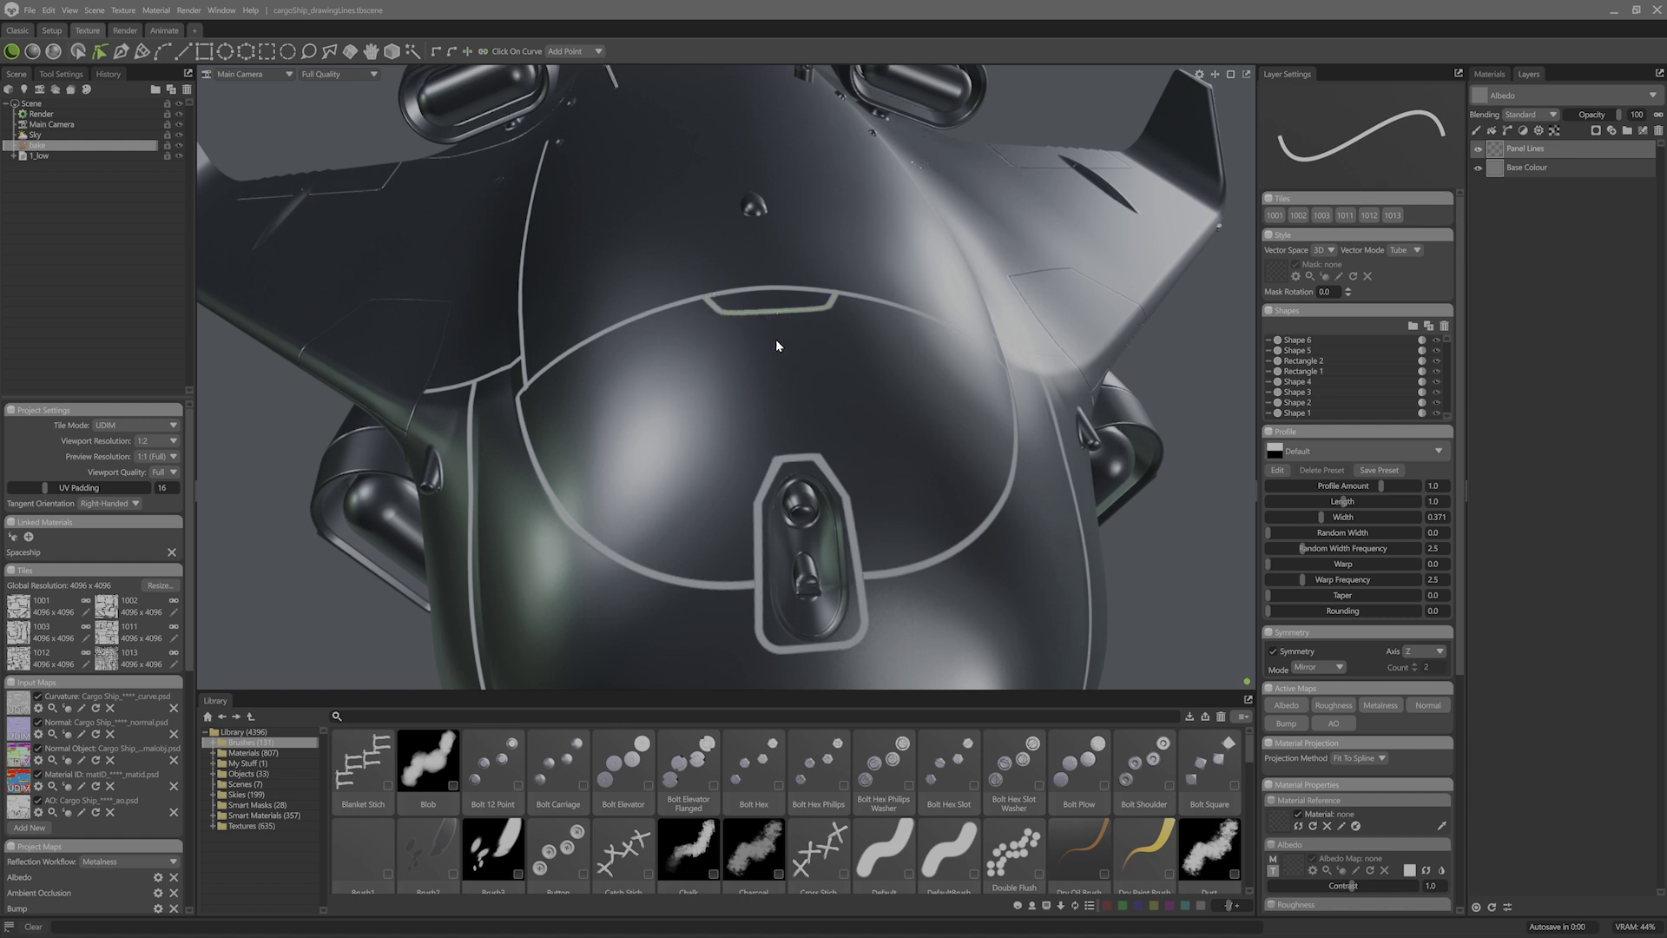
Step: Set the Panel Lines layer to affect only the Bump map
{"action": "left_click", "coordinate": [1288, 724]}
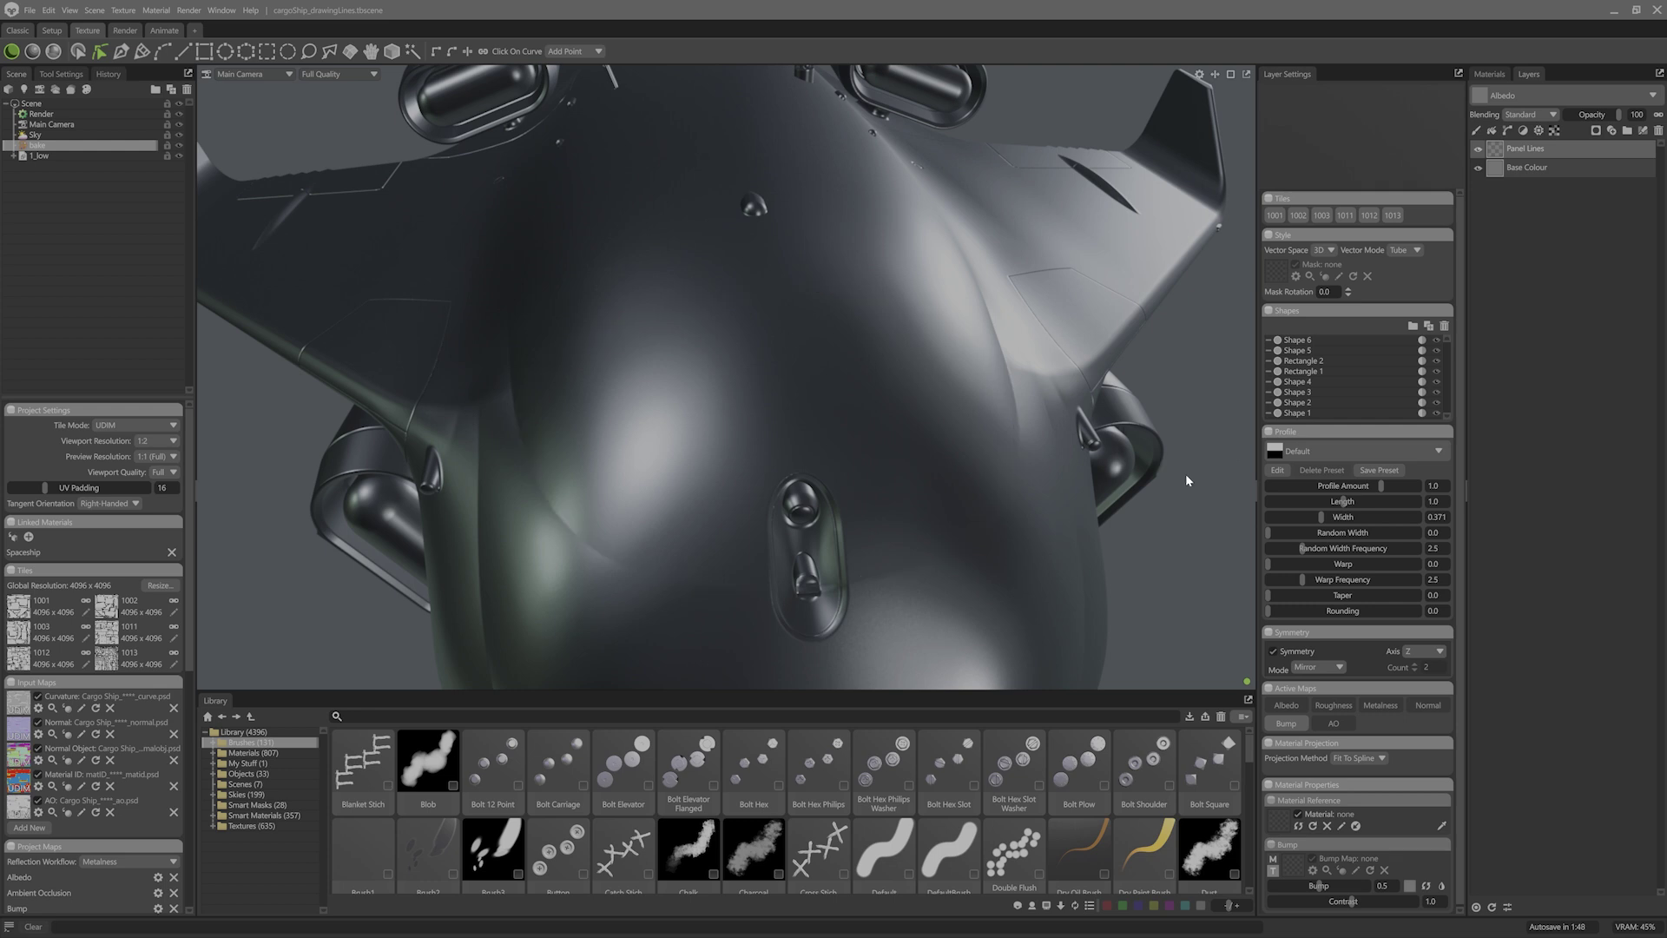
Step: Preview the Basin profile on the panel lines, switch the profile to Core and open it for editing
{"action": "left_click", "coordinate": [1312, 453]}
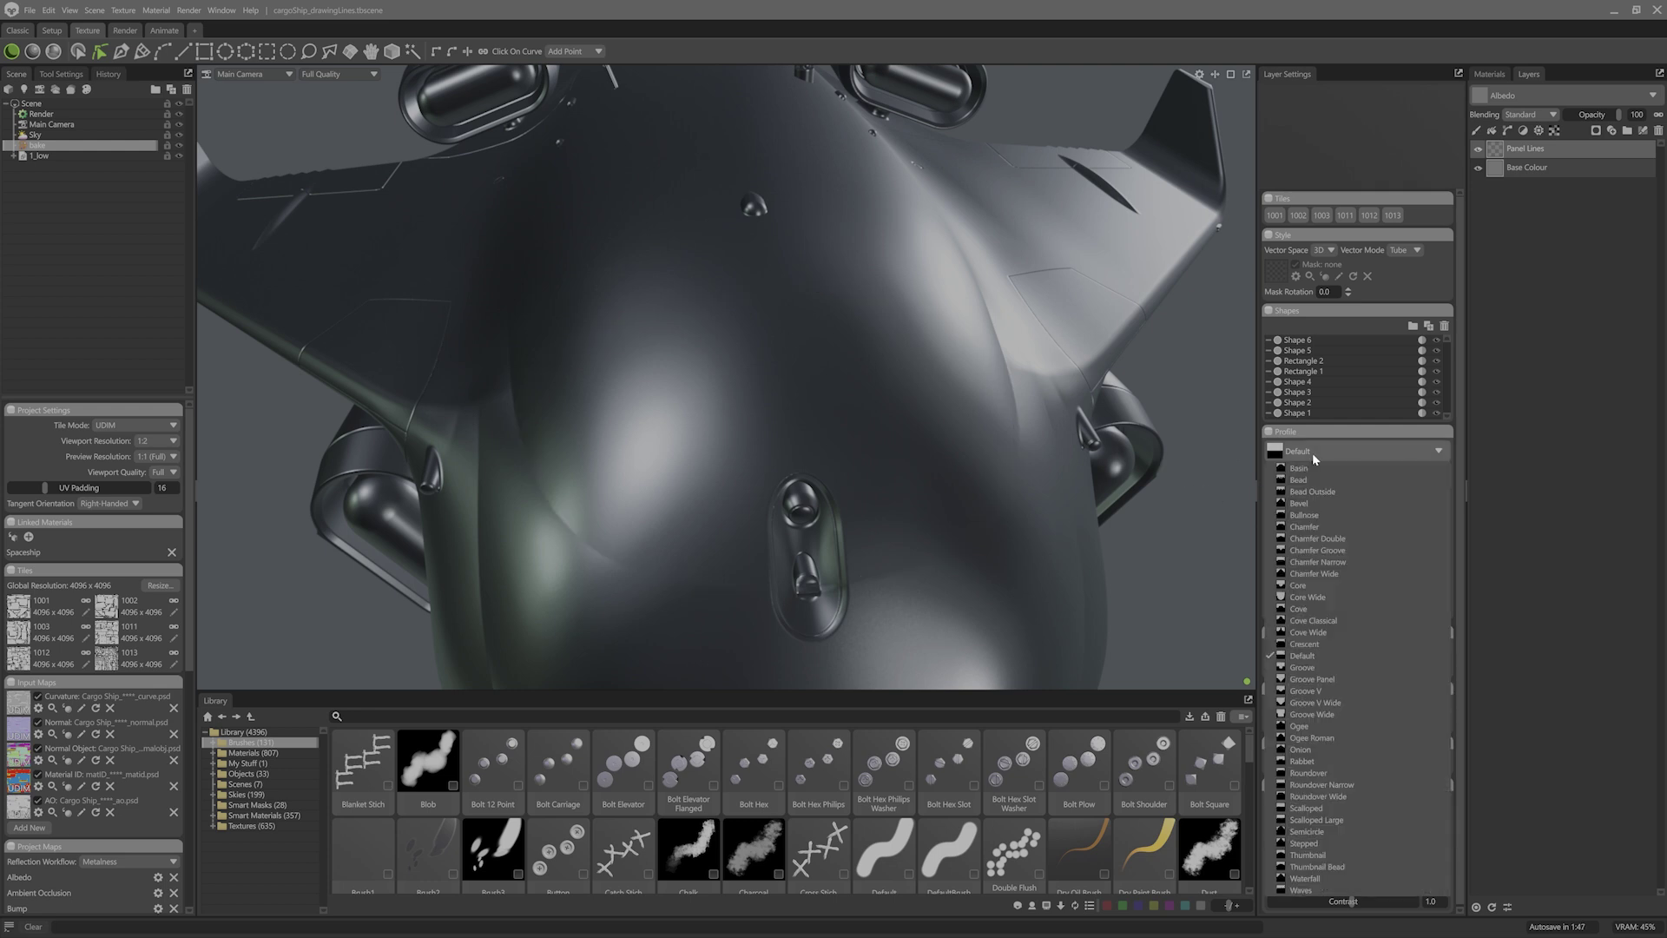
{"action": "left_click", "coordinate": [1310, 468]}
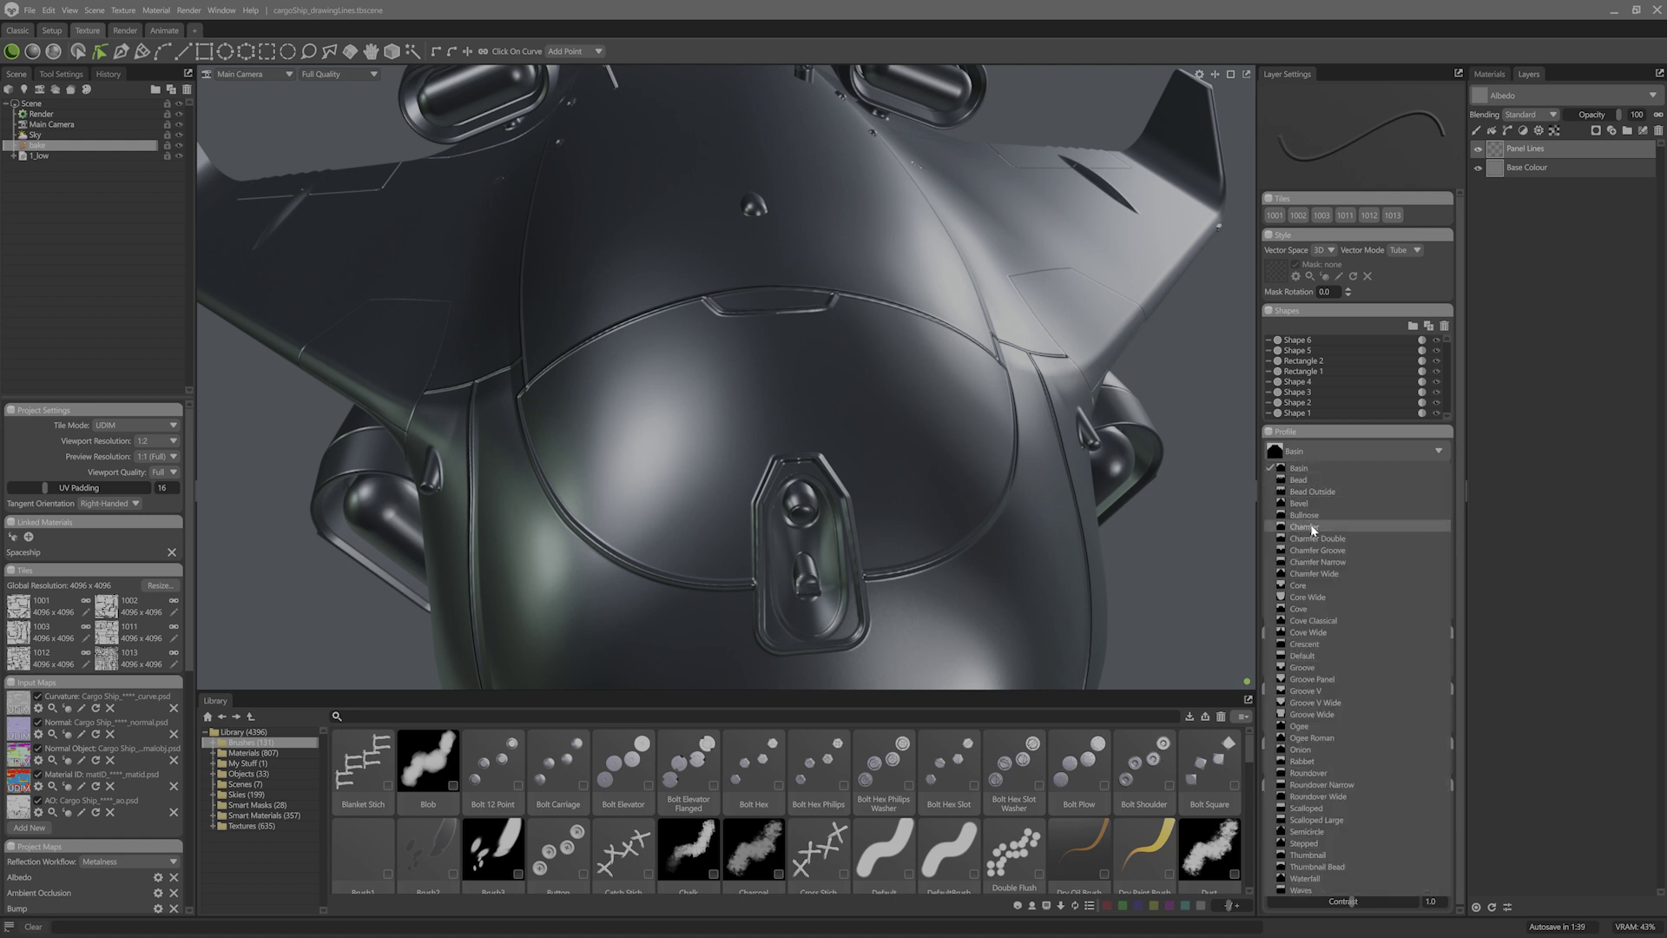
{"action": "left_click", "coordinate": [1320, 584]}
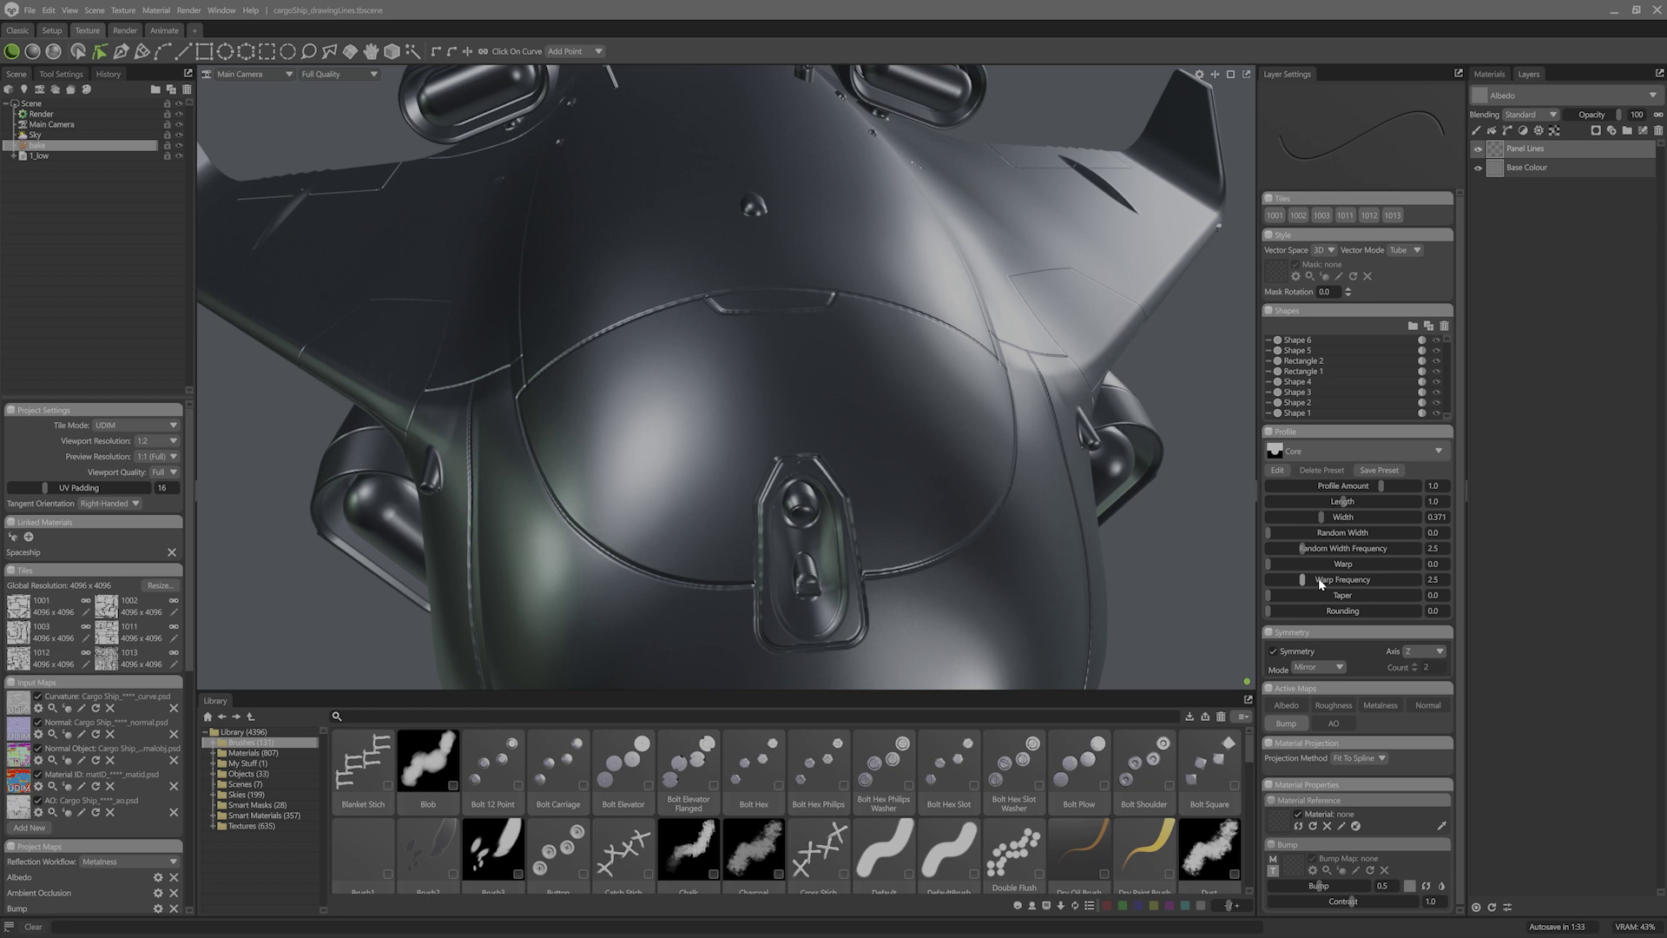
{"action": "left_click_drag", "start_coordinate": [731, 436], "coordinate": [855, 321], "text": "alt"}
{"action": "scroll", "coordinate": [877, 314], "scroll_direction": "up", "scroll_amount": 3}
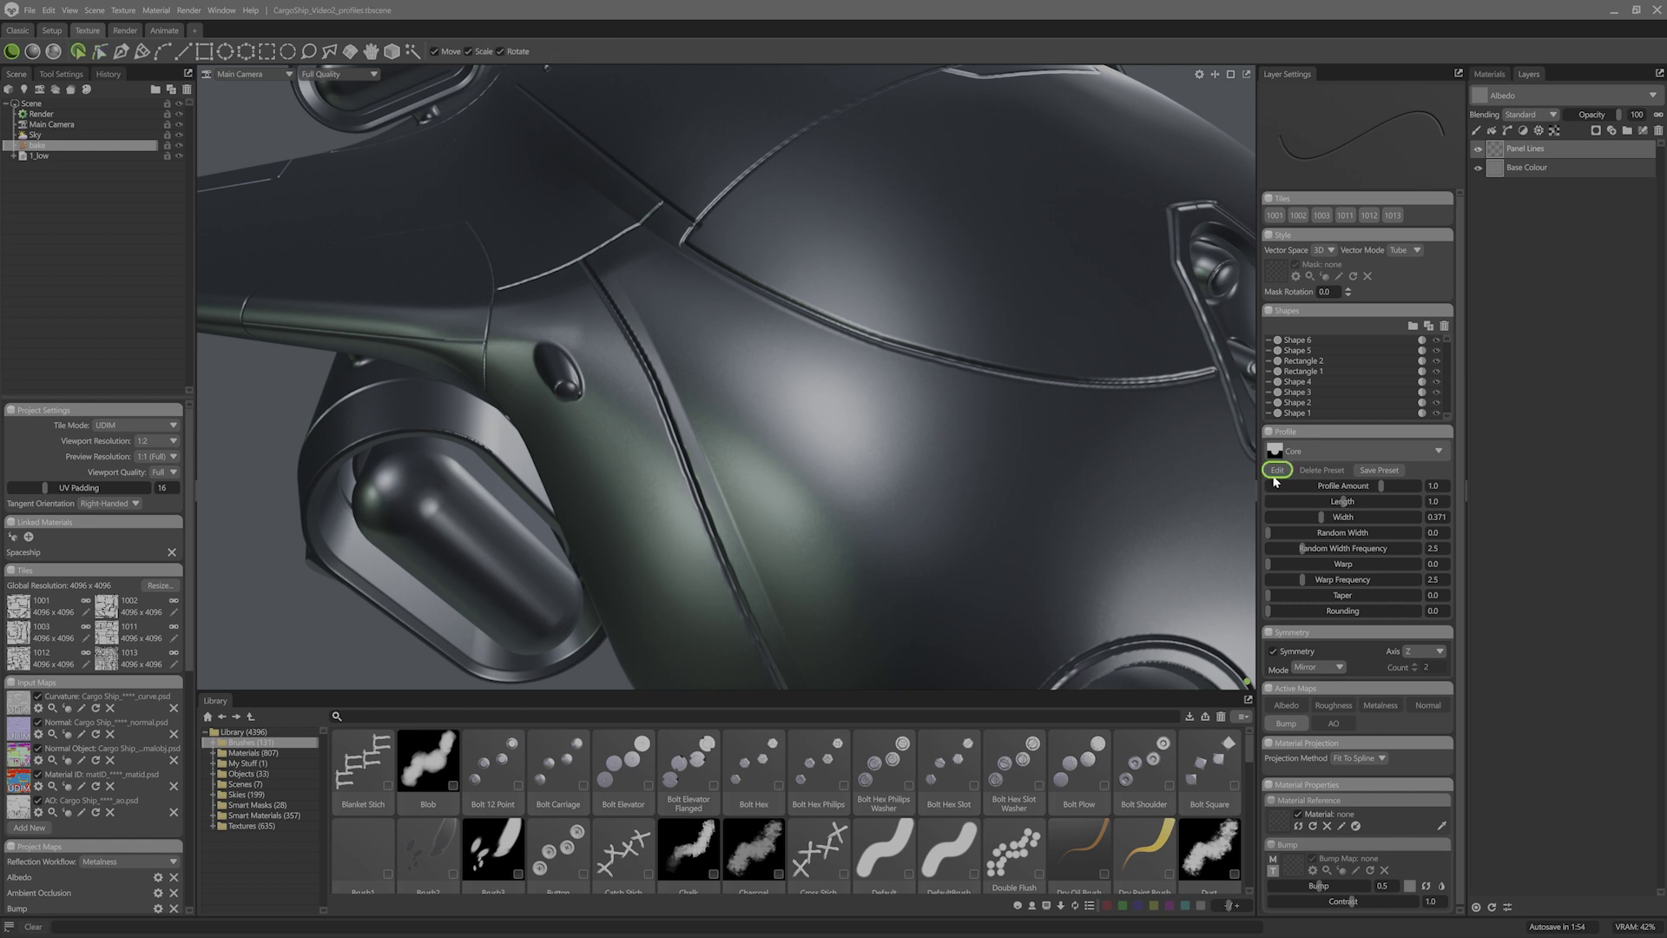
{"action": "left_click", "coordinate": [1277, 469]}
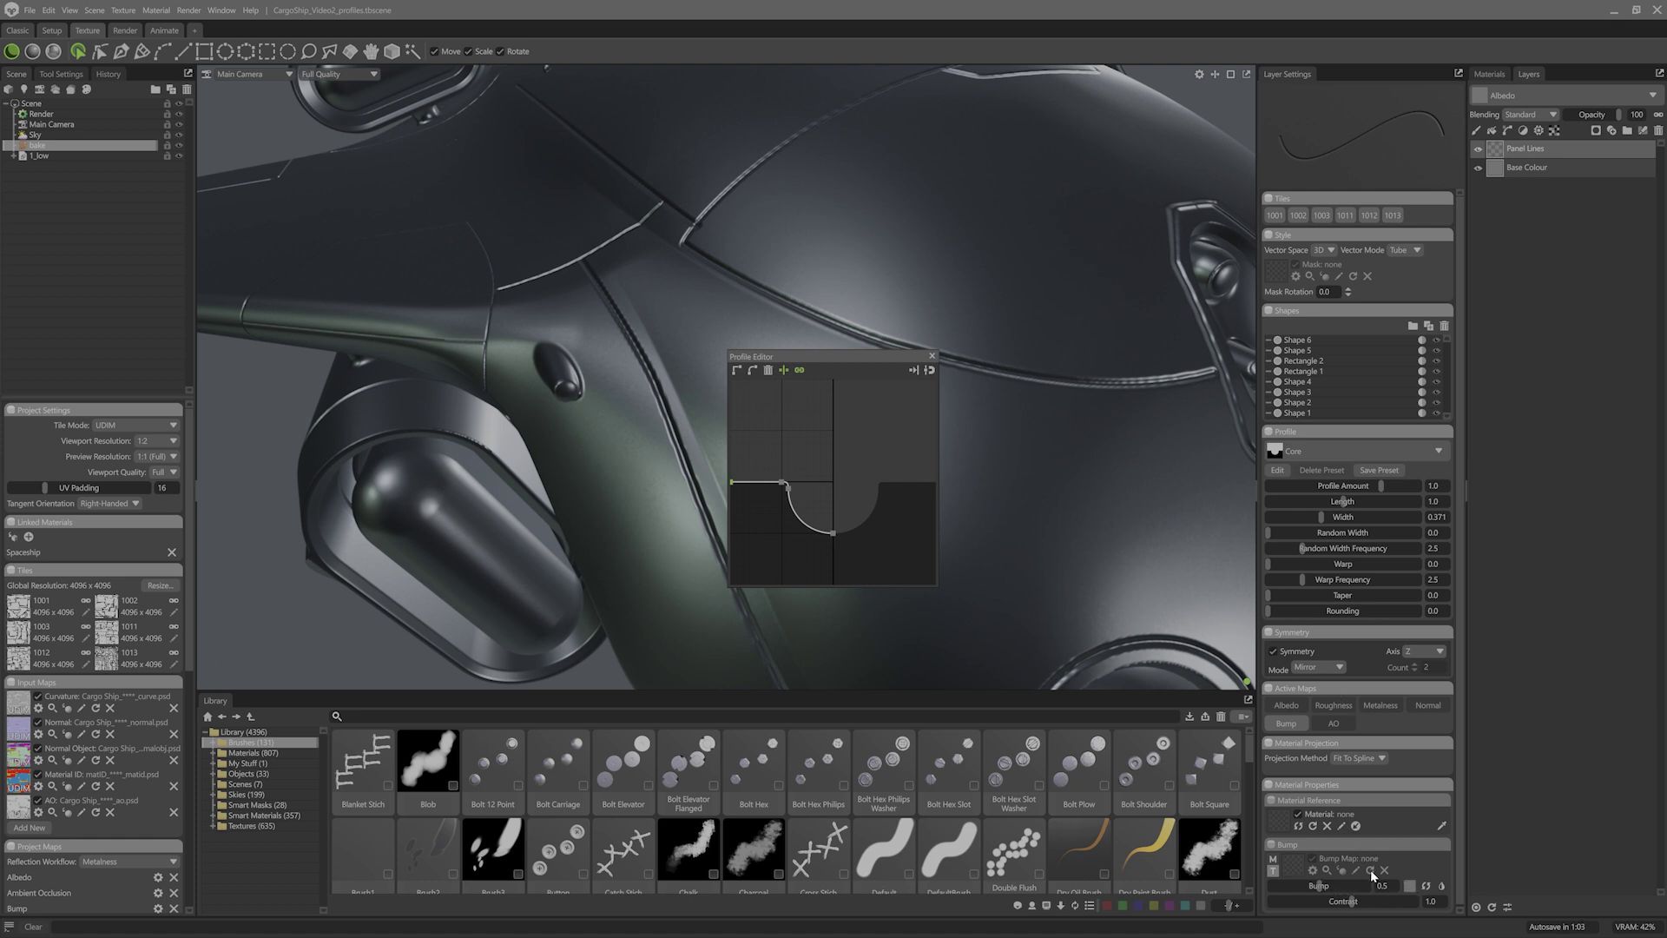
Step: Try a bump value of 0.0 on the panel lines and restore it to 0.5
{"action": "left_click_drag", "start_coordinate": [1319, 887], "coordinate": [1260, 883]}
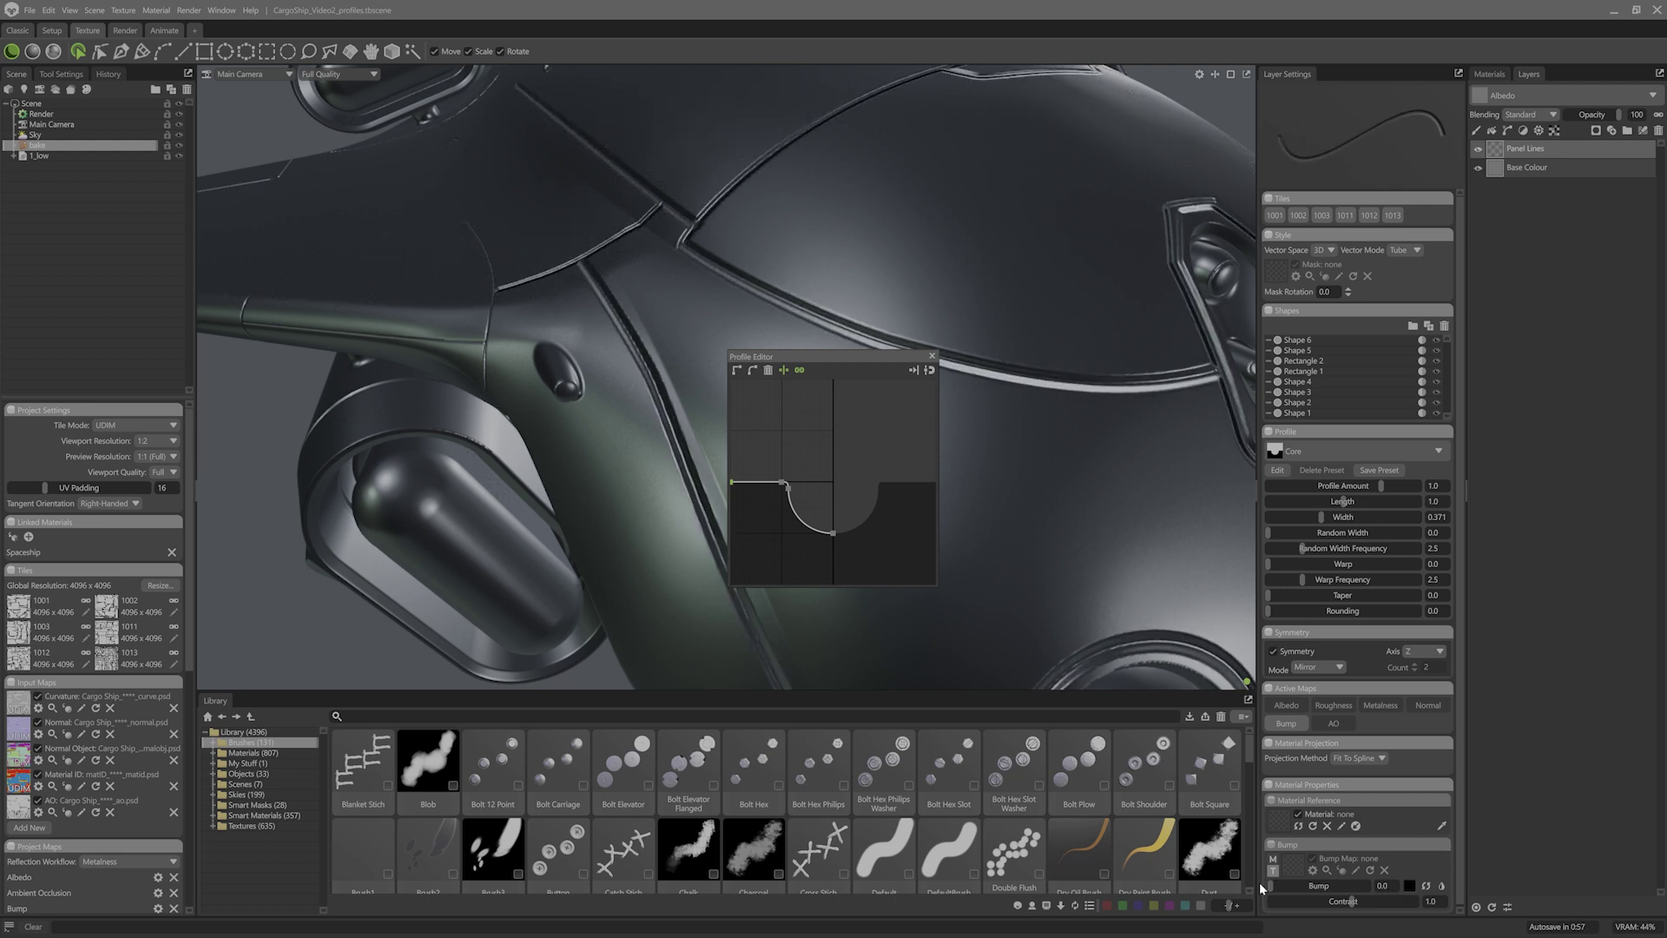
{"action": "left_click", "coordinate": [1382, 884]}
{"action": "type", "text": "0.5"}
{"action": "key", "text": "Return"}
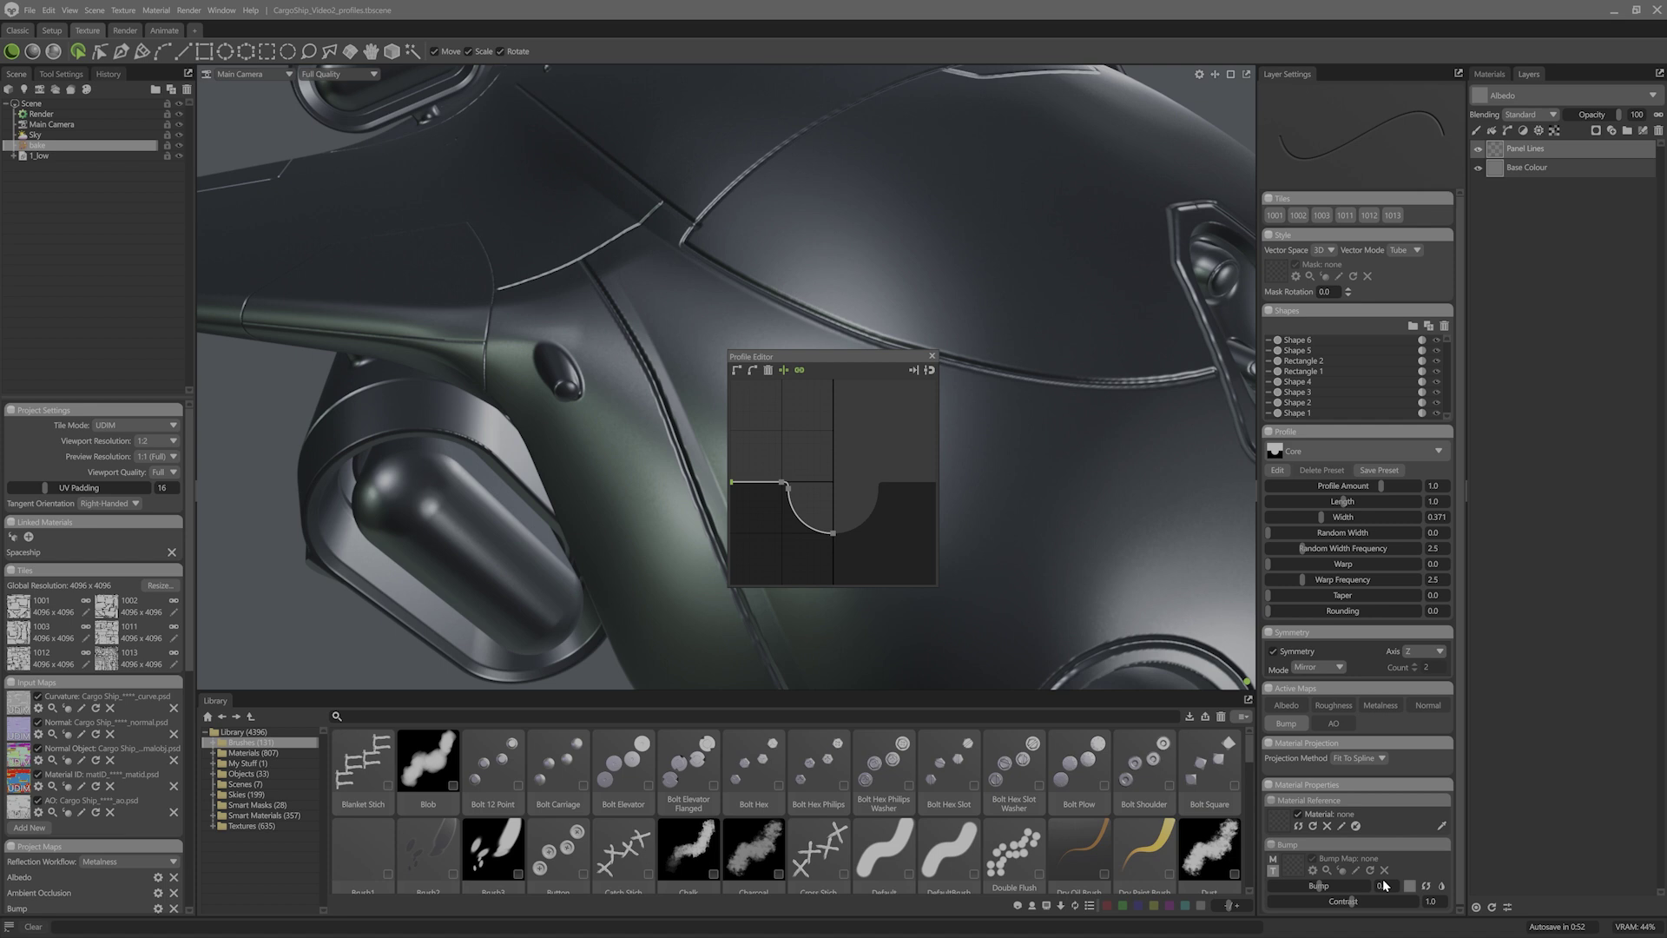
Step: Raise a steep peak beside the groove in the profile curve and widen the panel lines to 3.503
{"action": "mouse_move", "coordinate": [783, 483]}
{"action": "left_mouse_down"}
{"action": "mouse_move", "coordinate": [786, 409]}
{"action": "mouse_move", "coordinate": [744, 465]}
{"action": "mouse_move", "coordinate": [814, 489]}
{"action": "left_mouse_up"}
{"action": "left_click_drag", "start_coordinate": [1321, 517], "coordinate": [1379, 517]}
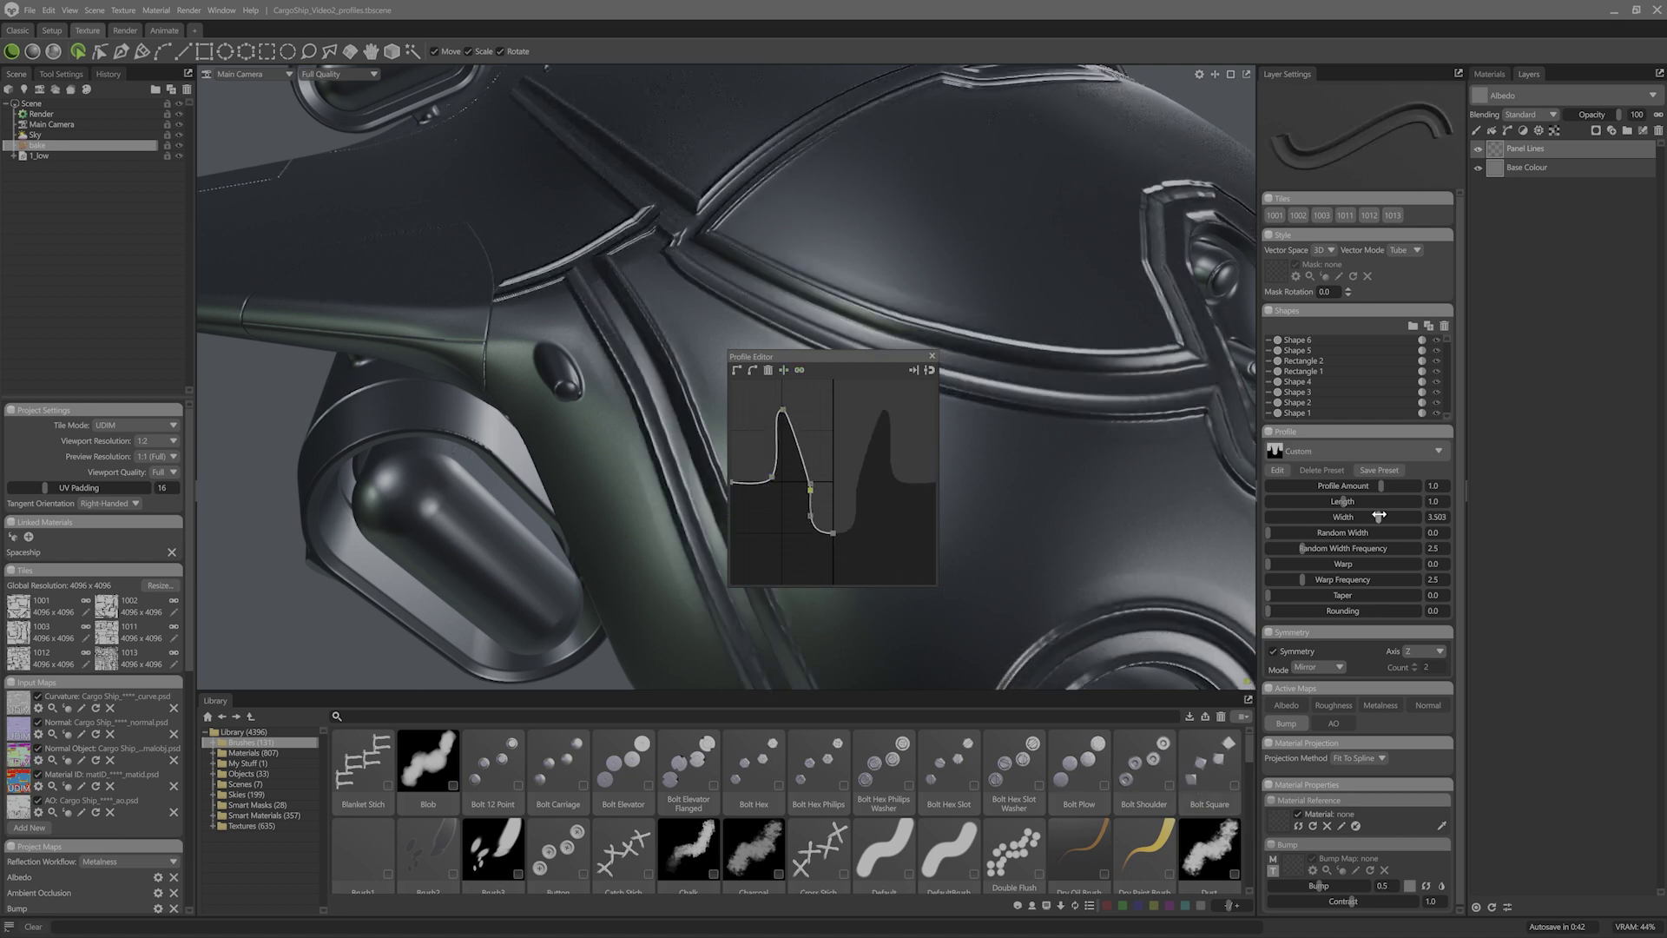
Step: Lower the bump to 0.0 and reshape the profile curve into a low ridge that drops sharply into a narrow central groove
{"action": "left_click_drag", "start_coordinate": [1319, 885], "coordinate": [1209, 889]}
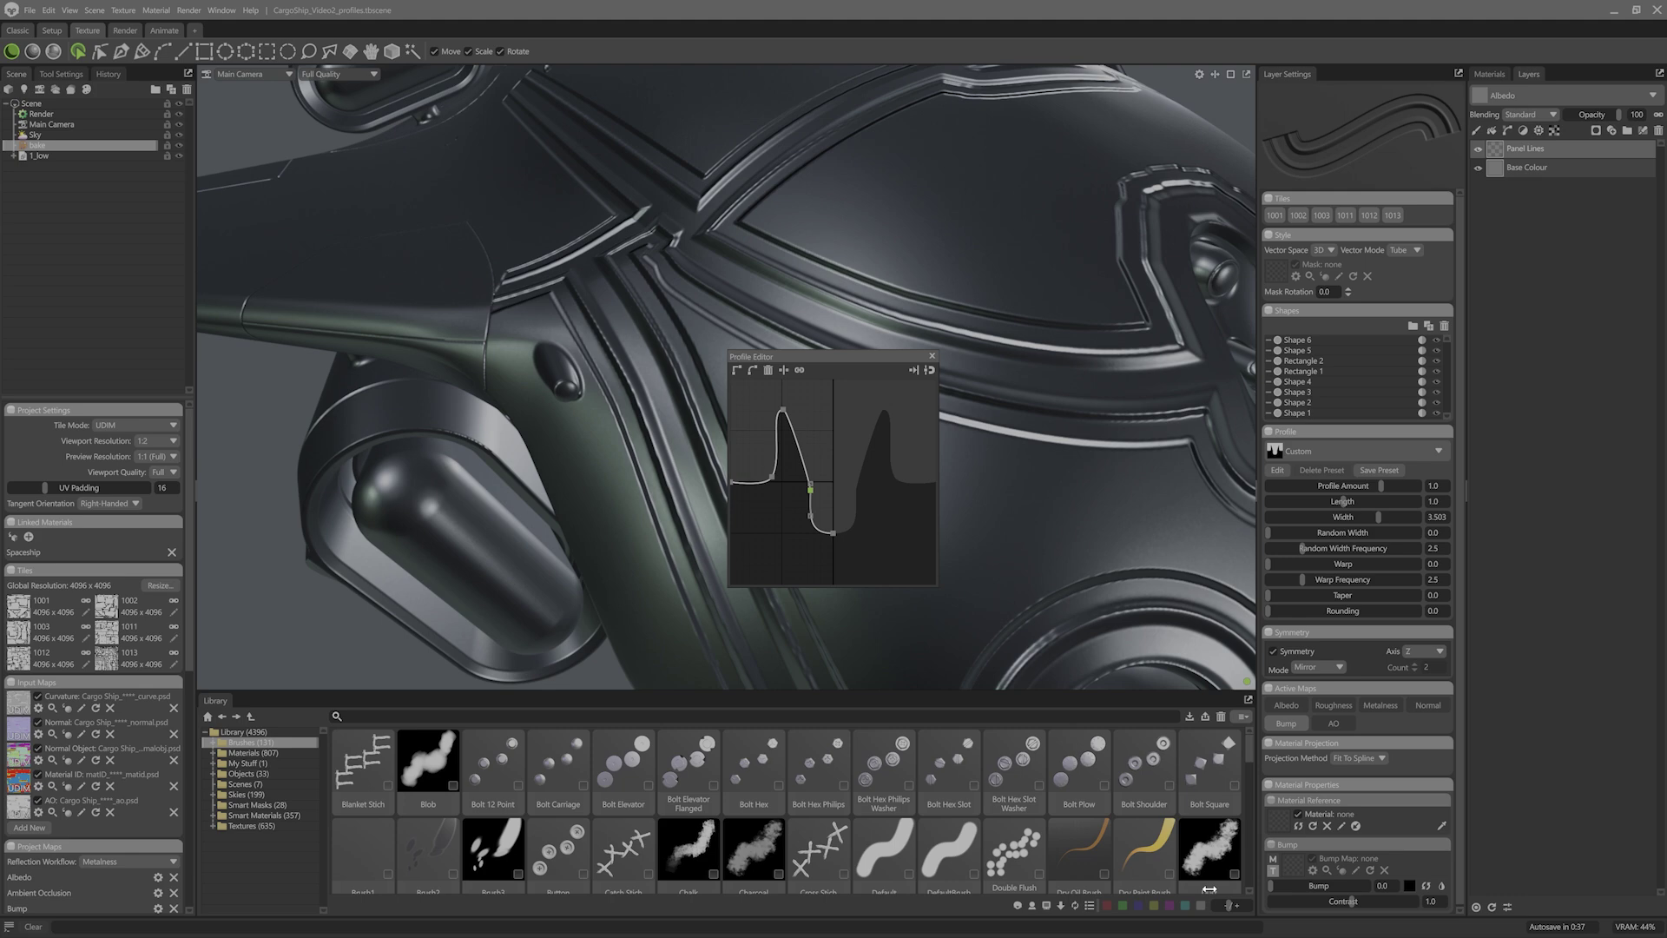
{"action": "left_click_drag", "start_coordinate": [1209, 888], "coordinate": [1251, 884]}
{"action": "left_click", "coordinate": [833, 534]}
{"action": "right_click", "coordinate": [809, 490]}
{"action": "left_click", "coordinate": [833, 533]}
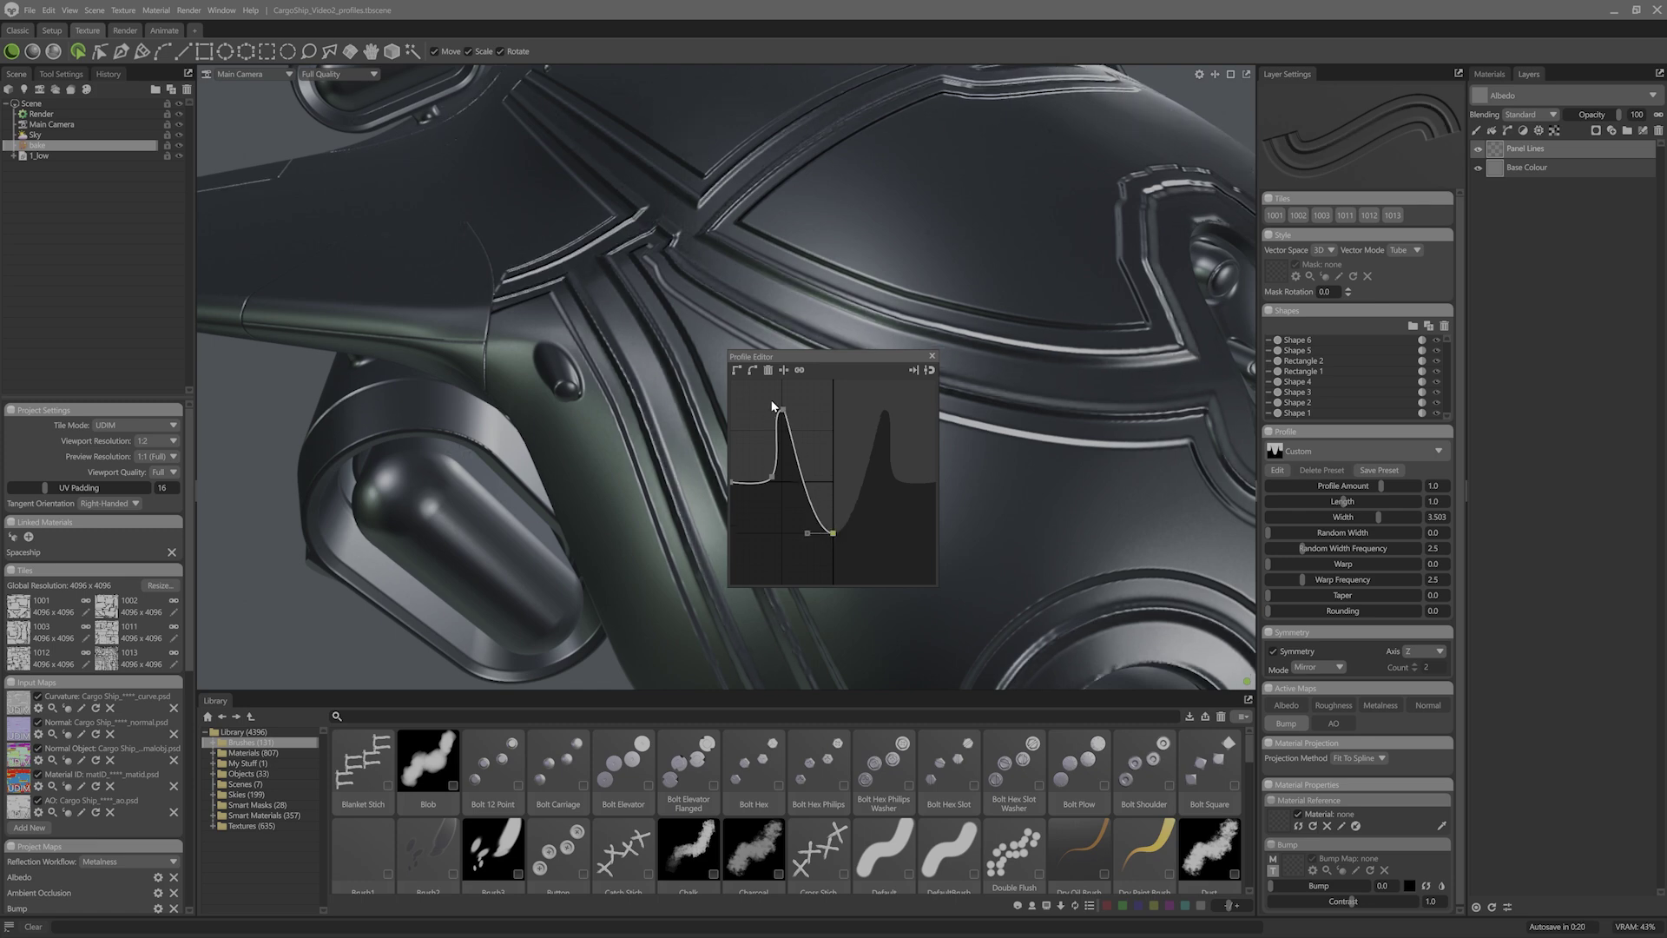
{"action": "left_click", "coordinate": [743, 370]}
{"action": "left_click_drag", "start_coordinate": [782, 409], "coordinate": [811, 481]}
{"action": "right_click", "coordinate": [772, 476]}
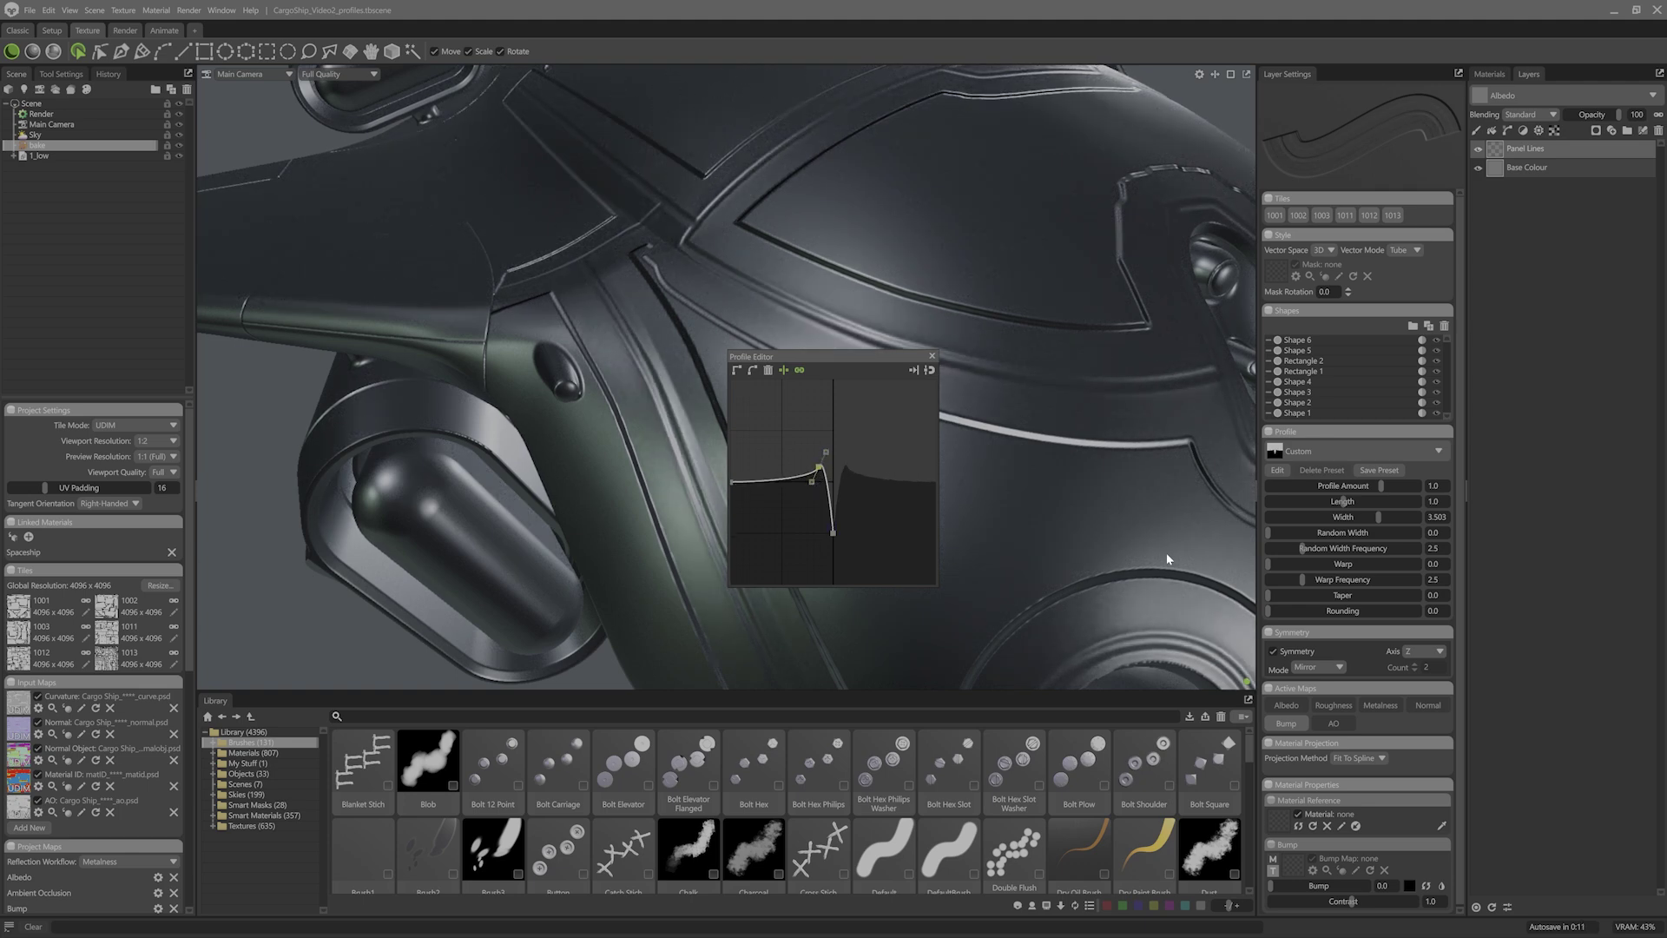
Step: Set the panel lines' width to 2, random width to 2.0 and random width frequency to 0.418
{"action": "left_click", "coordinate": [1442, 517]}
{"action": "type", "text": "2"}
{"action": "double_click", "coordinate": [1448, 532]}
{"action": "type", "text": "2"}
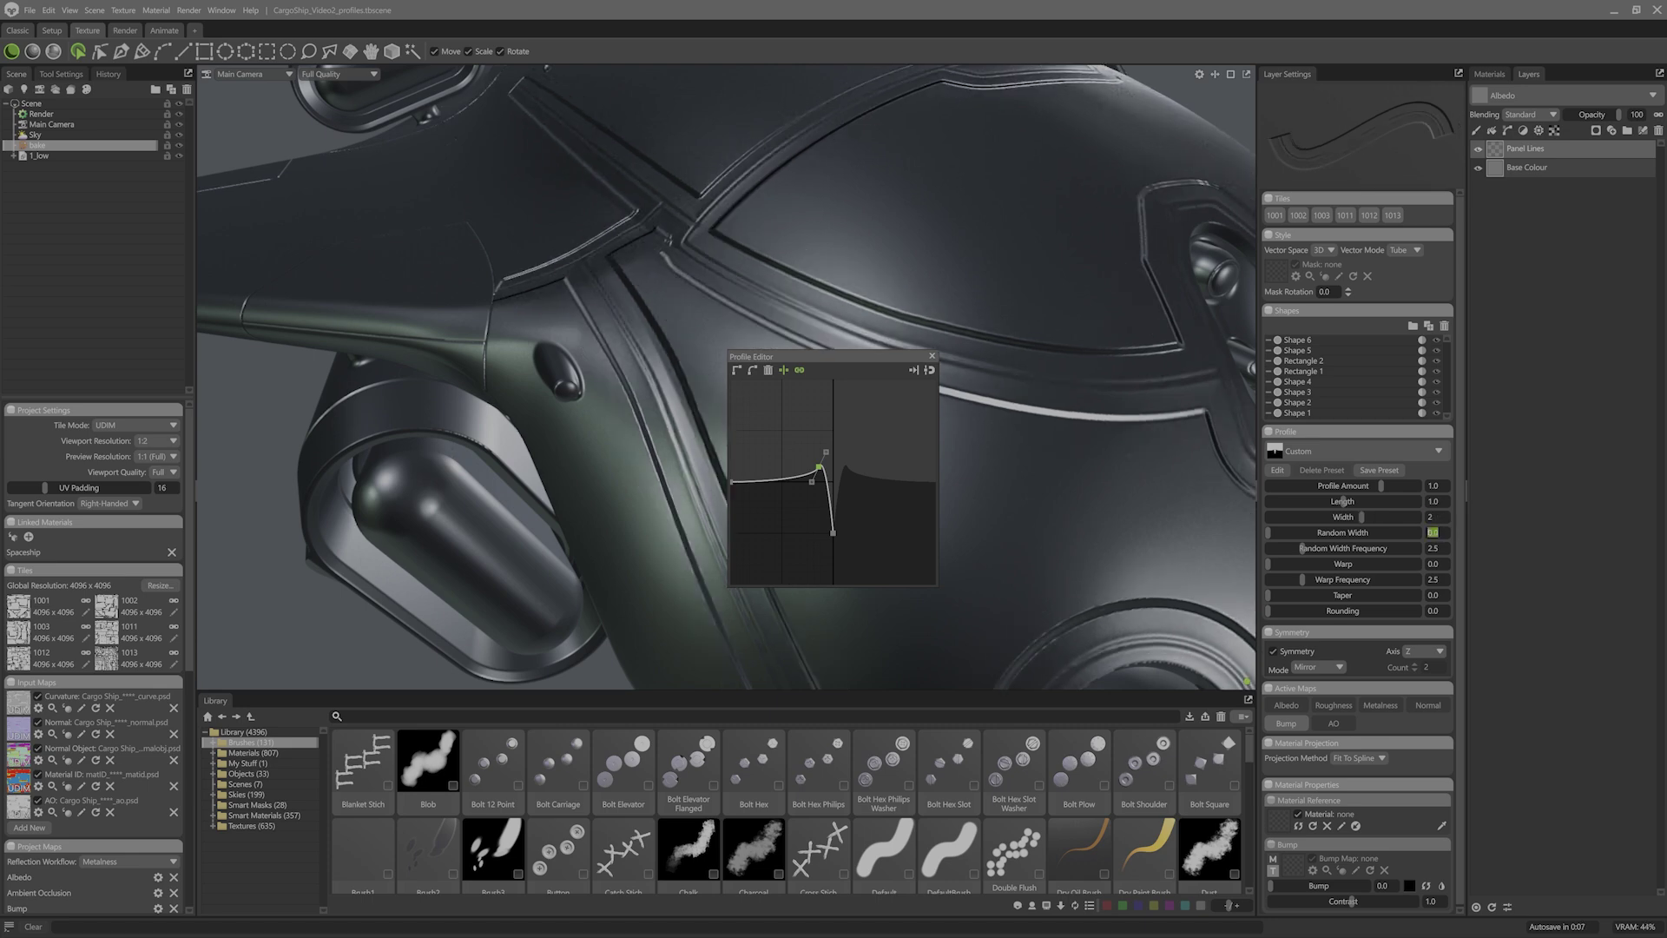
{"action": "key", "text": "Return"}
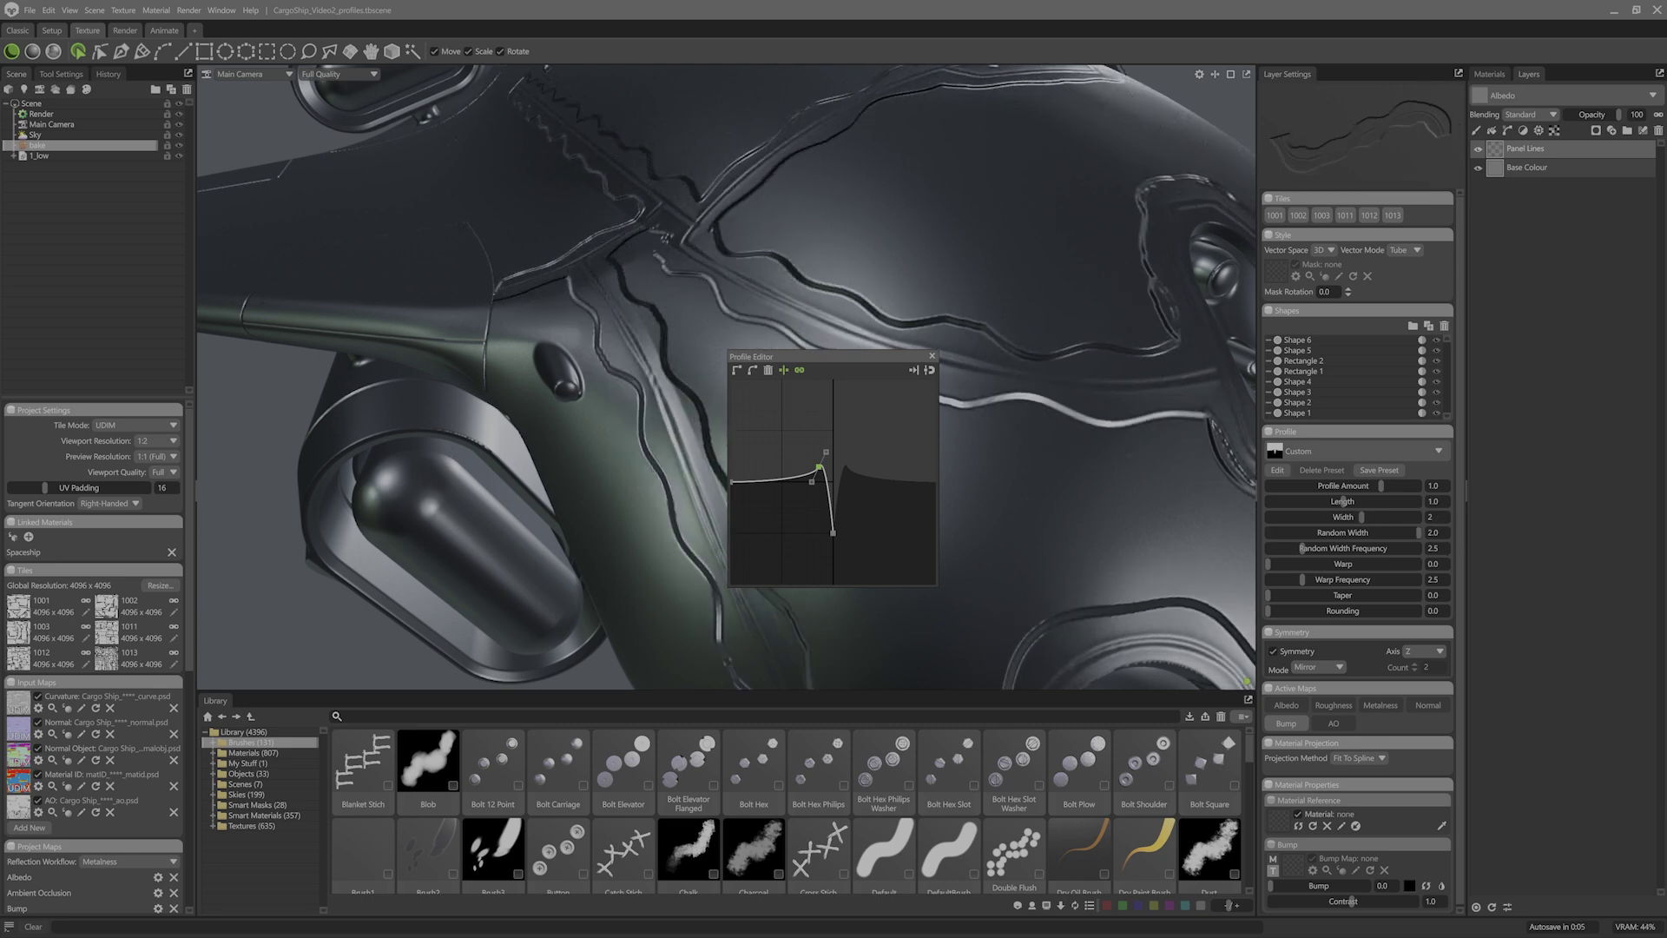
{"action": "left_click_drag", "start_coordinate": [1302, 548], "coordinate": [1271, 548]}
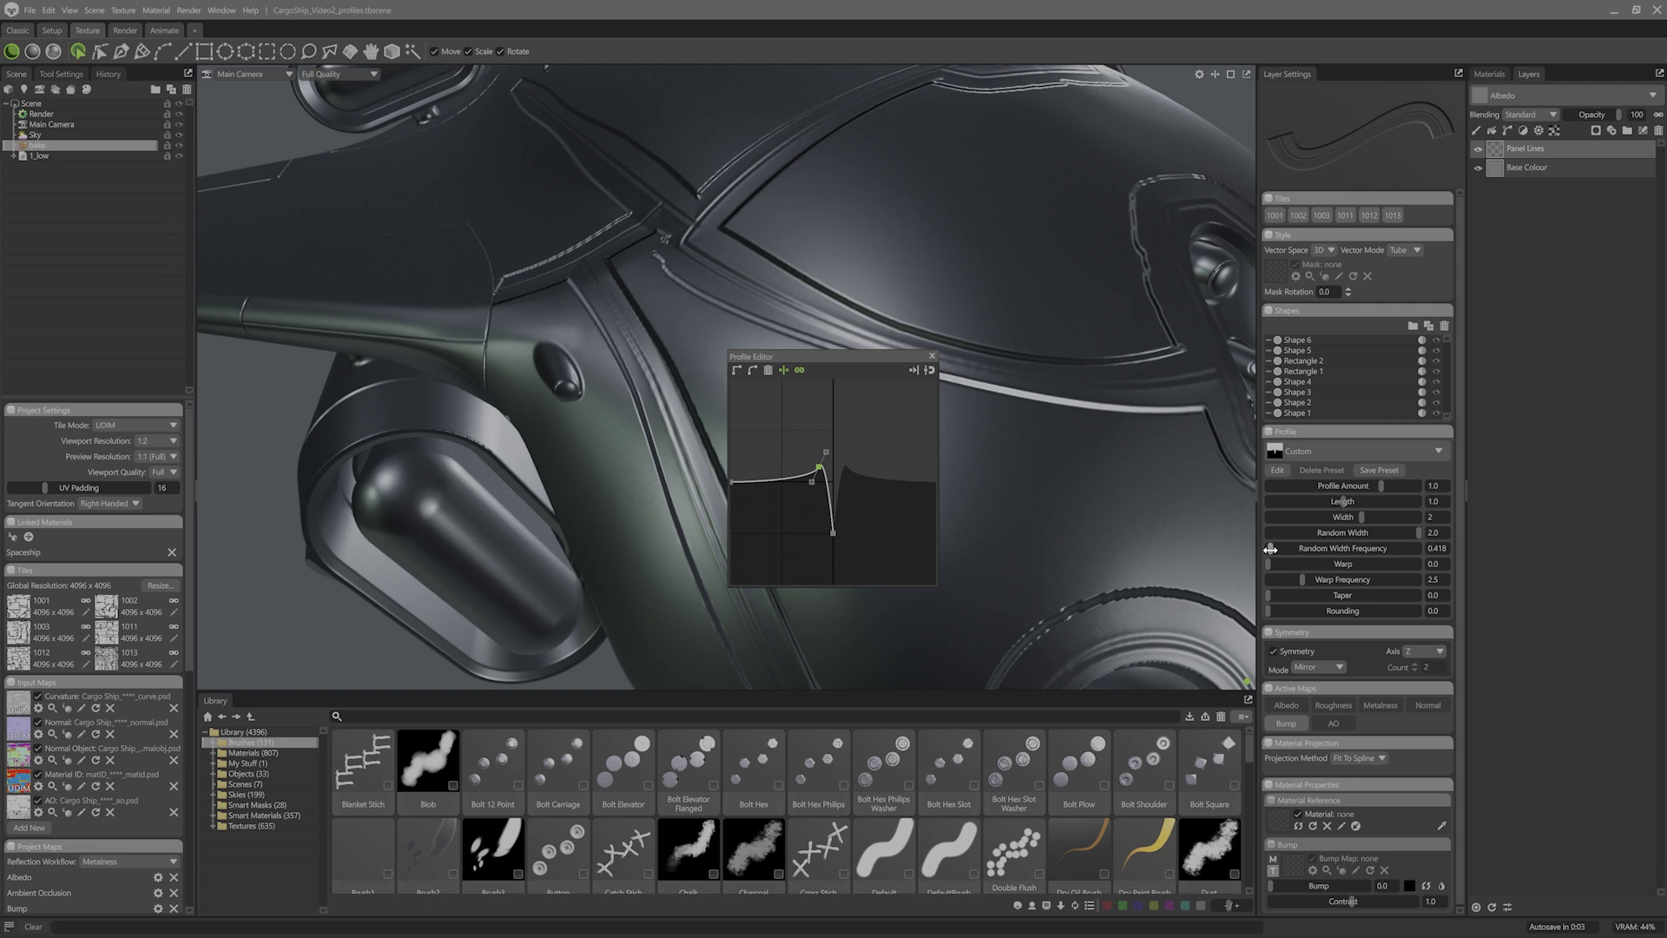
Step: Set the panel lines' bump to 0.5 and close the profile editor
{"action": "double_click", "coordinate": [1382, 885]}
{"action": "type", "text": "0.5"}
{"action": "key", "text": "Return"}
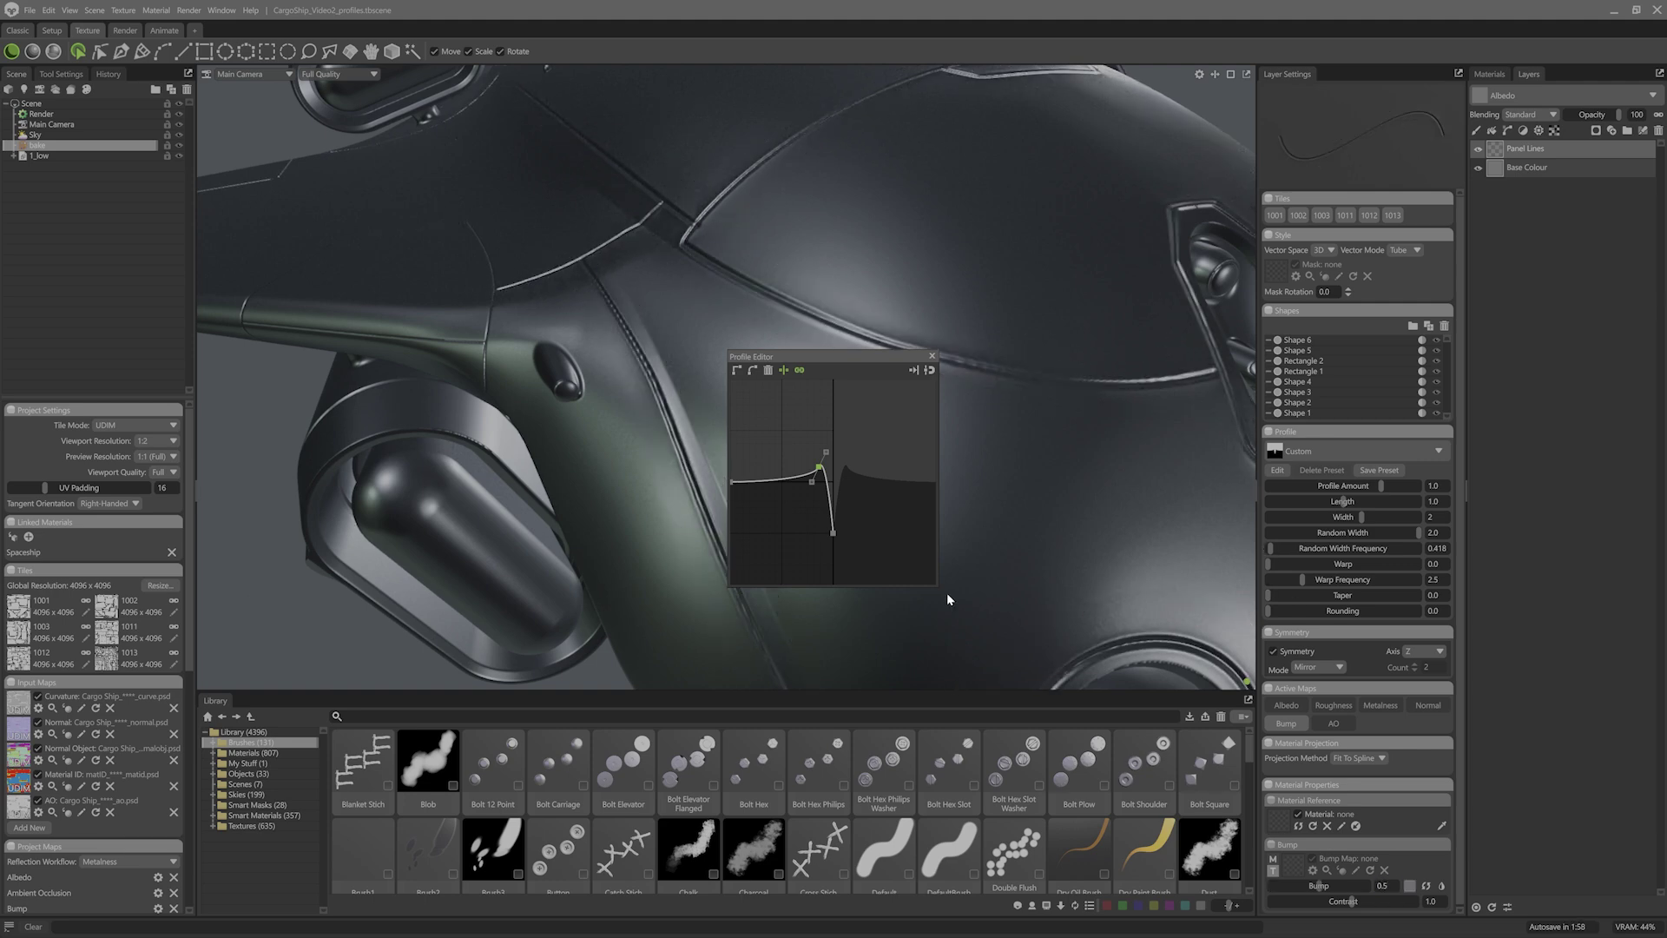
{"action": "left_click", "coordinate": [932, 356]}
{"action": "scroll", "coordinate": [674, 435], "scroll_direction": "down", "scroll_amount": 3}
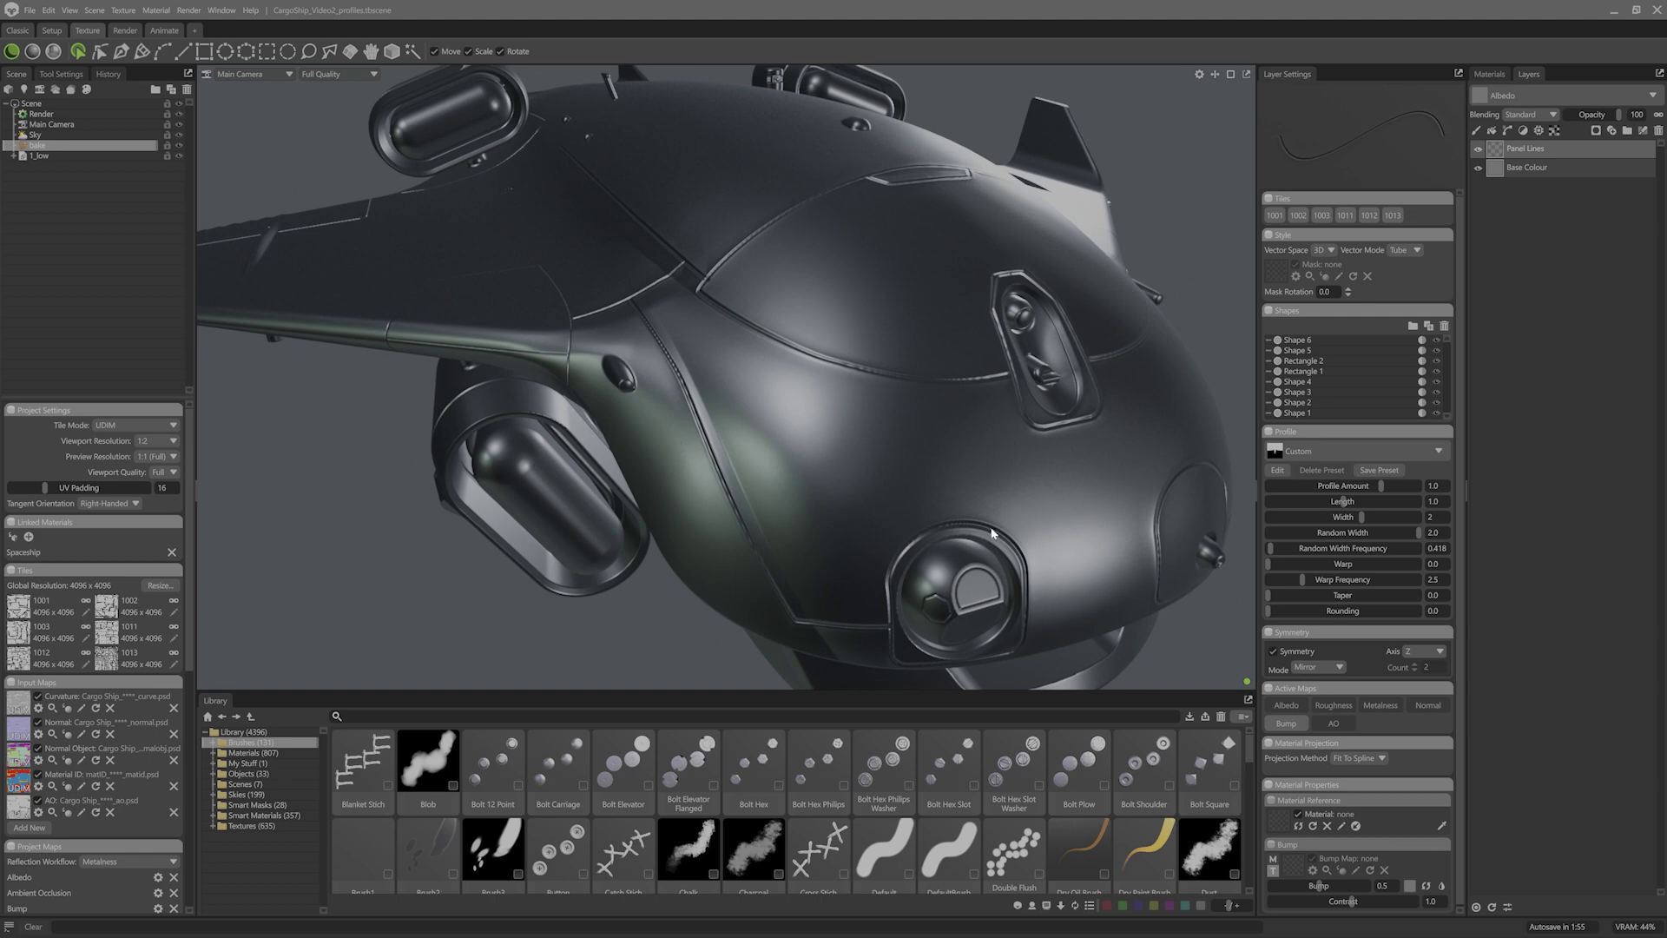
Step: Draw an ellipse around the round nozzle on the ship's front
{"action": "left_click_drag", "start_coordinate": [1099, 610], "coordinate": [792, 495], "text": "alt"}
{"action": "left_click", "coordinate": [224, 51]}
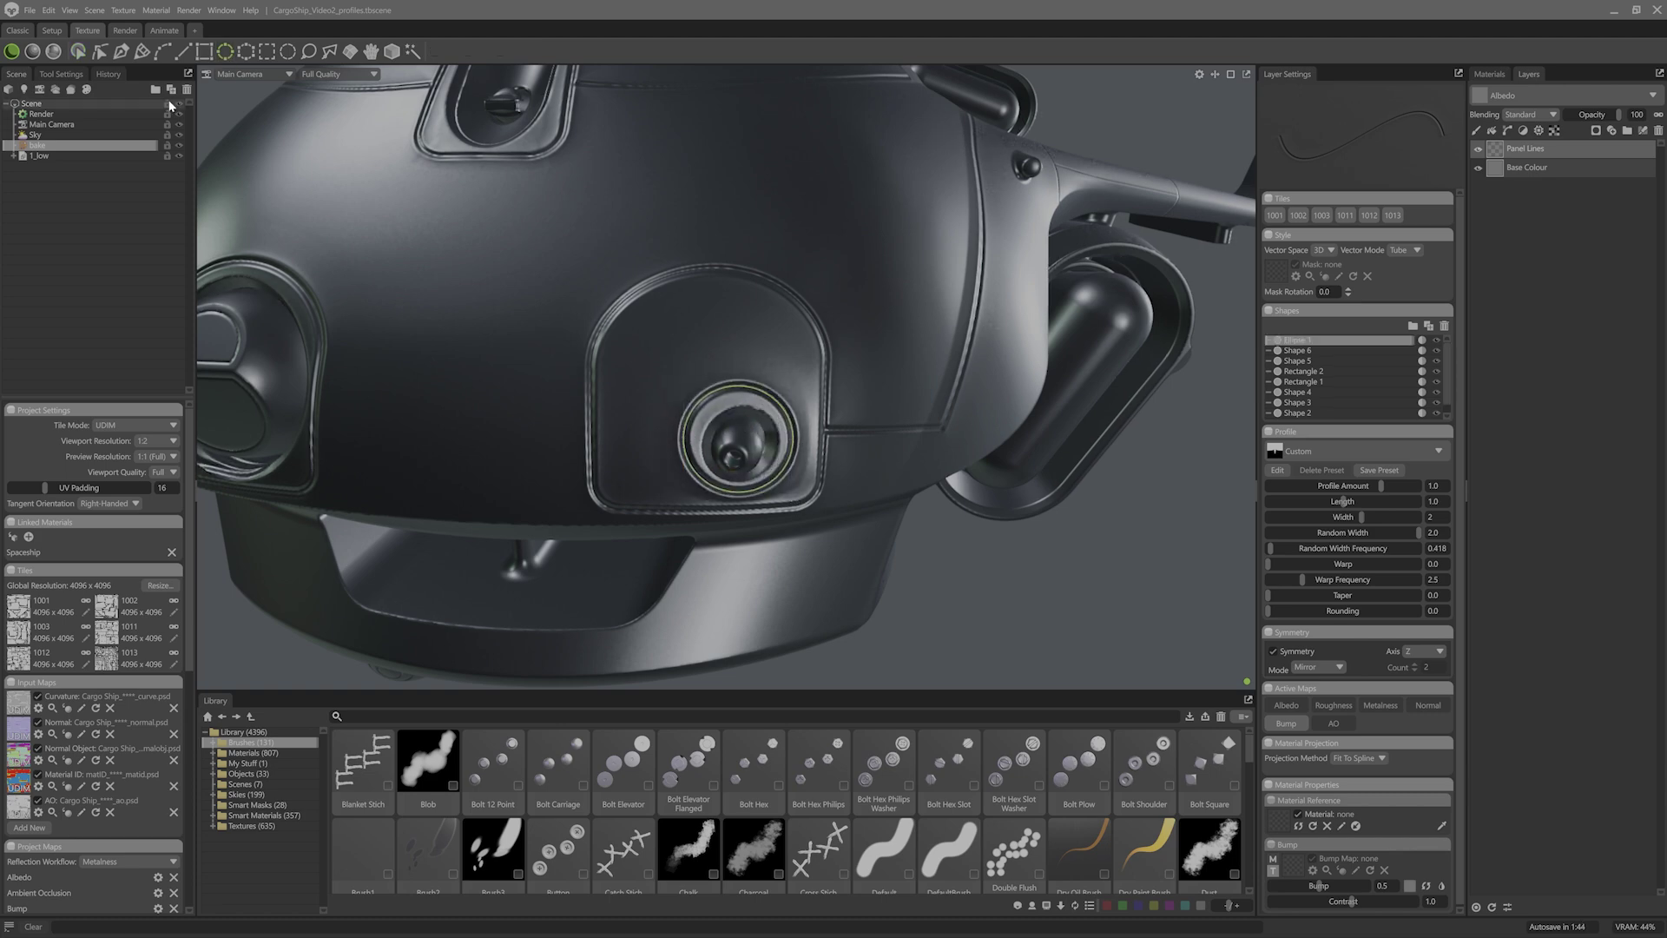
Step: Draw a three-point curve from the middle of the ship's front to the edge of the arched panel around the large lamp
{"action": "left_click", "coordinate": [161, 53]}
{"action": "left_click", "coordinate": [483, 300]}
{"action": "left_click_drag", "start_coordinate": [537, 363], "coordinate": [896, 382], "text": "alt"}
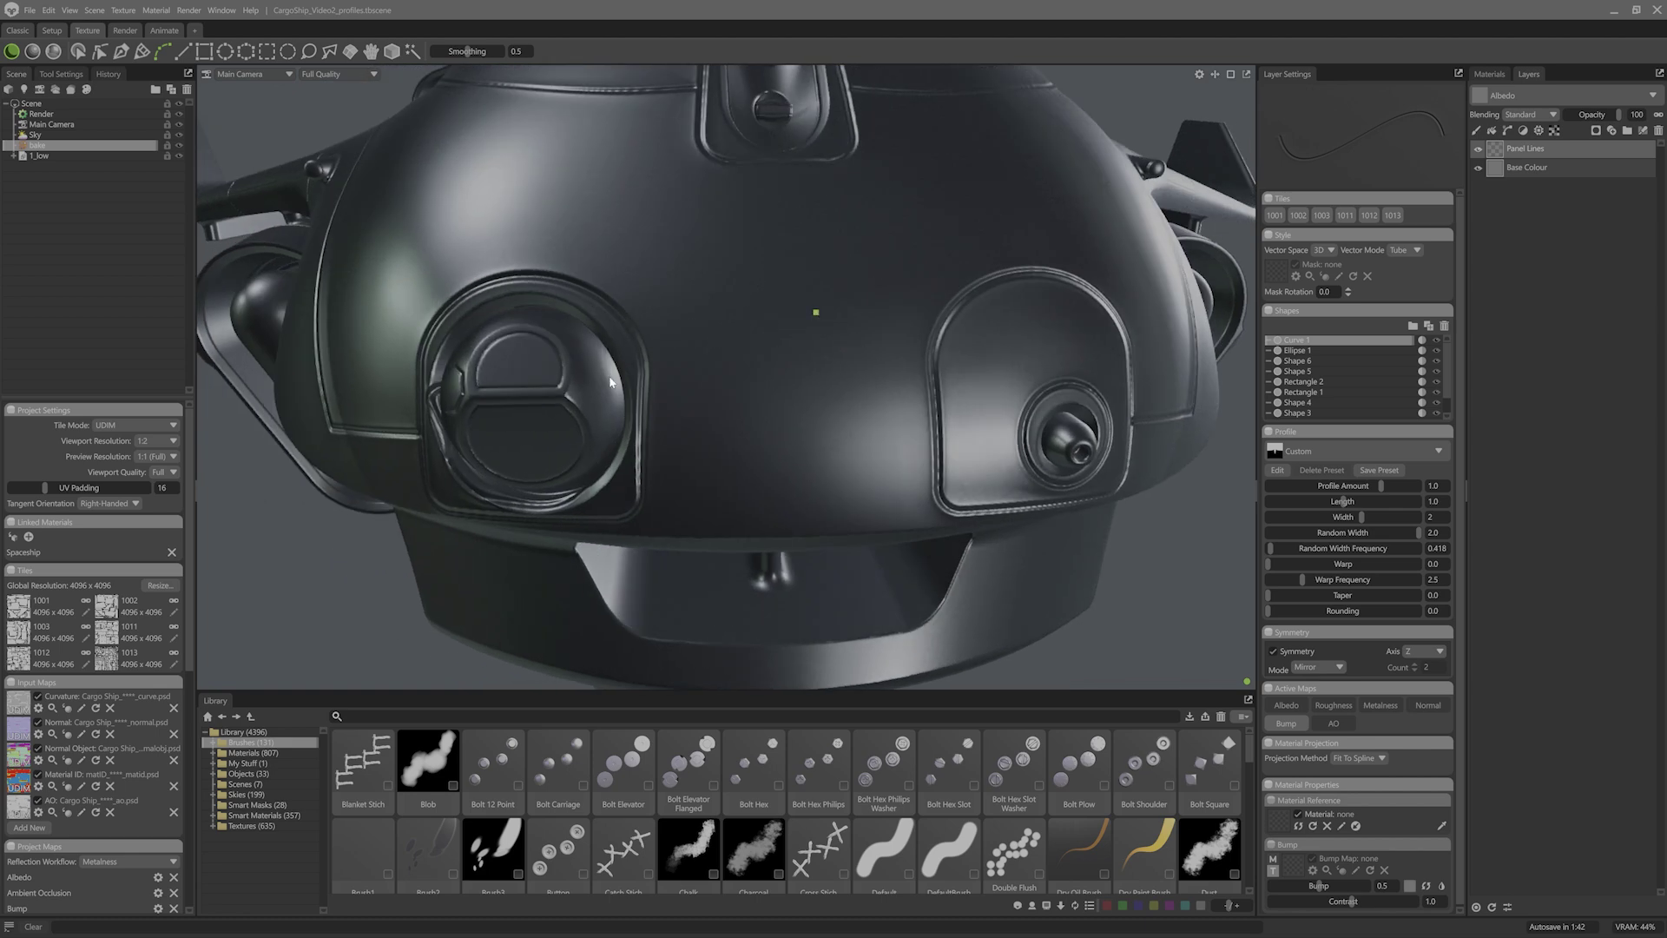
{"action": "left_click", "coordinate": [796, 427]}
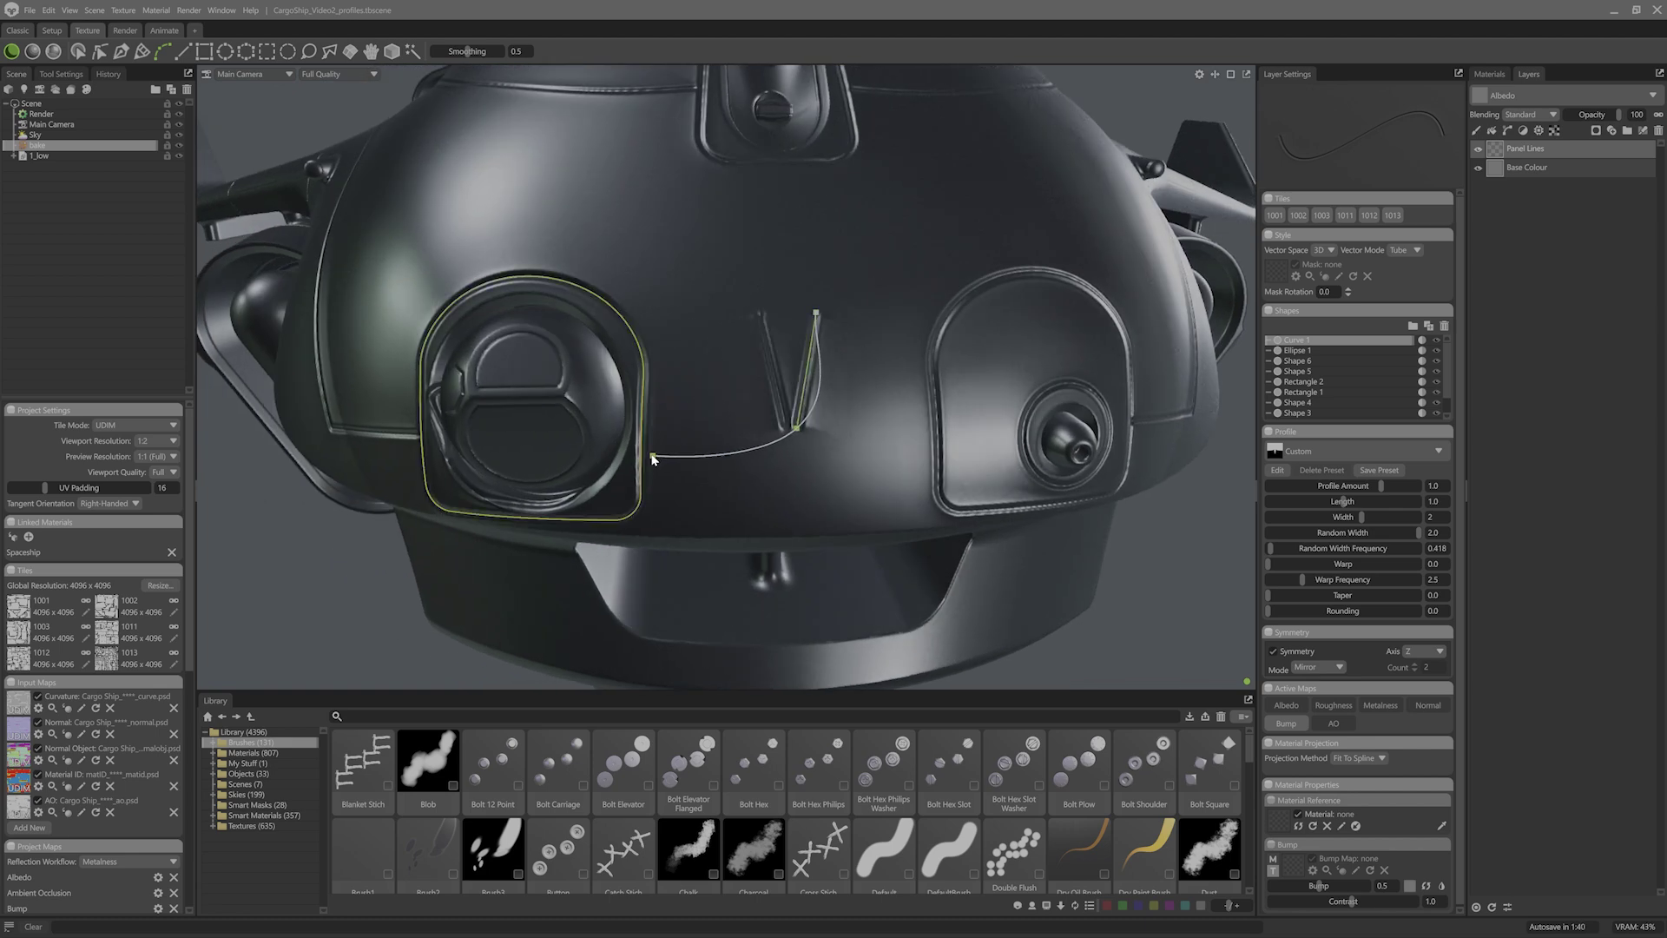
{"action": "left_click", "coordinate": [644, 451]}
Step: Extend the new curve's start to the nozzle's ellipse, delete its middle point and level the handle at the arched panel
{"action": "left_click", "coordinate": [121, 51]}
{"action": "left_click", "coordinate": [100, 51]}
{"action": "left_click_drag", "start_coordinate": [816, 311], "coordinate": [913, 458]}
{"action": "left_click", "coordinate": [797, 427]}
{"action": "key", "text": "Delete"}
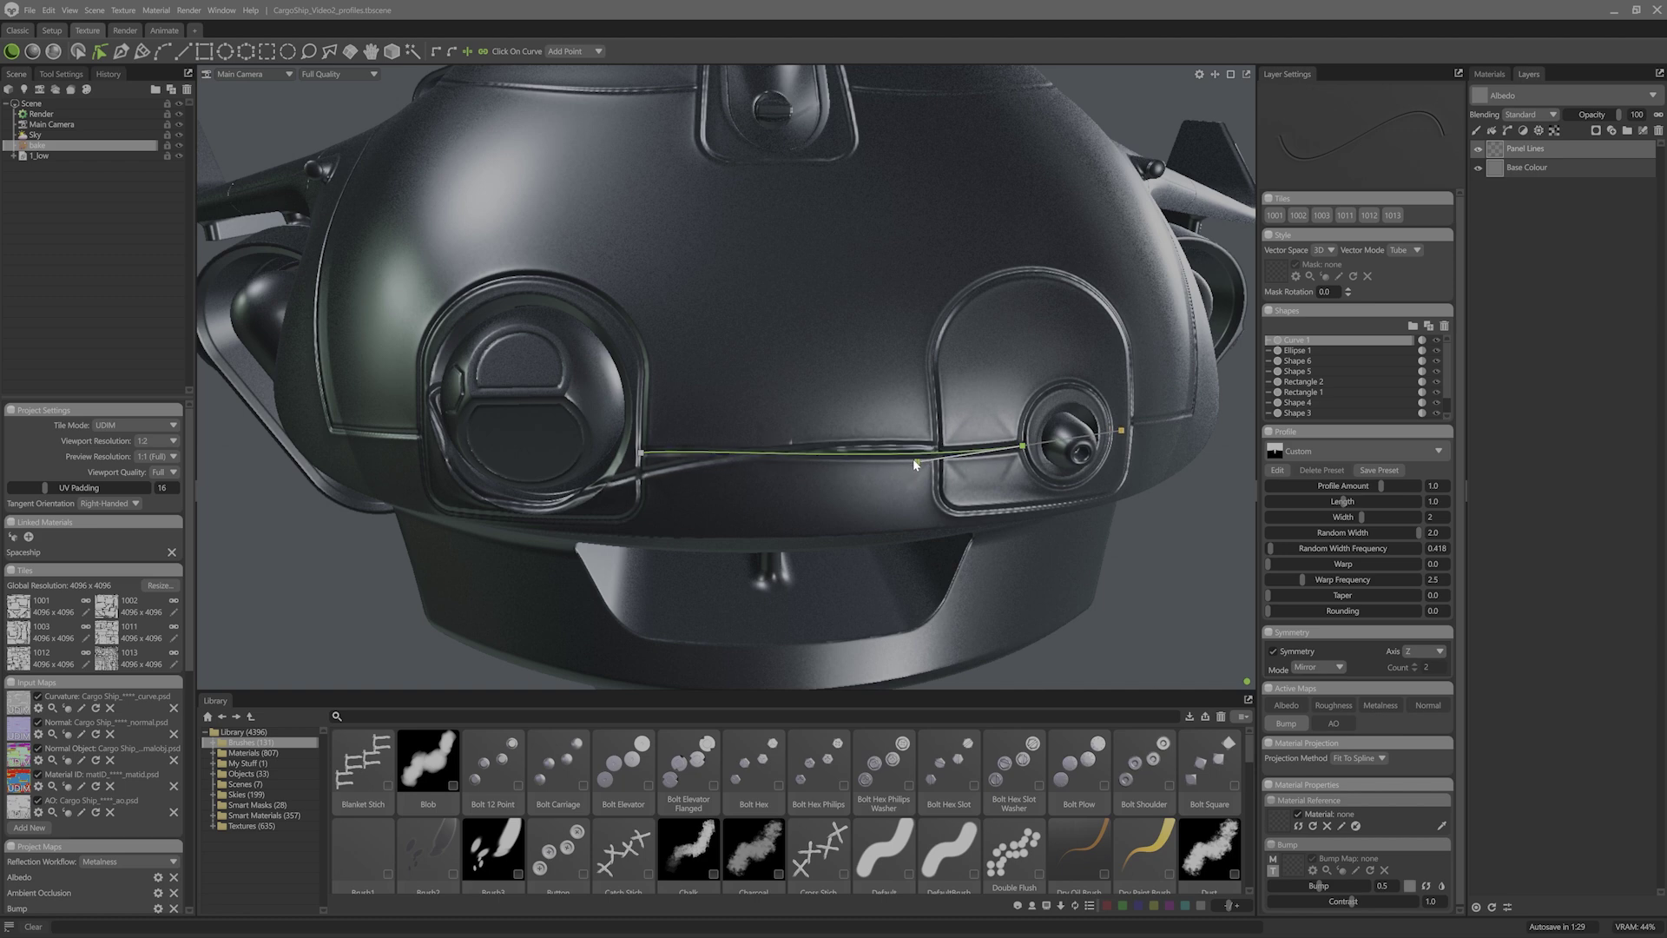
{"action": "left_click", "coordinate": [642, 453]}
{"action": "left_click_drag", "start_coordinate": [688, 449], "coordinate": [691, 452]}
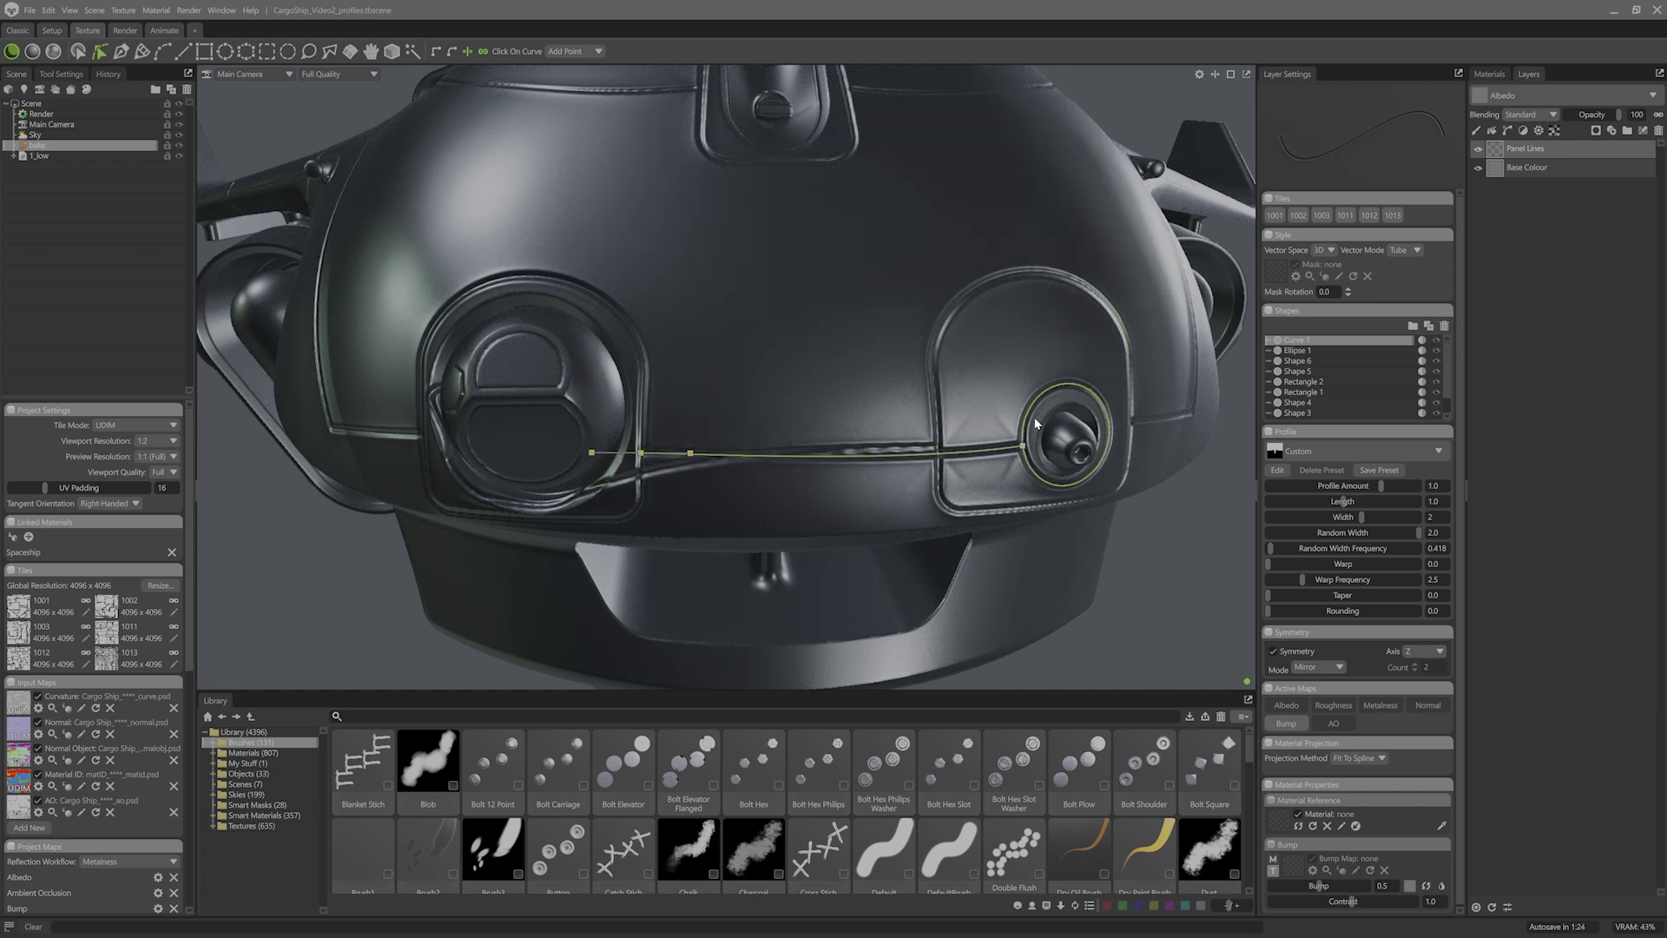
Step: Turn off symmetry individually for Ellipse 1, Rectangle 1 and Curve 1
{"action": "left_click", "coordinate": [1317, 350]}
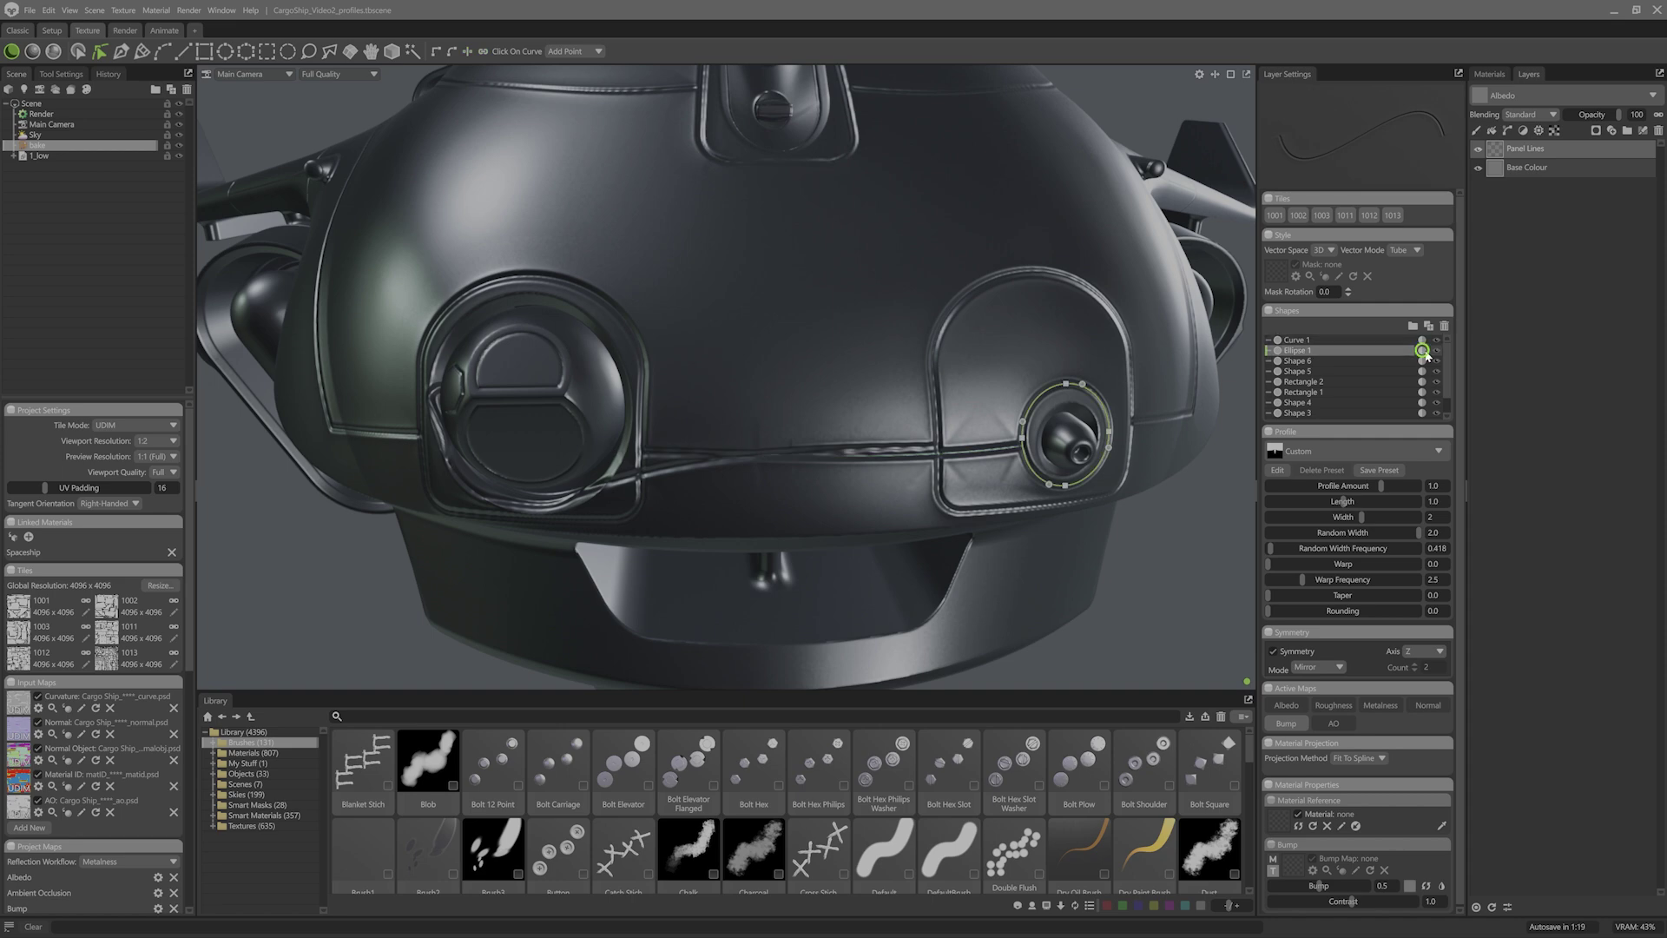
{"action": "left_click", "coordinate": [1423, 391]}
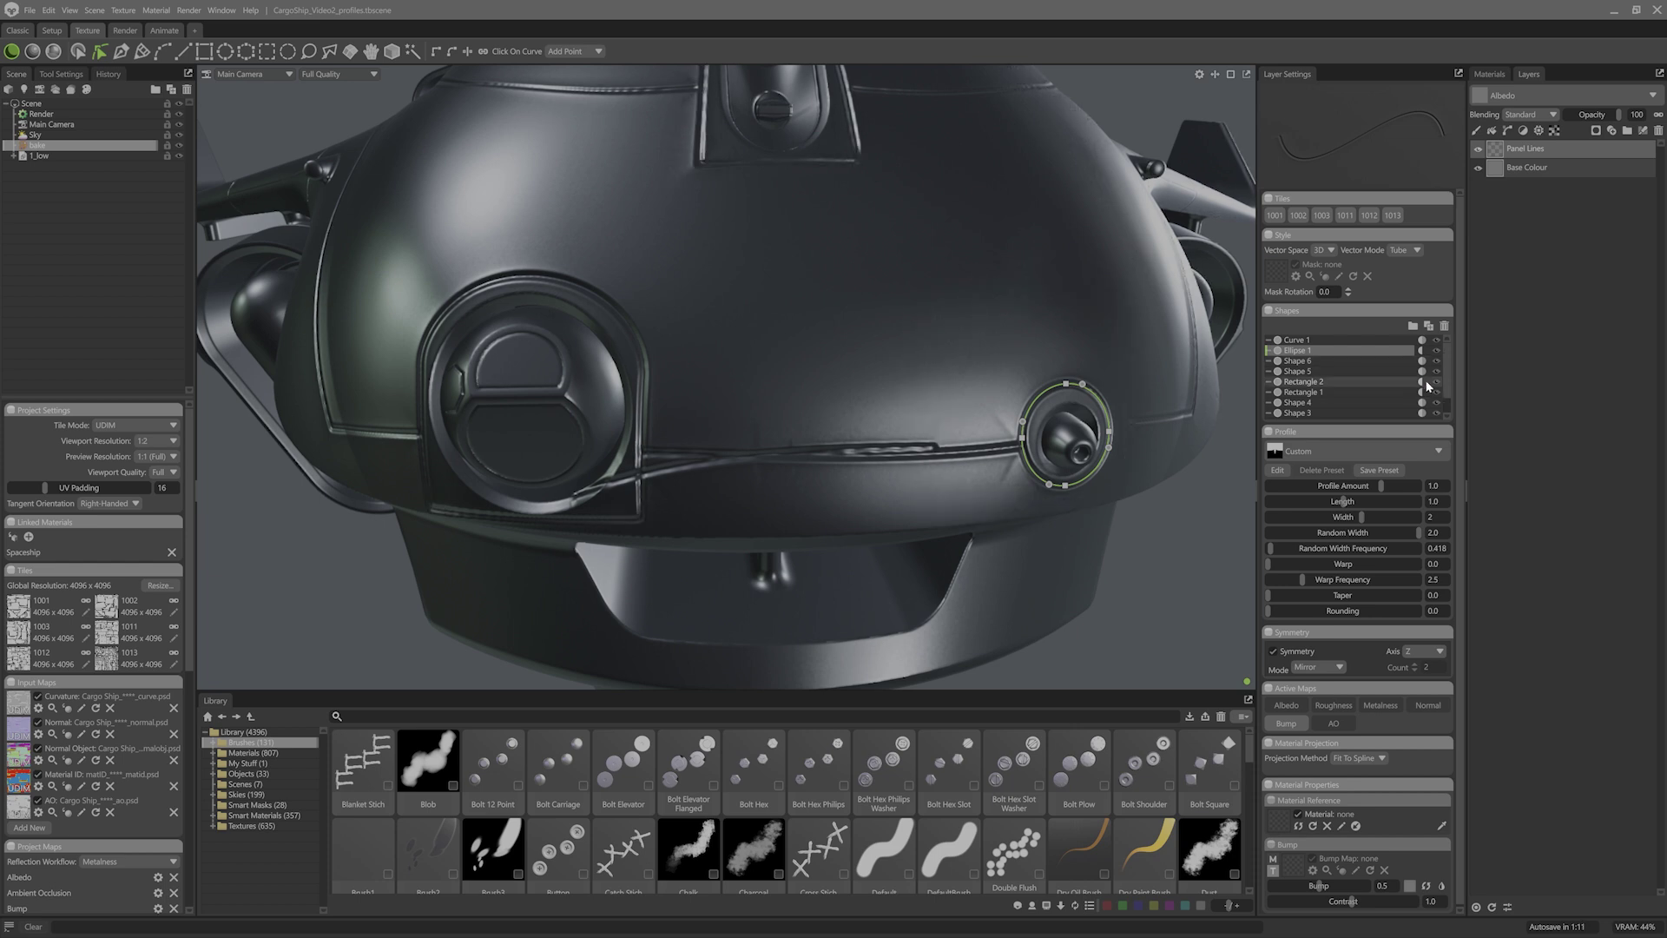
{"action": "left_click", "coordinate": [1422, 339]}
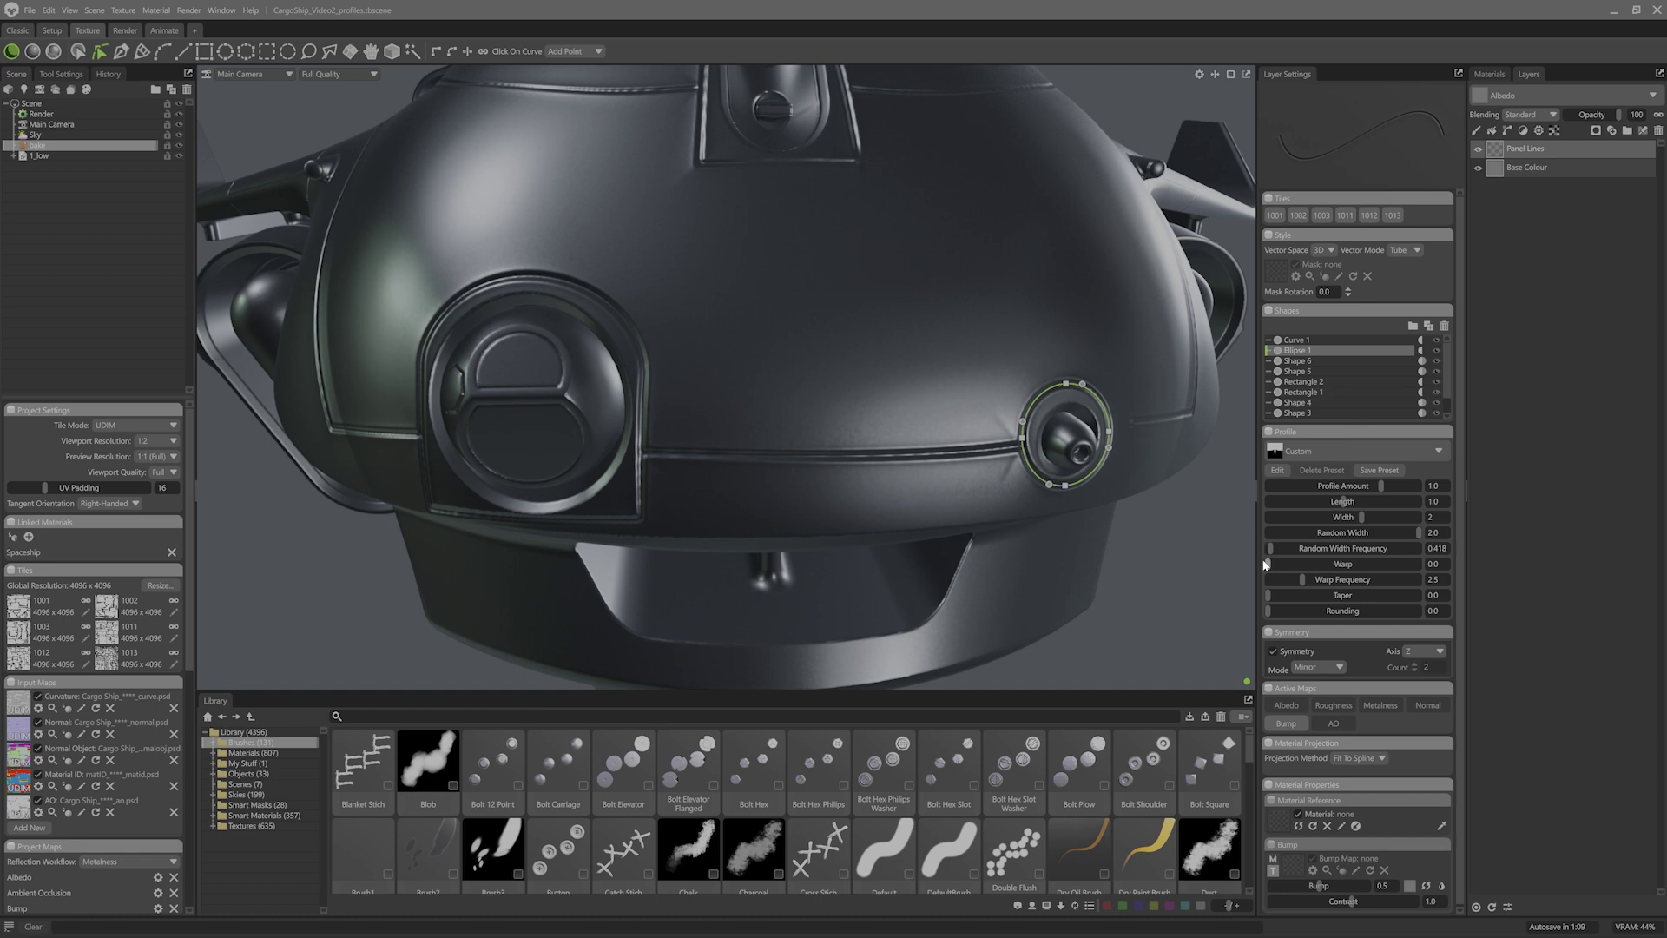
Step: Align the end point of Curve 1 with the side of the arched panel outline around the large lamp
{"action": "left_click_drag", "start_coordinate": [1196, 561], "coordinate": [1120, 563], "text": "alt"}
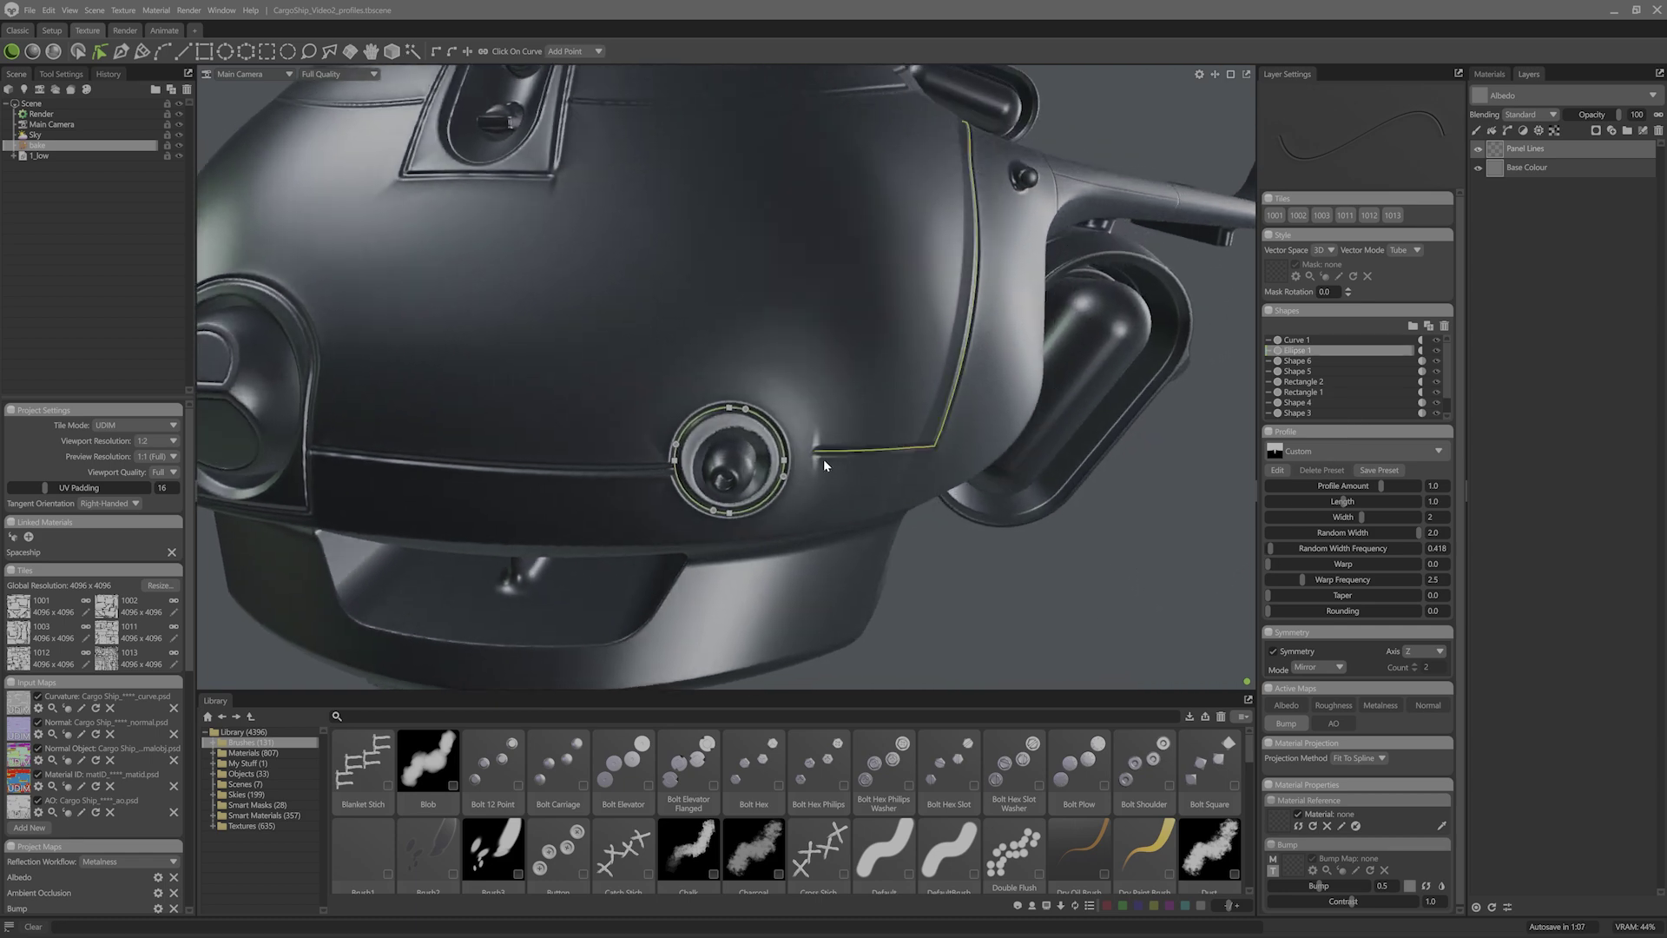
{"action": "left_click", "coordinate": [122, 51]}
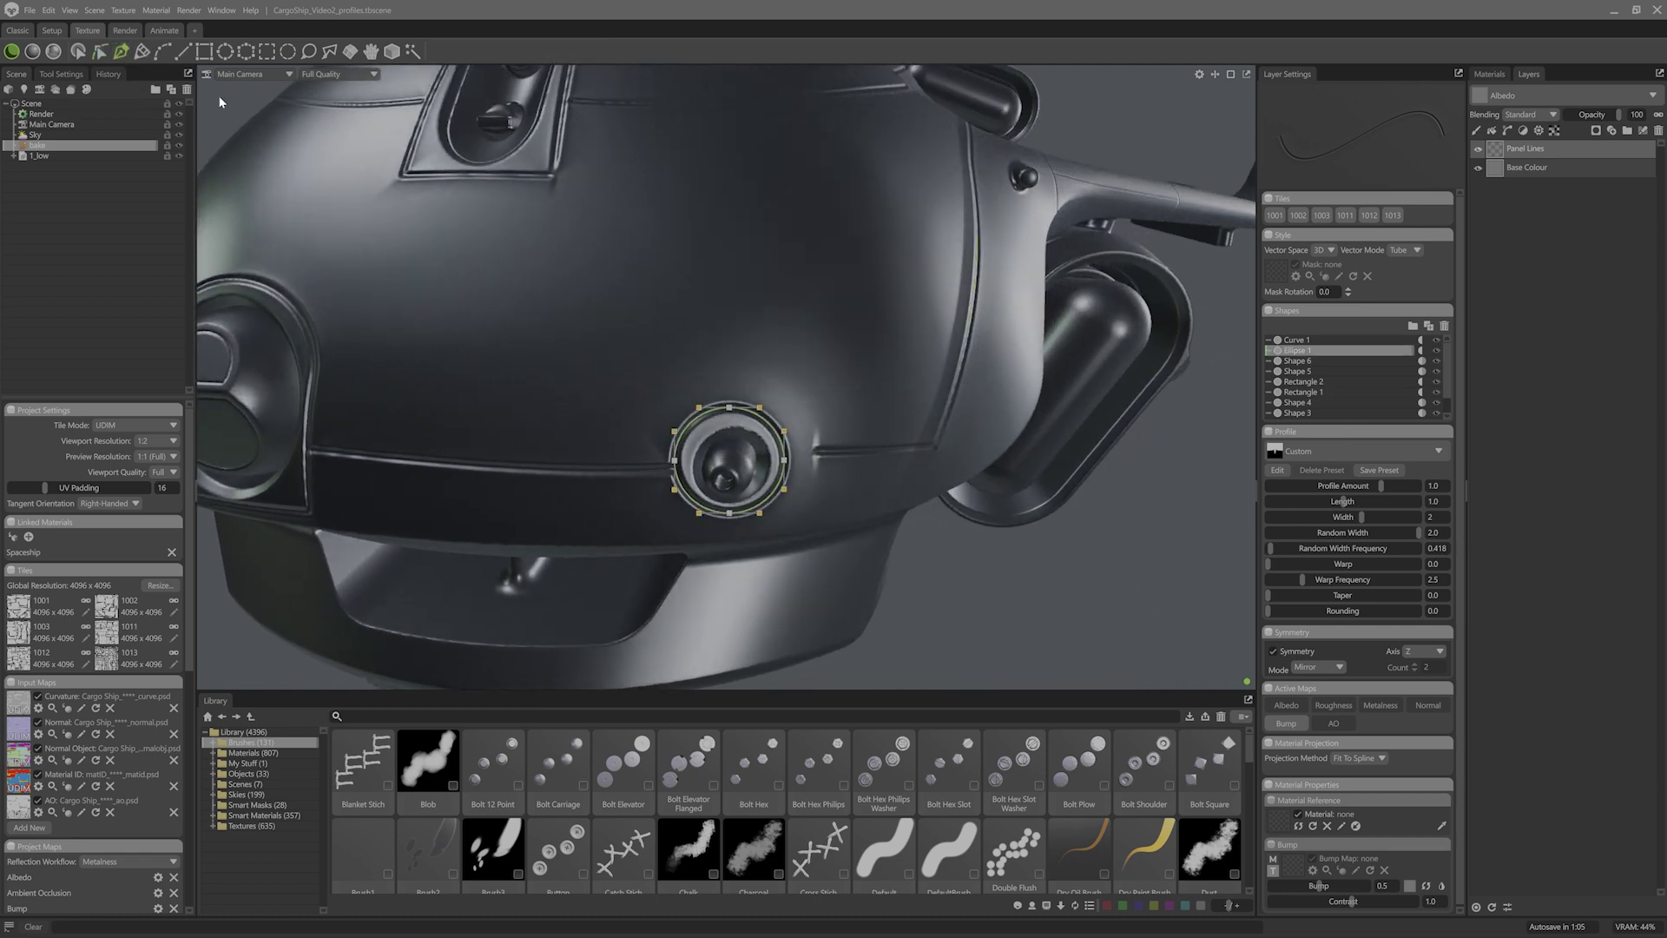
{"action": "left_click_drag", "start_coordinate": [337, 429], "coordinate": [513, 379], "text": "alt"}
{"action": "left_click", "coordinate": [100, 52]}
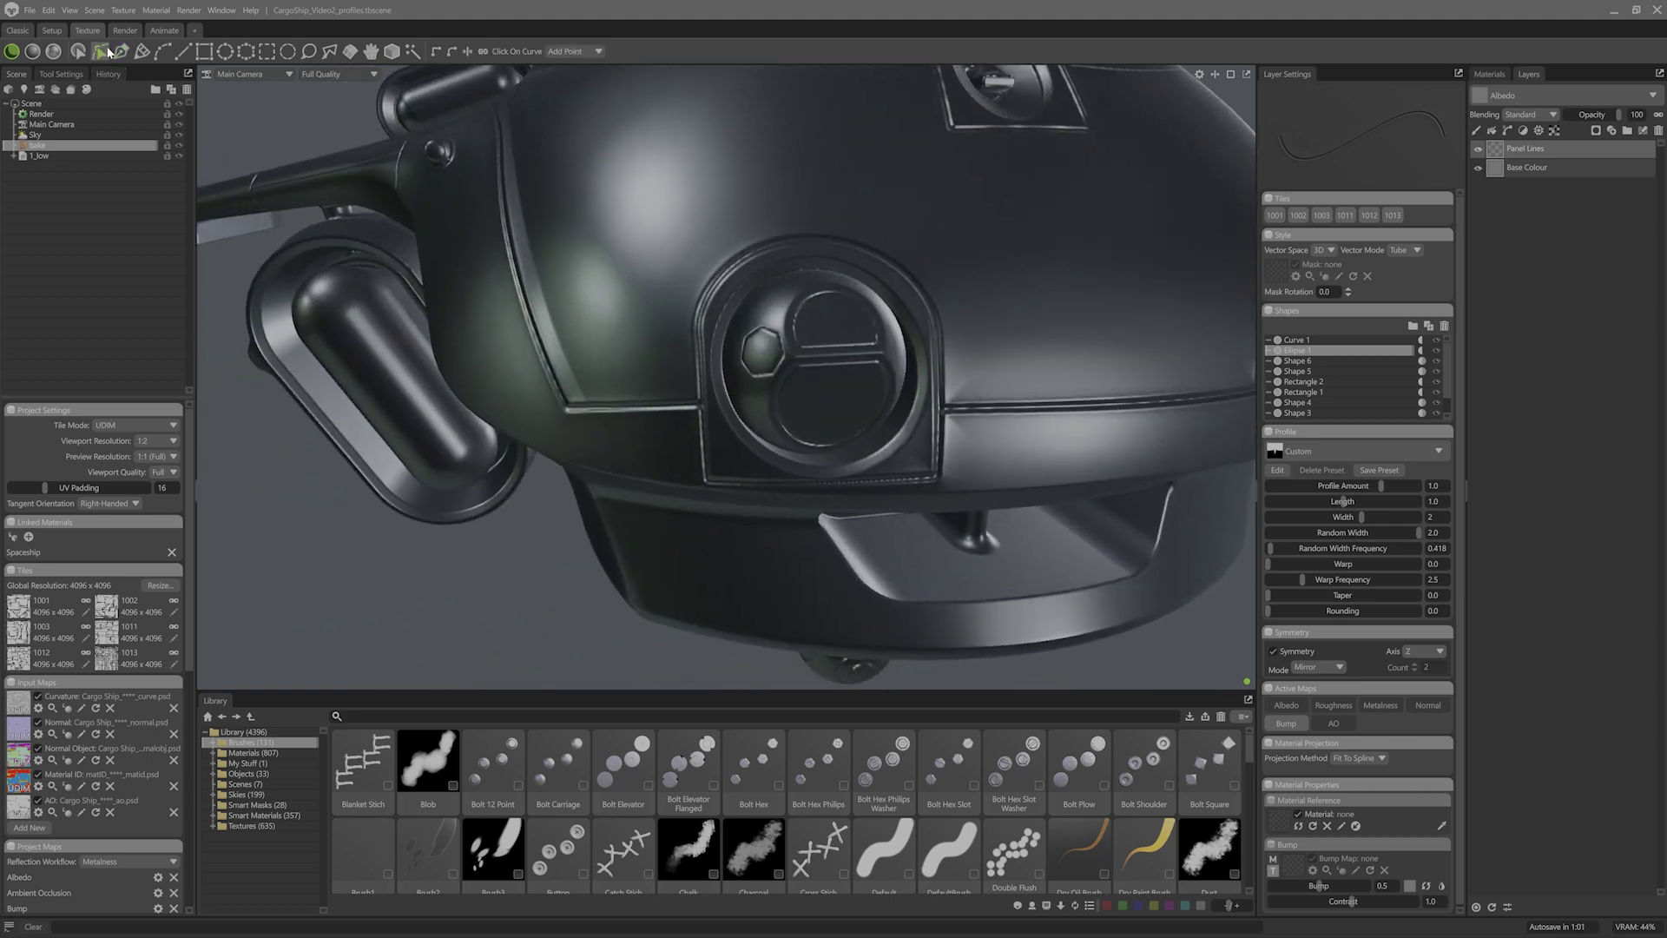
{"action": "left_click", "coordinate": [956, 410]}
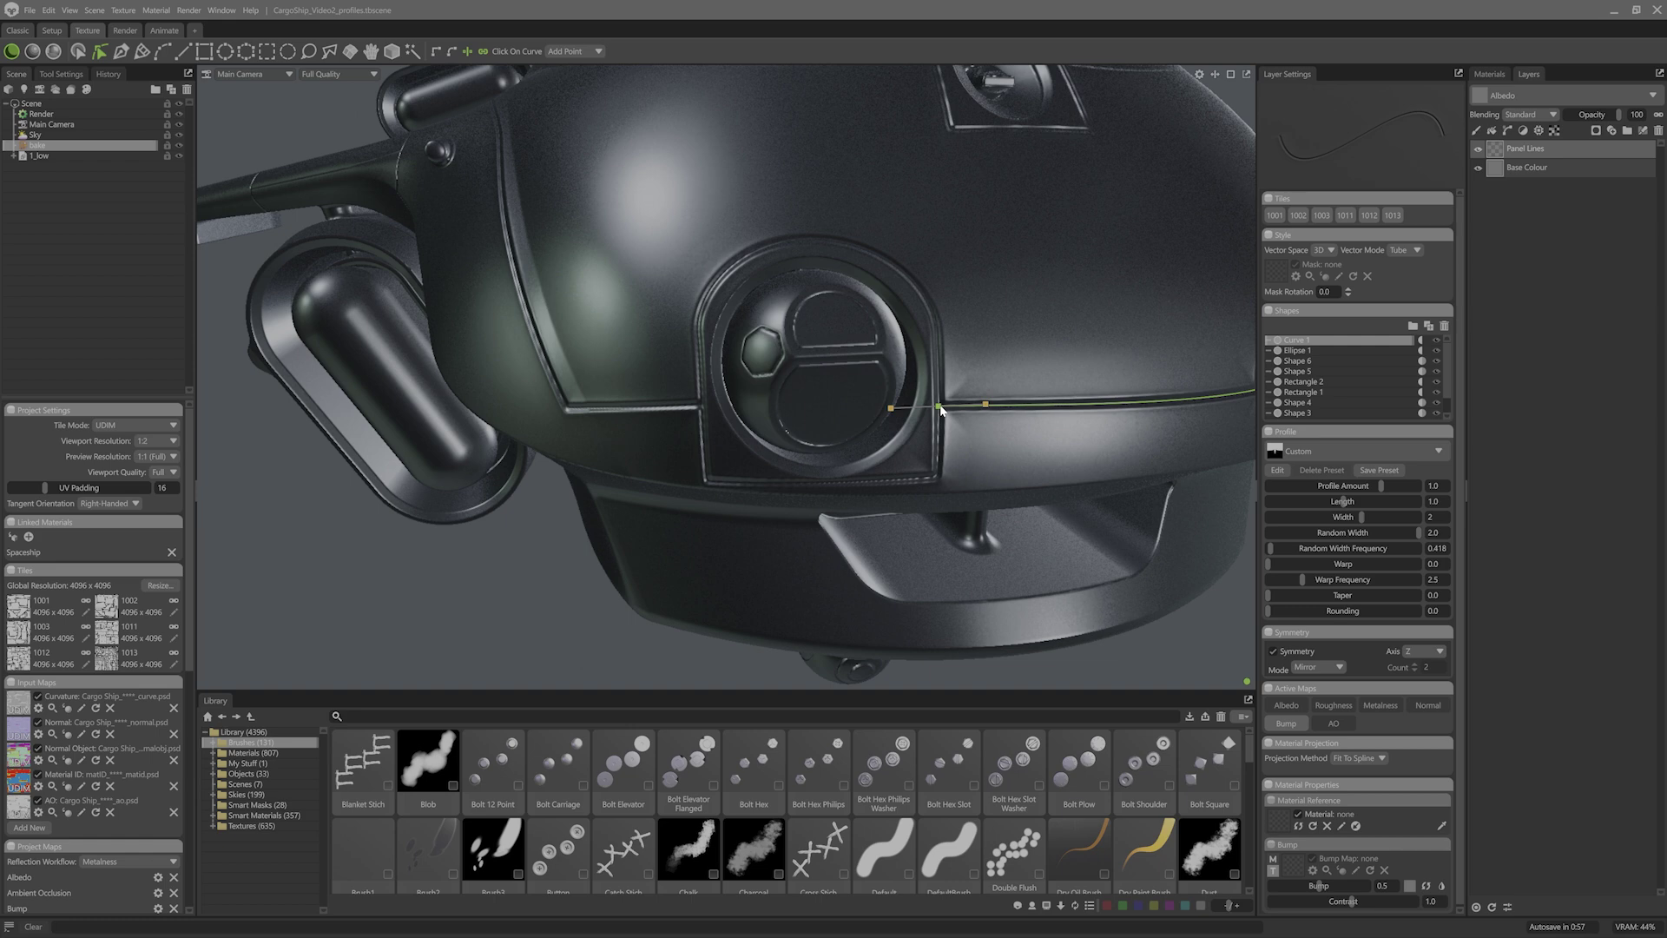
{"action": "scroll", "coordinate": [964, 413], "scroll_direction": "up", "scroll_amount": 3}
{"action": "middle_click_drag", "start_coordinate": [1091, 487], "coordinate": [1023, 454]}
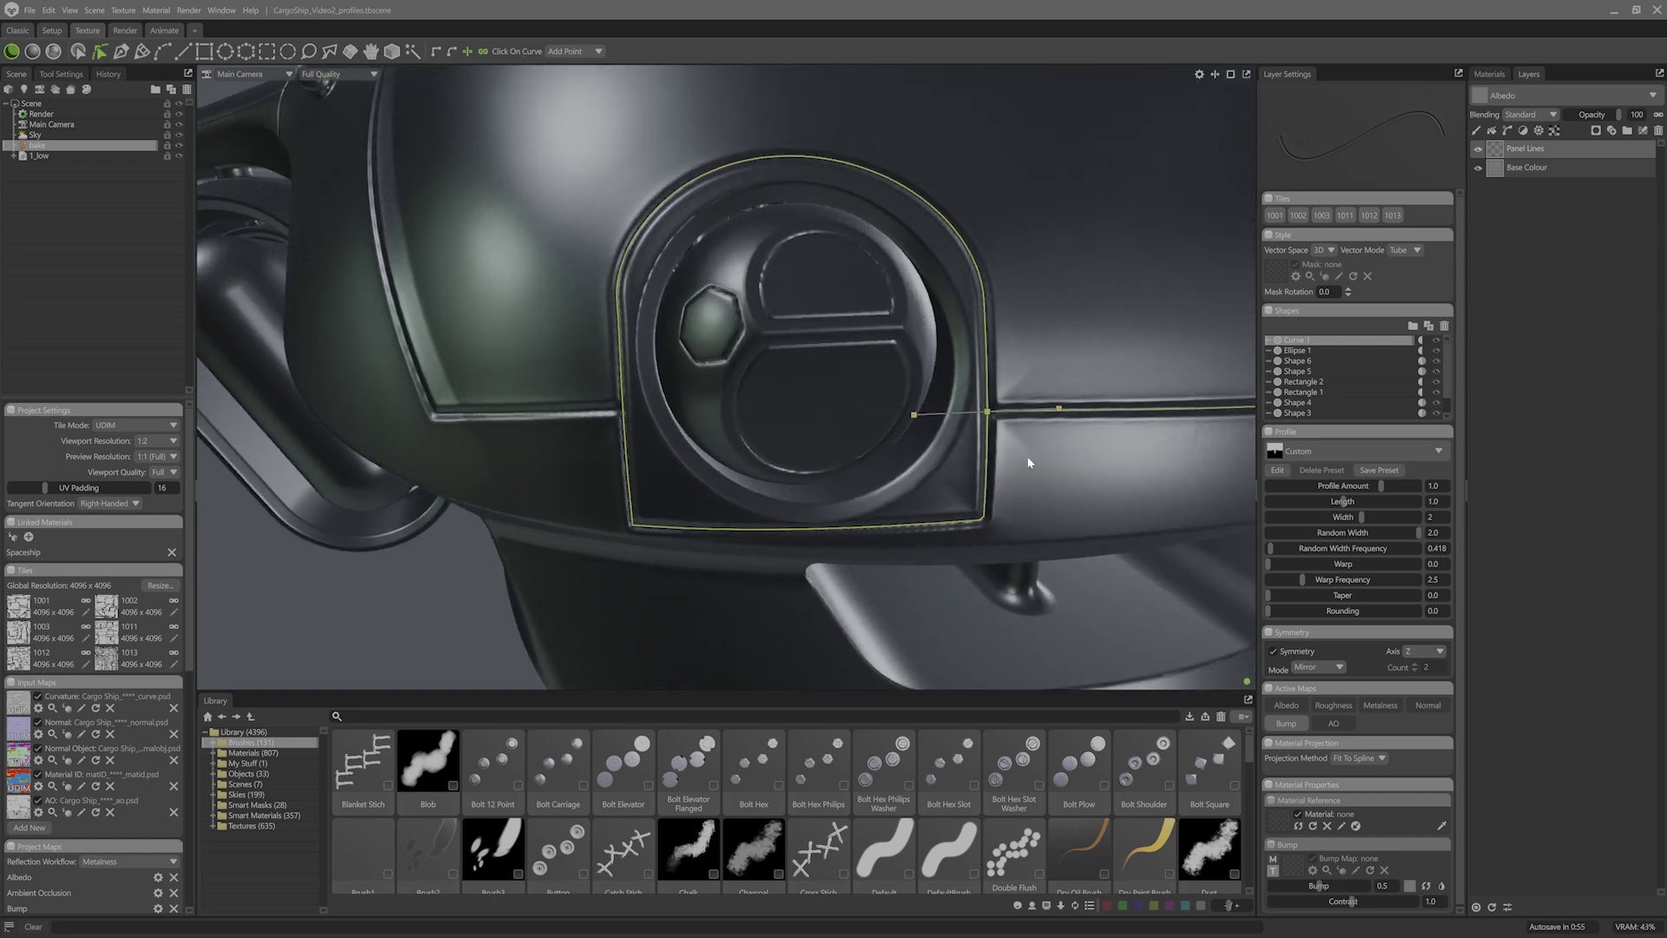
Step: Draw a short line with the Pen tool from the end of the side panel line to the nozzle's ring
{"action": "left_click", "coordinate": [986, 456]}
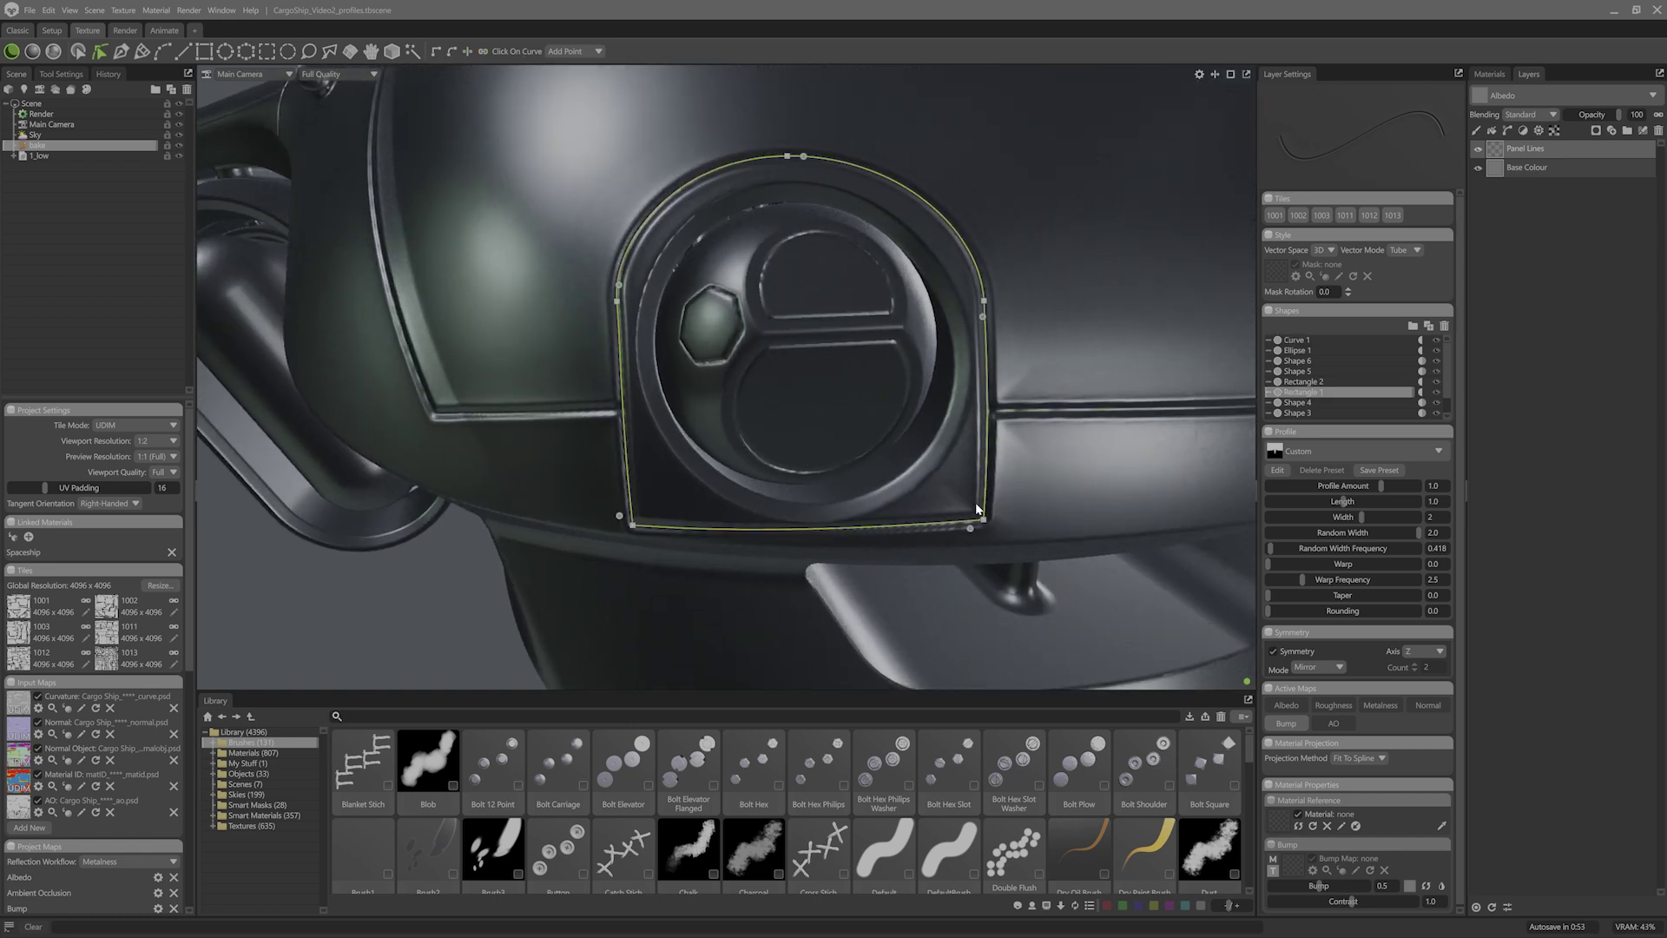
{"action": "left_click", "coordinate": [462, 415]}
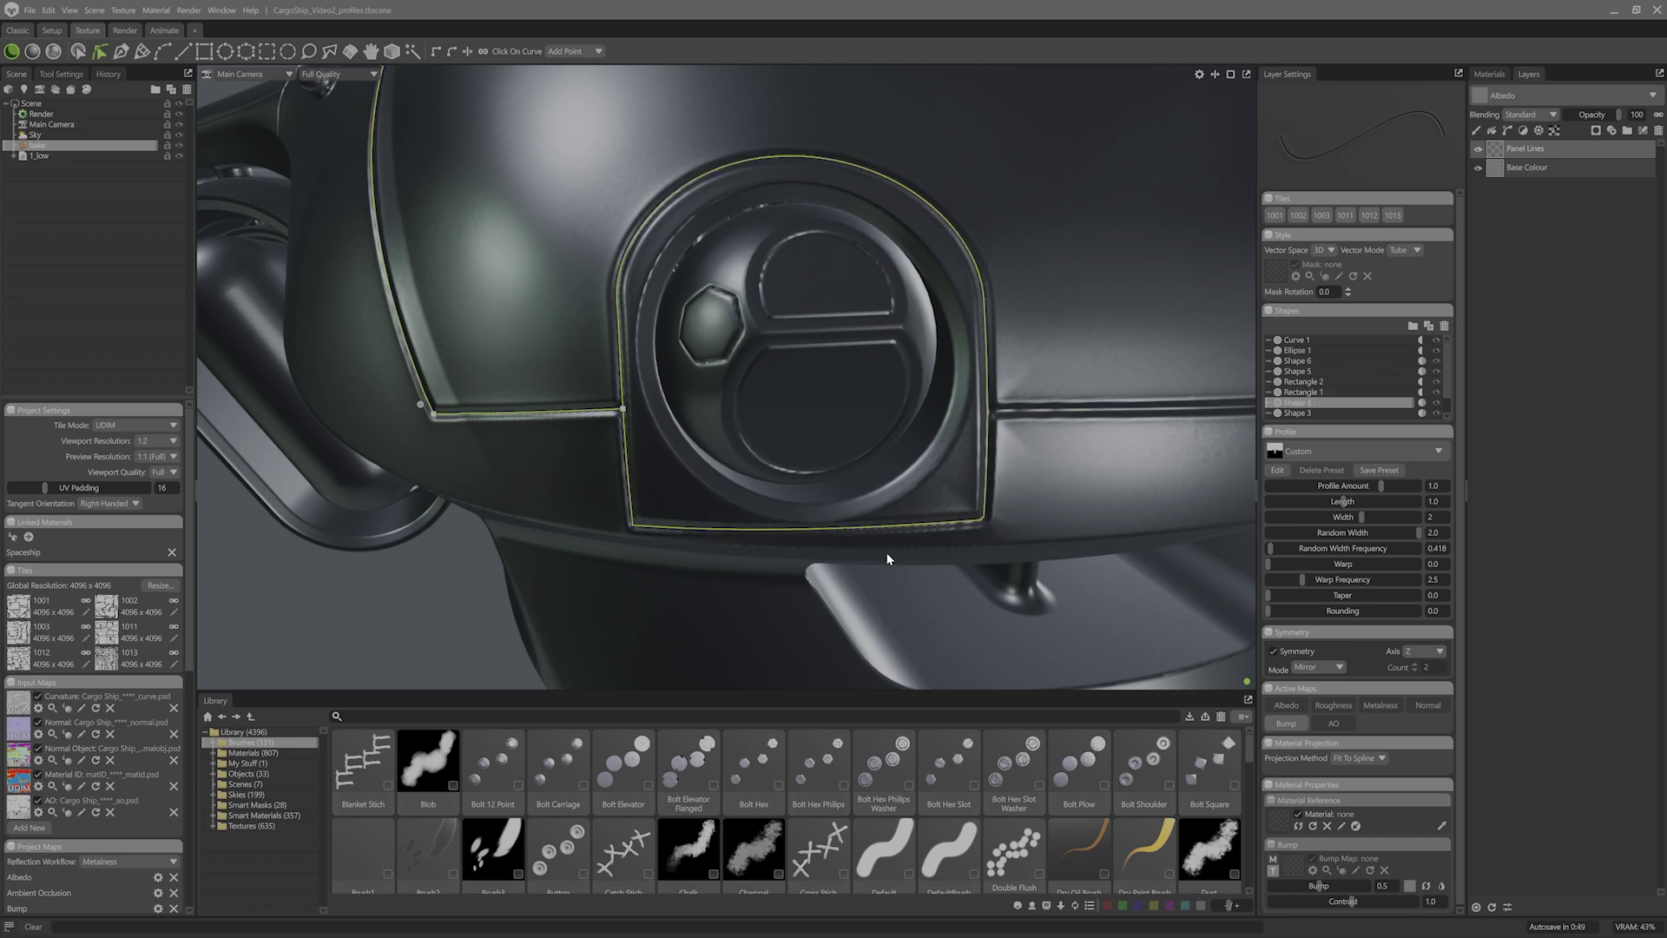
{"action": "left_click_drag", "start_coordinate": [1131, 545], "coordinate": [1042, 521], "text": "alt"}
{"action": "left_click", "coordinate": [852, 376]}
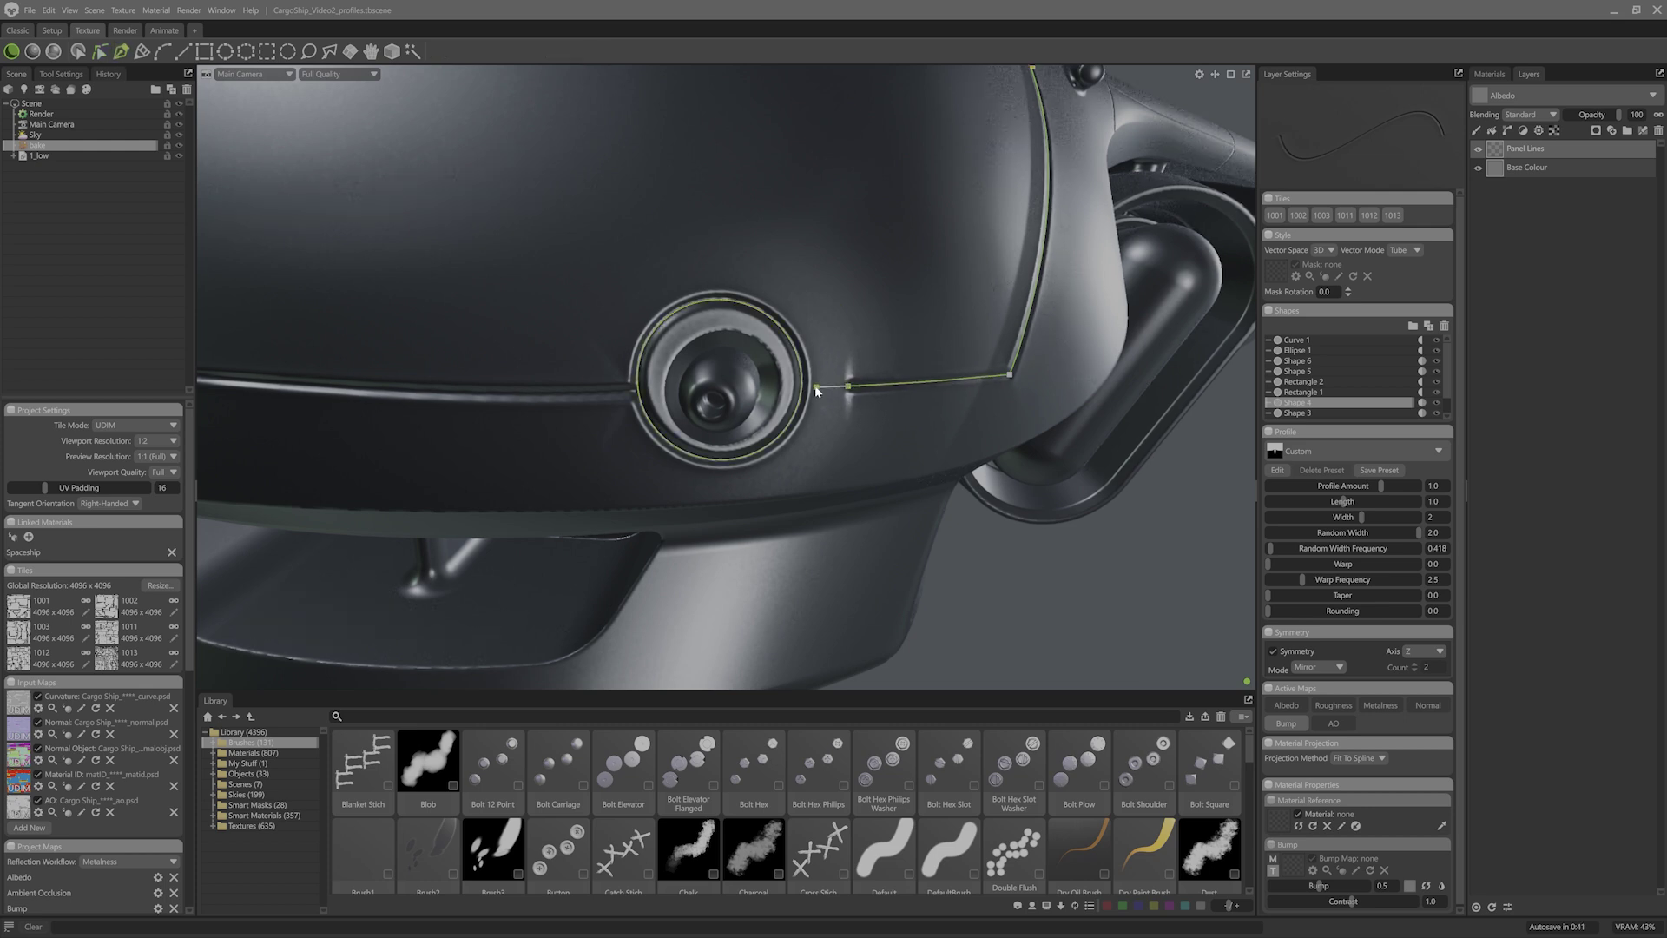
{"action": "left_click", "coordinate": [385, 137]}
{"action": "left_click", "coordinate": [121, 52]}
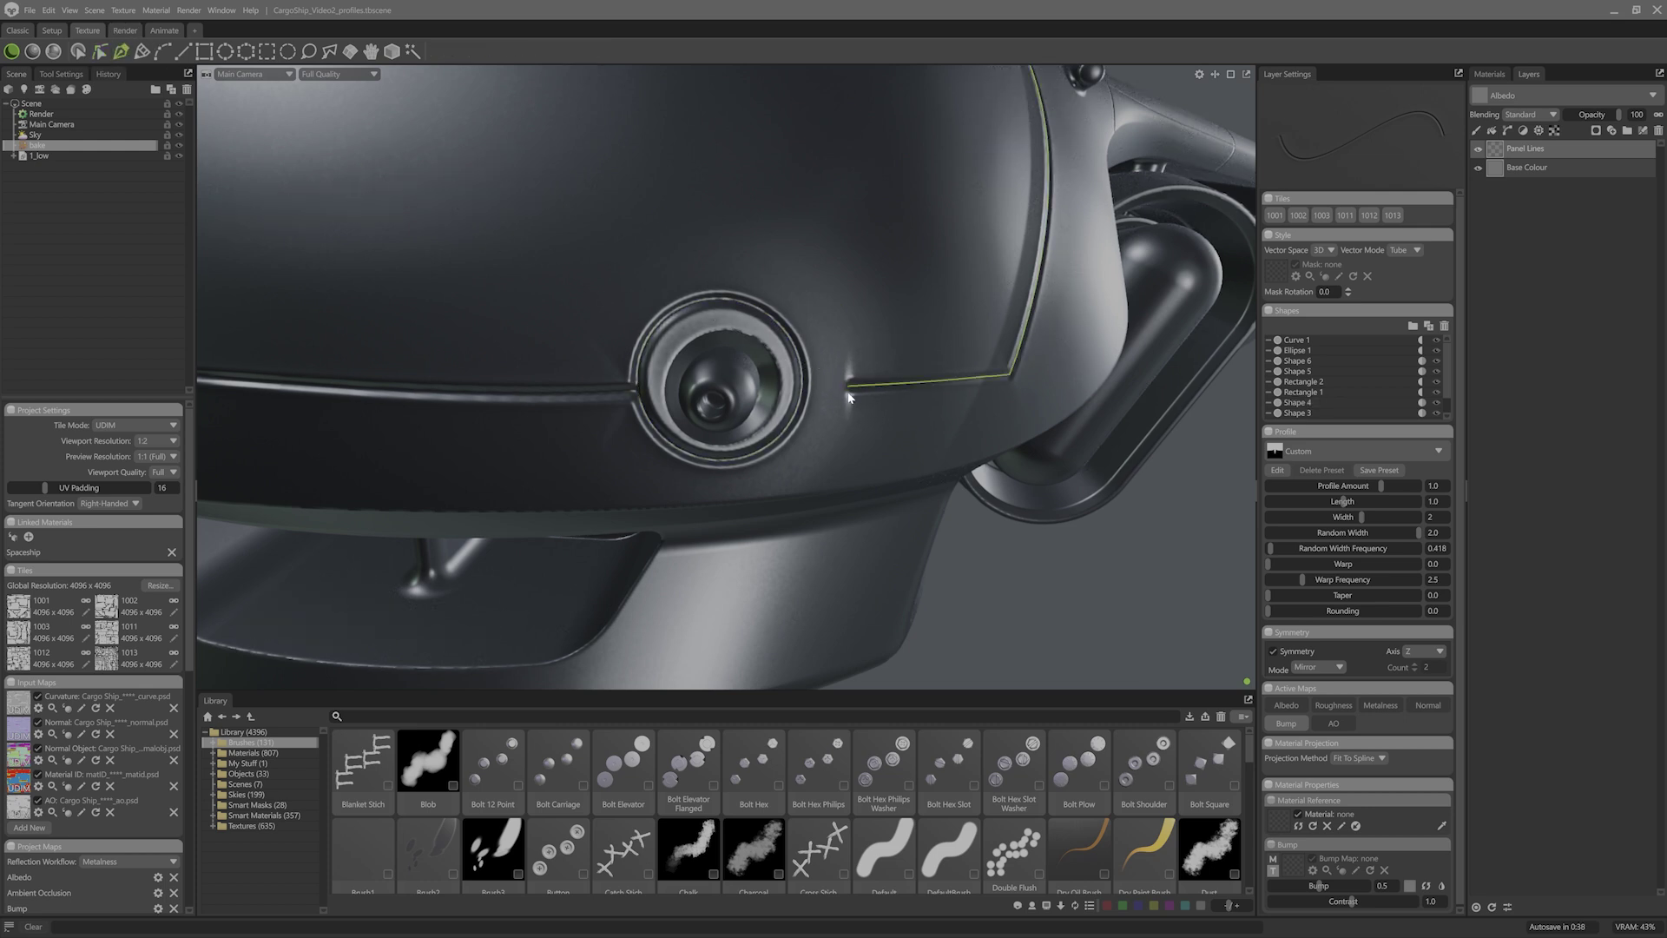
{"action": "left_click", "coordinate": [849, 386]}
{"action": "left_click", "coordinate": [807, 389]}
Step: Move the short line's outer end point farther along the side panel line so the two overlap
{"action": "left_click", "coordinate": [100, 51]}
{"action": "left_click_drag", "start_coordinate": [850, 386], "coordinate": [871, 385]}
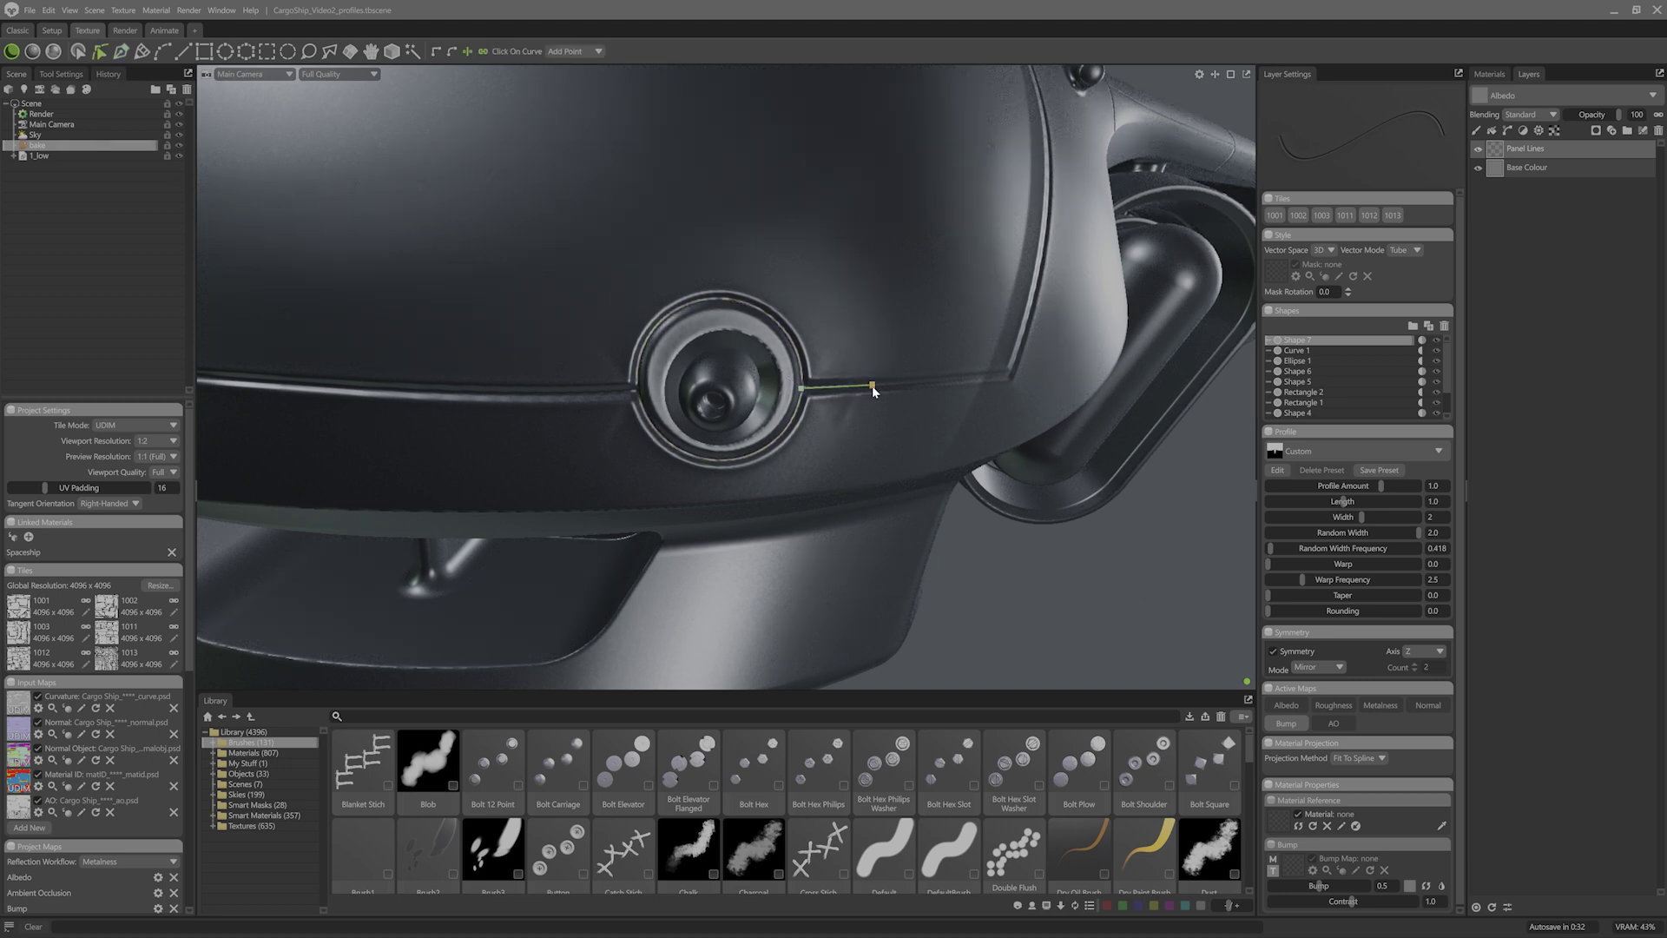
{"action": "left_click", "coordinate": [1003, 564]}
{"action": "right_click_drag", "start_coordinate": [1002, 564], "coordinate": [888, 511], "text": "alt"}
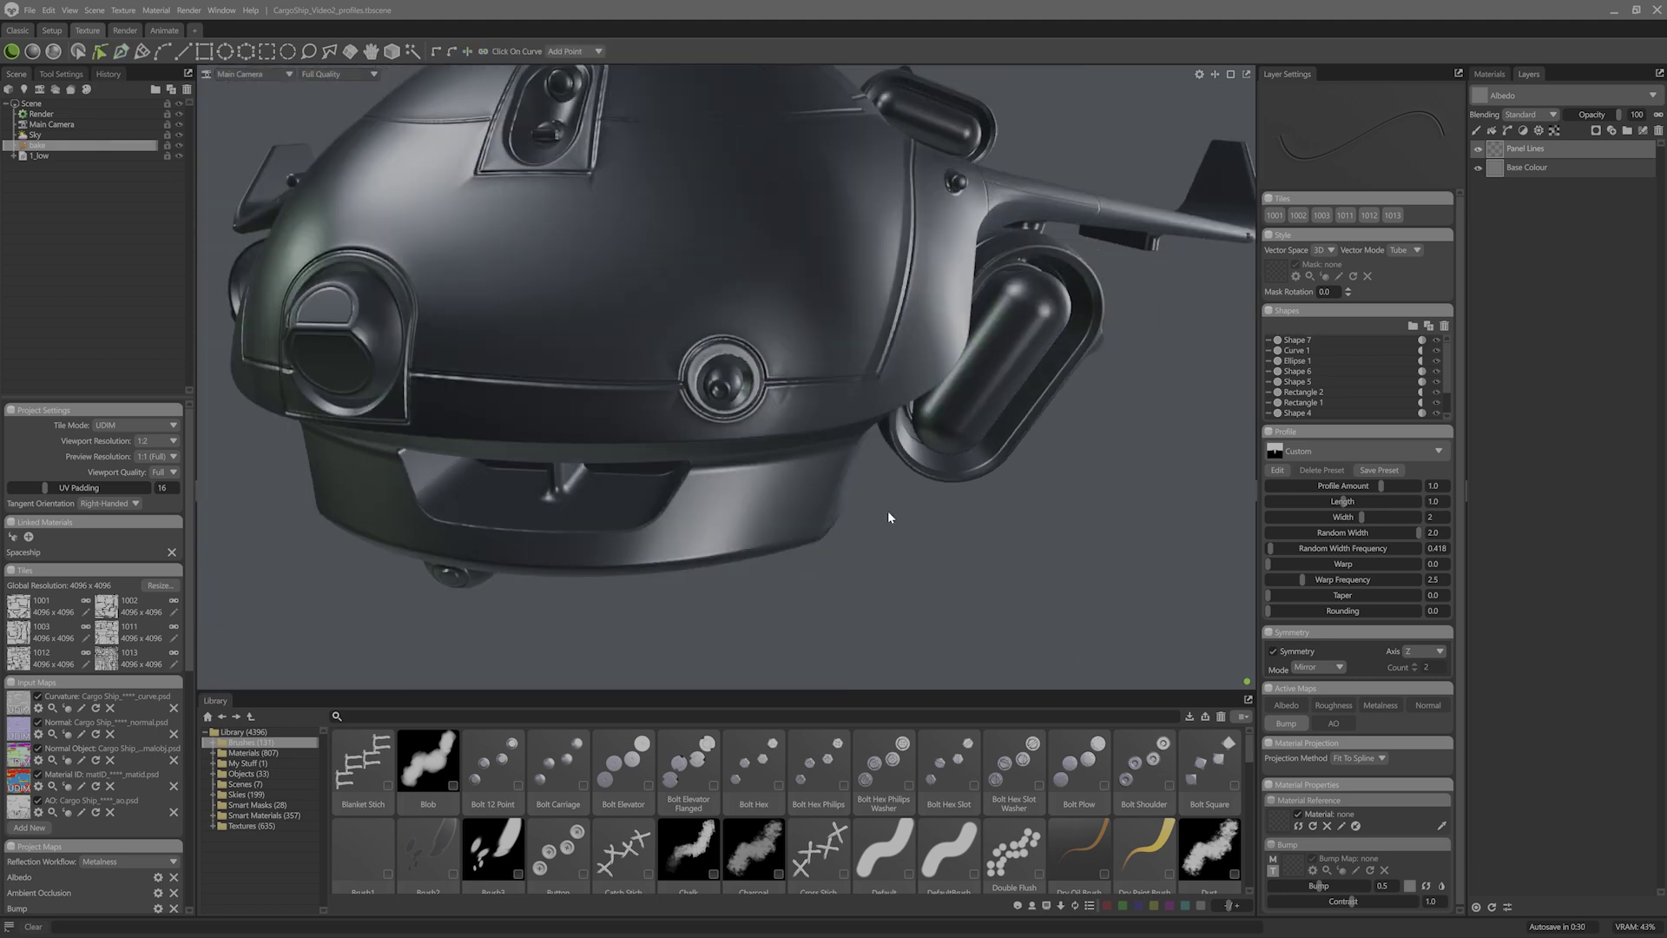
Step: Duplicate the small hinge panel outline on the front roof and move the copy beneath the side lamp near the wing root
{"action": "left_click_drag", "start_coordinate": [888, 513], "coordinate": [870, 521], "text": "alt"}
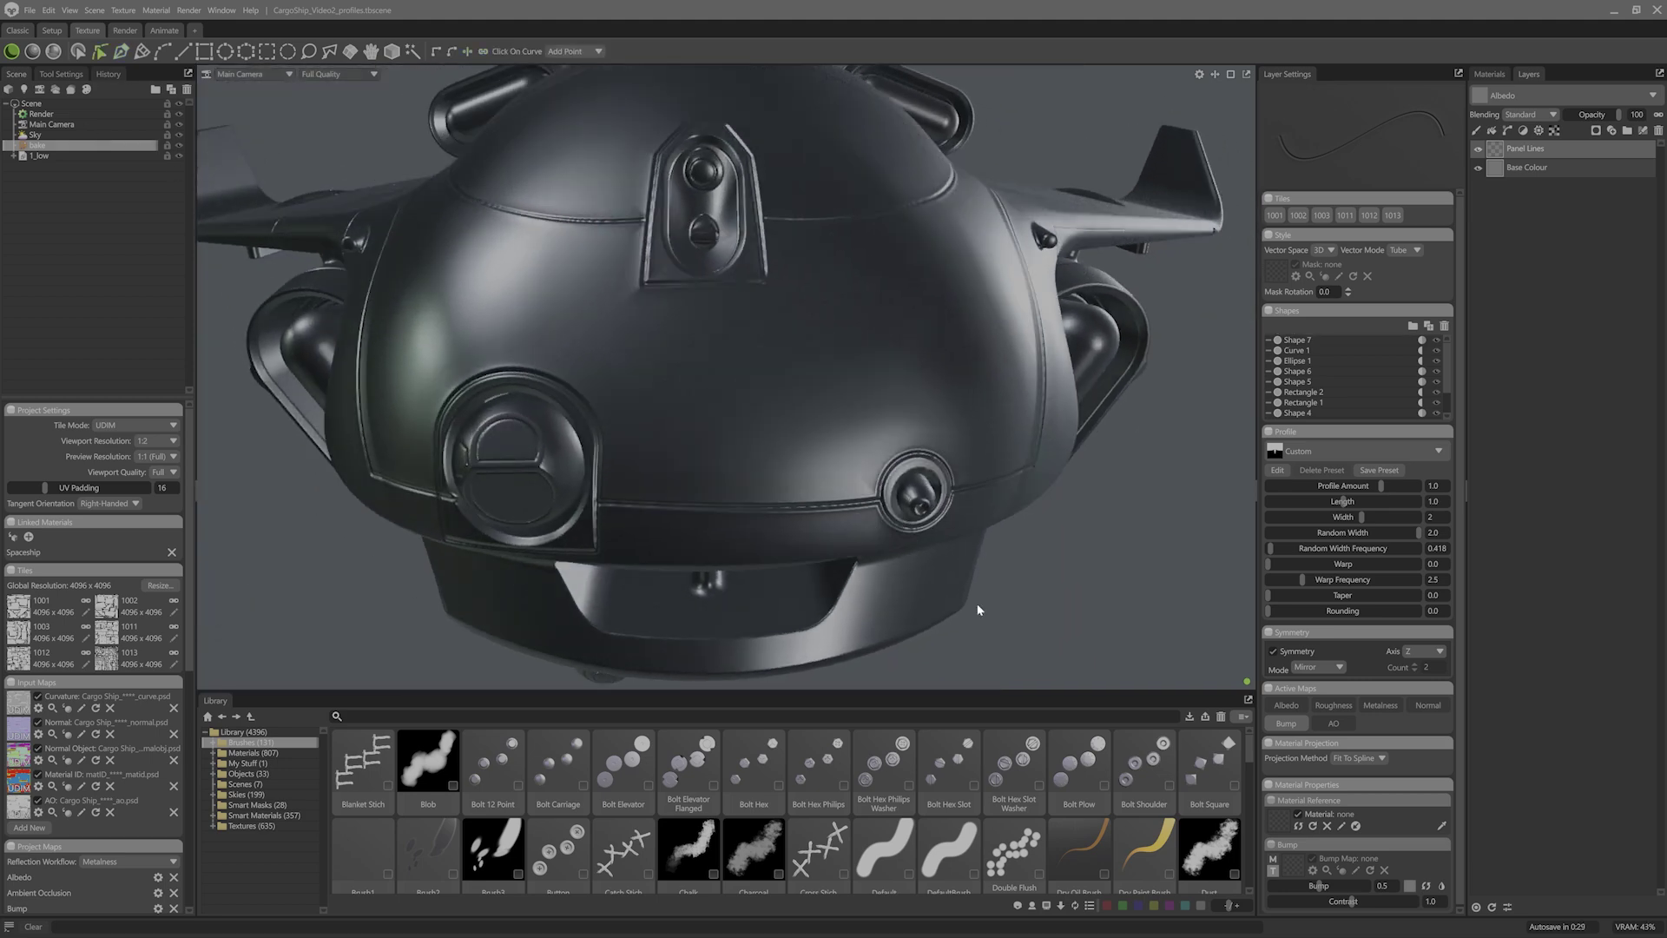
{"action": "left_click", "coordinate": [1321, 342]}
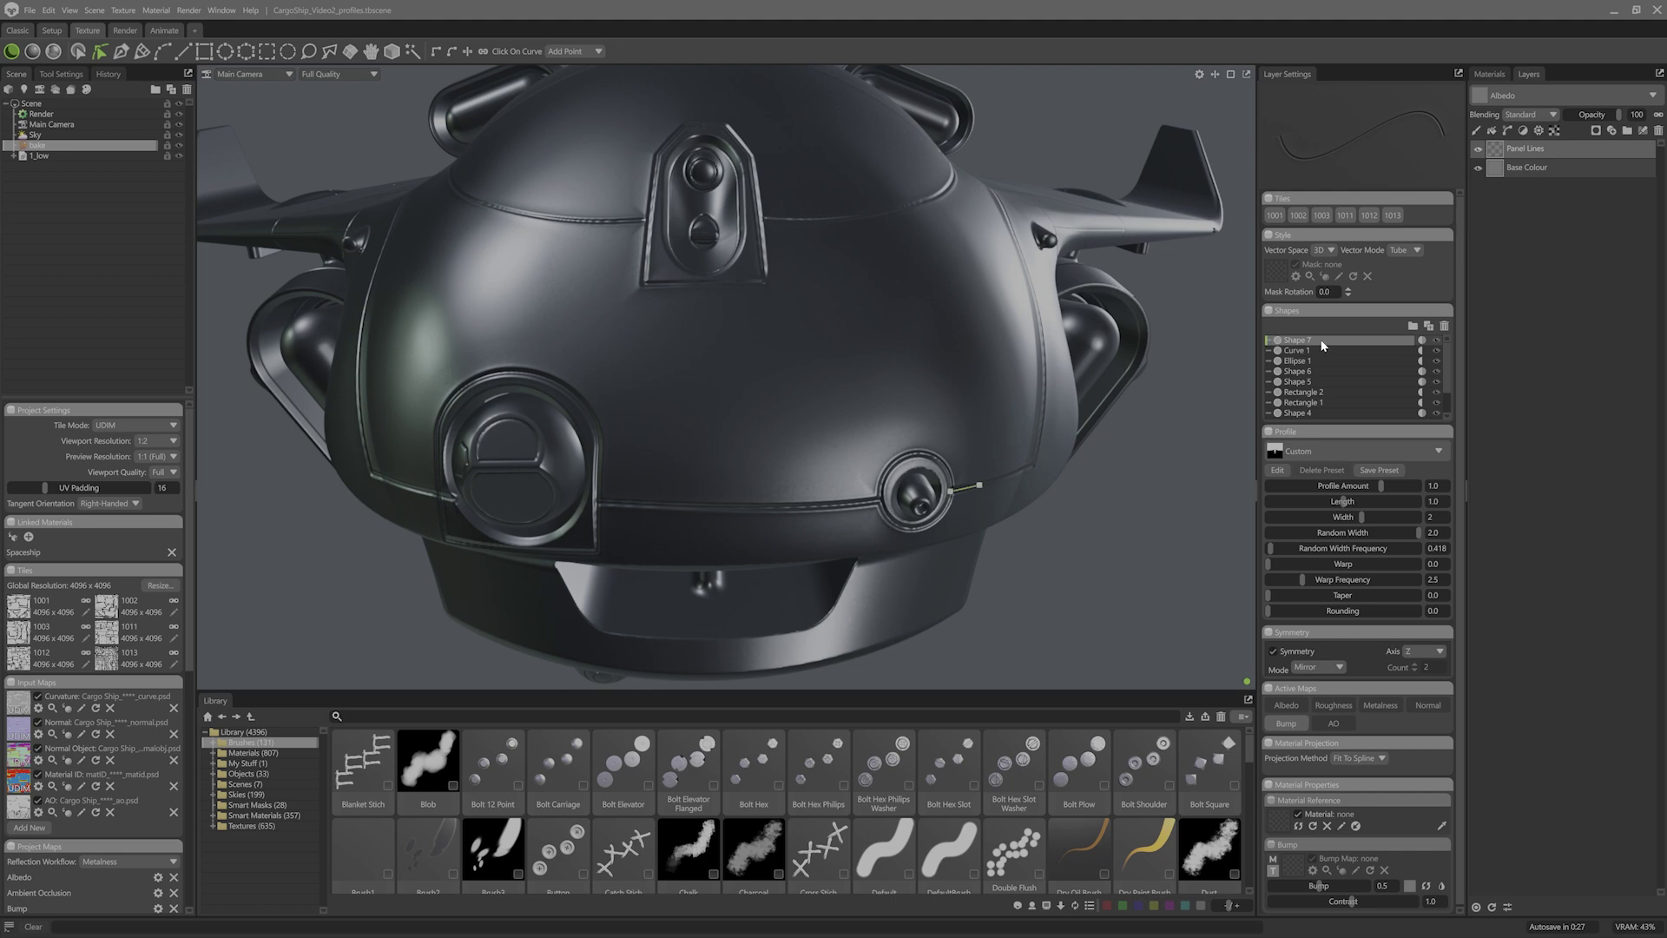
{"action": "left_click", "coordinate": [878, 213]}
{"action": "mouse_move", "coordinate": [916, 335]}
{"action": "left_mouse_down", "text": "alt"}
{"action": "mouse_move", "coordinate": [922, 374]}
{"action": "mouse_move", "coordinate": [904, 335]}
{"action": "left_mouse_up", "text": "alt"}
{"action": "left_click", "coordinate": [904, 309]}
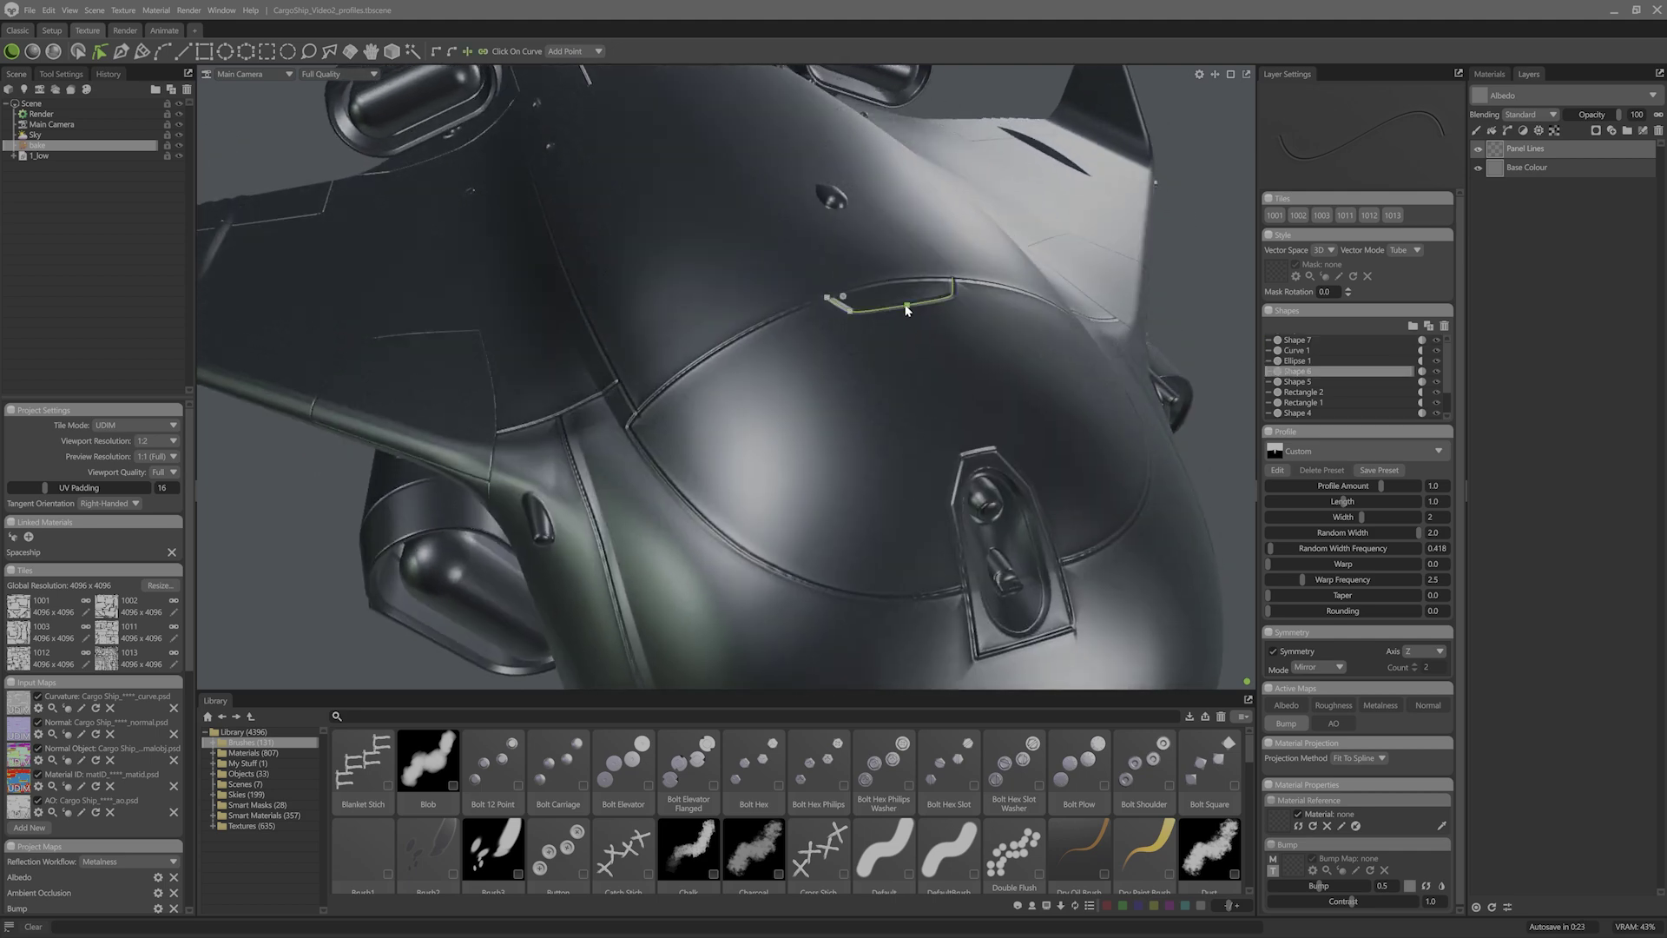
{"action": "right_click", "coordinate": [1343, 374]}
{"action": "left_click", "coordinate": [1385, 388]}
{"action": "left_click", "coordinate": [78, 51]}
{"action": "left_click_drag", "start_coordinate": [887, 311], "coordinate": [601, 547]}
Step: Select the shapes from the copied outline up to Shape 7 and group them in a folder
{"action": "left_click", "coordinate": [100, 51]}
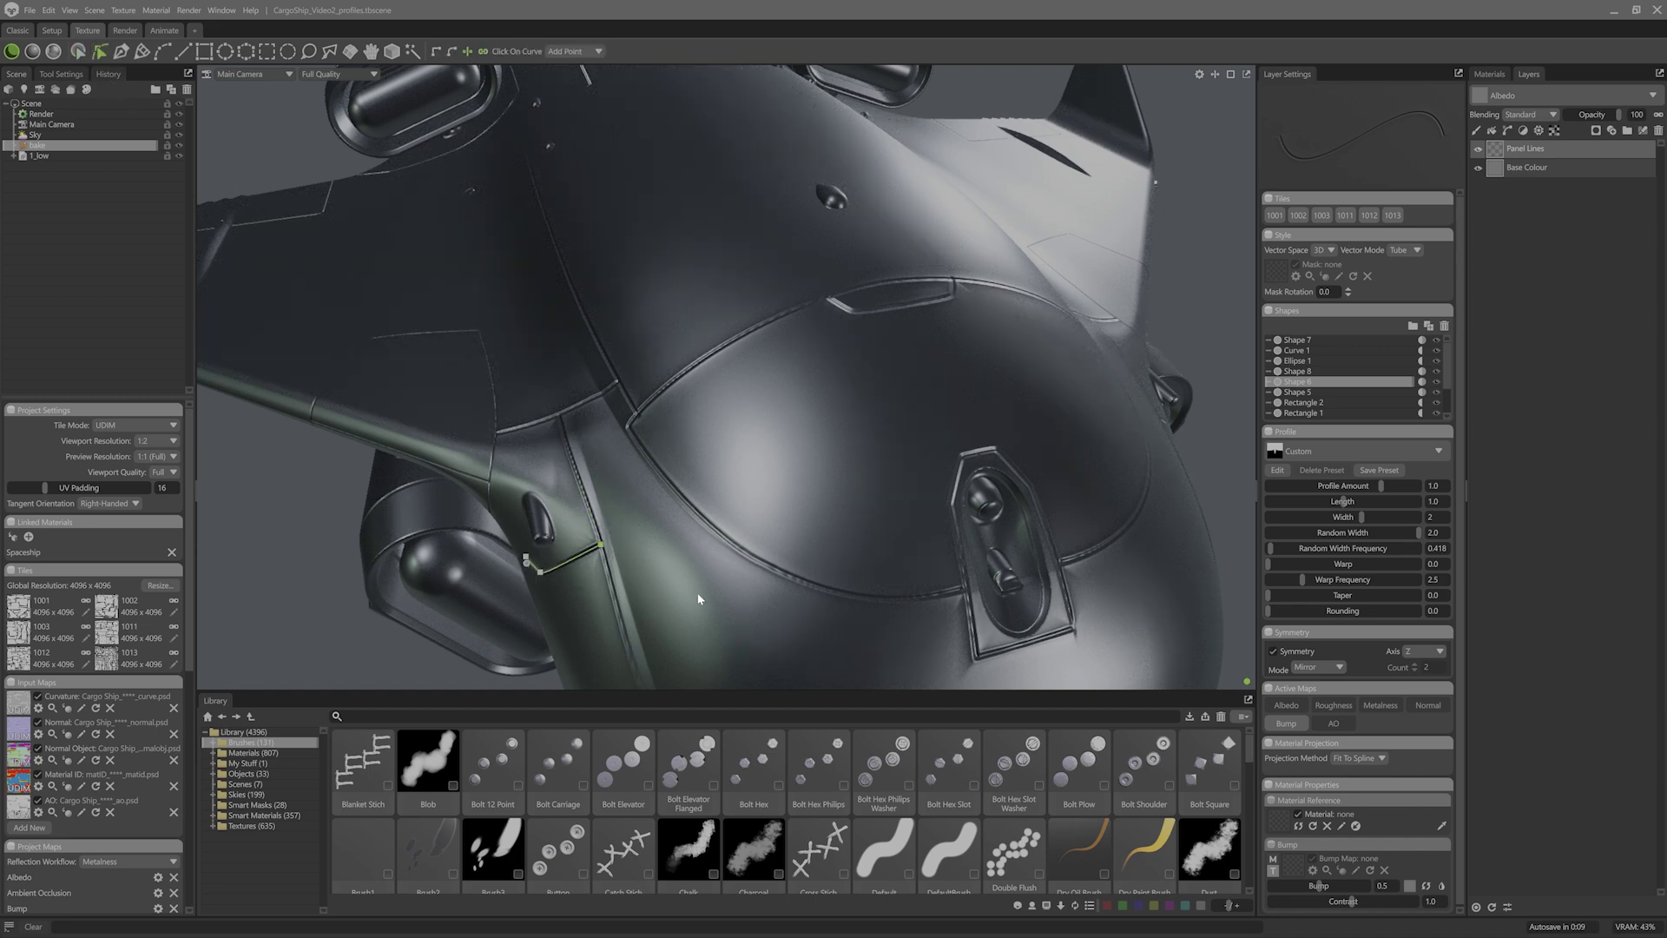
{"action": "left_click", "coordinate": [1326, 341], "text": "shift"}
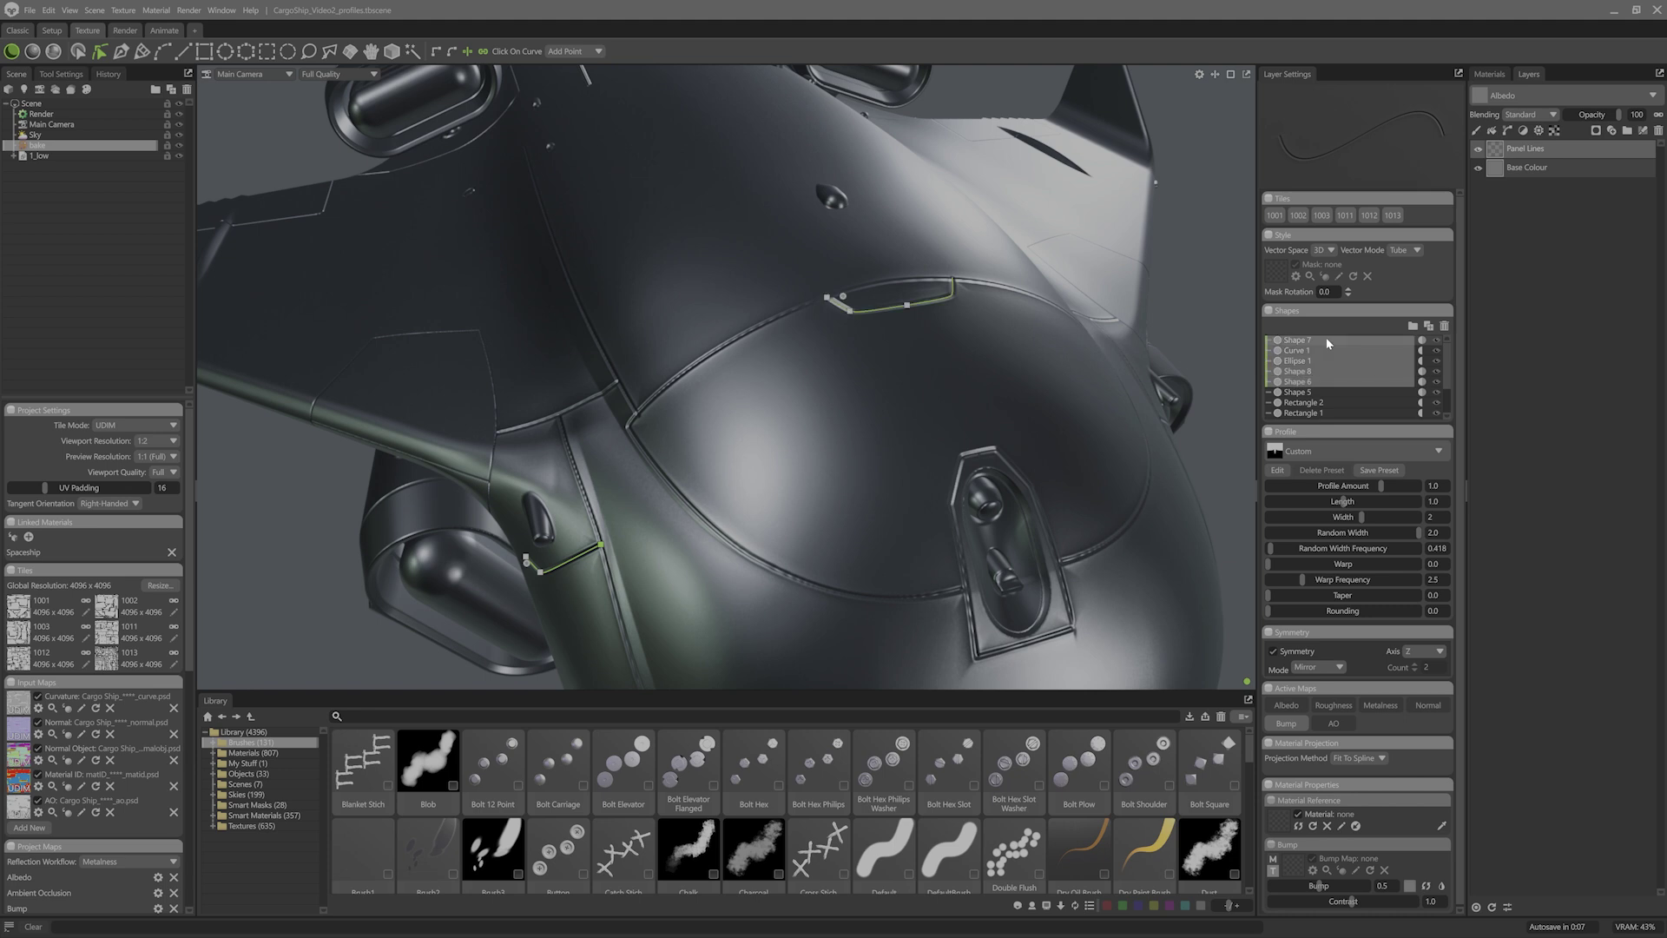
{"action": "left_click", "coordinate": [1413, 326]}
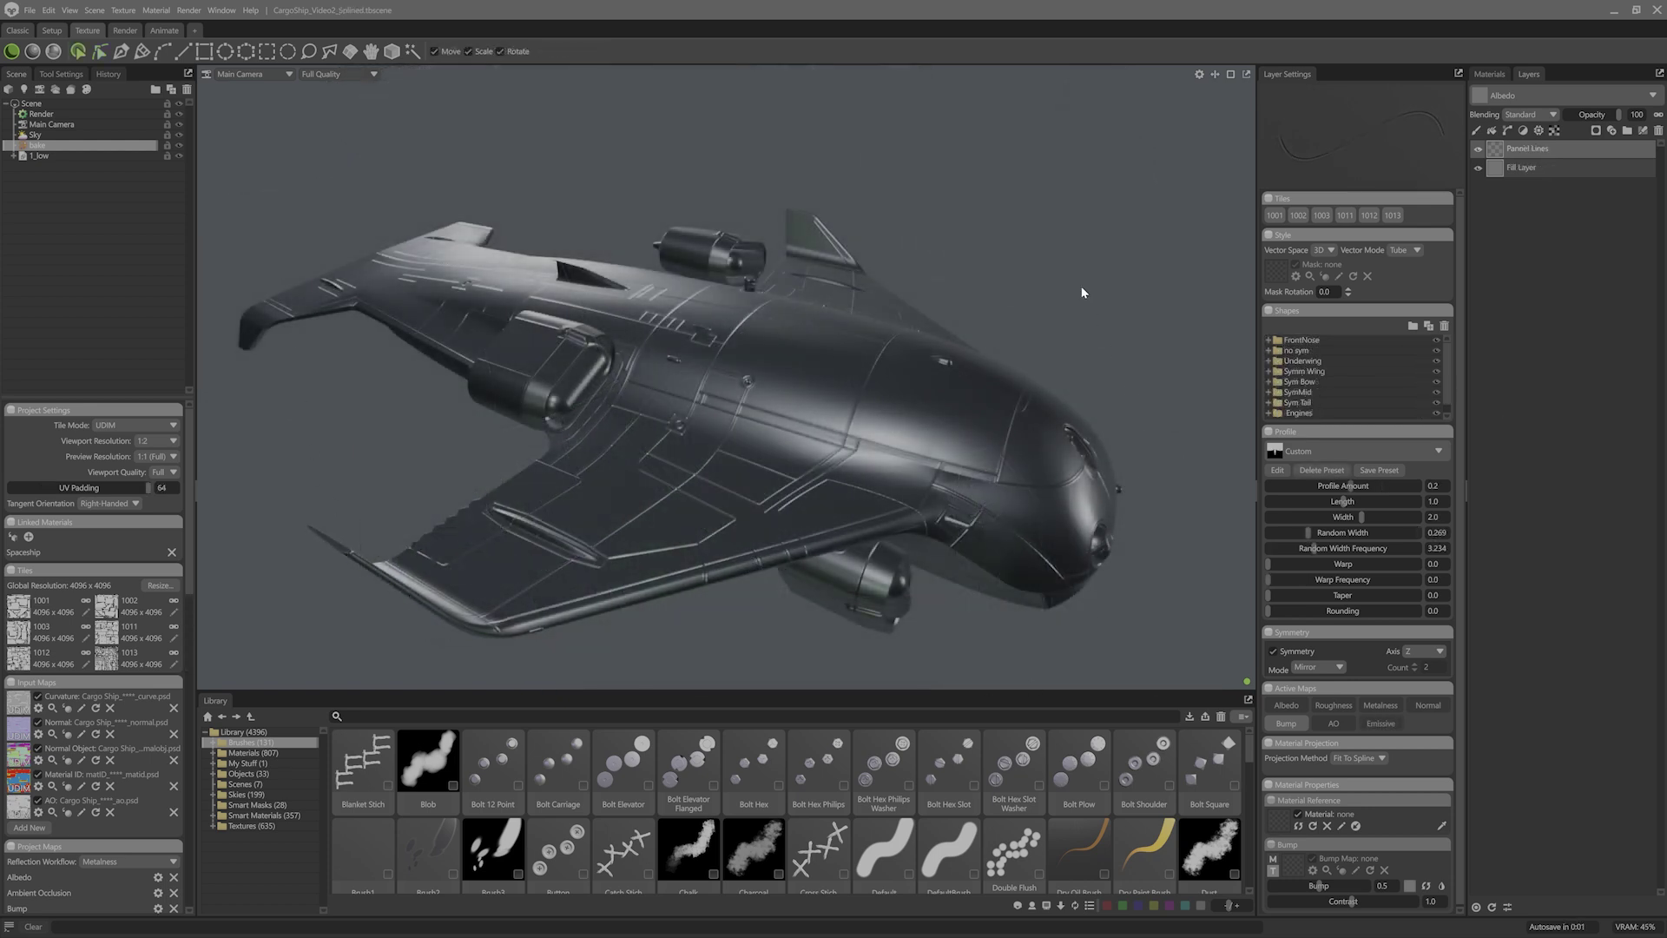
Step: Examine how the ship's finished panel lines are named and organised in shape folders, including FrontNose, Symm Wing and no sym
{"action": "left_click", "coordinate": [1268, 340]}
{"action": "left_click", "coordinate": [1318, 349]}
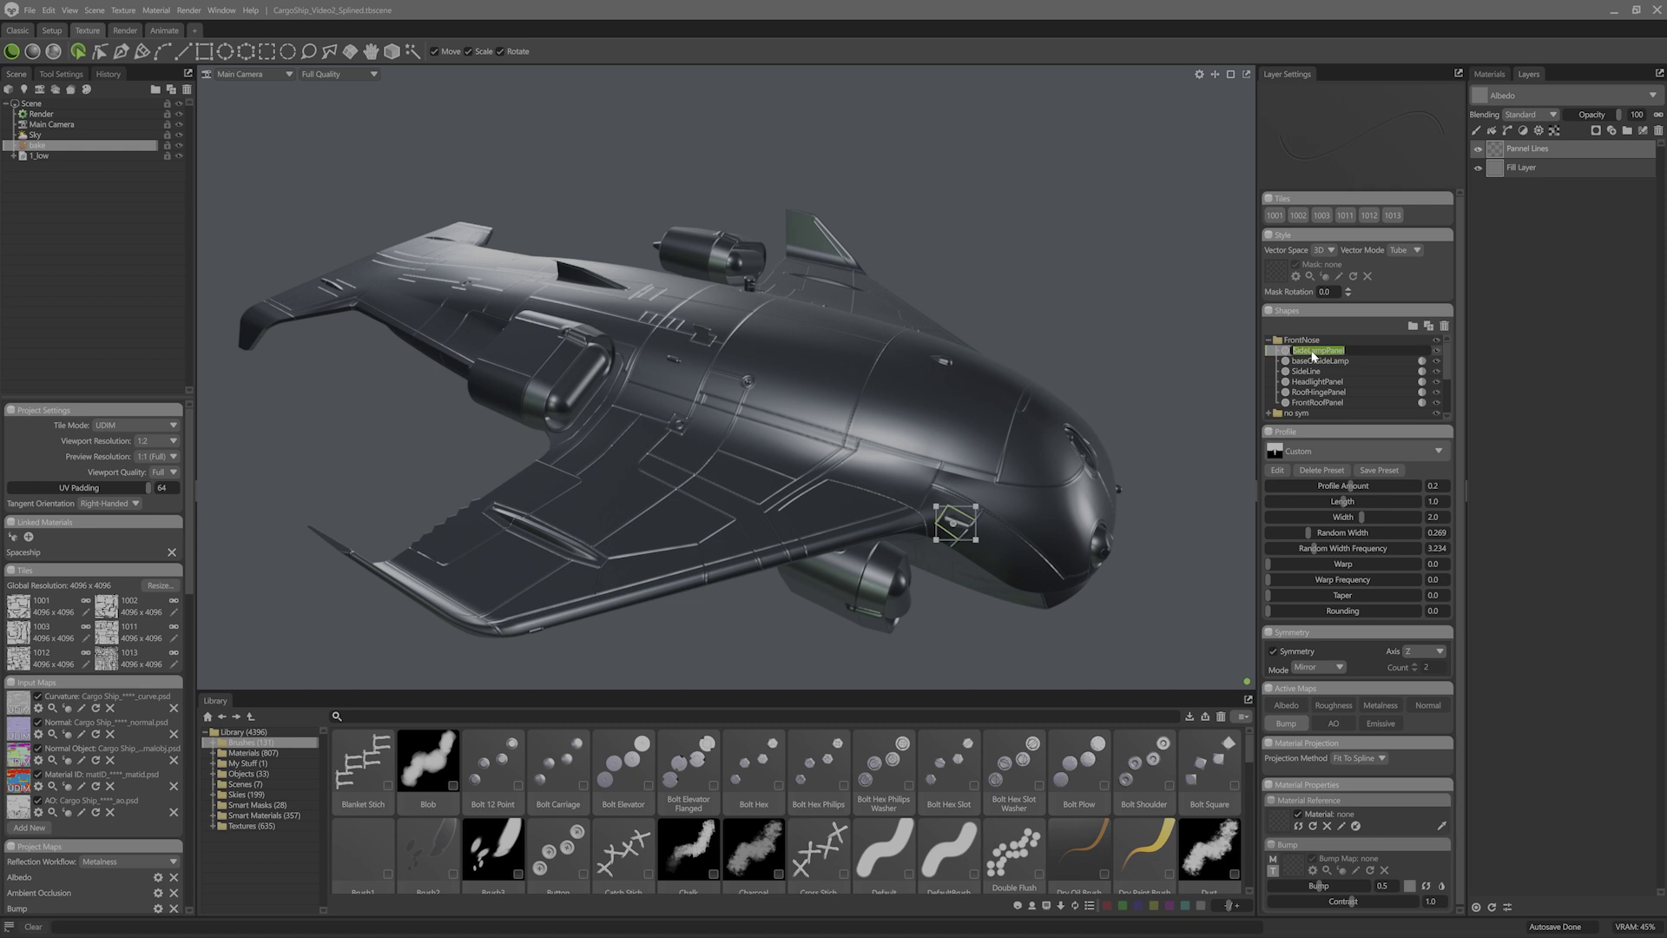
{"action": "left_click", "coordinate": [1303, 339]}
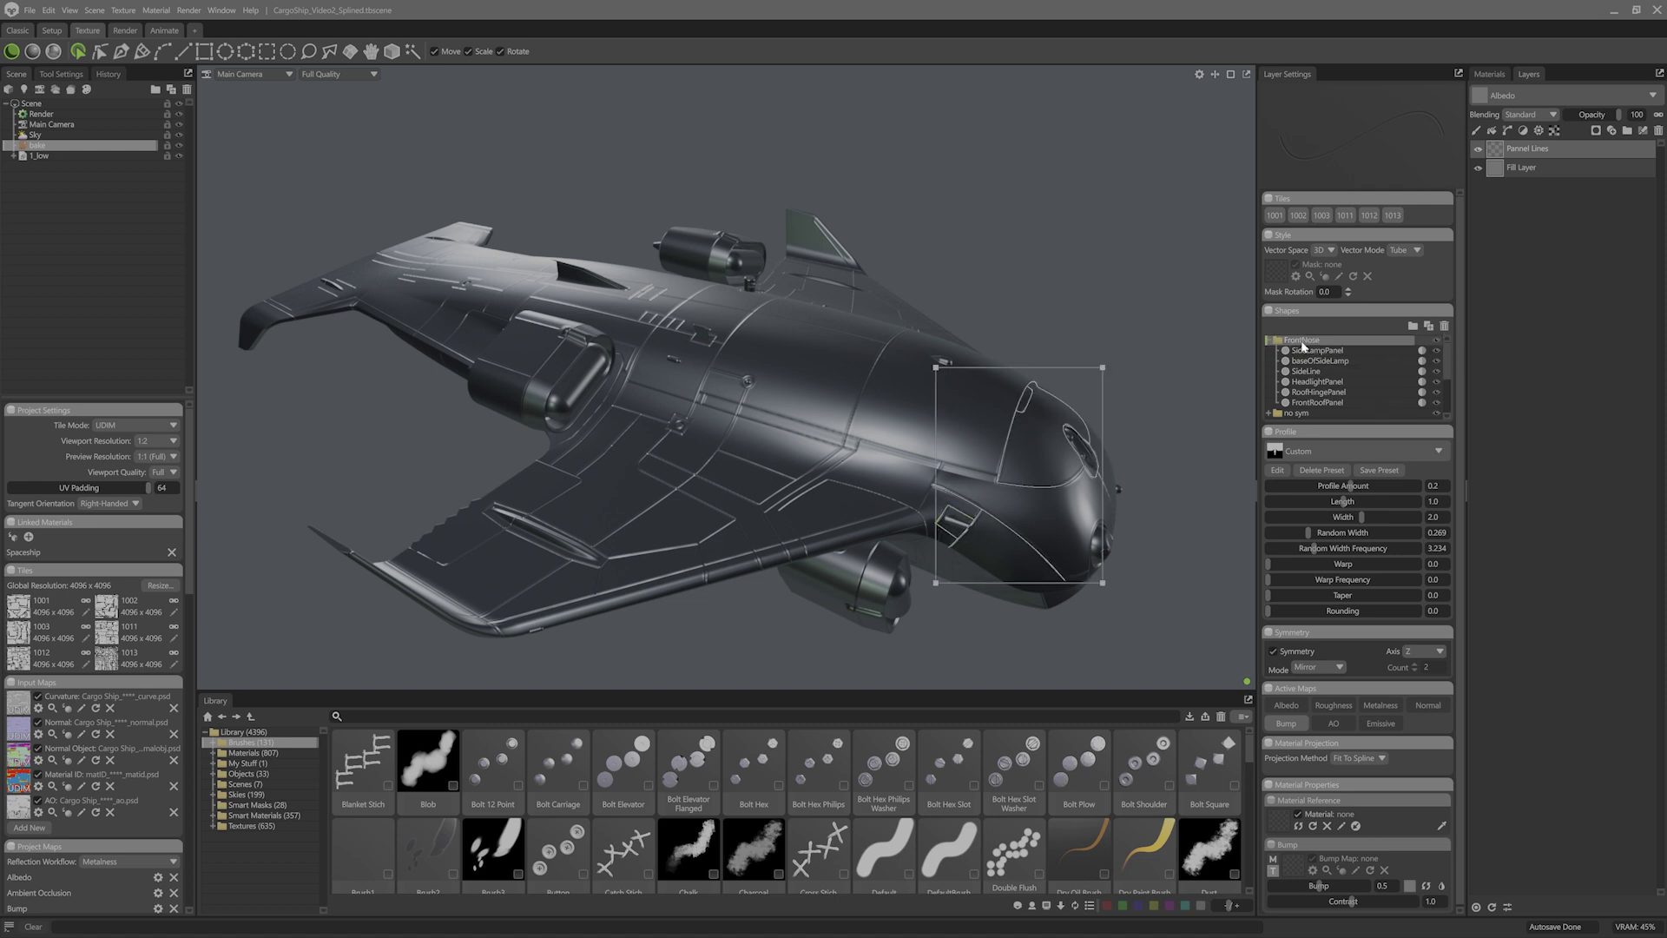
{"action": "left_click_drag", "start_coordinate": [1224, 461], "coordinate": [1143, 416]}
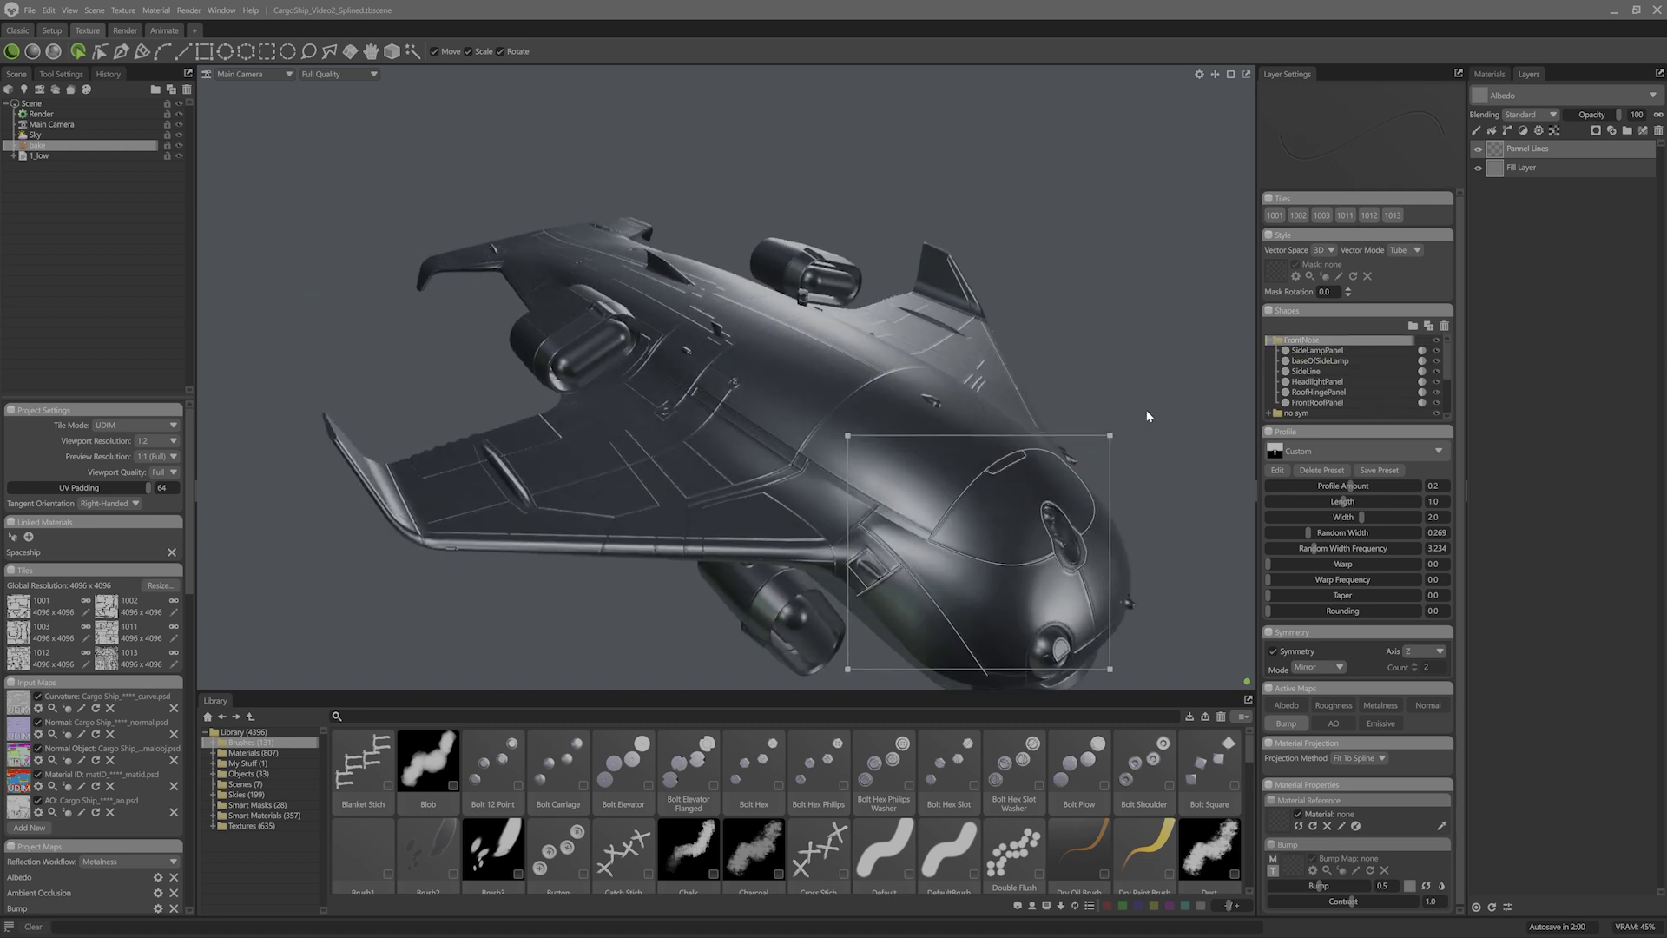
{"action": "left_click", "coordinate": [1270, 339]}
{"action": "left_click", "coordinate": [1303, 361]}
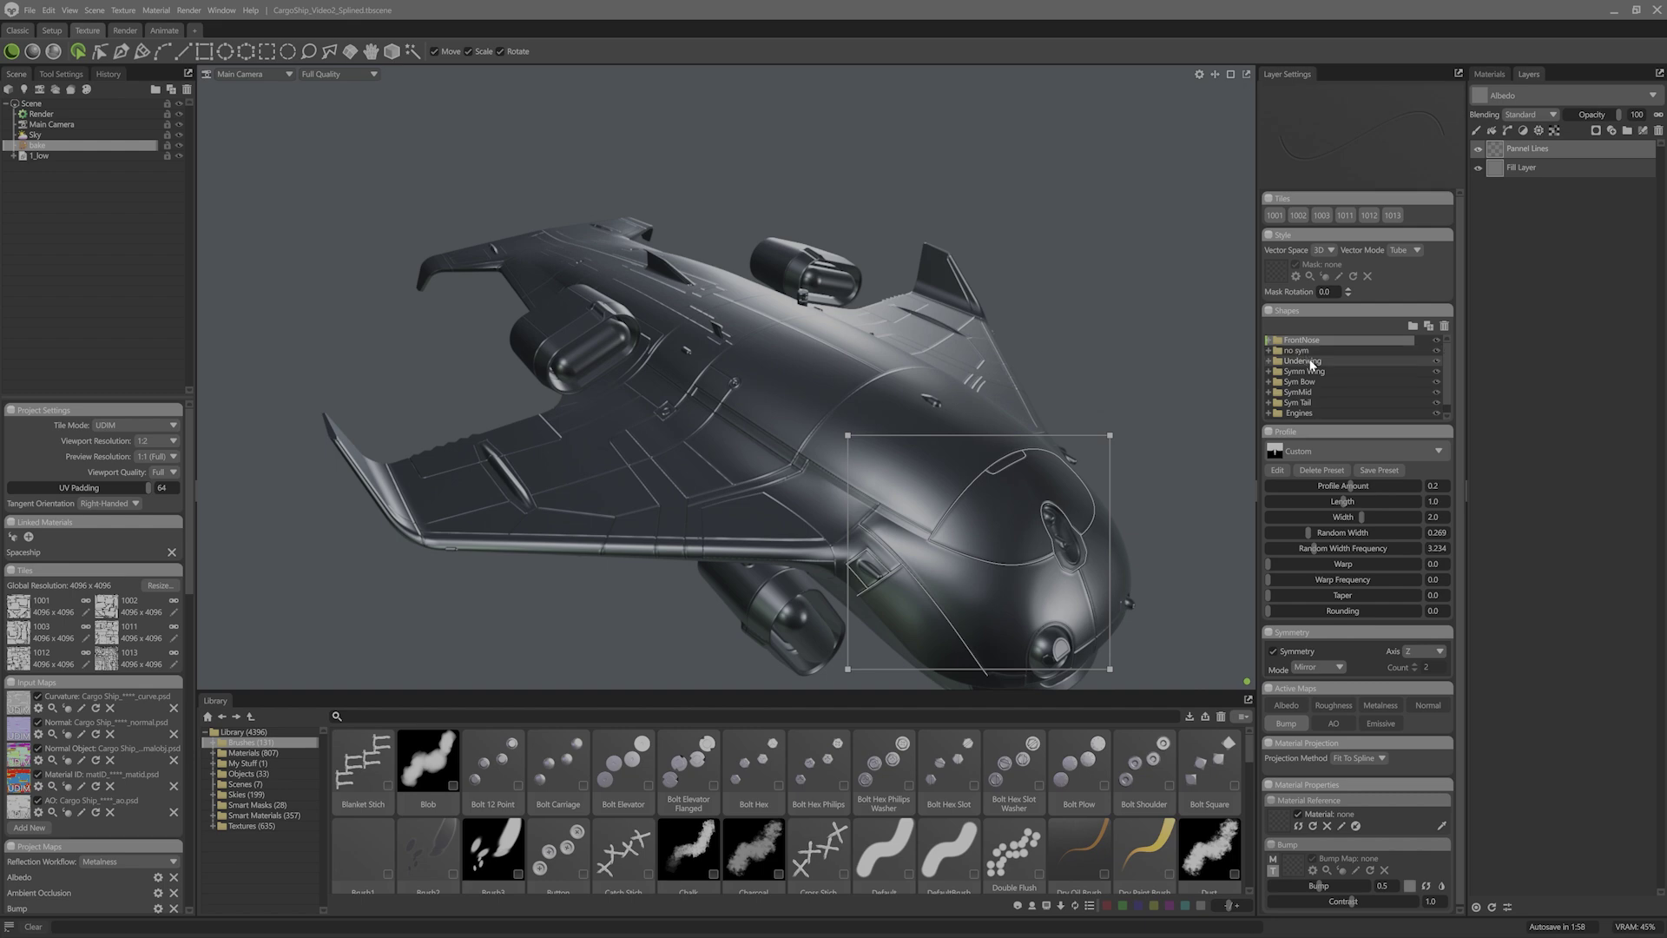
{"action": "left_click_drag", "start_coordinate": [1121, 367], "coordinate": [1128, 320]}
{"action": "left_click", "coordinate": [1354, 371]}
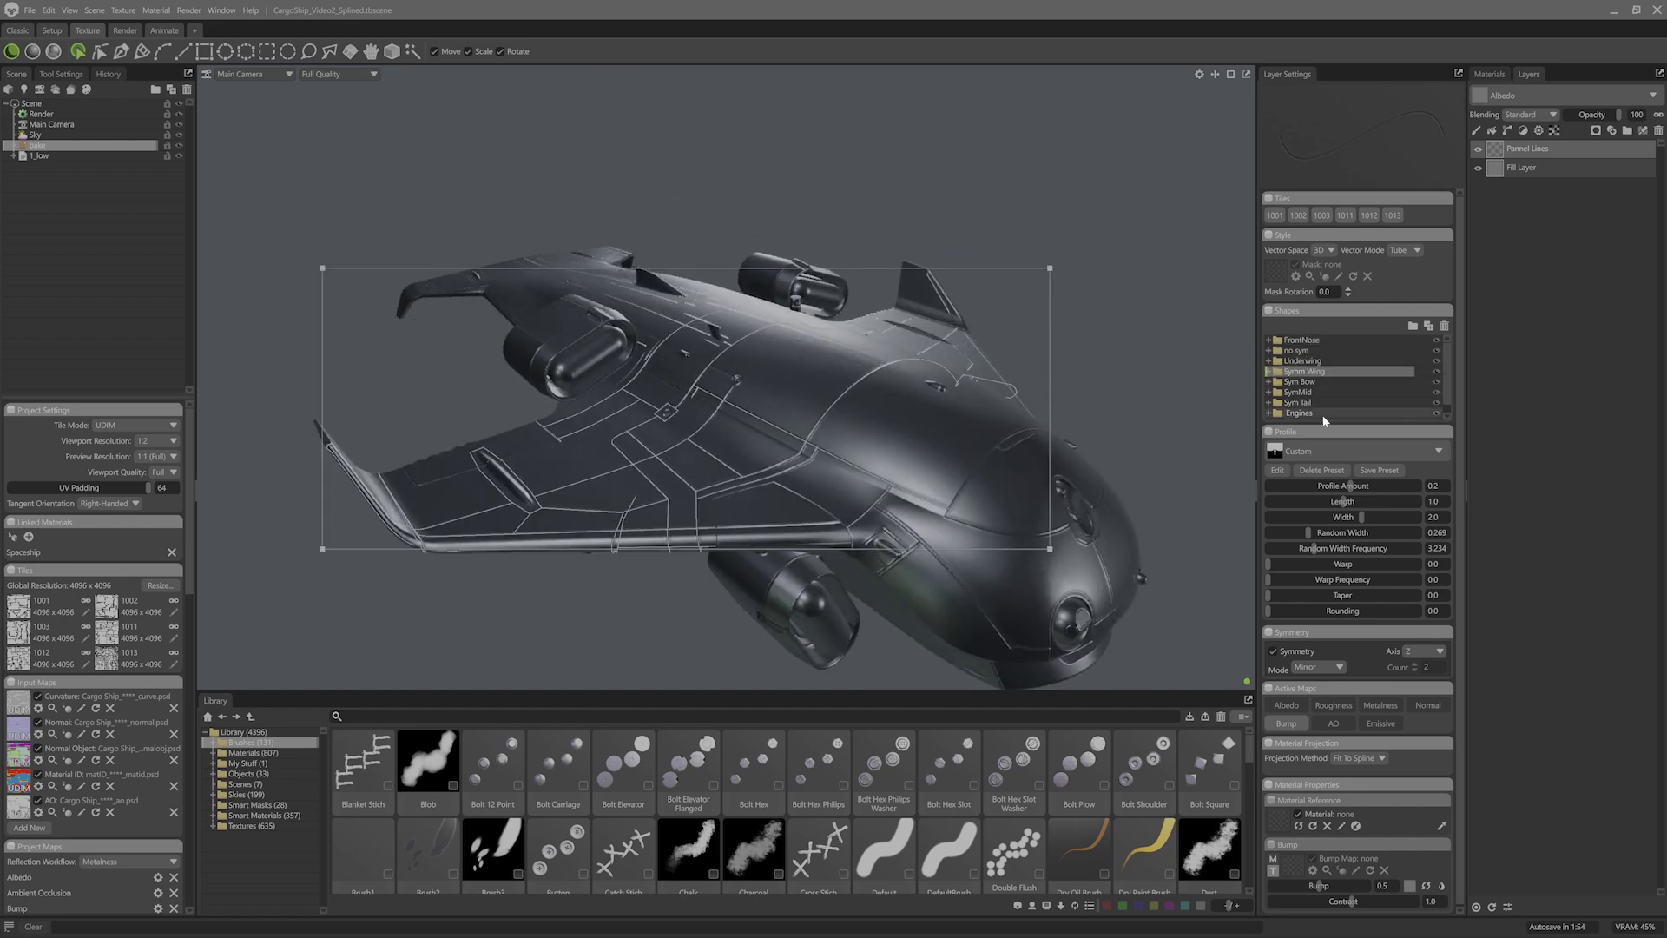
{"action": "left_click", "coordinate": [1200, 404]}
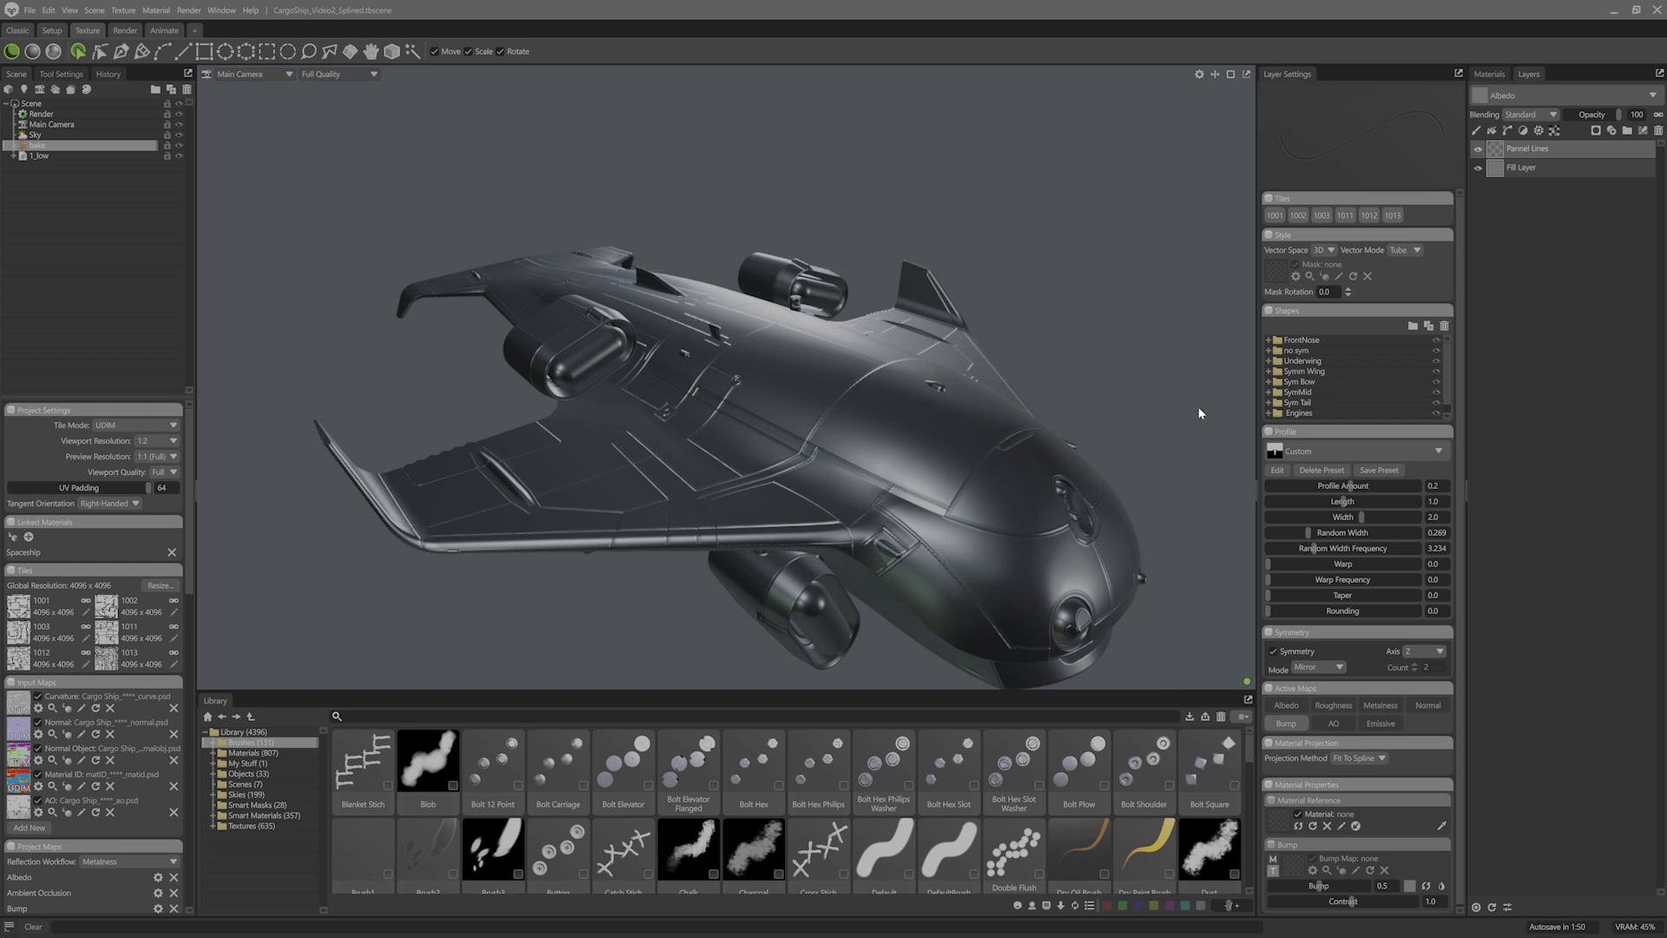
{"action": "left_click", "coordinate": [1268, 350]}
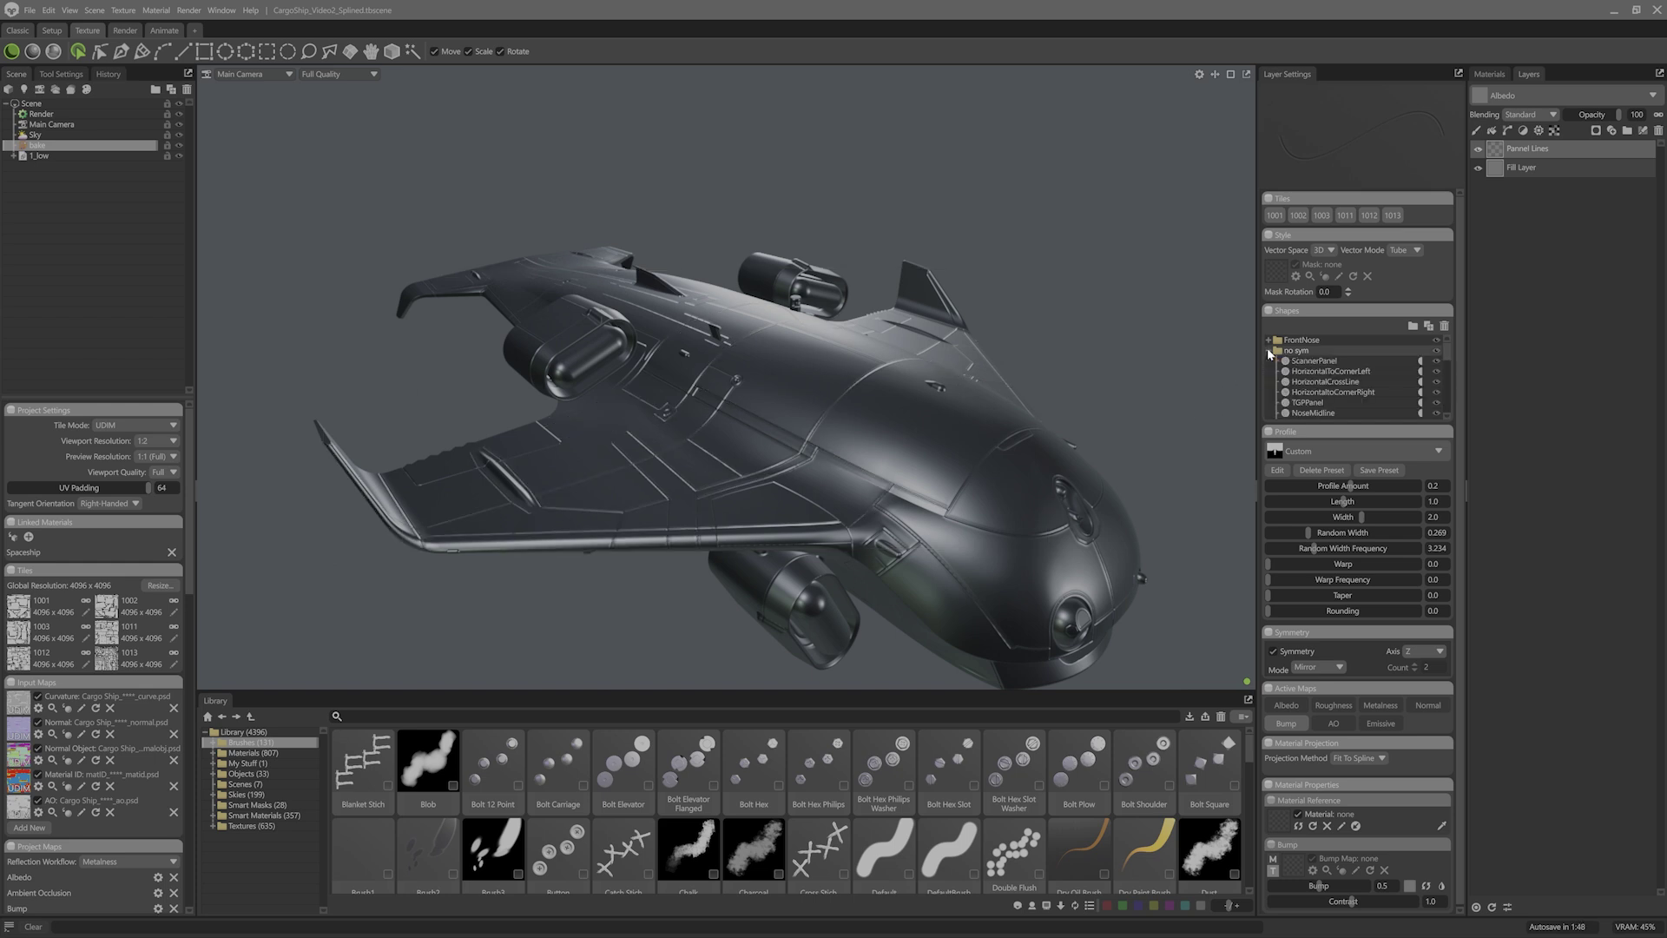
{"action": "scroll", "coordinate": [1315, 395], "scroll_direction": "down", "scroll_amount": 5}
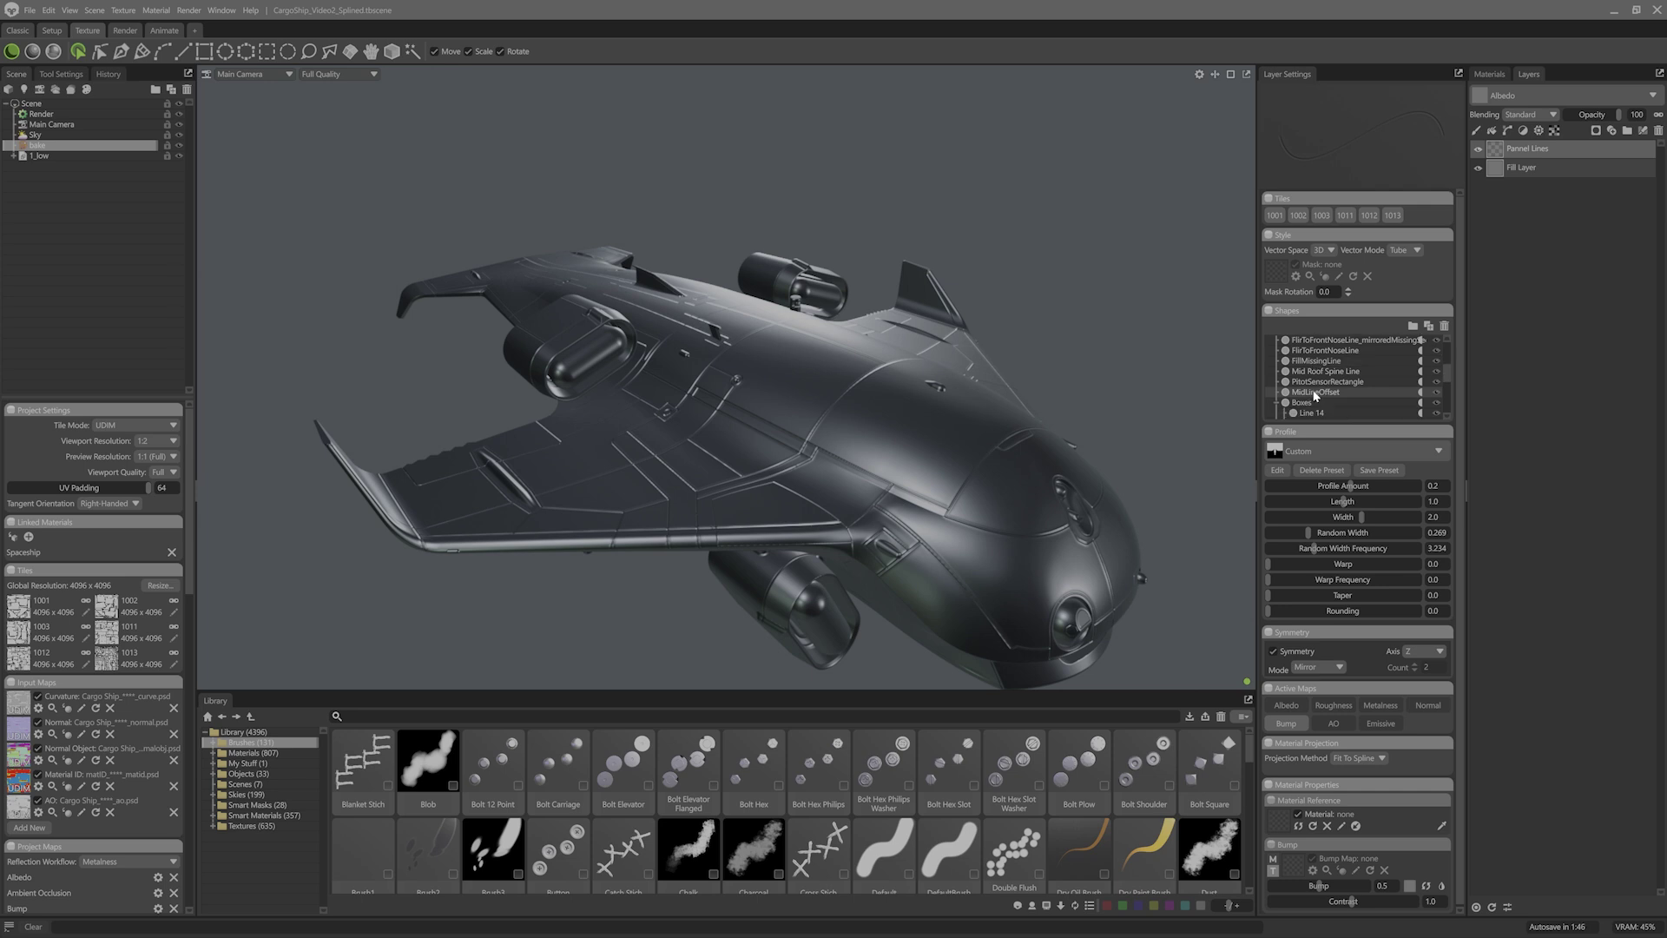
{"action": "scroll", "coordinate": [1314, 395], "scroll_direction": "up", "scroll_amount": 5}
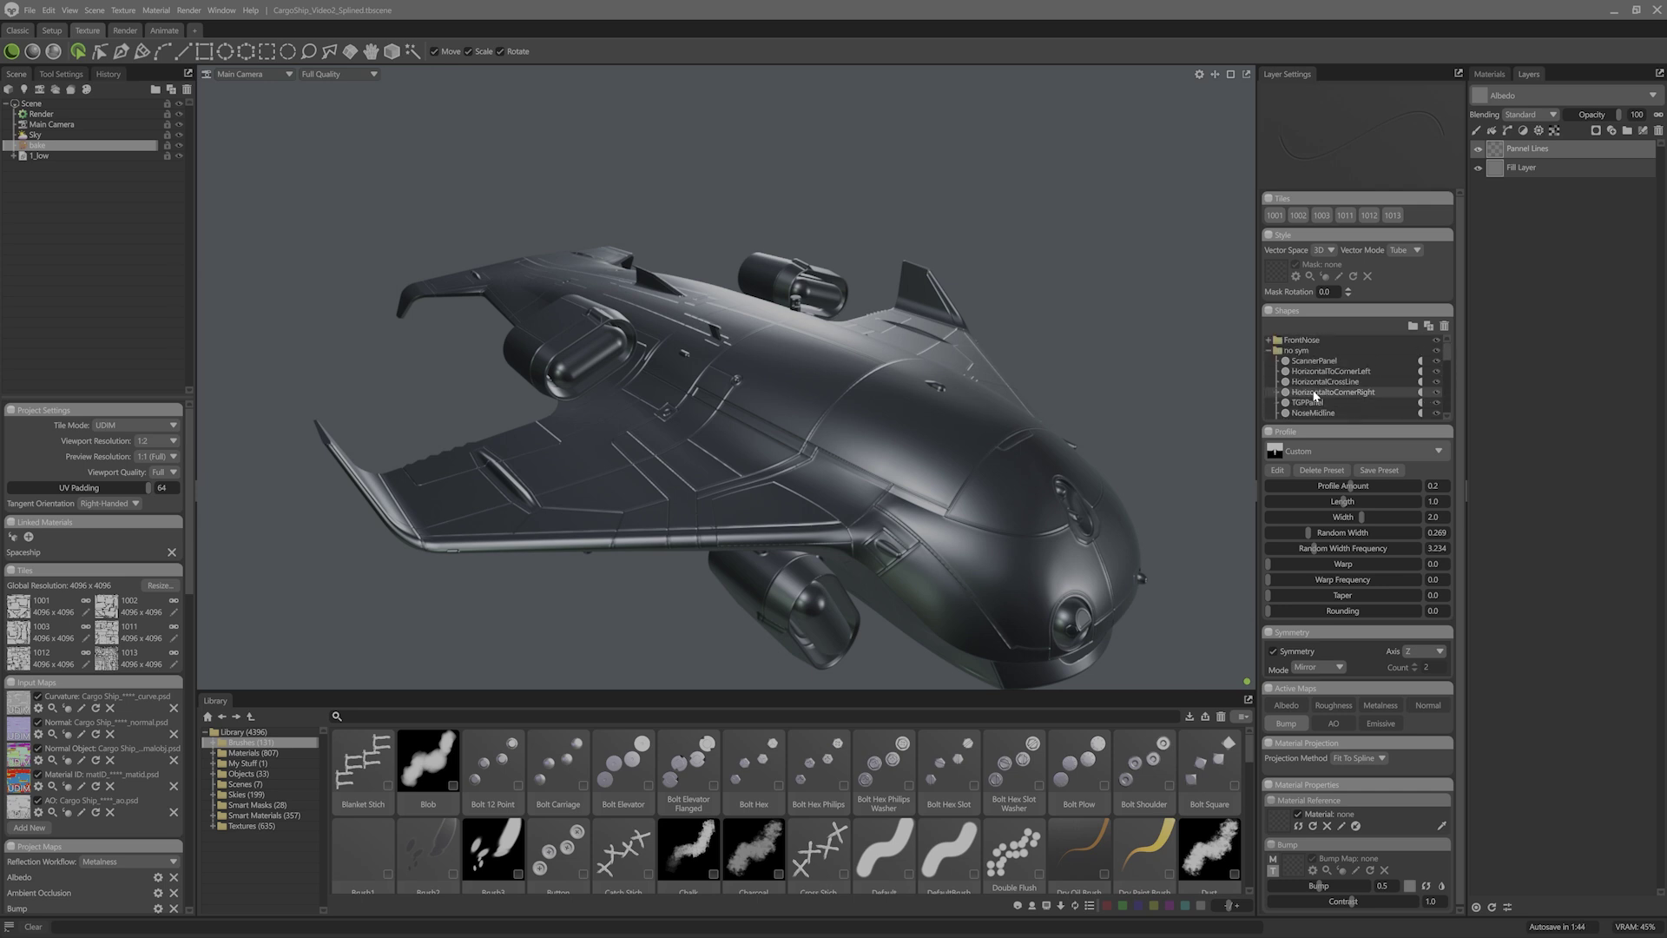
{"action": "left_click", "coordinate": [1268, 350]}
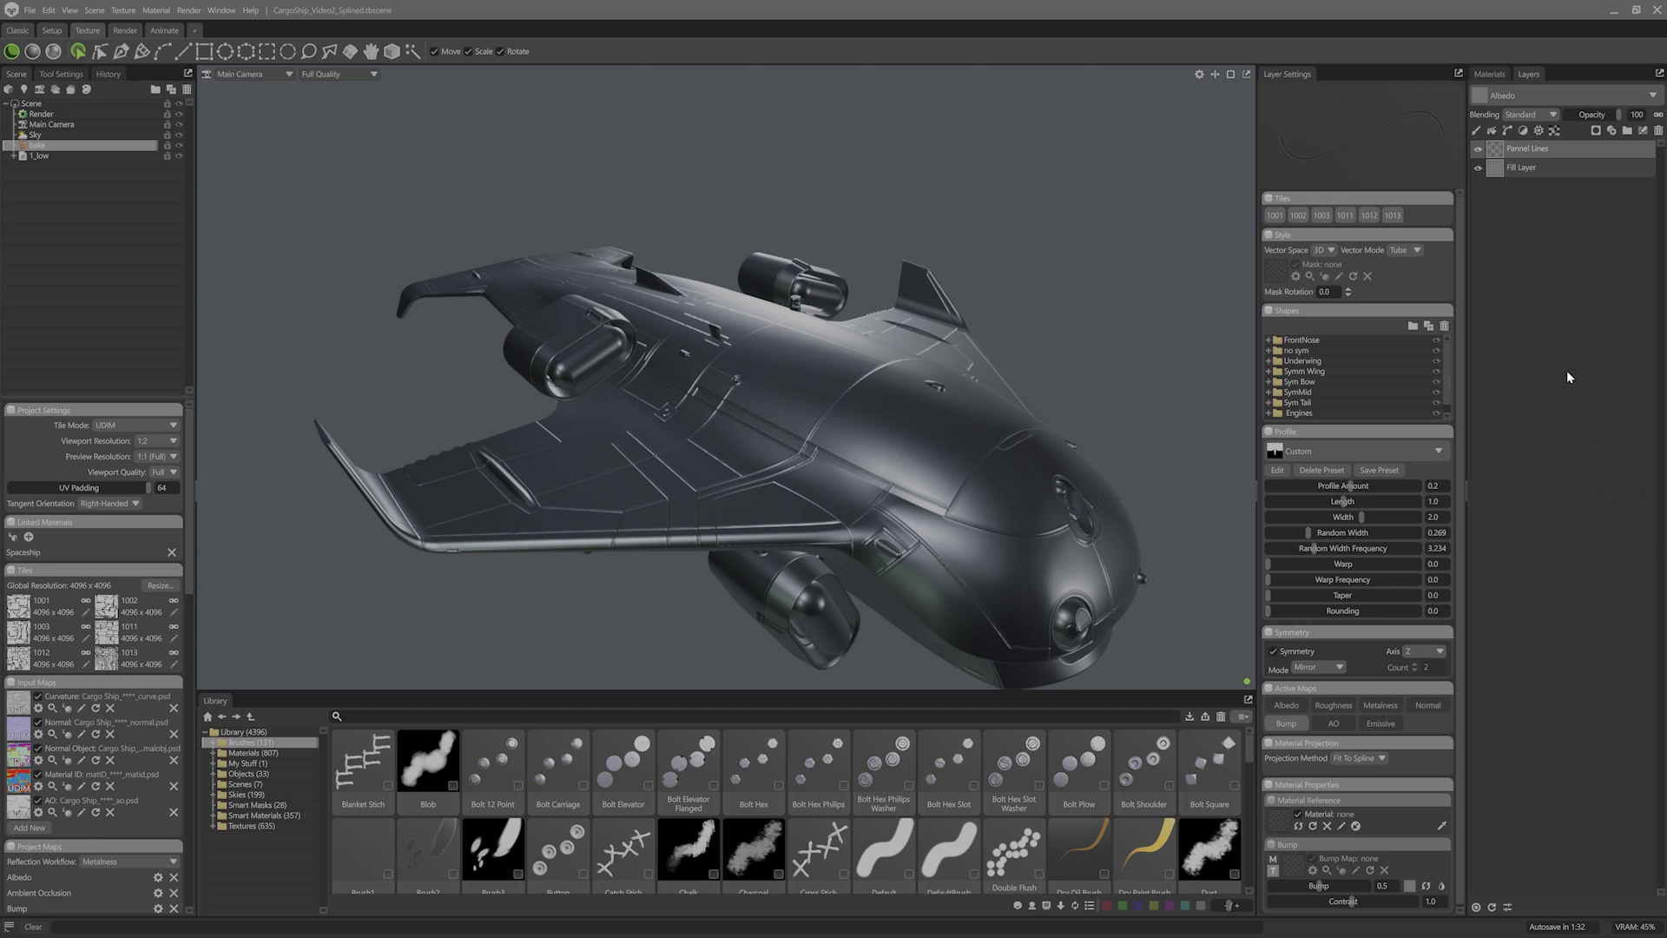
Step: Duplicate the Pannel Lines layer and name the copy "Rivets"
{"action": "right_click", "coordinate": [1558, 152]}
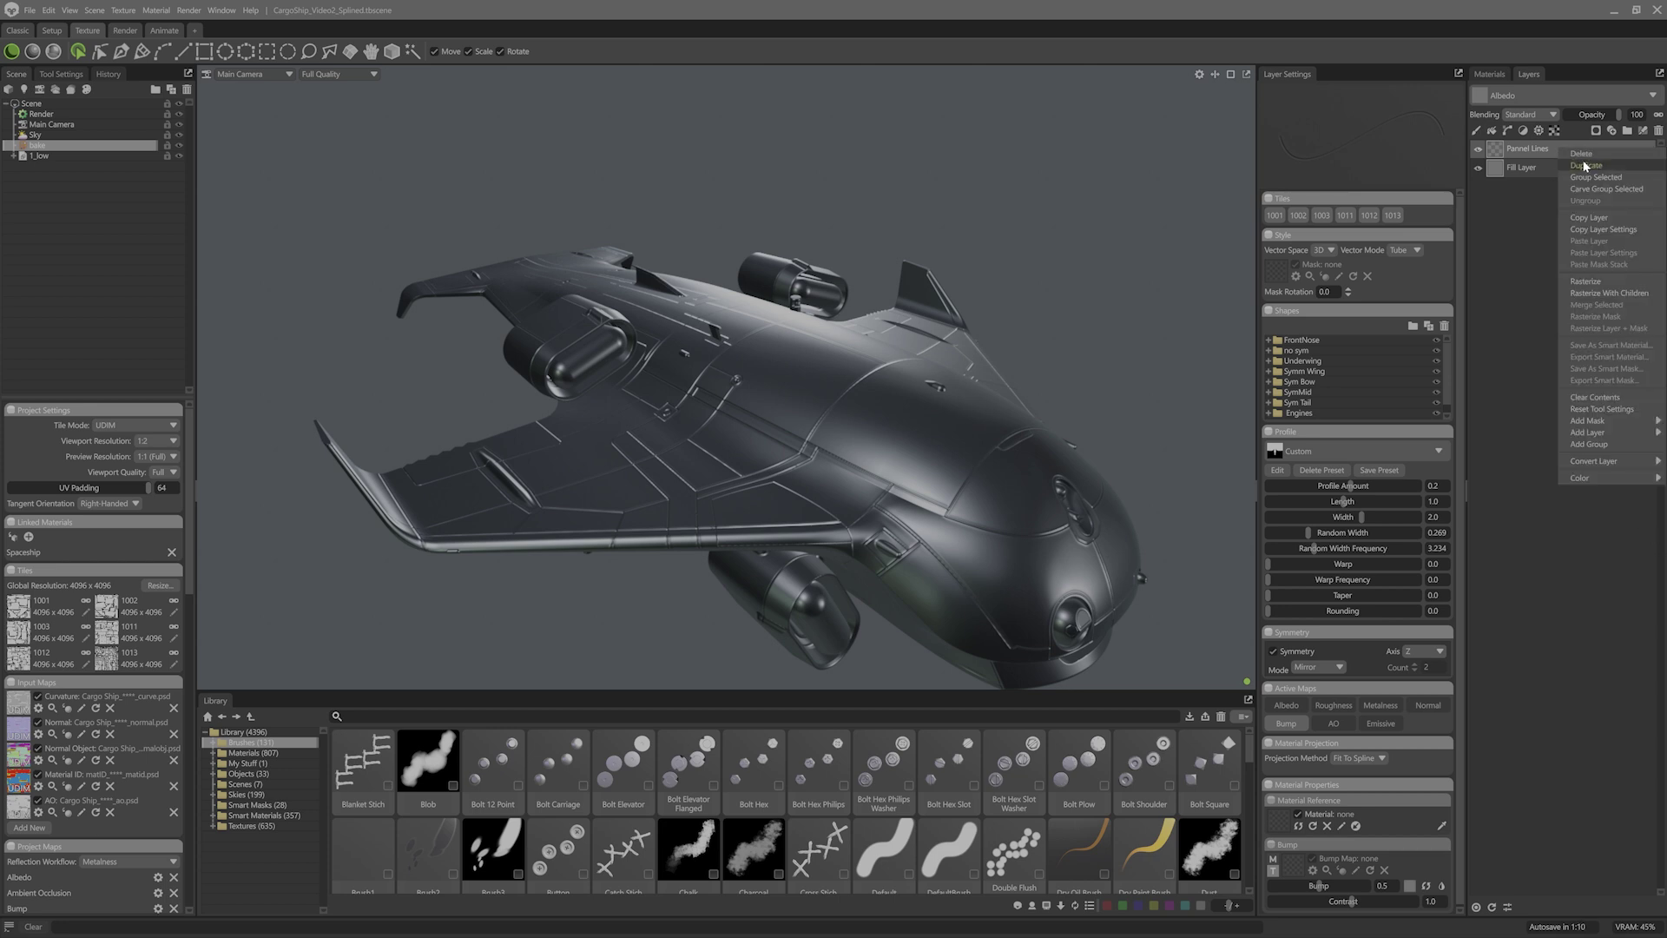
{"action": "left_click", "coordinate": [1597, 165]}
{"action": "type", "text": "Rlv"}
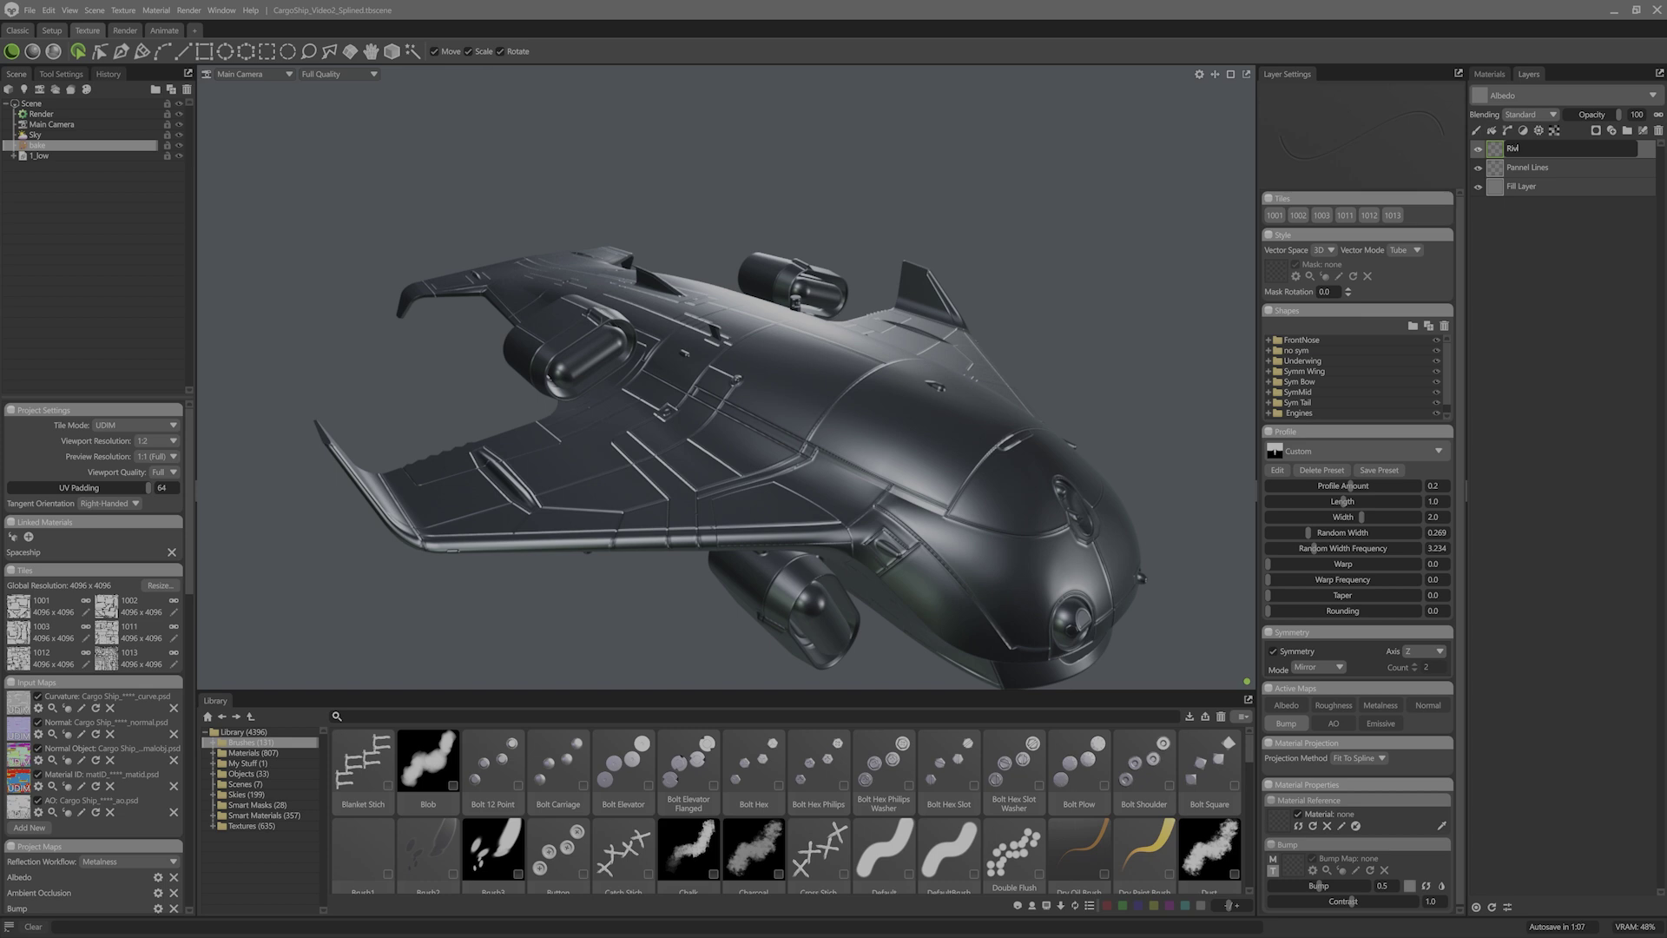
{"action": "type", "text": "ets"}
{"action": "key", "text": "Return"}
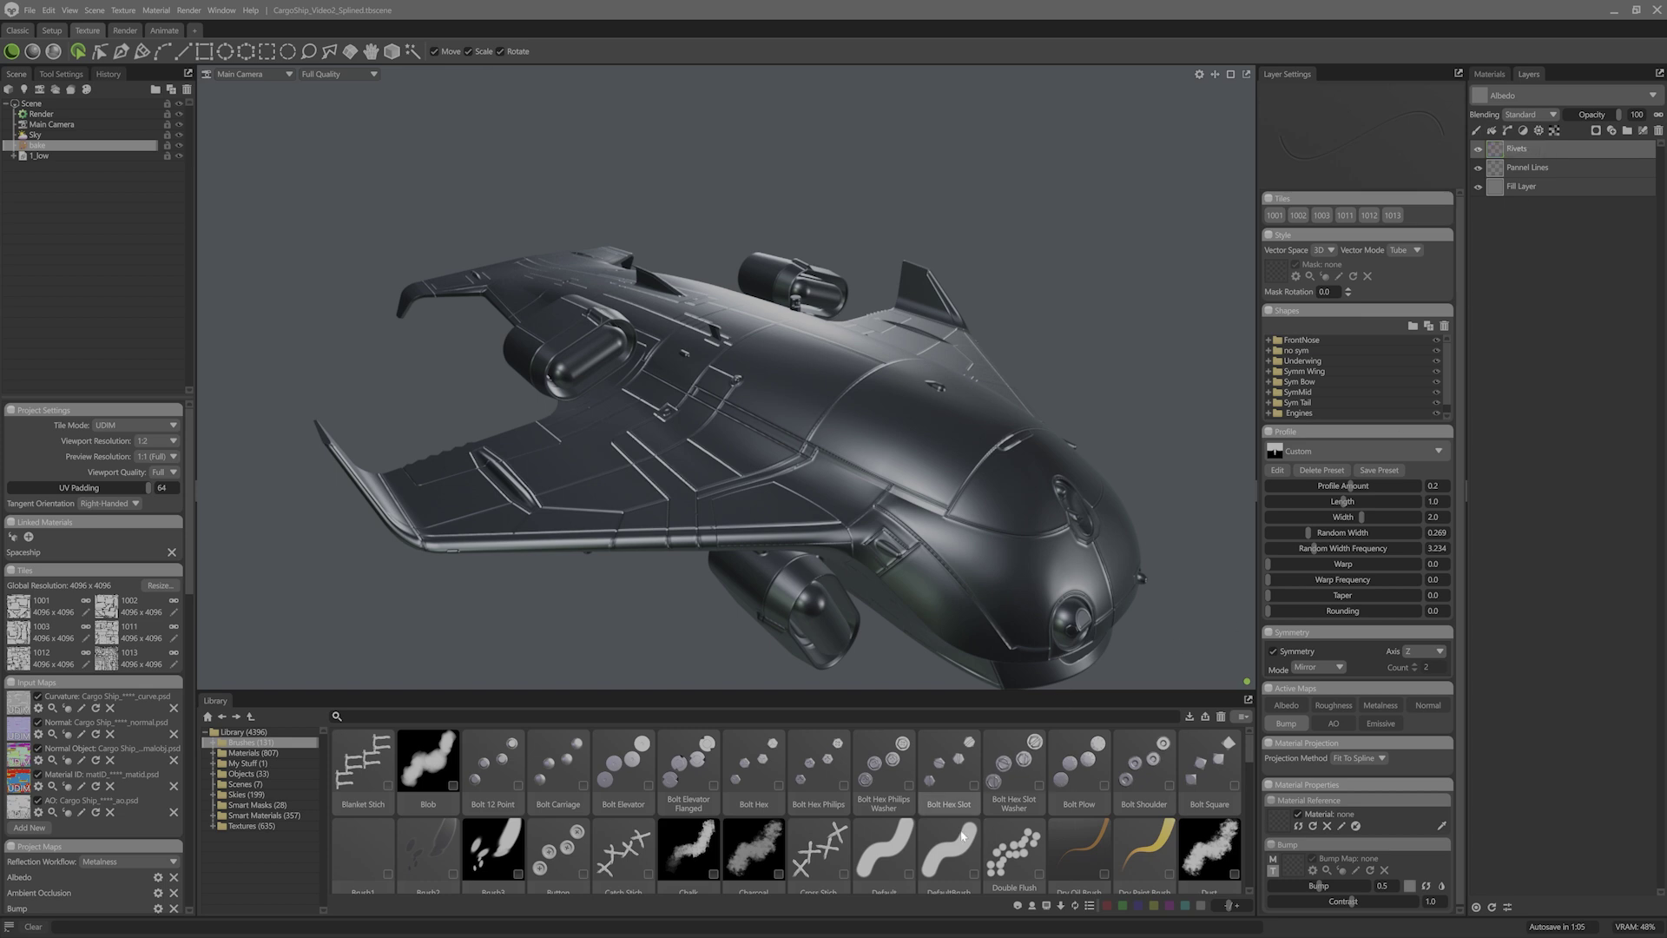
Step: Apply the Rivet Double brush from the library to the vector shapes of the Rivets layer
{"action": "scroll", "coordinate": [956, 835], "scroll_direction": "down", "scroll_amount": 5}
{"action": "mouse_move", "coordinate": [1018, 809]}
{"action": "left_mouse_down"}
{"action": "mouse_move", "coordinate": [1467, 434]}
{"action": "mouse_move", "coordinate": [1431, 289]}
{"action": "left_mouse_up"}
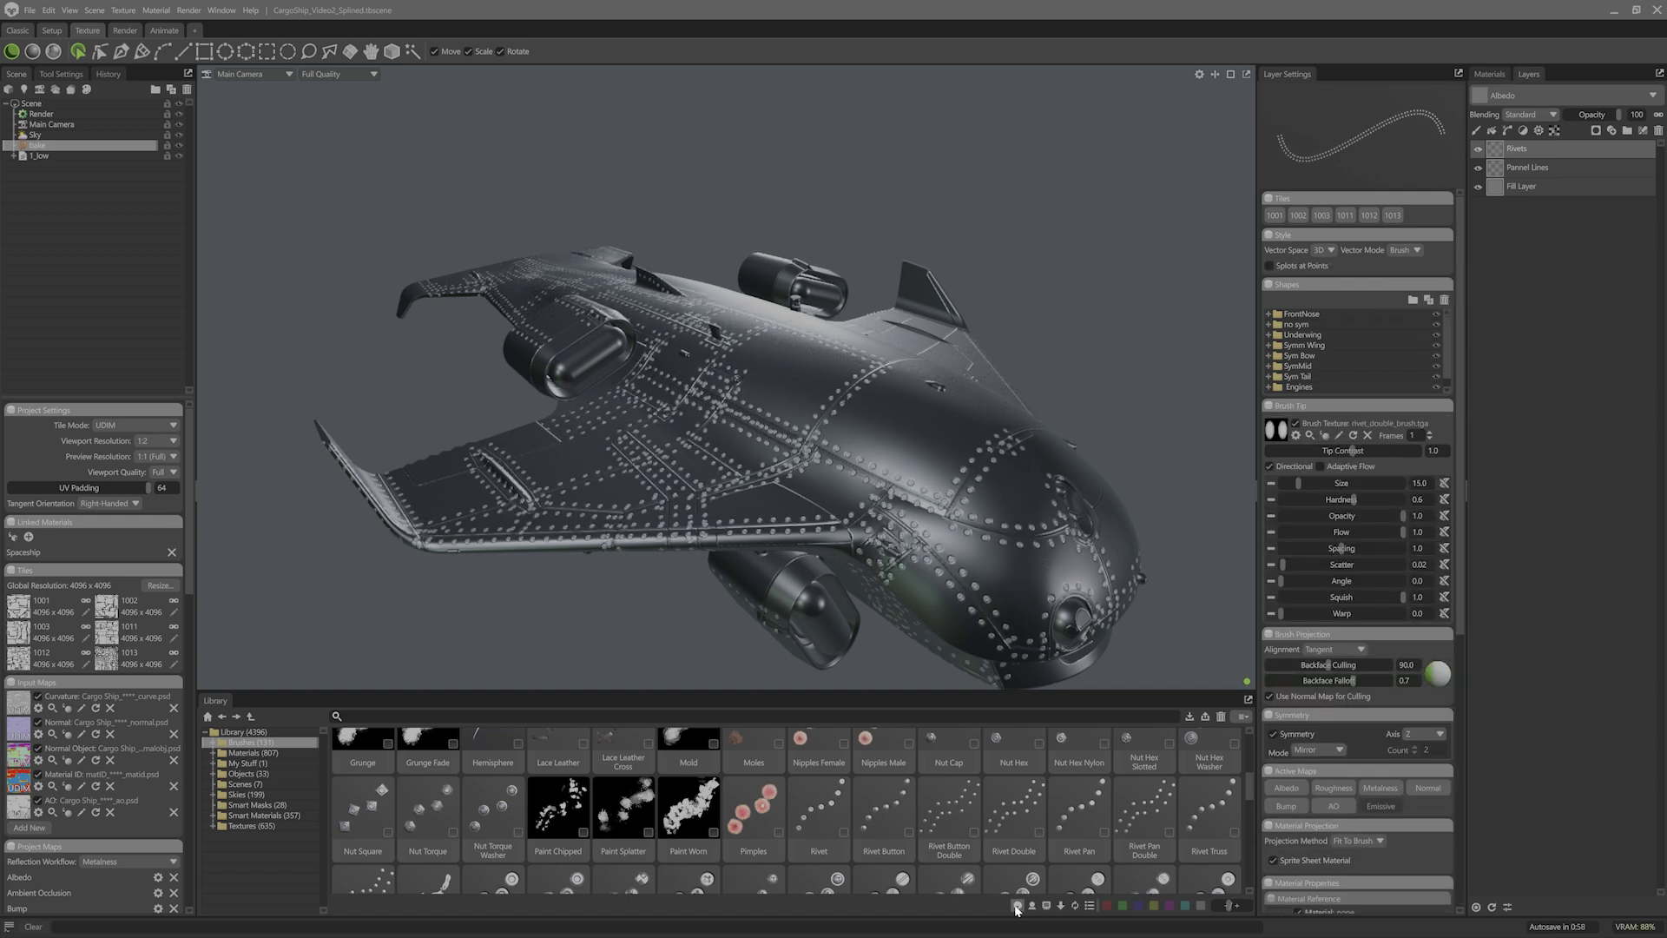
{"action": "scroll", "coordinate": [644, 564], "scroll_direction": "up", "scroll_amount": 3}
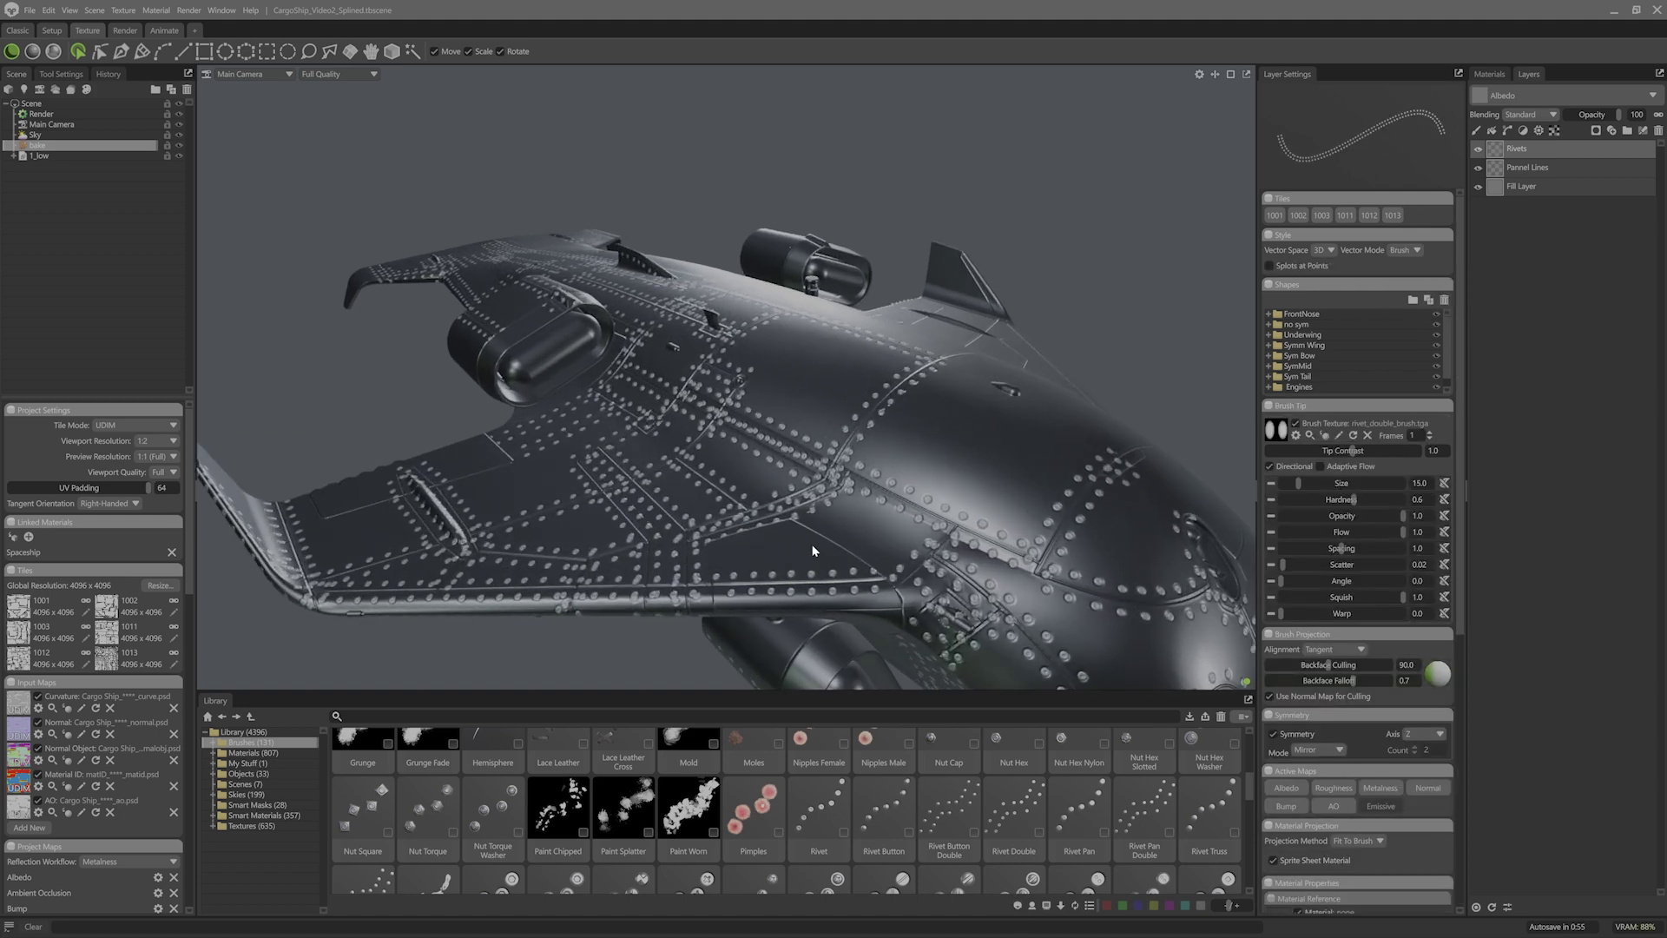
Step: Set the double rivet brush's size to 7 and reduce its spacing to 0.836
{"action": "left_click", "coordinate": [1419, 484]}
{"action": "type", "text": "7"}
{"action": "key", "text": "Return"}
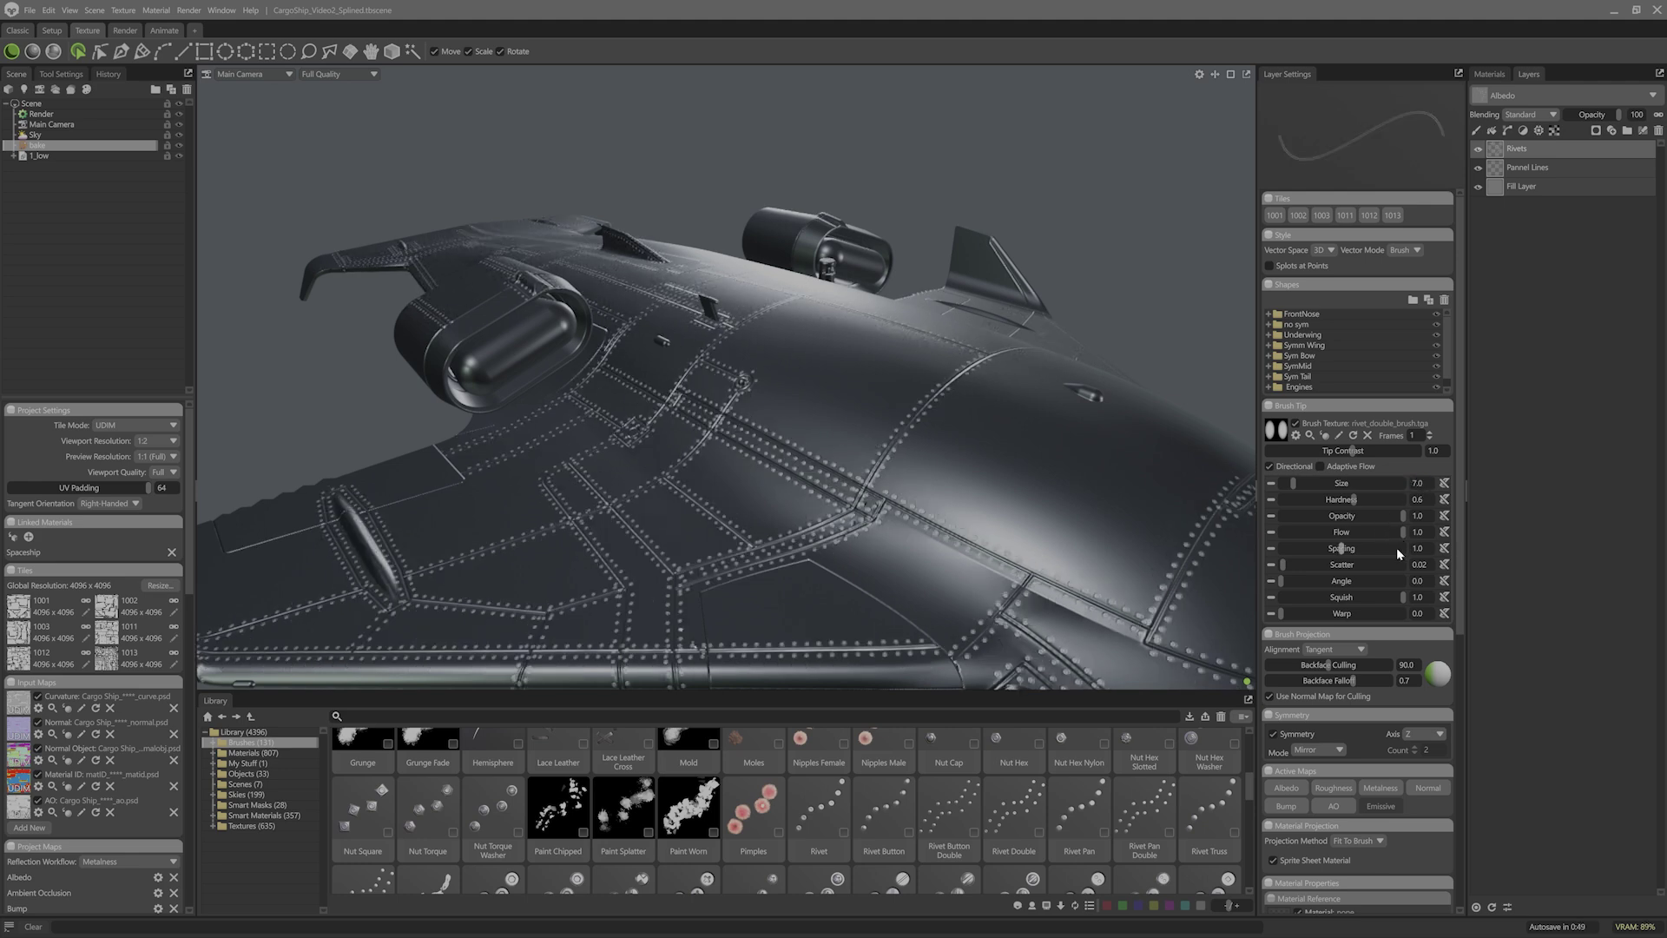
{"action": "left_click_drag", "start_coordinate": [1331, 548], "coordinate": [1321, 548]}
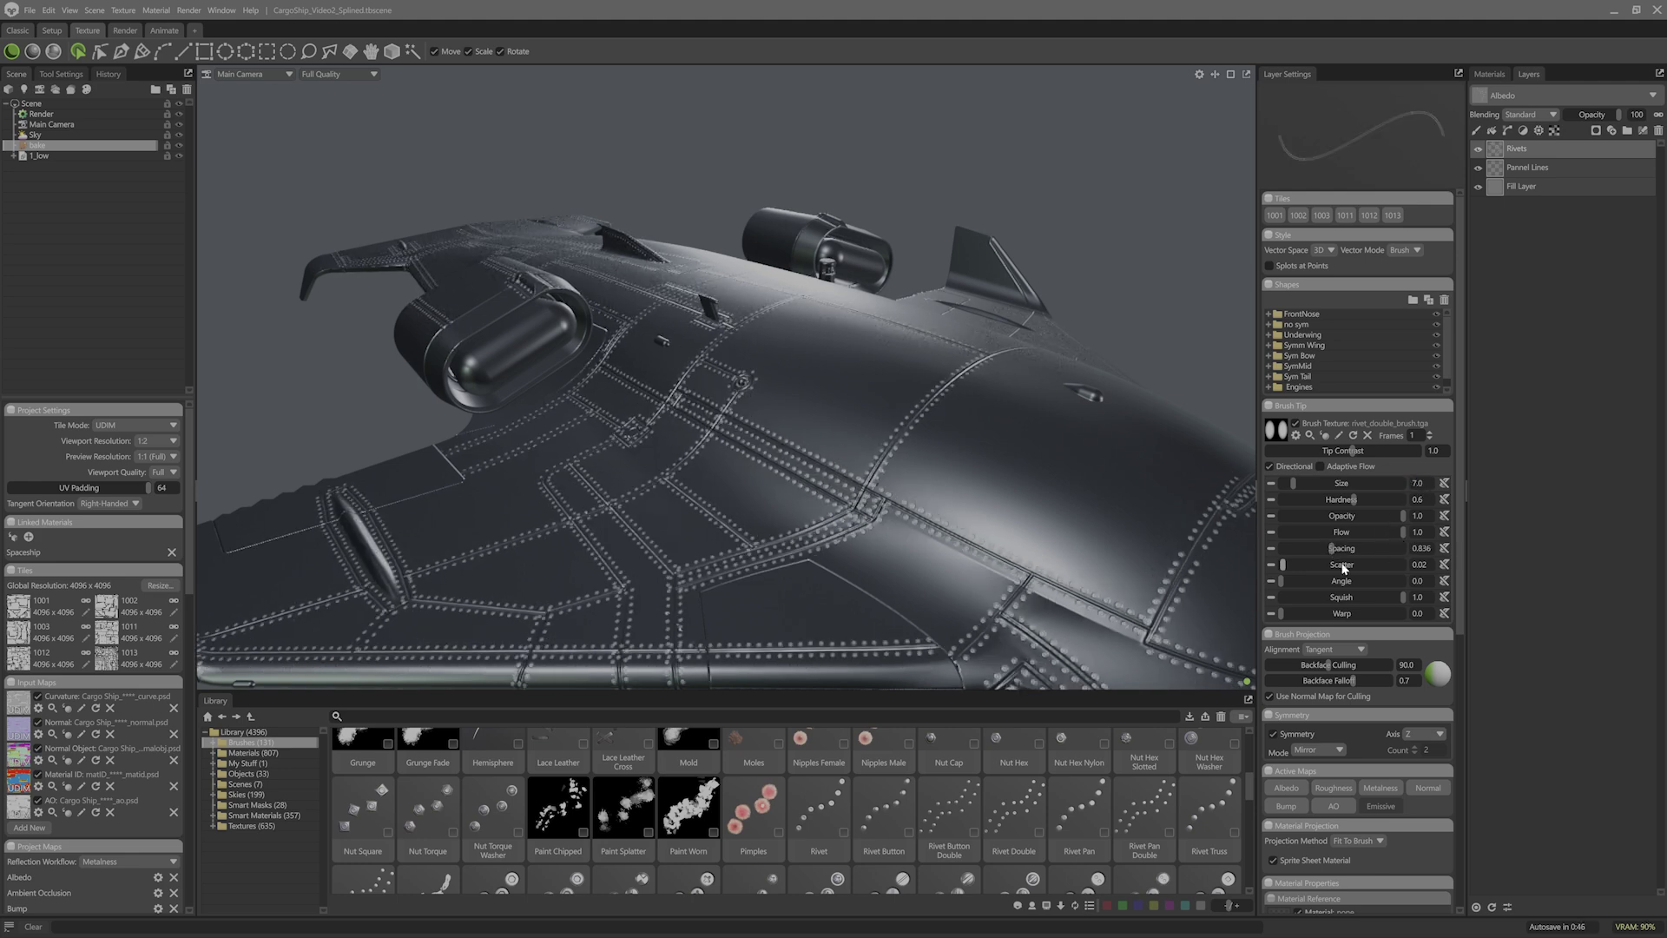
Step: Keep only the Normal map active on the Rivets layer and set the brush size to 6
{"action": "left_click", "coordinate": [1415, 788]}
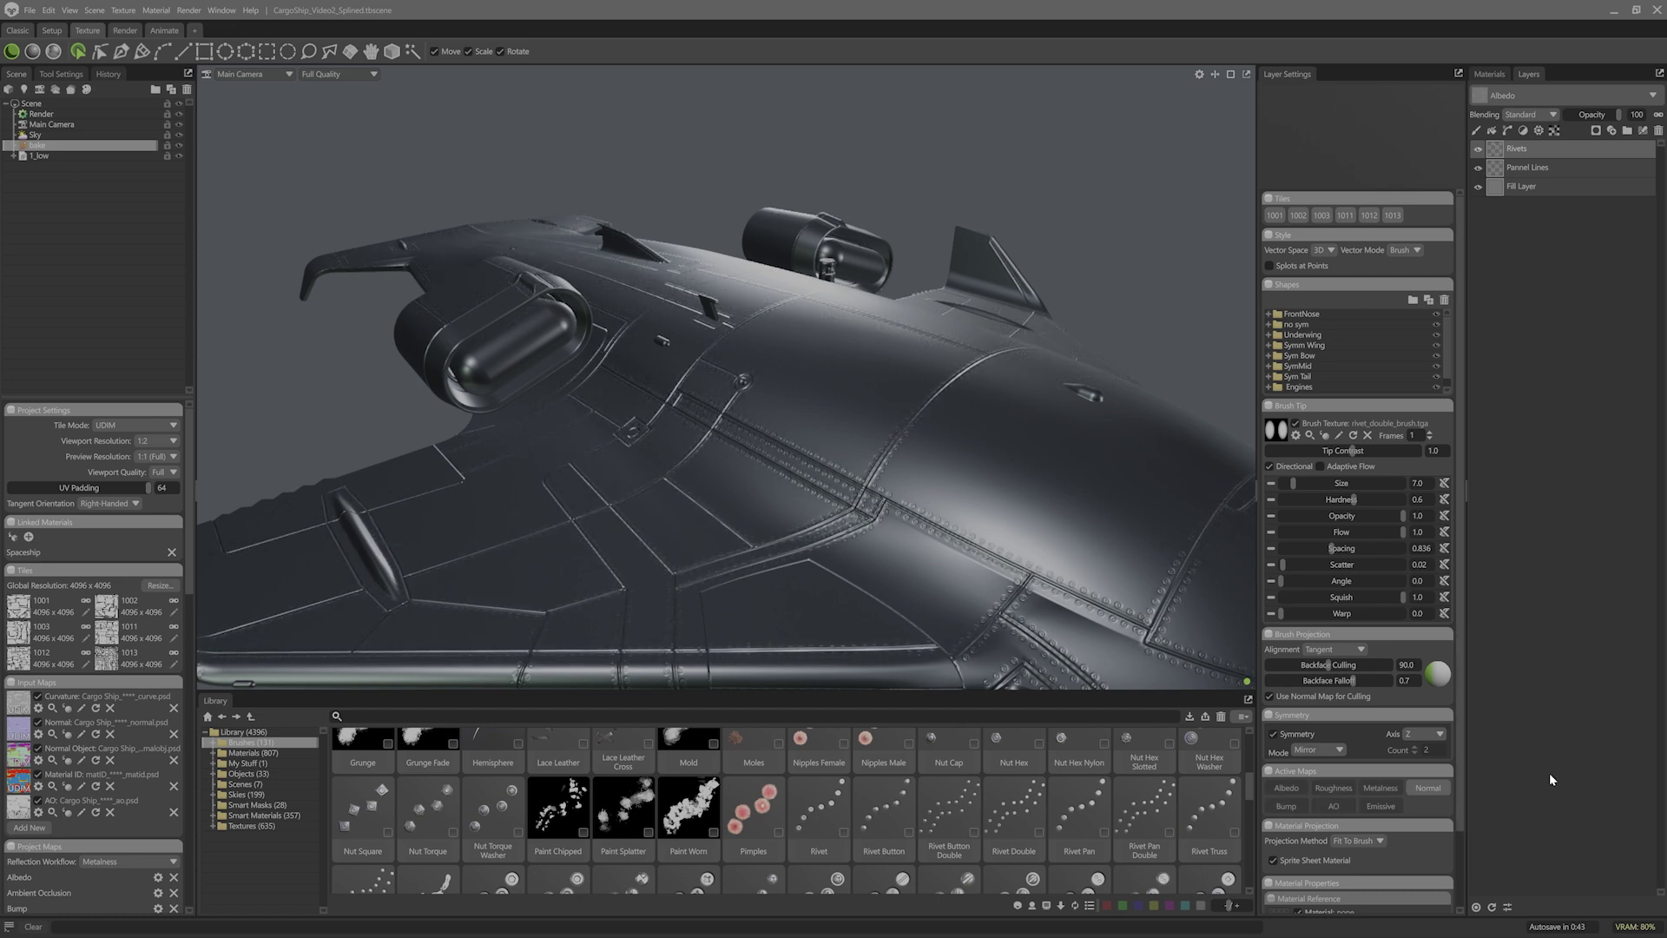
{"action": "double_click", "coordinate": [1415, 483]}
{"action": "type", "text": "6"}
{"action": "key", "text": "Return"}
{"action": "left_click_drag", "start_coordinate": [1120, 467], "coordinate": [1181, 376], "text": "alt"}
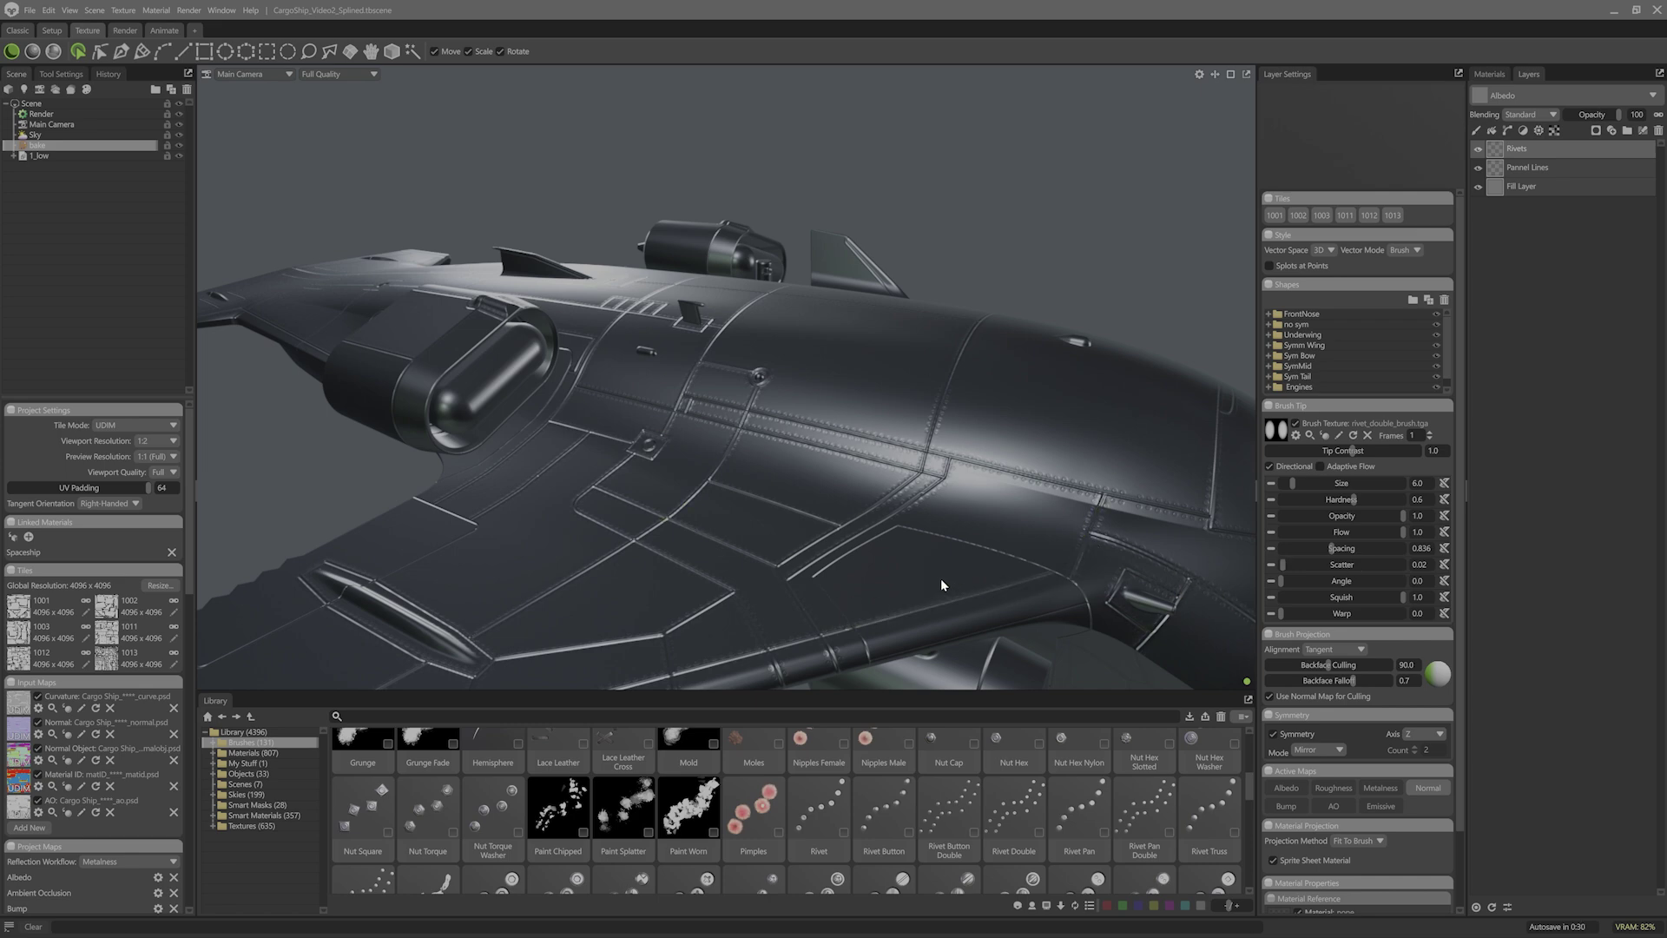
{"action": "left_click_drag", "start_coordinate": [936, 549], "coordinate": [1038, 536], "text": "alt"}
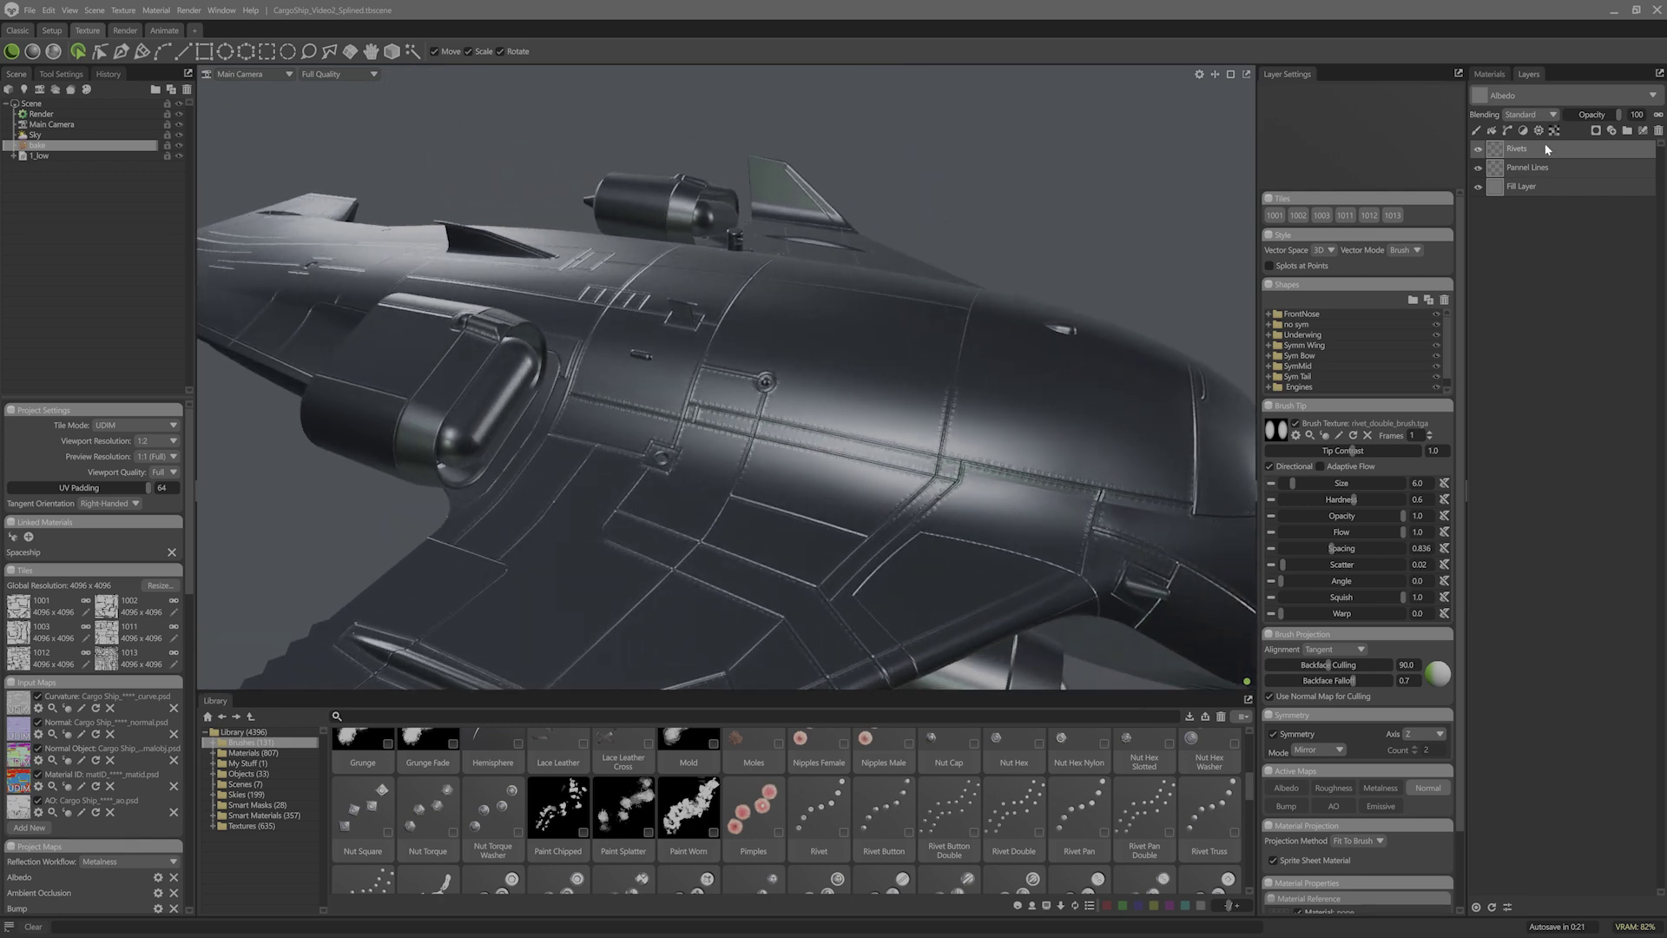
Step: Add a new vector layer above Rivets and name it "Airframe Rivets"
{"action": "left_click", "coordinate": [1507, 130]}
{"action": "type", "text": "Airframe"}
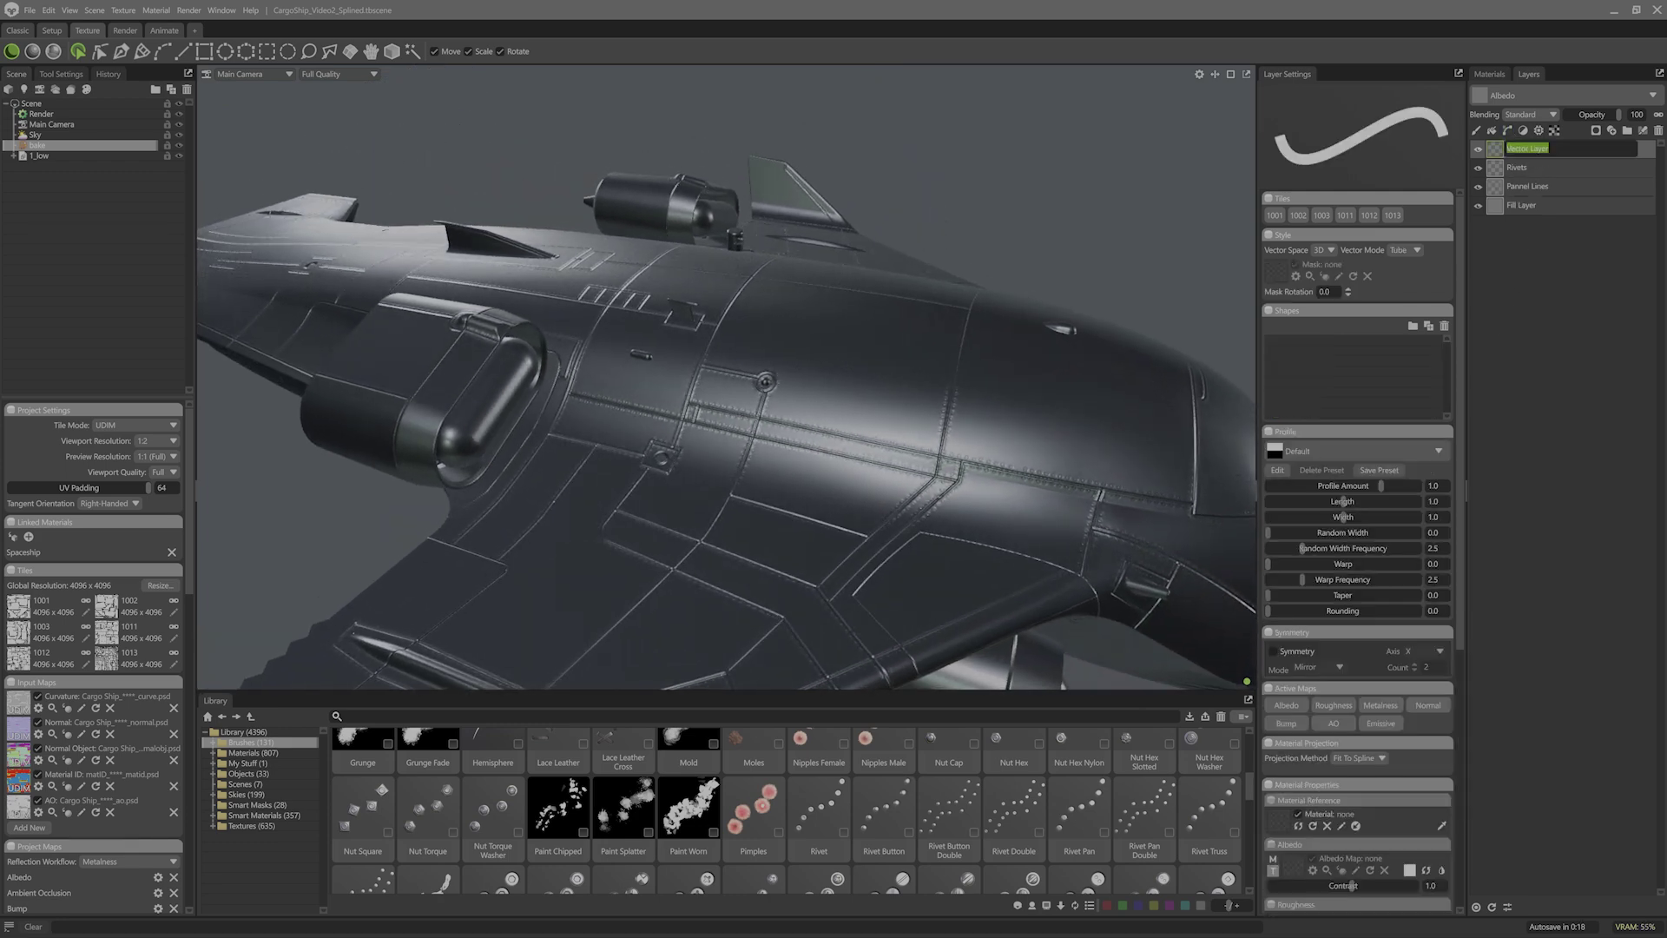
{"action": "type", "text": " Rivets"}
{"action": "key", "text": "Return"}
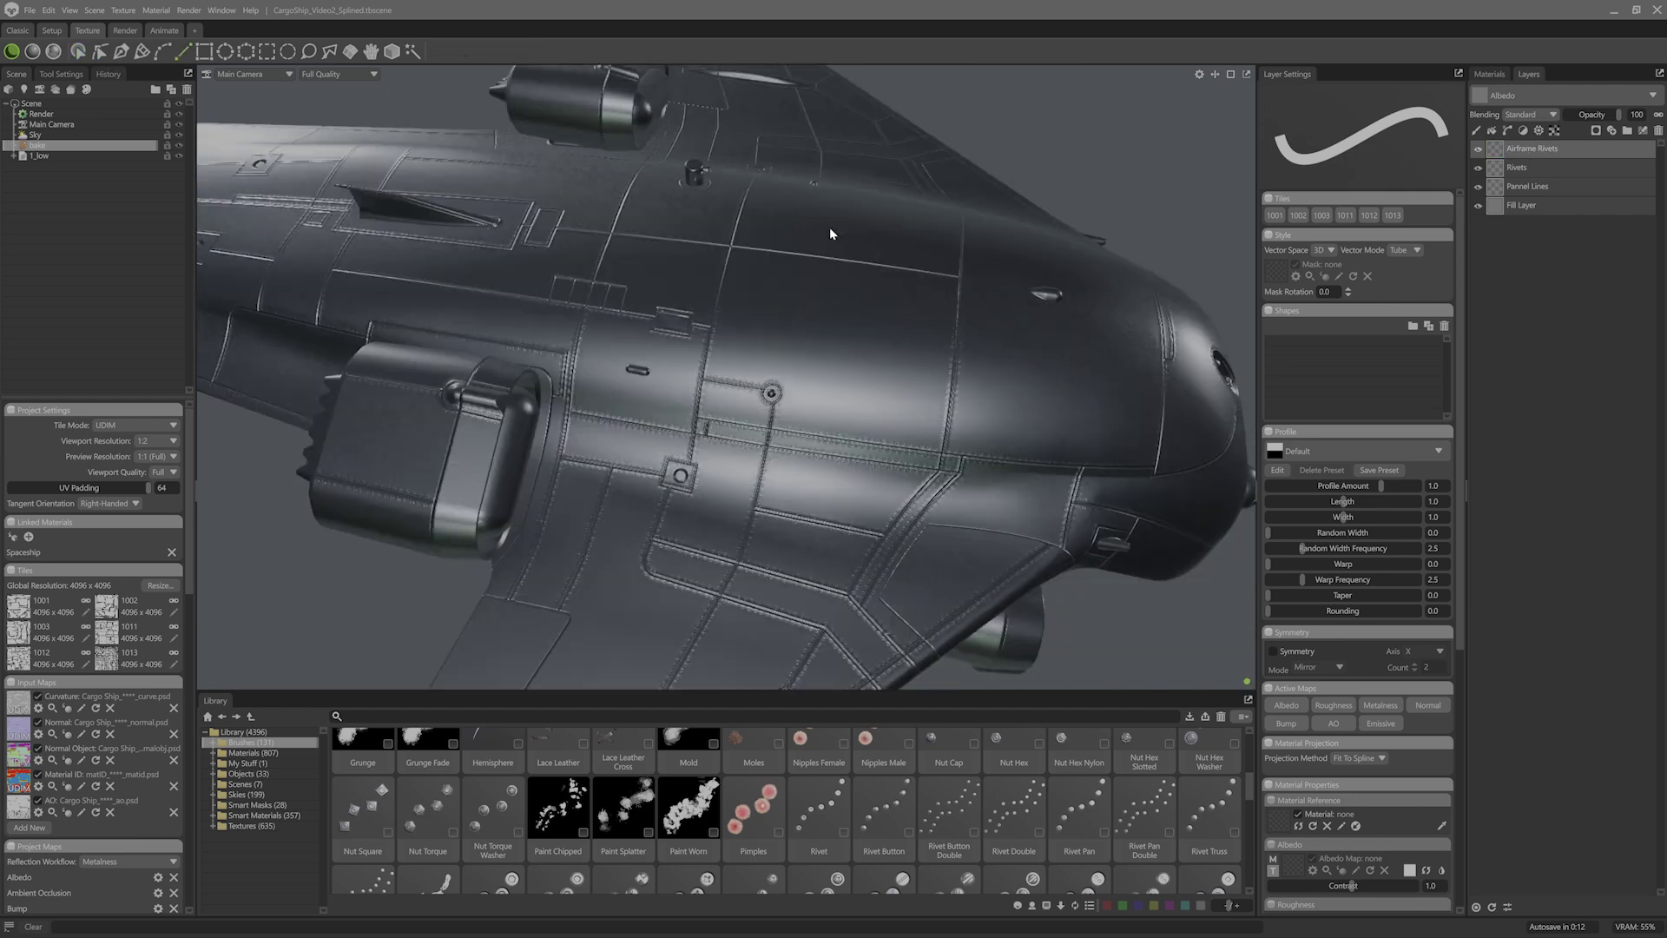
Step: Draw a row of roughly parallel vertical lines along the side of the fuselage and one line across the wing panel
{"action": "mouse_move", "coordinate": [919, 254]}
{"action": "left_mouse_down"}
{"action": "mouse_move", "coordinate": [912, 456]}
{"action": "mouse_move", "coordinate": [917, 433]}
{"action": "left_mouse_up"}
{"action": "left_click_drag", "start_coordinate": [836, 248], "coordinate": [830, 427]}
{"action": "left_click_drag", "start_coordinate": [1004, 257], "coordinate": [1009, 434]}
{"action": "left_click_drag", "start_coordinate": [1089, 271], "coordinate": [1091, 429]}
{"action": "left_click_drag", "start_coordinate": [1180, 298], "coordinate": [1172, 472]}
{"action": "left_click_drag", "start_coordinate": [607, 603], "coordinate": [816, 636]}
{"action": "left_click_drag", "start_coordinate": [651, 241], "coordinate": [644, 308]}
{"action": "left_click_drag", "start_coordinate": [784, 246], "coordinate": [776, 377]}
{"action": "left_click_drag", "start_coordinate": [642, 333], "coordinate": [630, 429]}
Step: Continue the row of vertical lines along the rear fuselage above the engine and toward the tail
{"action": "middle_click_drag", "start_coordinate": [686, 581], "coordinate": [828, 485], "text": "alt"}
{"action": "left_click_drag", "start_coordinate": [649, 164], "coordinate": [635, 265]}
{"action": "left_click_drag", "start_coordinate": [573, 172], "coordinate": [563, 241]}
{"action": "left_click_drag", "start_coordinate": [495, 170], "coordinate": [476, 269]}
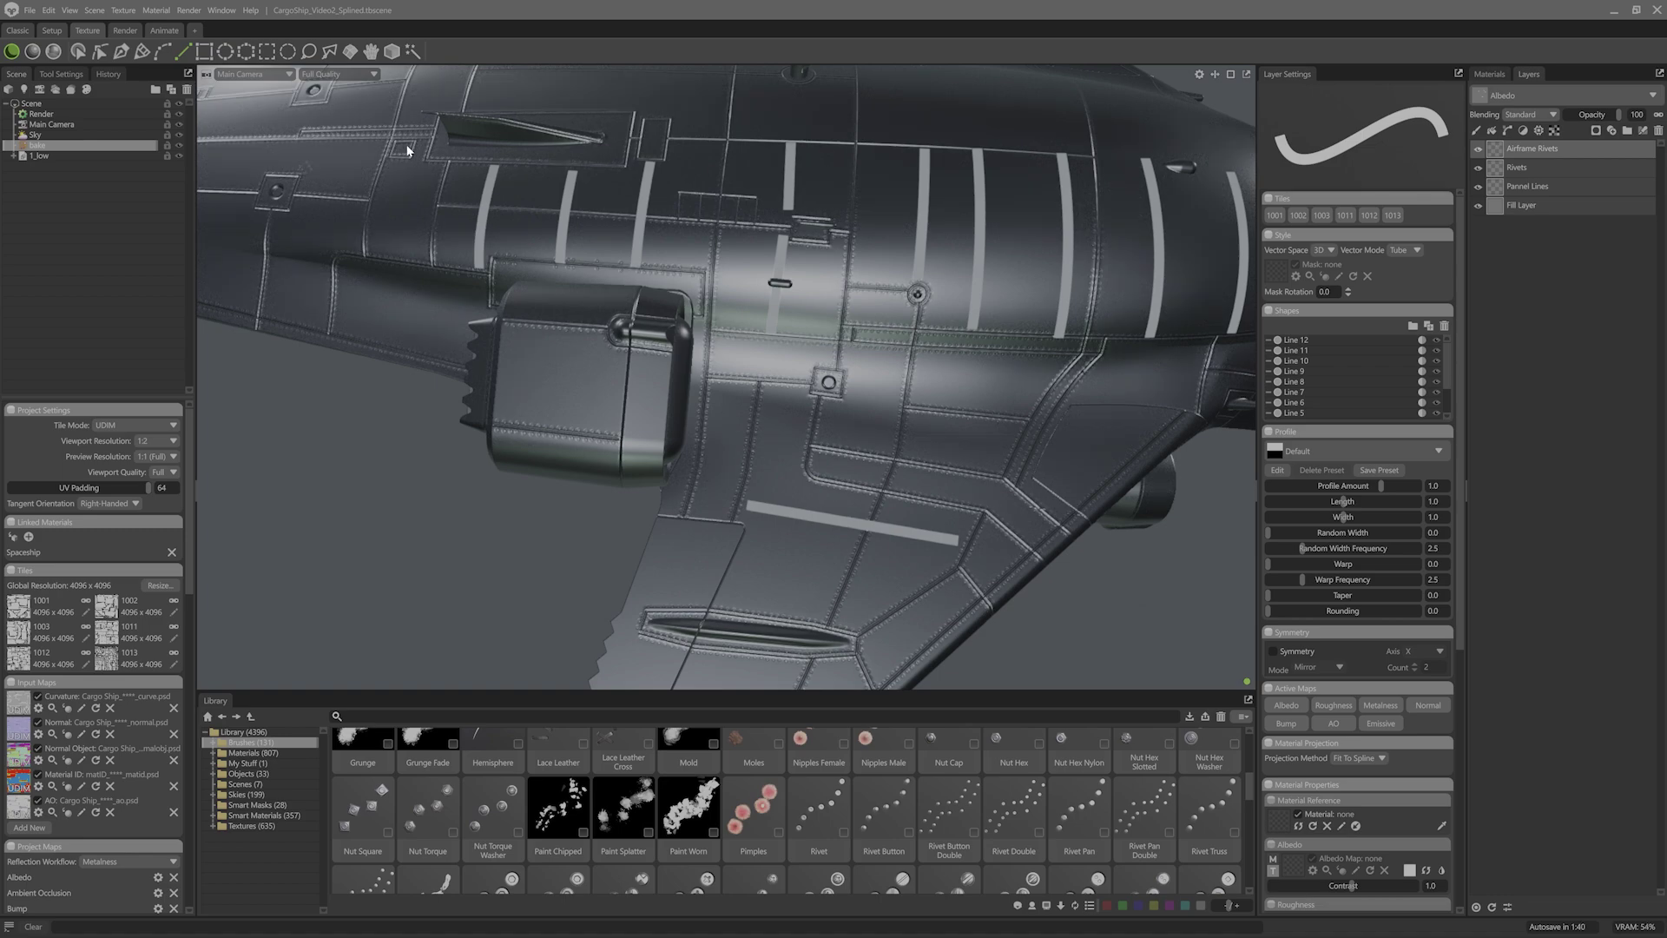
{"action": "middle_click_drag", "start_coordinate": [375, 278], "coordinate": [647, 297], "text": "alt"}
{"action": "left_click_drag", "start_coordinate": [425, 256], "coordinate": [413, 308]}
Step: Draw two more lines across the outer wing panels, parallel to the existing wing line
{"action": "middle_click_drag", "start_coordinate": [848, 461], "coordinate": [538, 256], "text": "alt"}
{"action": "left_click_drag", "start_coordinate": [750, 403], "coordinate": [856, 423]}
{"action": "left_click_drag", "start_coordinate": [638, 518], "coordinate": [737, 542]}
Step: Turn on mirror symmetry for the Airframe Rivets layer and set its axis to Z
{"action": "mouse_move", "coordinate": [738, 521]}
{"action": "left_mouse_down", "text": "alt"}
{"action": "mouse_move", "coordinate": [659, 431]}
{"action": "mouse_move", "coordinate": [695, 425]}
{"action": "left_mouse_up", "text": "alt"}
{"action": "left_click", "coordinate": [1274, 652]}
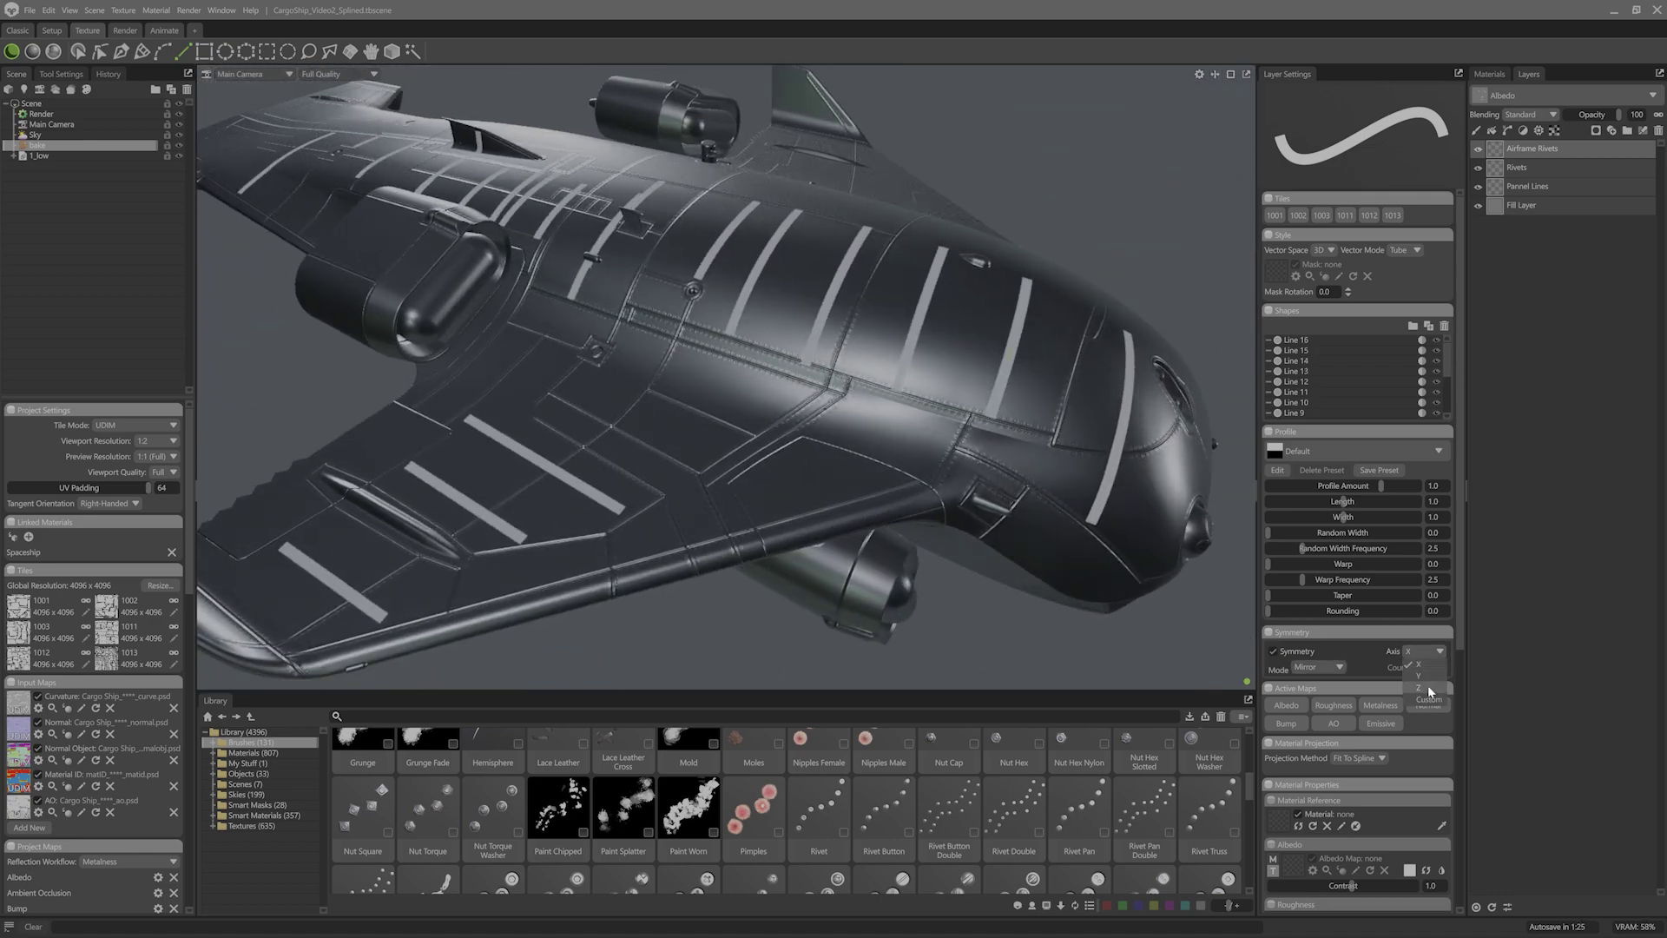
{"action": "left_click", "coordinate": [1427, 686]}
Step: Apply the Rivet brush to the Airframe Rivets lines with only the Normal map active, size 7 and spacing 0.994
{"action": "mouse_move", "coordinate": [819, 828]}
{"action": "left_mouse_down"}
{"action": "mouse_move", "coordinate": [999, 772]}
{"action": "mouse_move", "coordinate": [1415, 430]}
{"action": "mouse_move", "coordinate": [1439, 310]}
{"action": "left_mouse_up"}
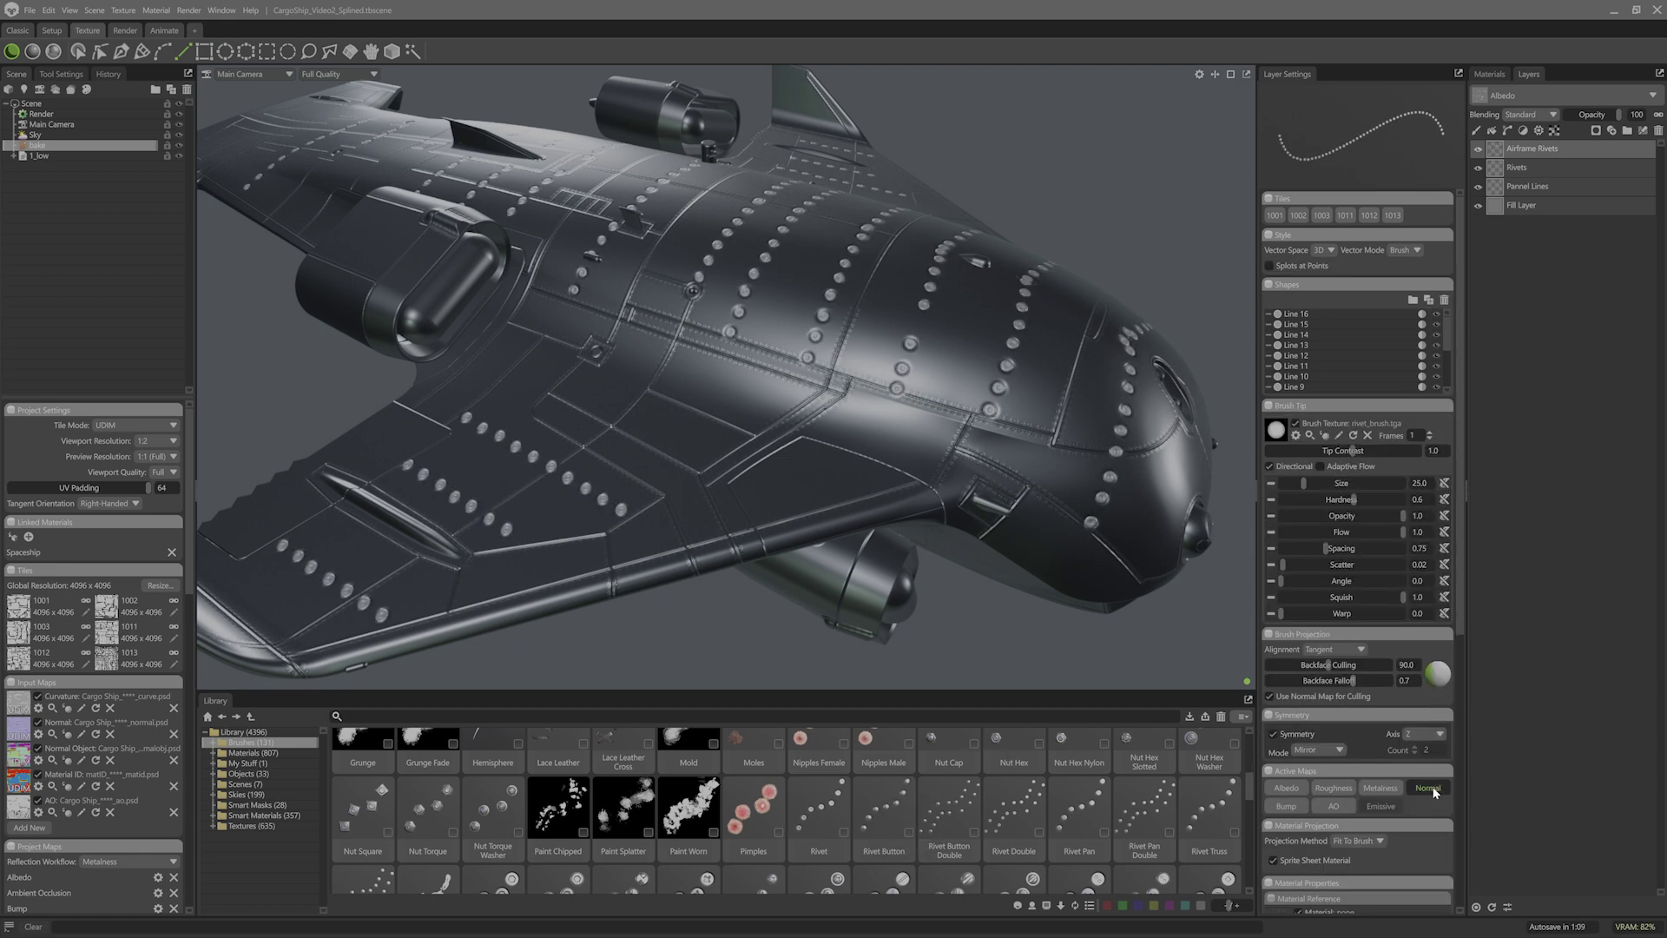
{"action": "left_click", "coordinate": [1429, 789]}
{"action": "left_click", "coordinate": [1419, 483]}
{"action": "type", "text": "7"}
{"action": "key", "text": "Return"}
{"action": "left_click_drag", "start_coordinate": [1334, 548], "coordinate": [1342, 548]}
Step: Duplicate the Airframe Rivets layer and apply the Default brush to the copy
{"action": "right_click", "coordinate": [1532, 149]}
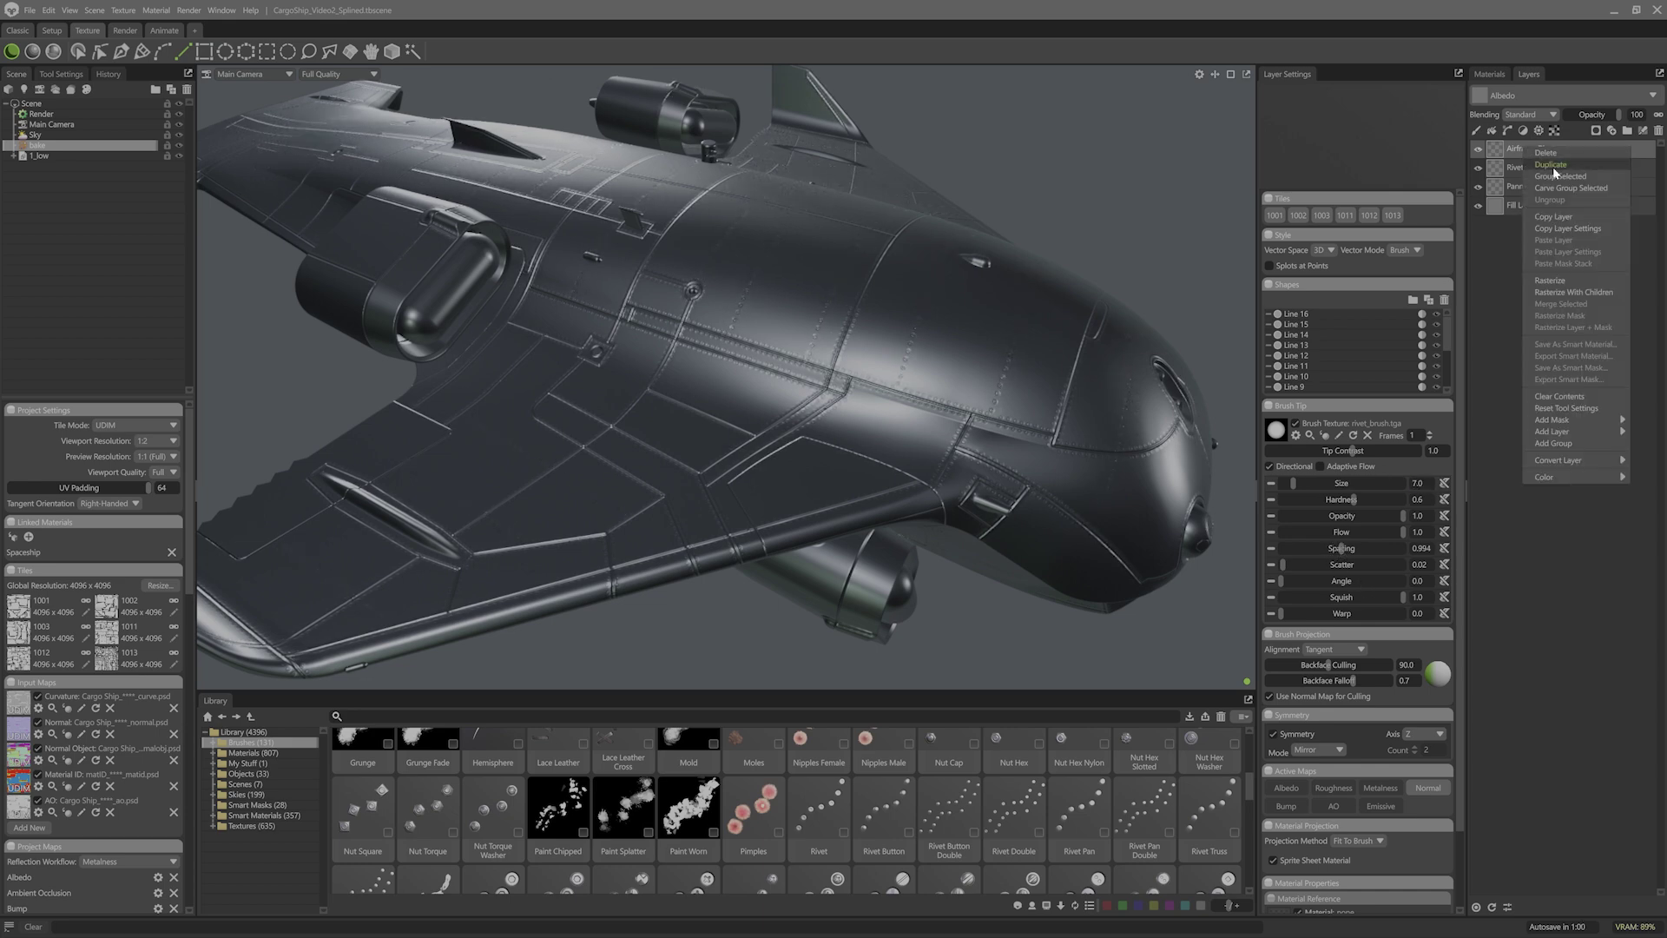
{"action": "left_click", "coordinate": [1550, 164]}
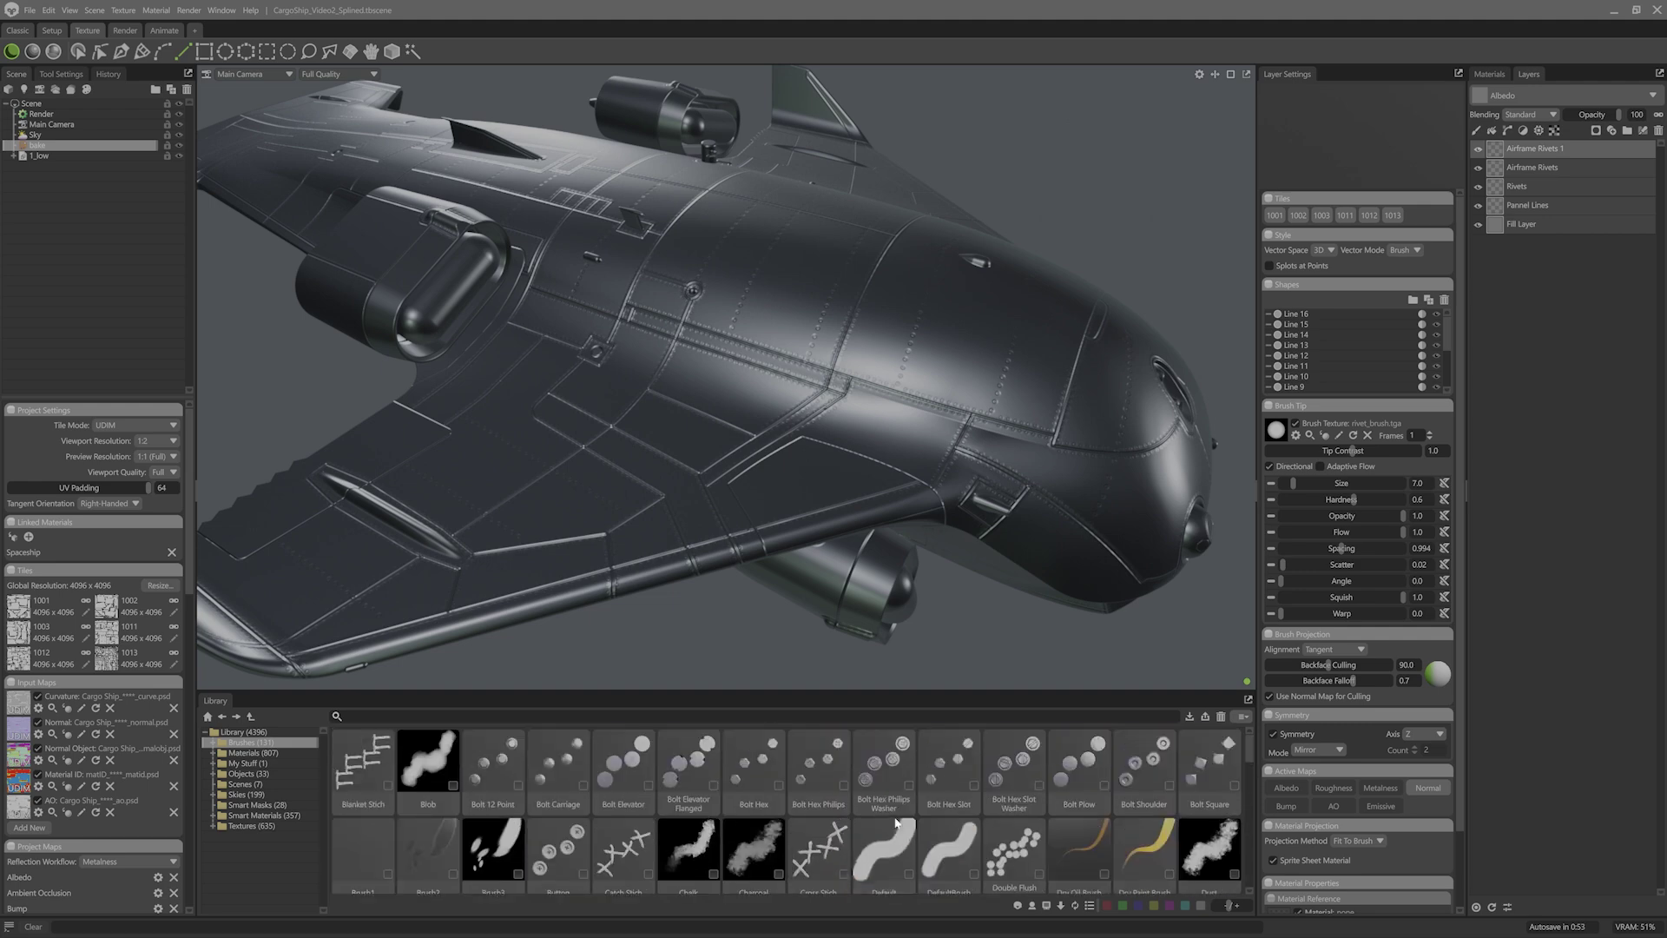
{"action": "left_click_drag", "start_coordinate": [1365, 480], "coordinate": [1444, 420]}
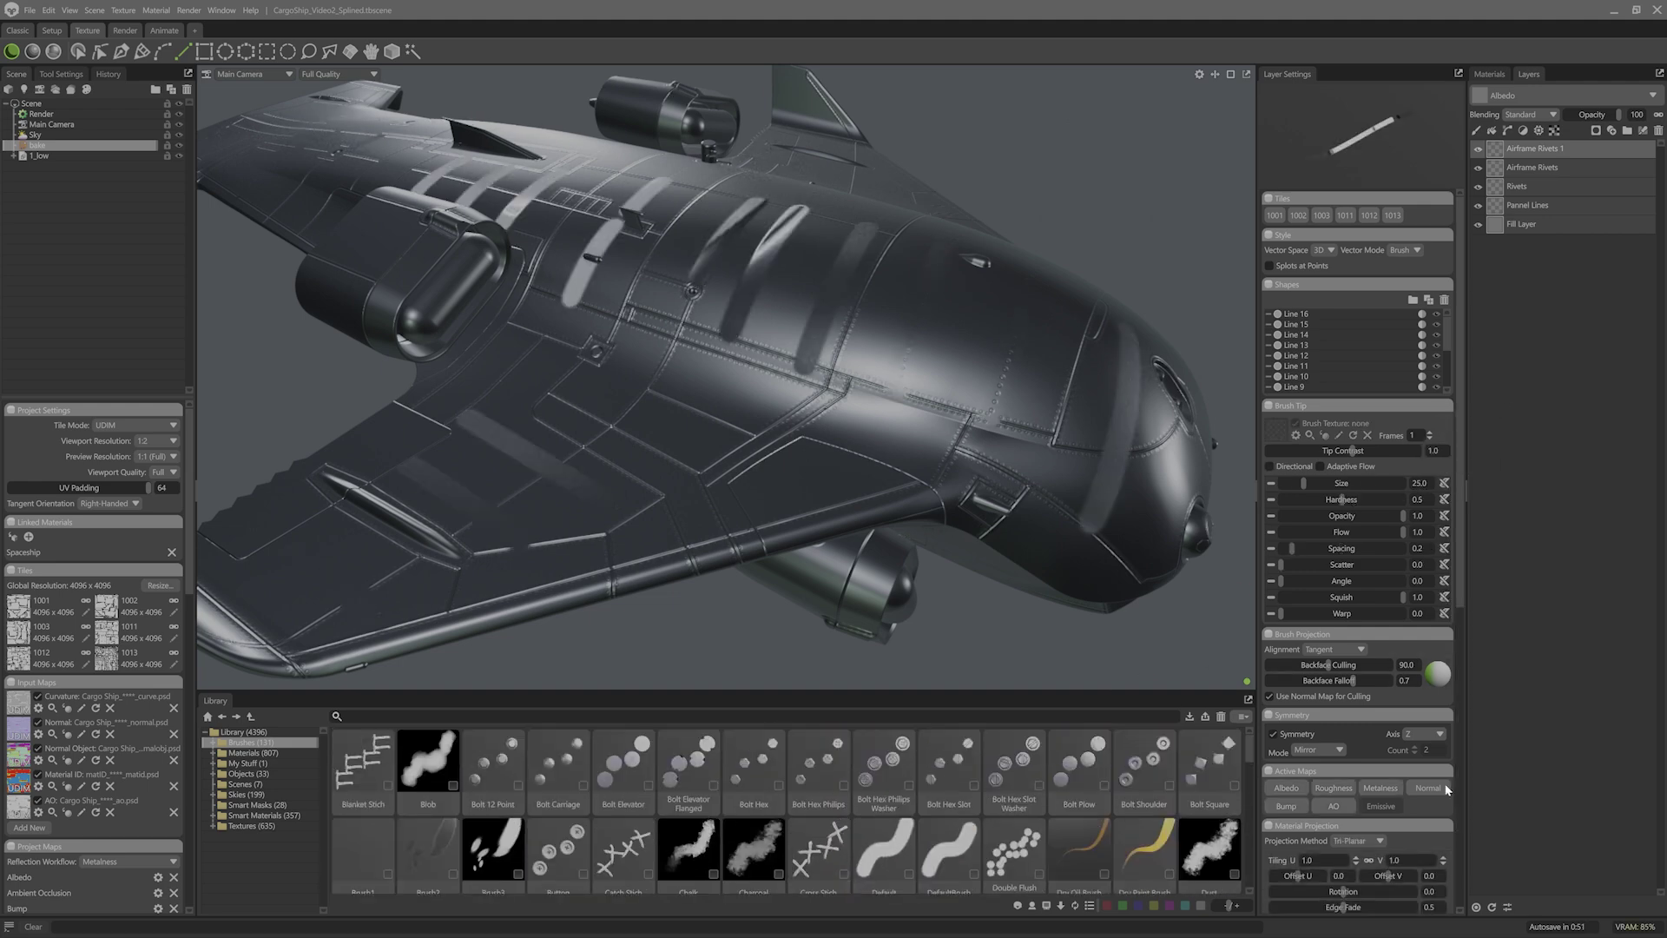
Step: Keep only the Bump map active on the duplicated layer, lower its bump amount and set the brush hardness to 0
{"action": "left_click", "coordinate": [1286, 807]}
{"action": "scroll", "coordinate": [1311, 846], "scroll_direction": "down", "scroll_amount": 3}
{"action": "left_click_drag", "start_coordinate": [1311, 883], "coordinate": [1300, 883]}
{"action": "left_click_drag", "start_coordinate": [1343, 321], "coordinate": [1266, 321]}
Step: Move the duplicated Airframe Rivets 1 layer below Pannel Lines and add a Blur adjustment layer above it with a changed blur radius
{"action": "mouse_move", "coordinate": [1566, 151]}
{"action": "left_mouse_down"}
{"action": "mouse_move", "coordinate": [1604, 184]}
{"action": "mouse_move", "coordinate": [1591, 214]}
{"action": "left_mouse_up"}
{"action": "left_click", "coordinate": [1523, 130]}
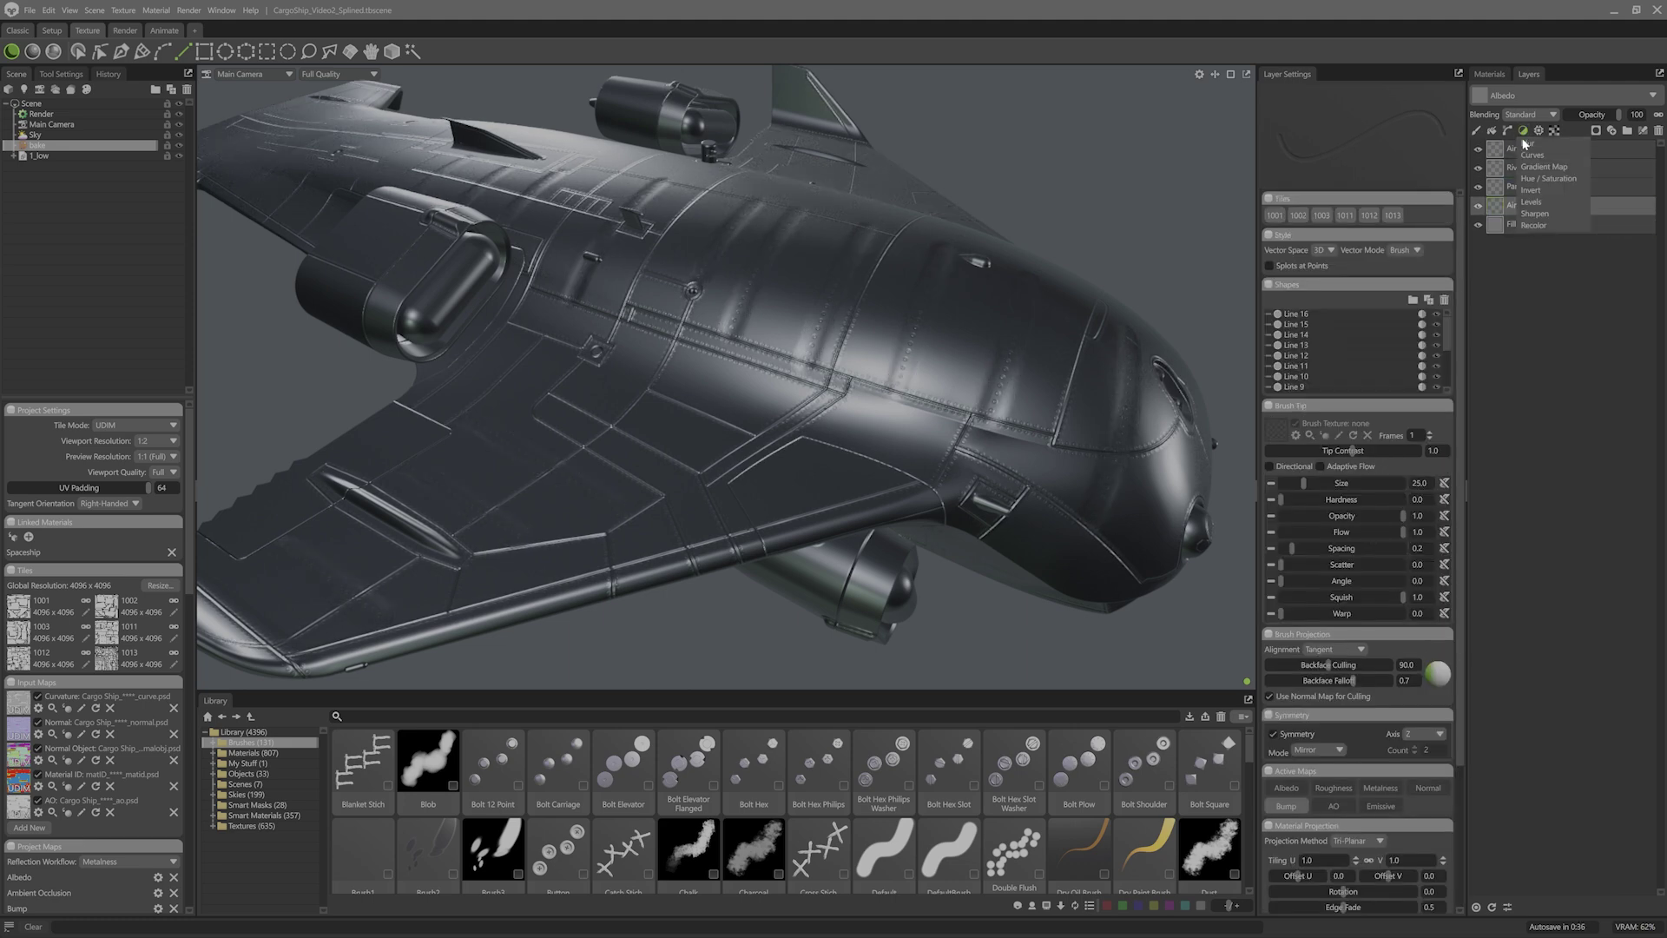
{"action": "left_click", "coordinate": [1526, 144]}
{"action": "left_click_drag", "start_coordinate": [1326, 197], "coordinate": [1339, 199]}
{"action": "left_click_drag", "start_coordinate": [943, 342], "coordinate": [838, 243], "text": "alt"}
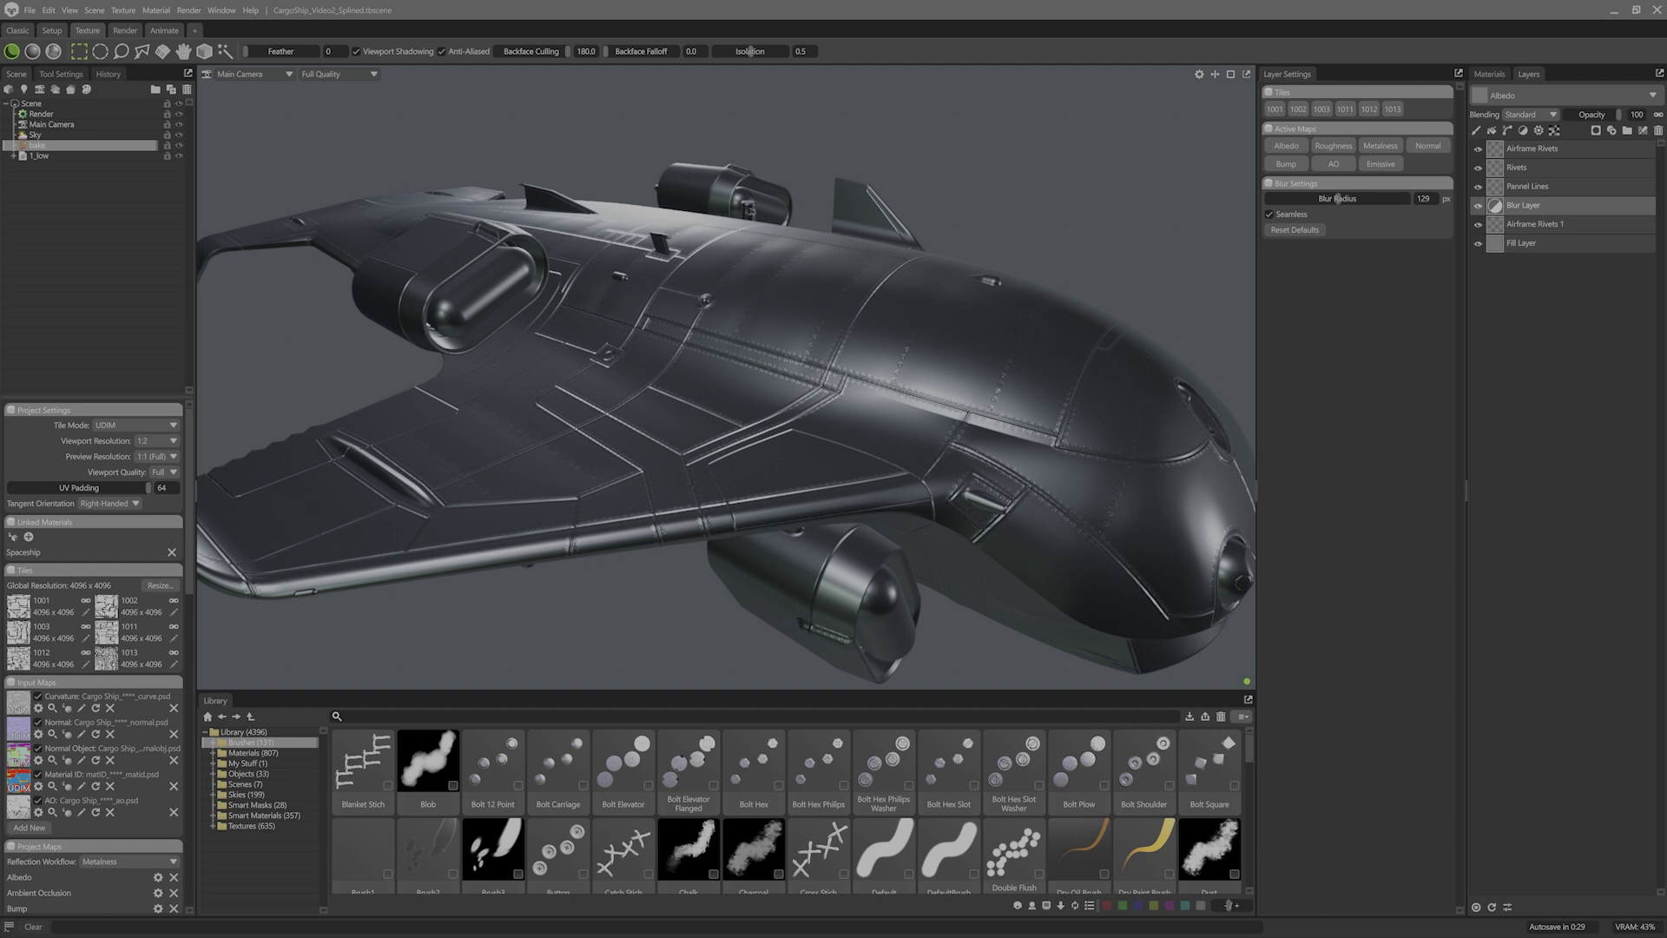
Step: Add a paint mask to the Rivets layer
{"action": "left_click", "coordinate": [1534, 224]}
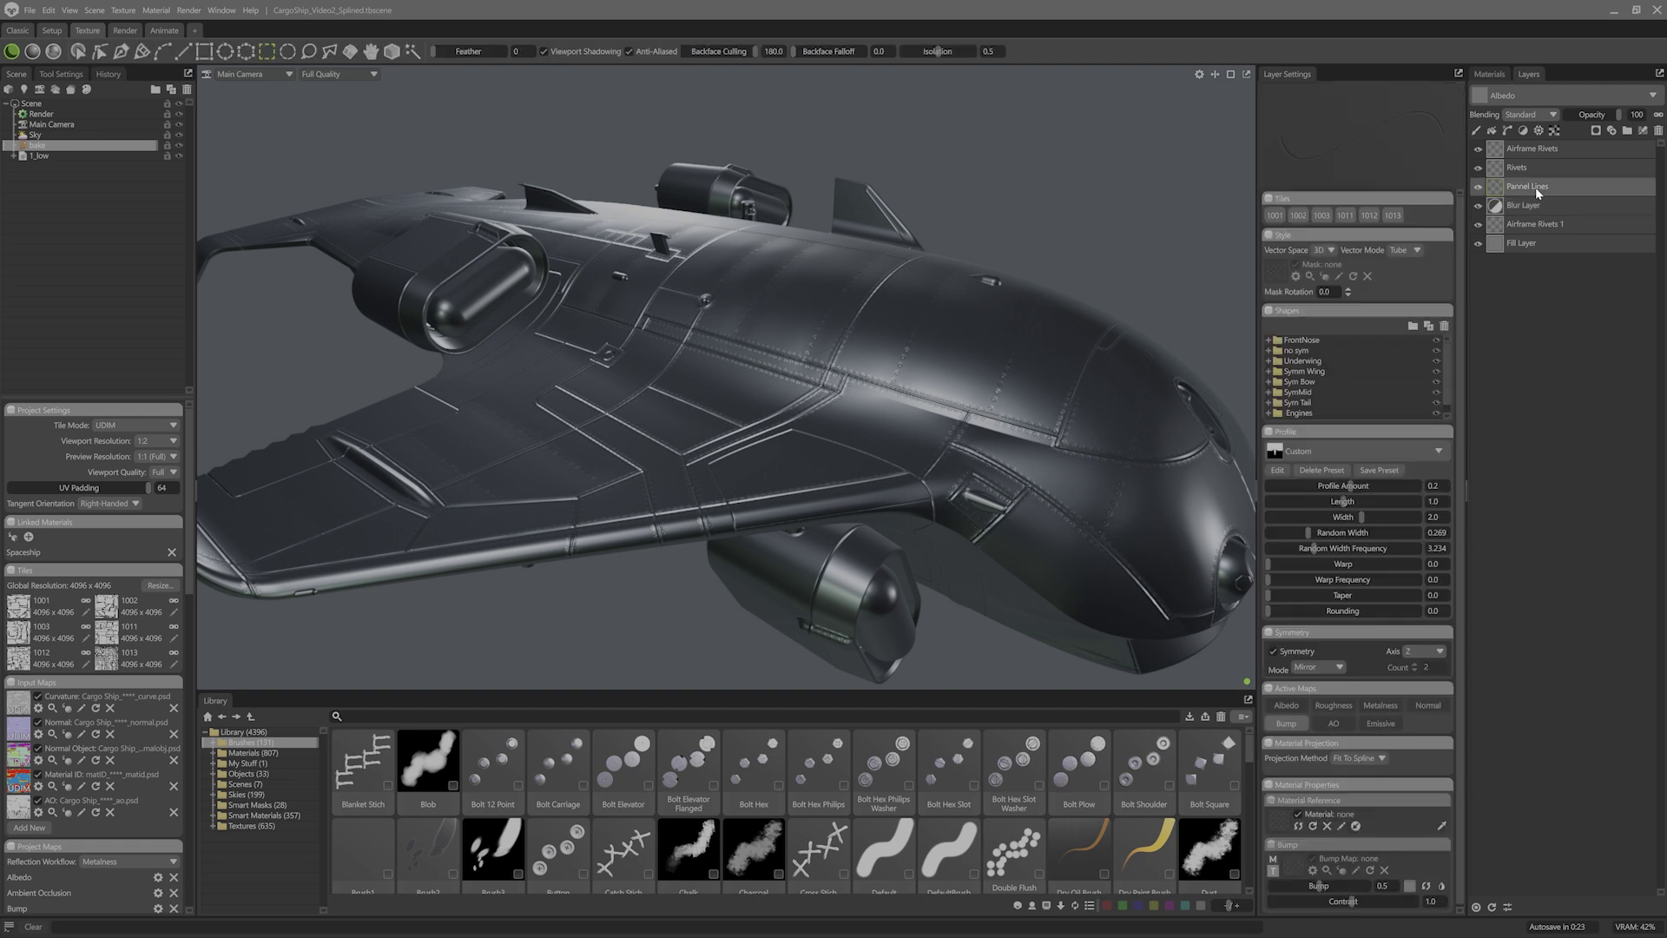
{"action": "left_click", "coordinate": [1596, 130]}
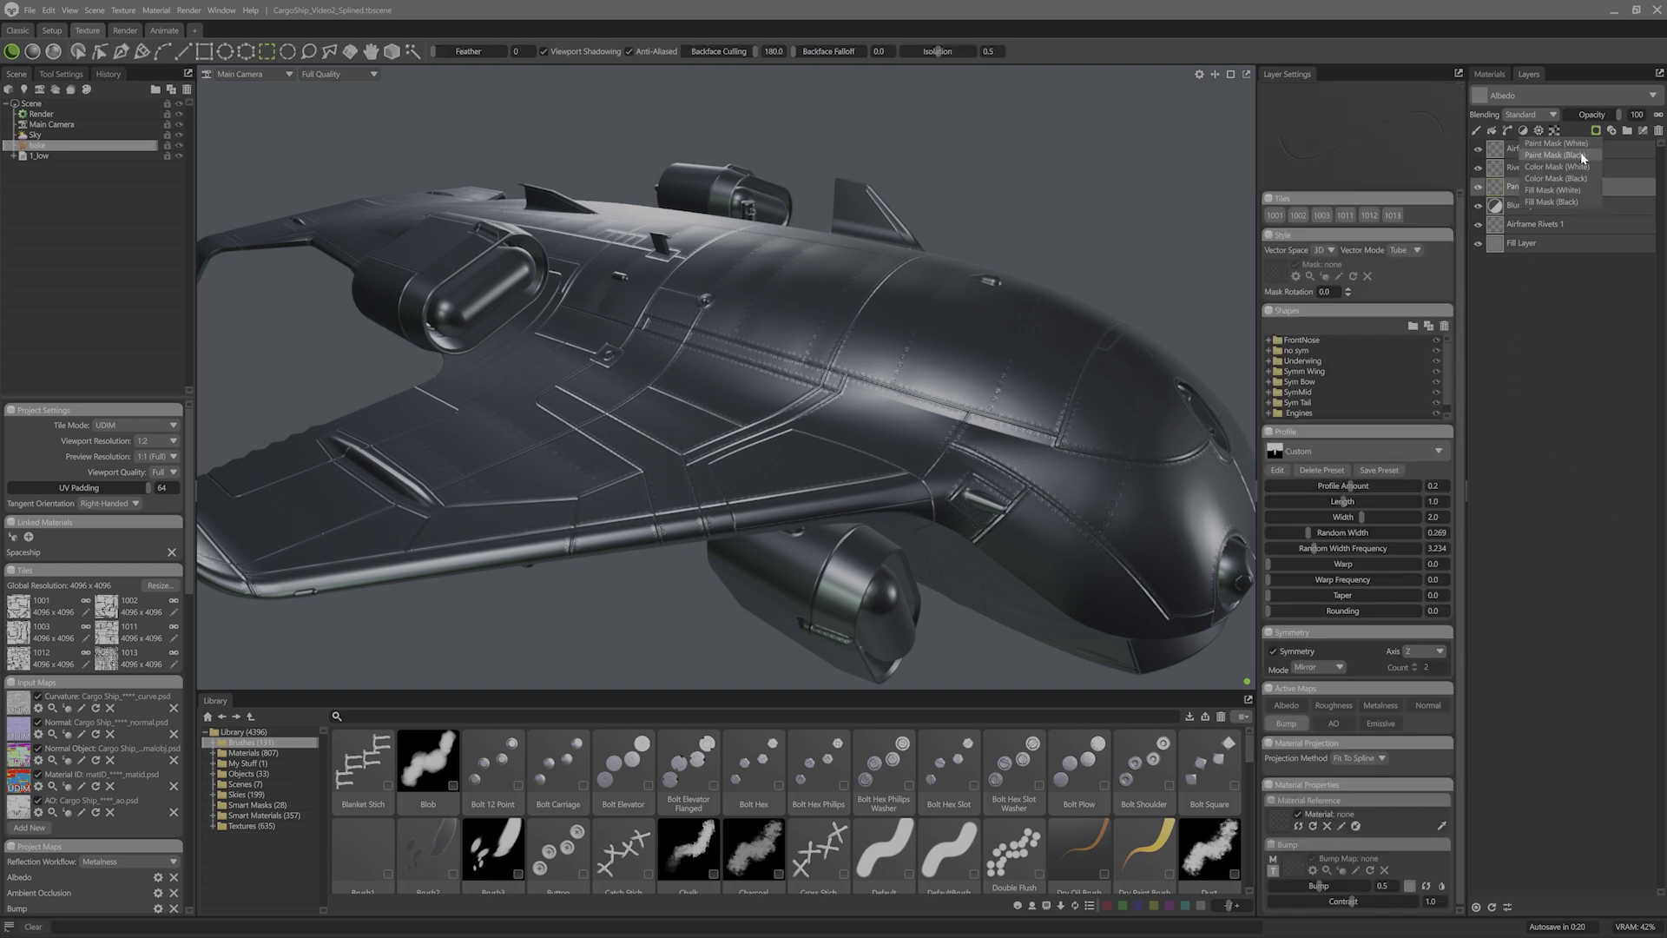
{"action": "left_click", "coordinate": [1554, 155]}
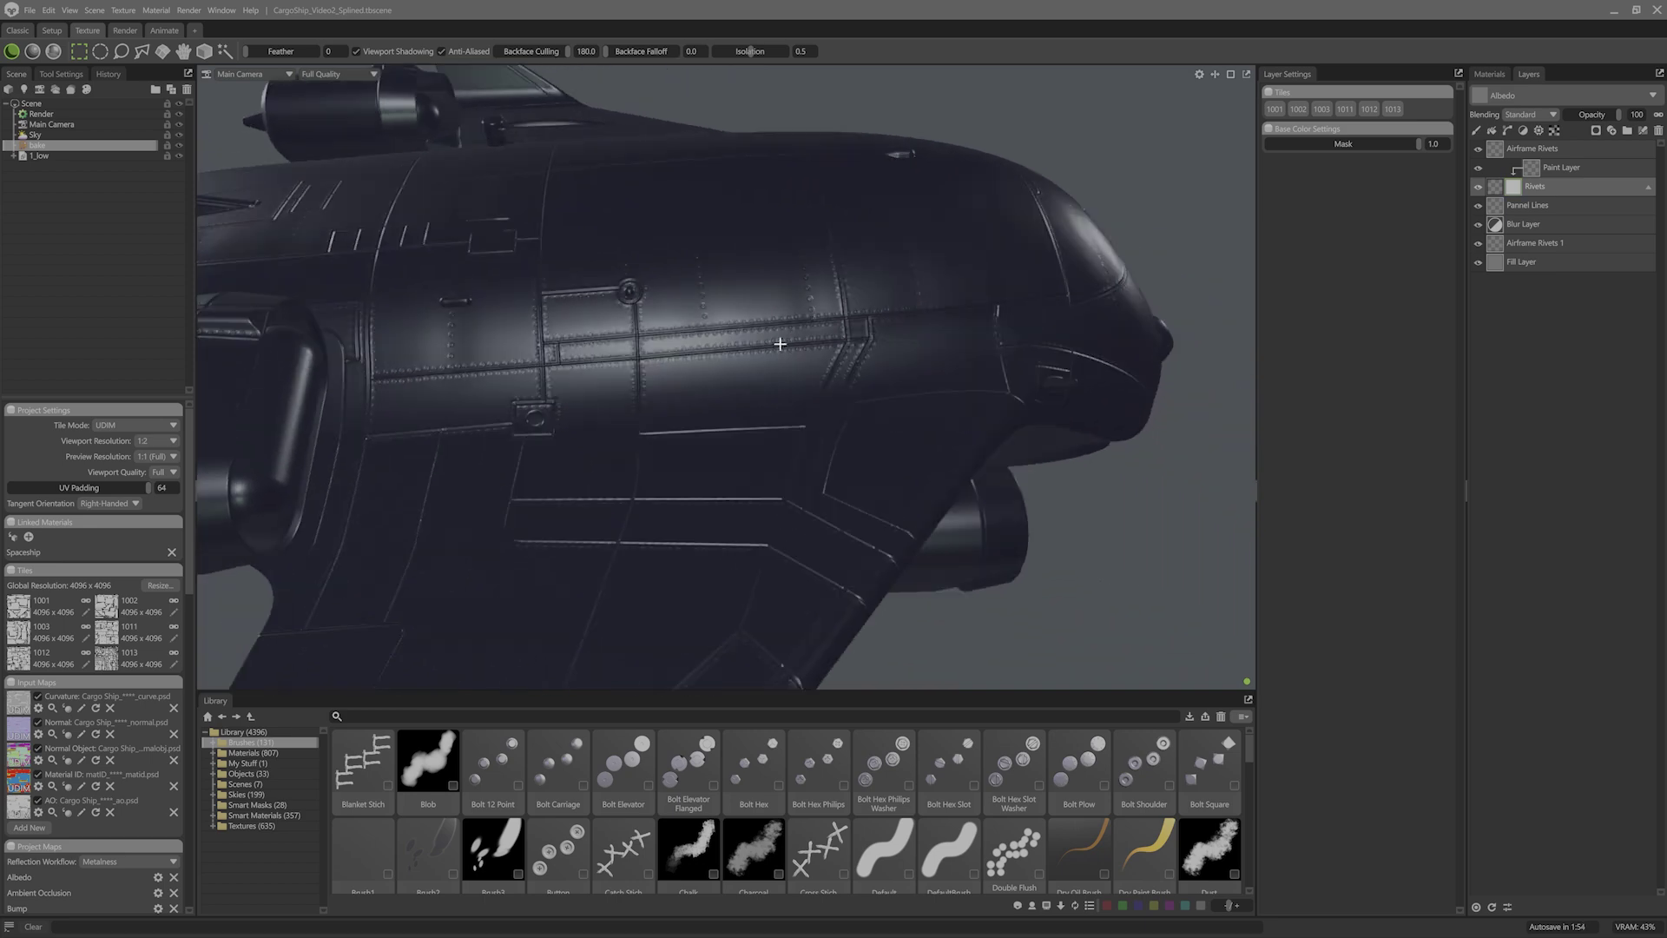
Step: Set up the paint brush for the Rivets mask with size 5.0 and mask value 0.0
{"action": "left_click", "coordinate": [162, 51]}
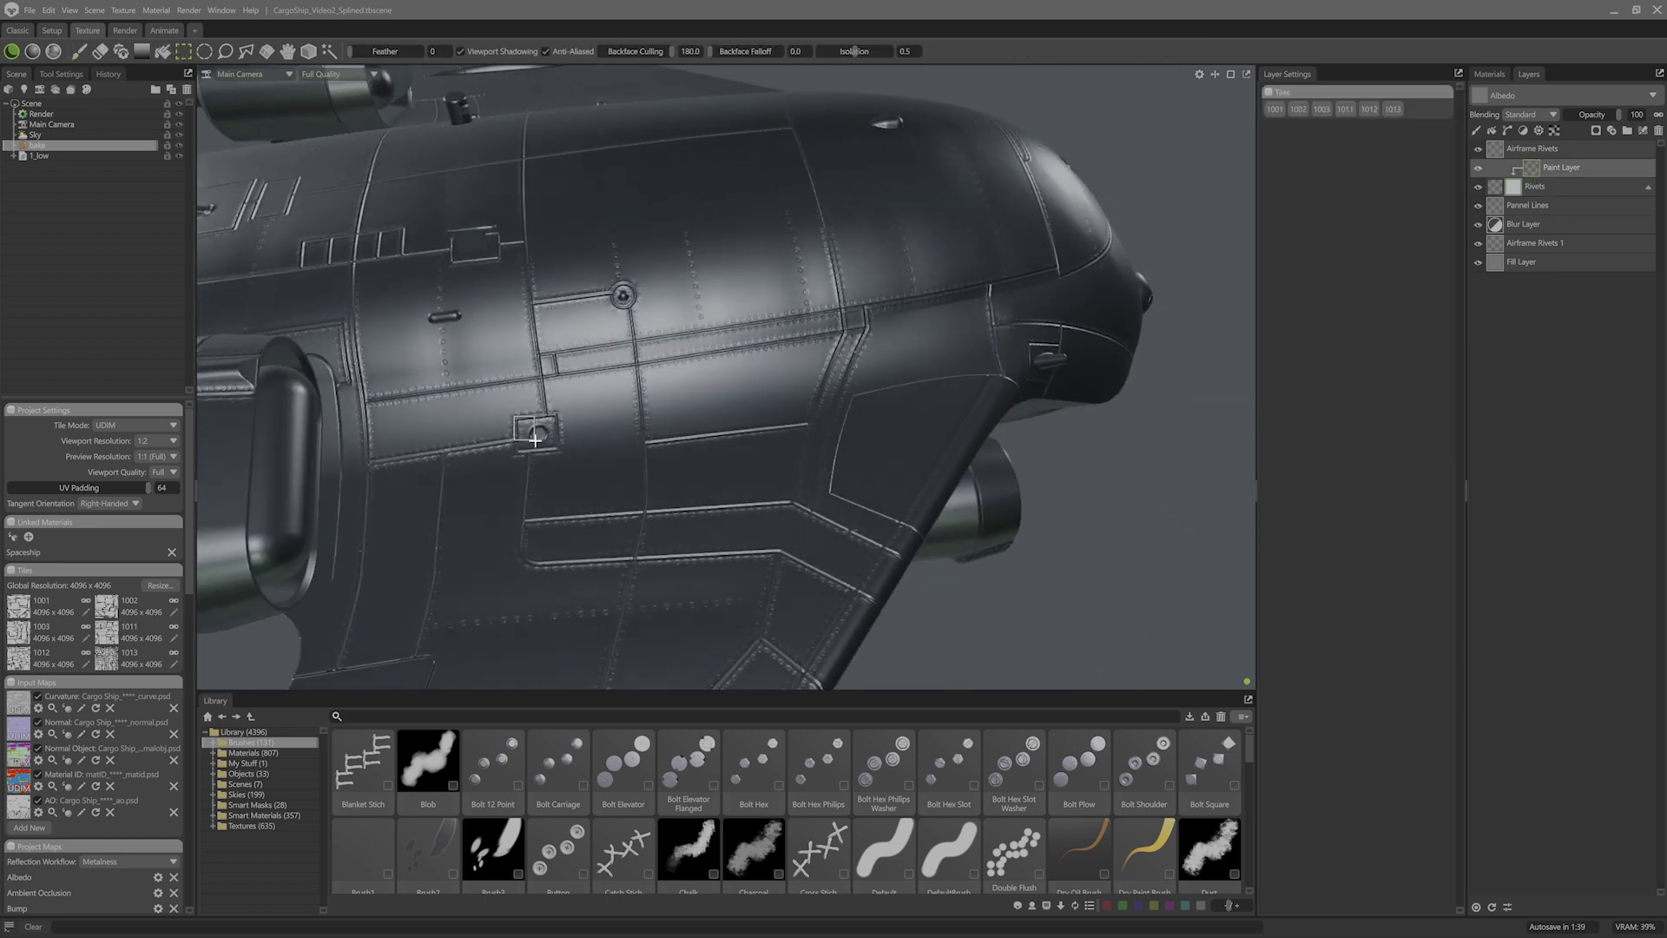
{"action": "left_click", "coordinate": [534, 429]}
{"action": "left_click", "coordinate": [80, 51]}
{"action": "key", "text": "ctrl+d"}
{"action": "left_click_drag", "start_coordinate": [900, 518], "coordinate": [632, 281], "text": "alt"}
{"action": "left_click_drag", "start_coordinate": [363, 52], "coordinate": [354, 51]}
{"action": "left_click_drag", "start_coordinate": [1320, 429], "coordinate": [1198, 427]}
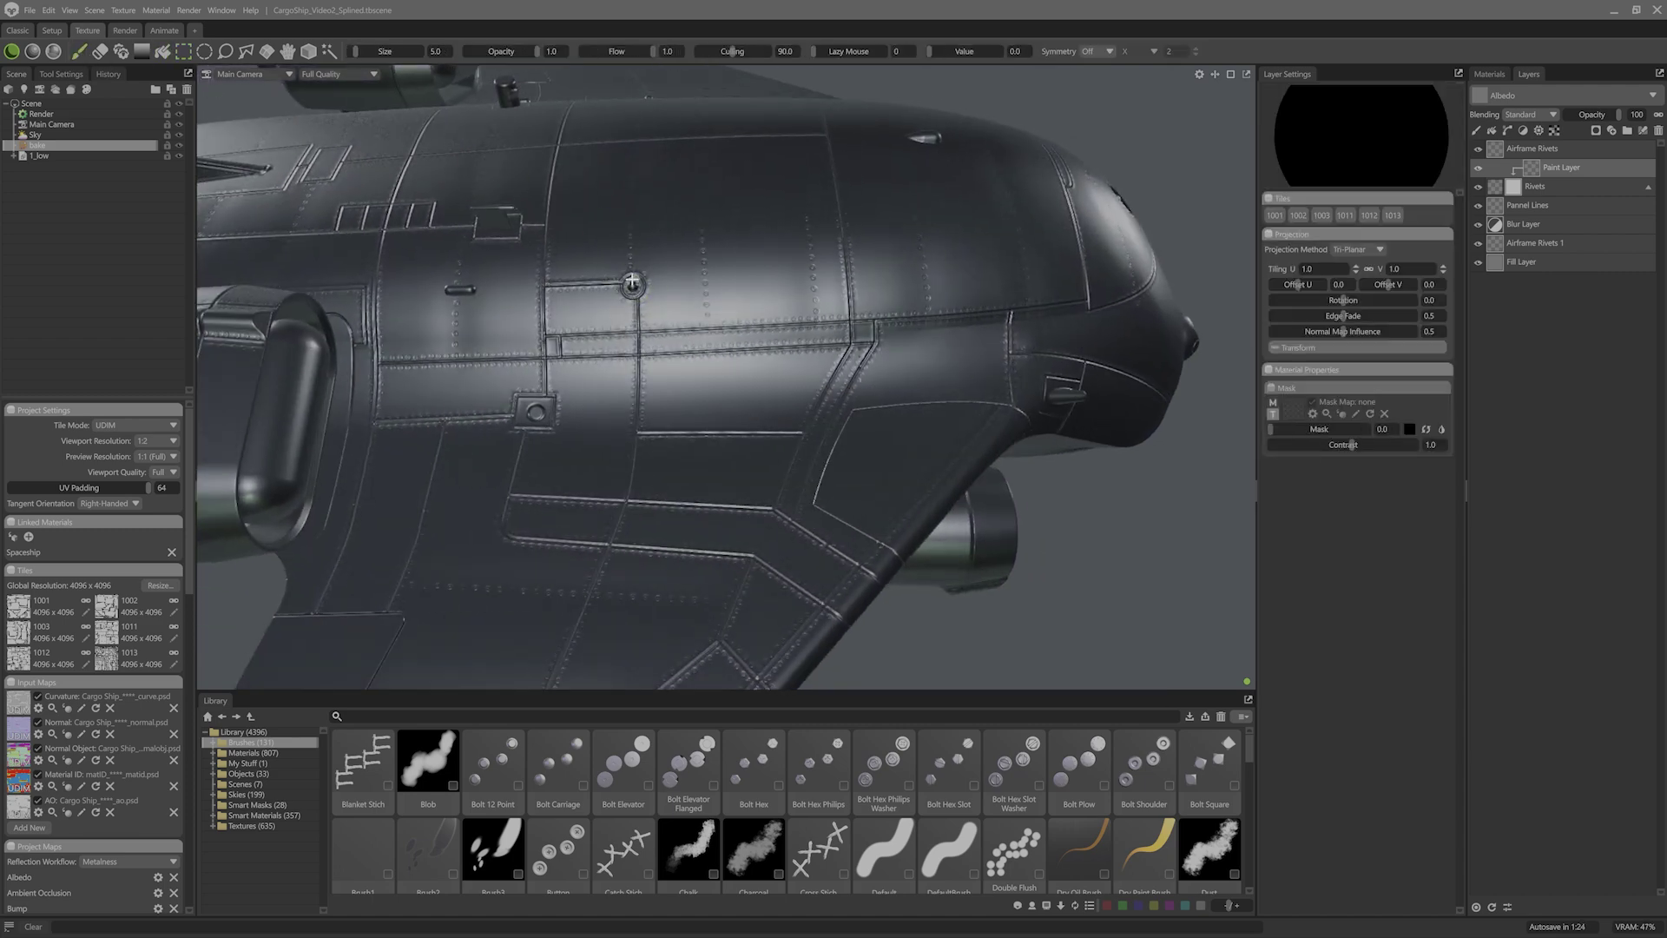
{"action": "left_click_drag", "start_coordinate": [897, 484], "coordinate": [812, 450], "text": "alt"}
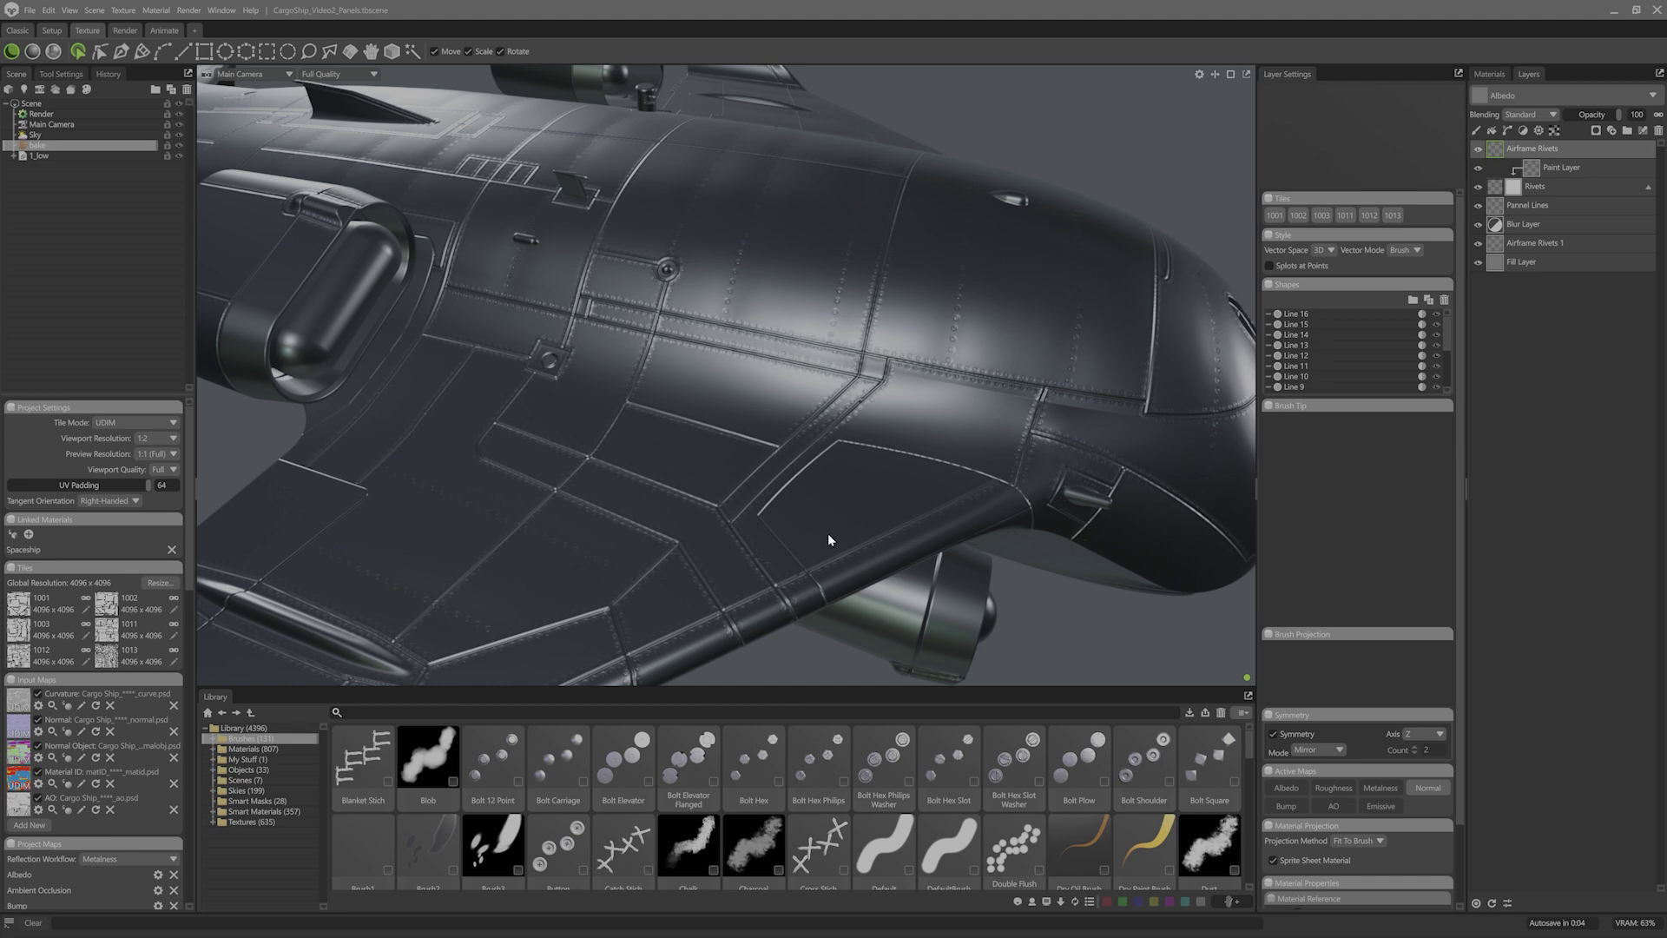
Step: Add a new vector layer above Airframe Rivets and name it Raisded Panels
{"action": "left_click_drag", "start_coordinate": [826, 536], "coordinate": [848, 264], "text": "alt"}
{"action": "middle_click_drag", "start_coordinate": [599, 397], "coordinate": [669, 376], "text": "alt"}
{"action": "left_click_drag", "start_coordinate": [668, 371], "coordinate": [876, 313], "text": "alt"}
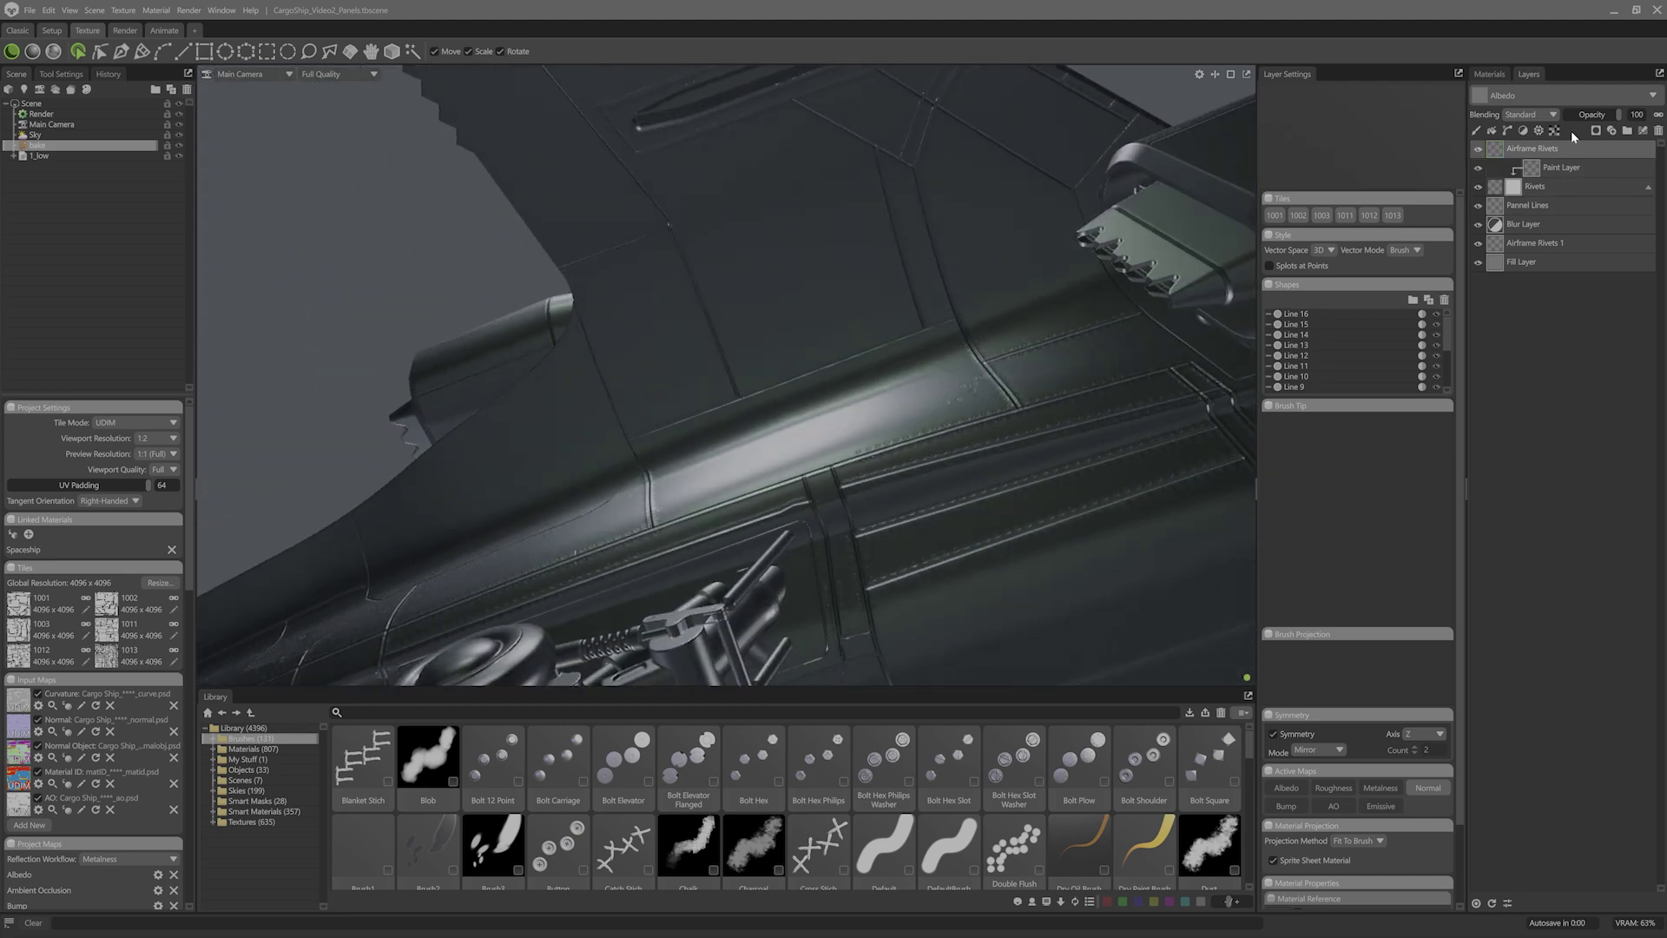
{"action": "left_click", "coordinate": [1503, 128]}
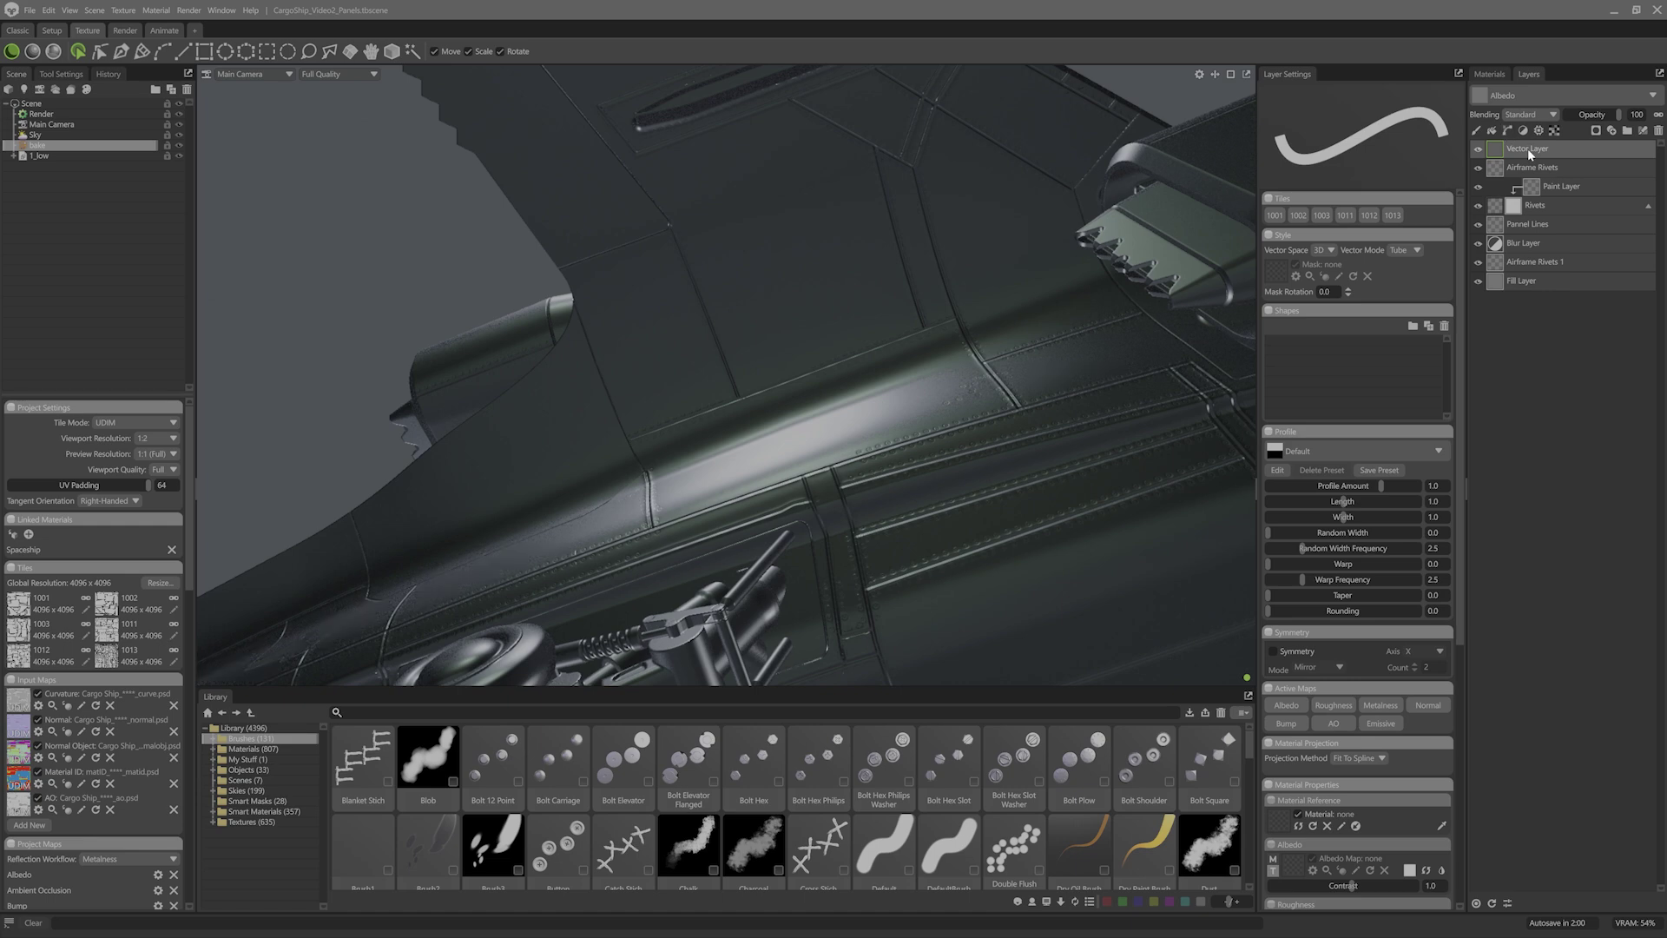
{"action": "double_click", "coordinate": [1528, 149]}
{"action": "type", "text": "Raisded Panels"}
{"action": "key", "text": "Return"}
Step: Set the Raisded Panels layer's vector mode to Solid and turn on mirror symmetry on the Z axis
{"action": "left_click", "coordinate": [1400, 250]}
{"action": "left_click", "coordinate": [1408, 275]}
{"action": "left_click", "coordinate": [1414, 620]}
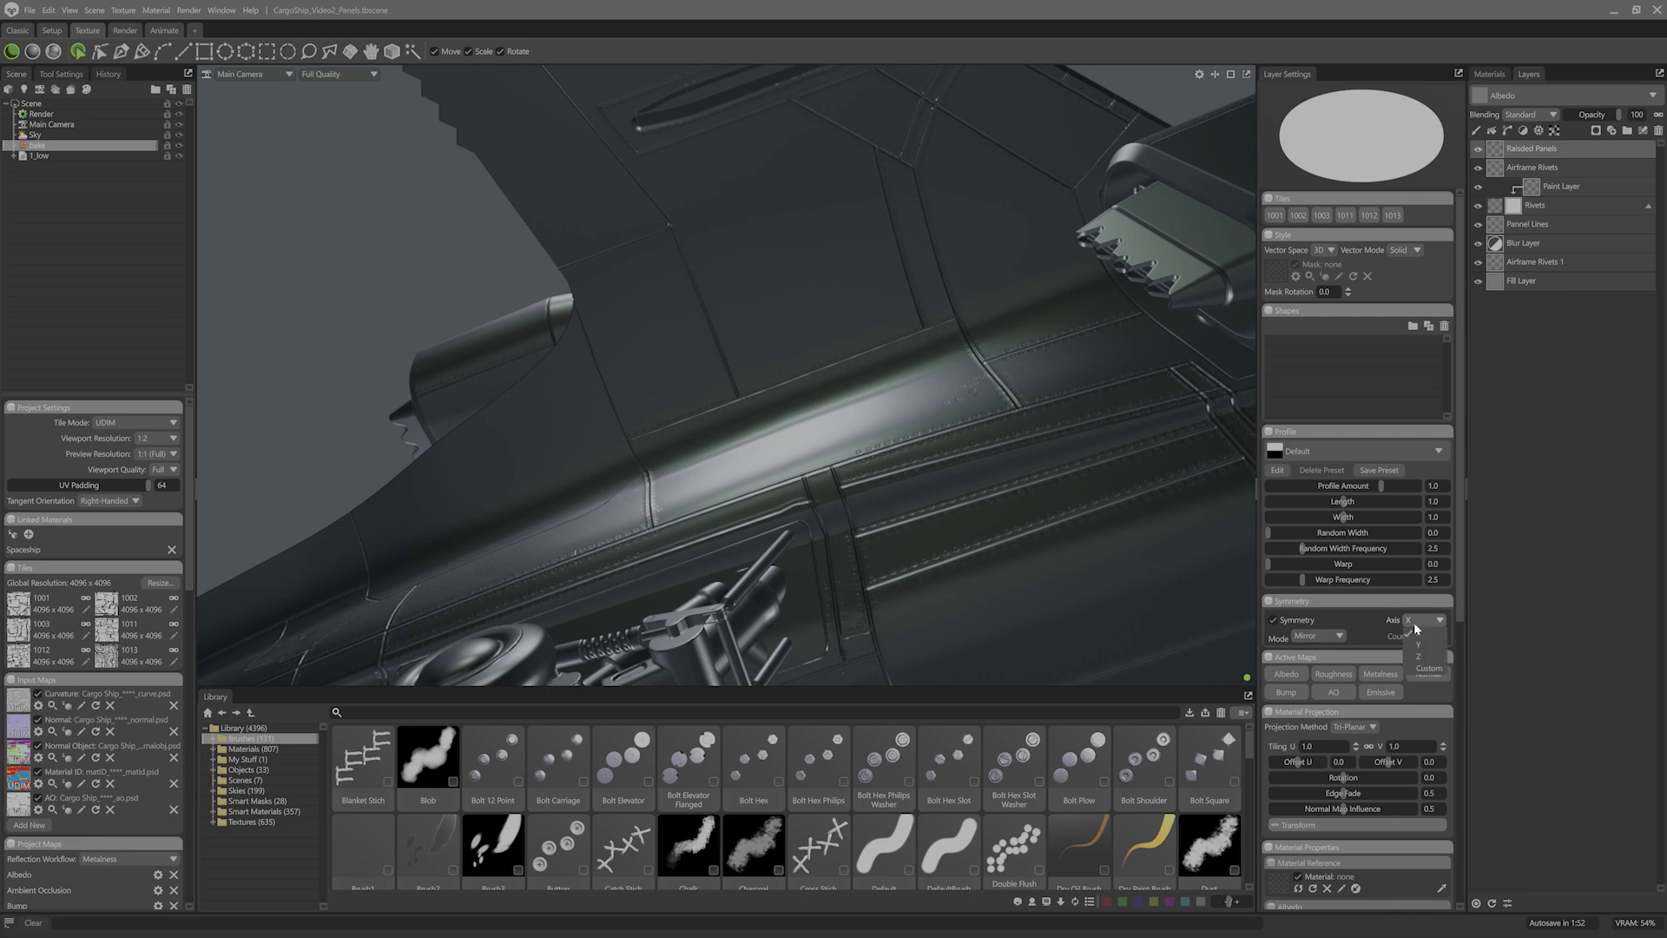
Step: Draw small ellipse shapes on the underside of the ship
{"action": "left_click", "coordinate": [225, 51]}
{"action": "left_click_drag", "start_coordinate": [753, 212], "coordinate": [788, 249]}
{"action": "left_click", "coordinate": [825, 269]}
{"action": "left_click_drag", "start_coordinate": [857, 302], "coordinate": [858, 303]}
Step: Draw a small rectangle overlapping one side of the Ellipse 3 shape on the ship's belly
{"action": "left_click_drag", "start_coordinate": [765, 396], "coordinate": [779, 468], "text": "alt"}
{"action": "left_click", "coordinate": [203, 55]}
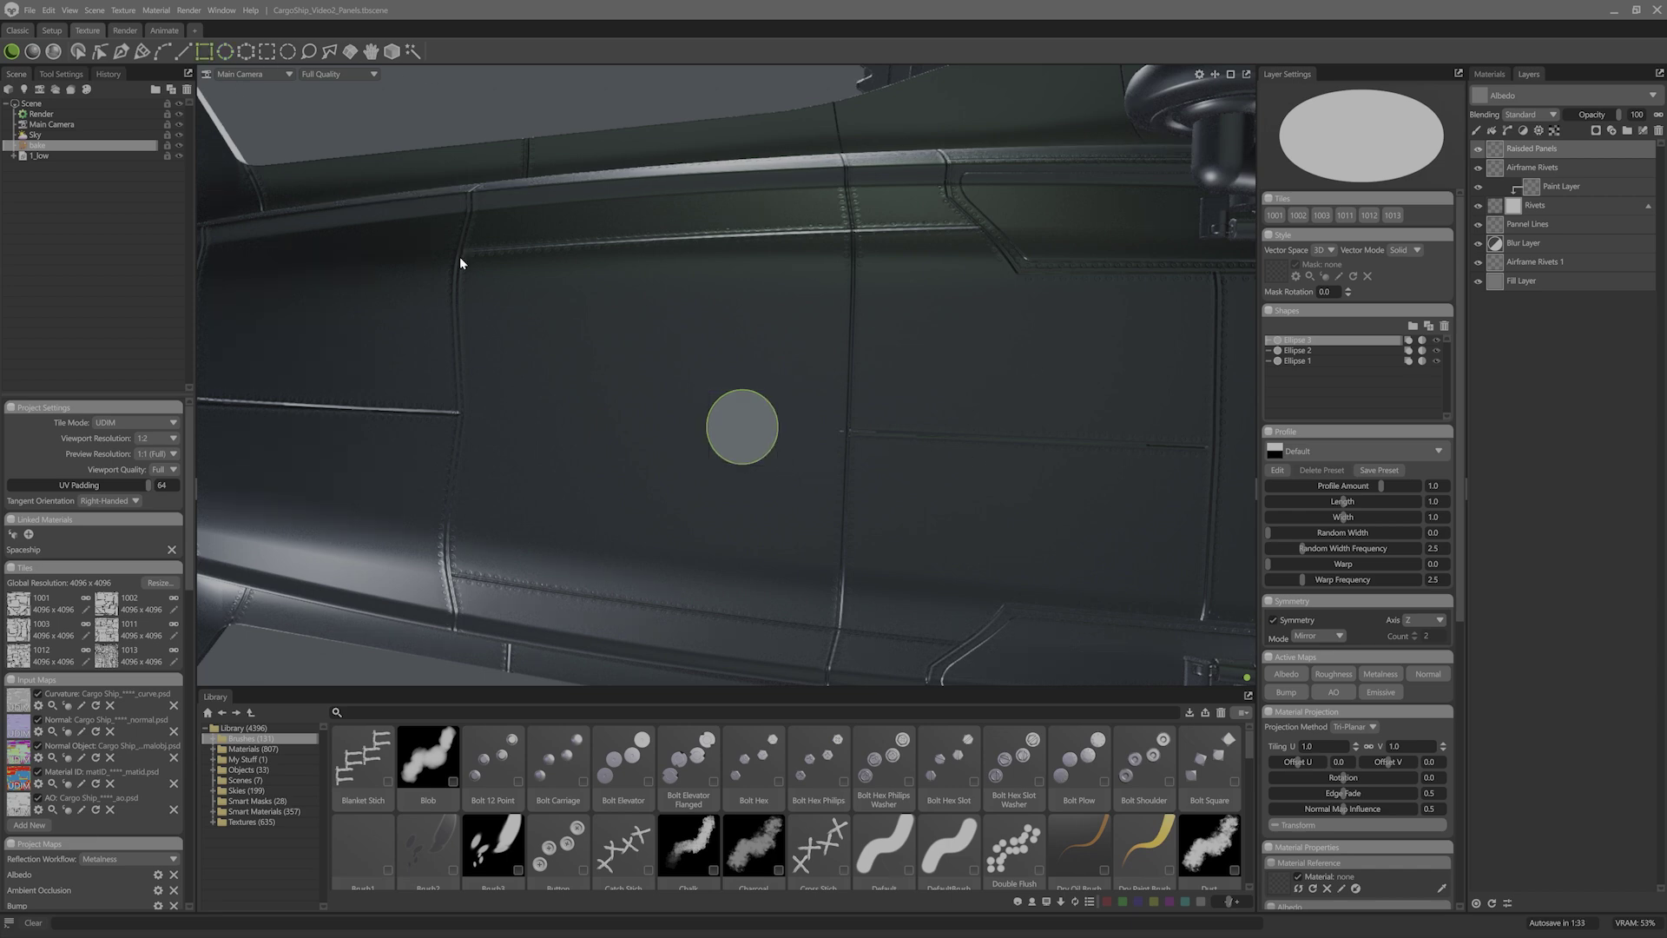
{"action": "left_click_drag", "start_coordinate": [658, 404], "coordinate": [731, 448]}
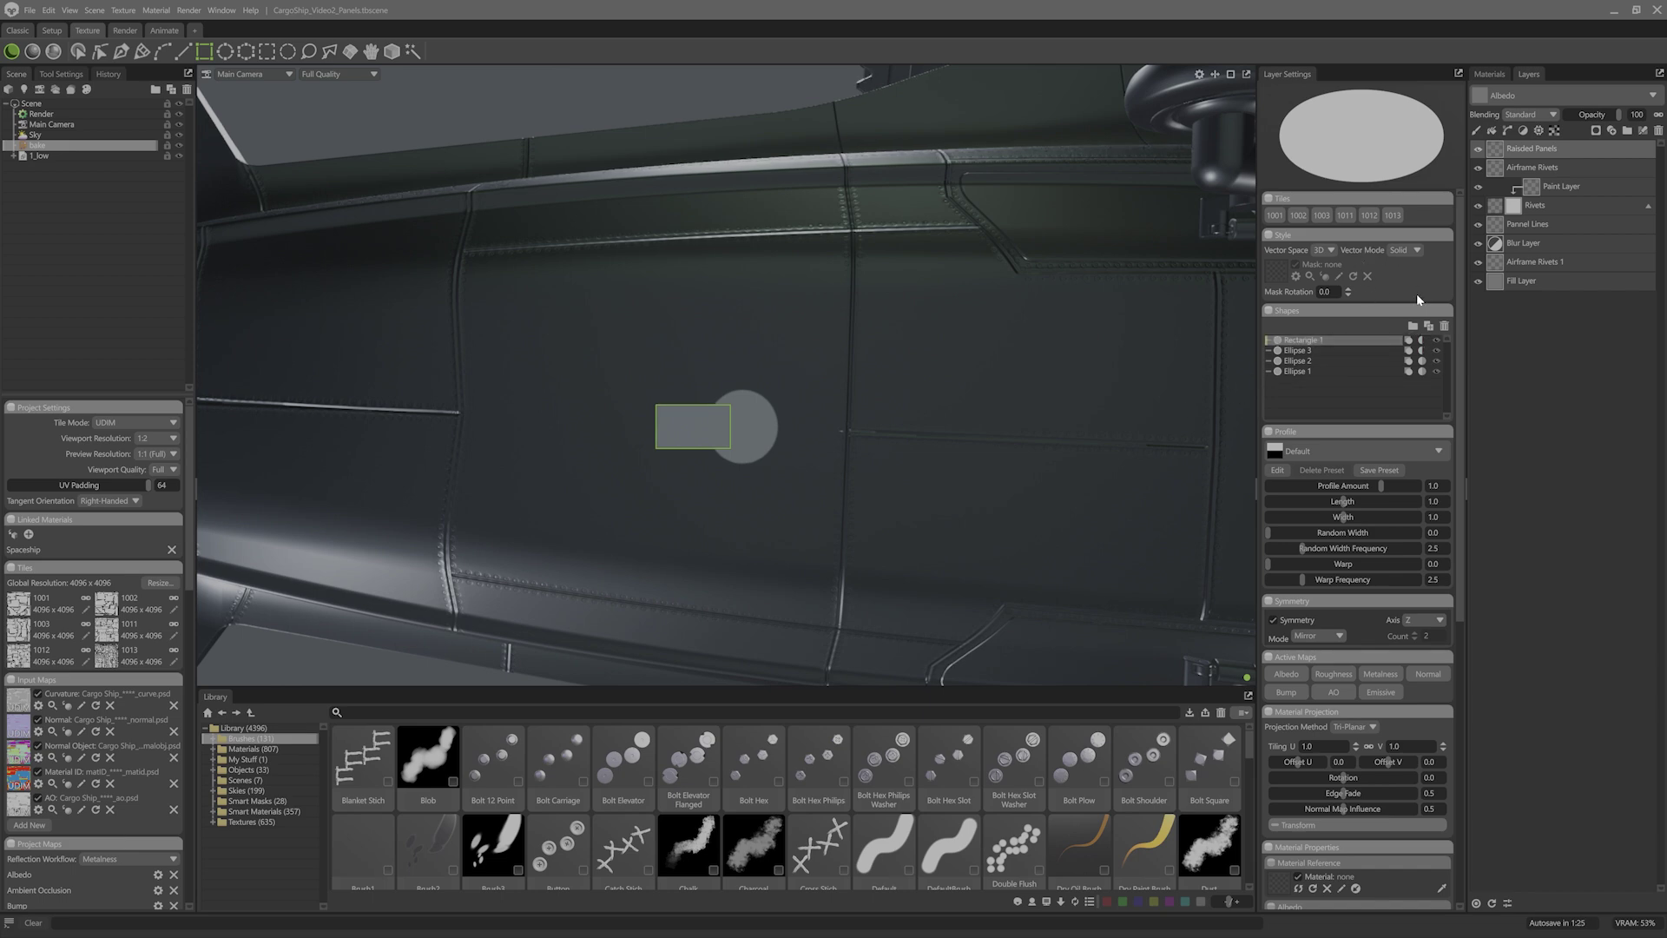
Step: Make Rectangle 1 a subtractive shape nested under Ellipse 3 and set the profile width to 0.242
{"action": "left_click", "coordinate": [1408, 341]}
{"action": "left_click", "coordinate": [1408, 353]}
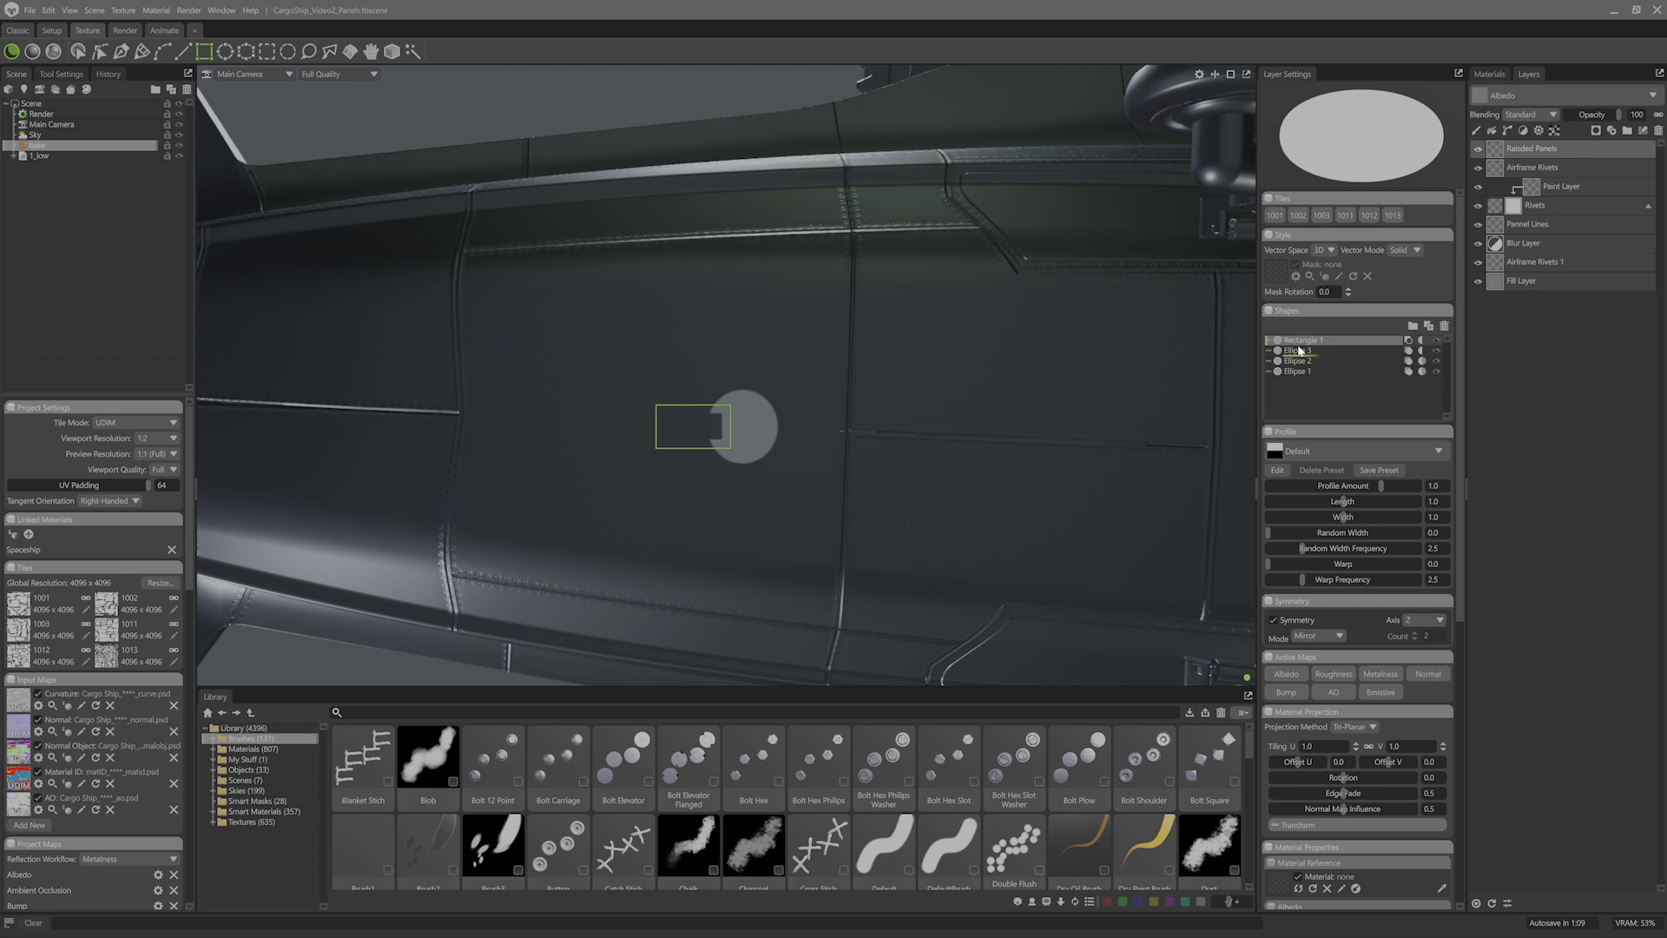
{"action": "left_click_drag", "start_coordinate": [1299, 350], "coordinate": [1300, 352]}
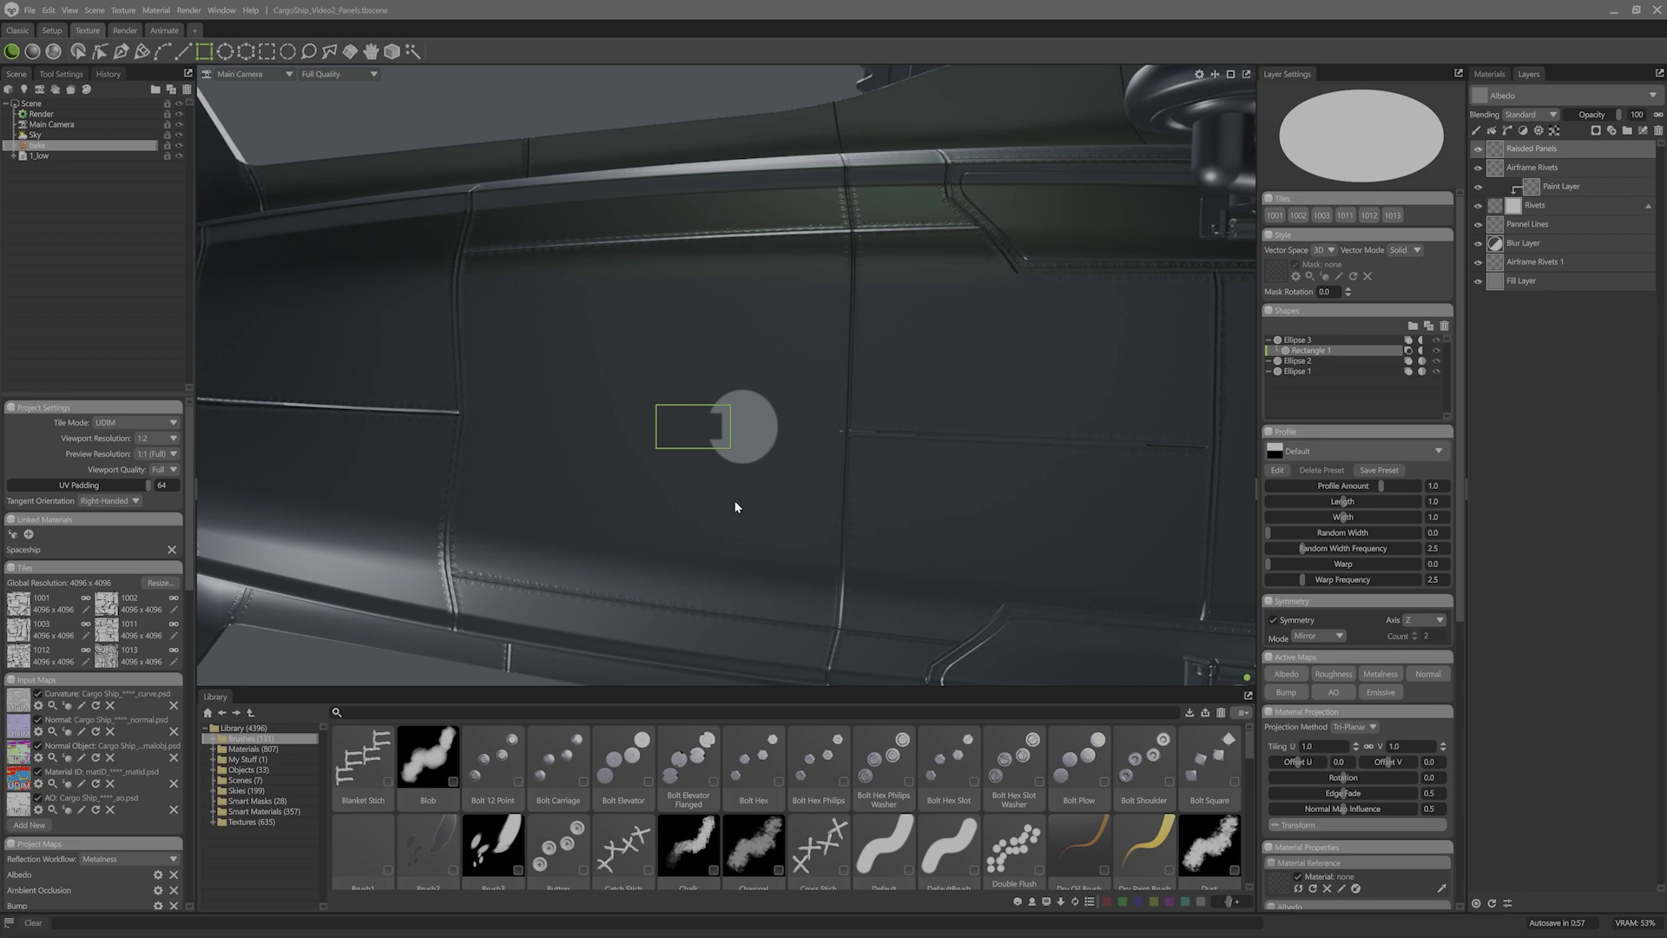
{"action": "left_click_drag", "start_coordinate": [1343, 517], "coordinate": [1312, 518]}
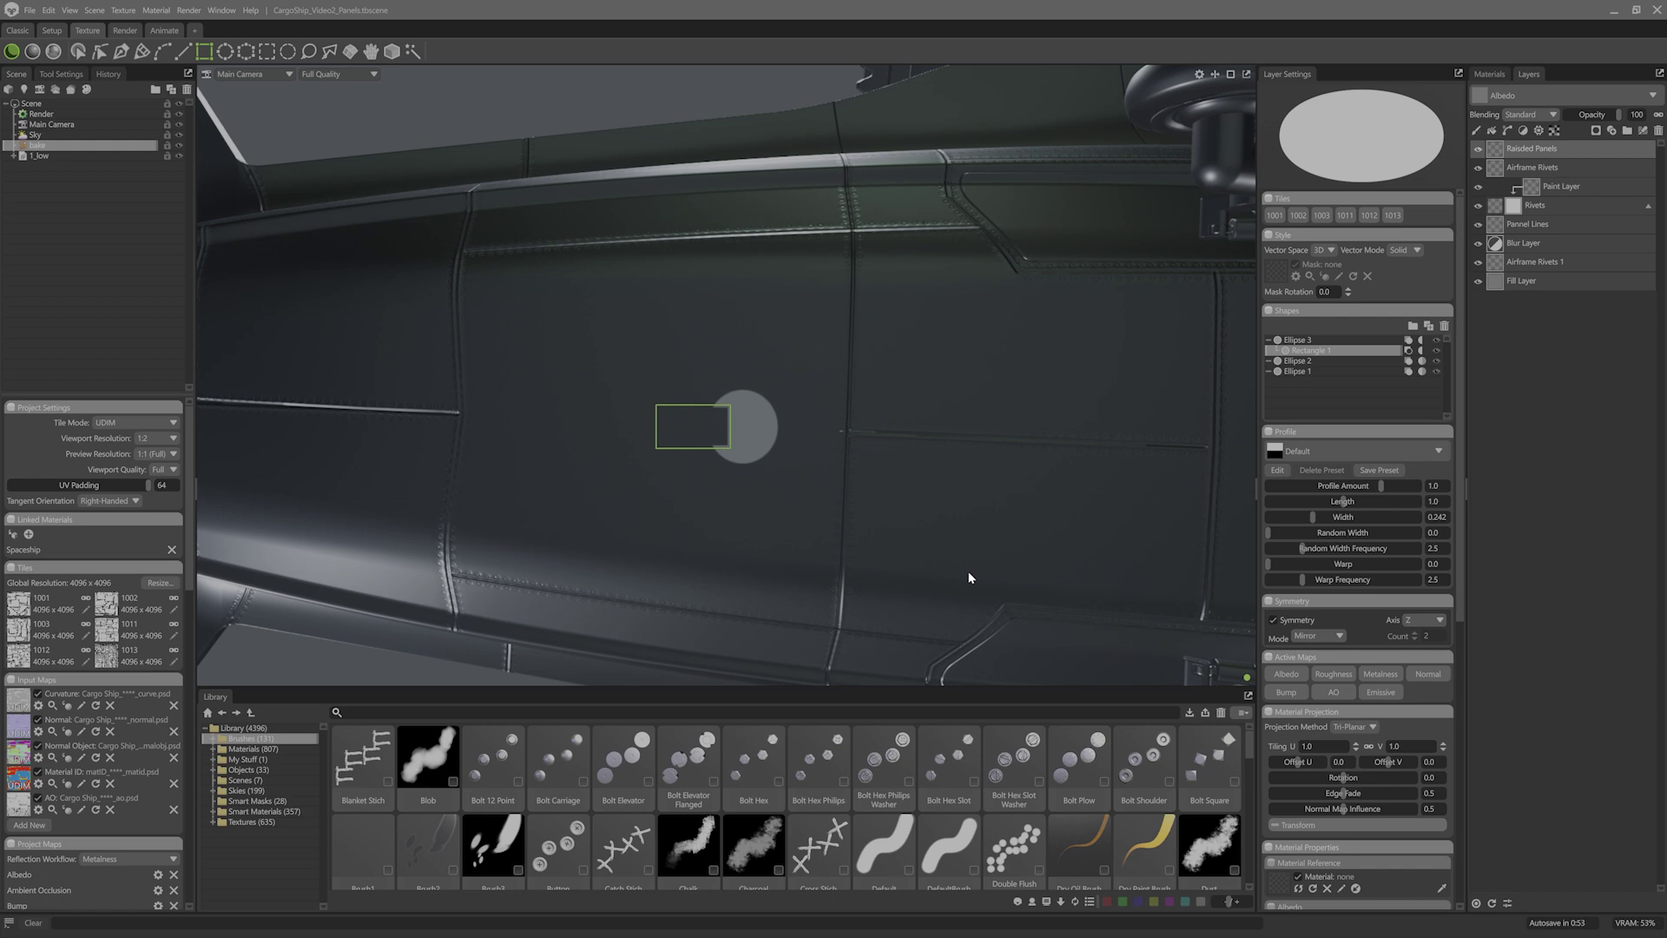
Step: Round the corners of Rectangle 1 where it cuts into Ellipse 3
{"action": "left_click", "coordinate": [100, 51]}
{"action": "left_click", "coordinate": [743, 399]}
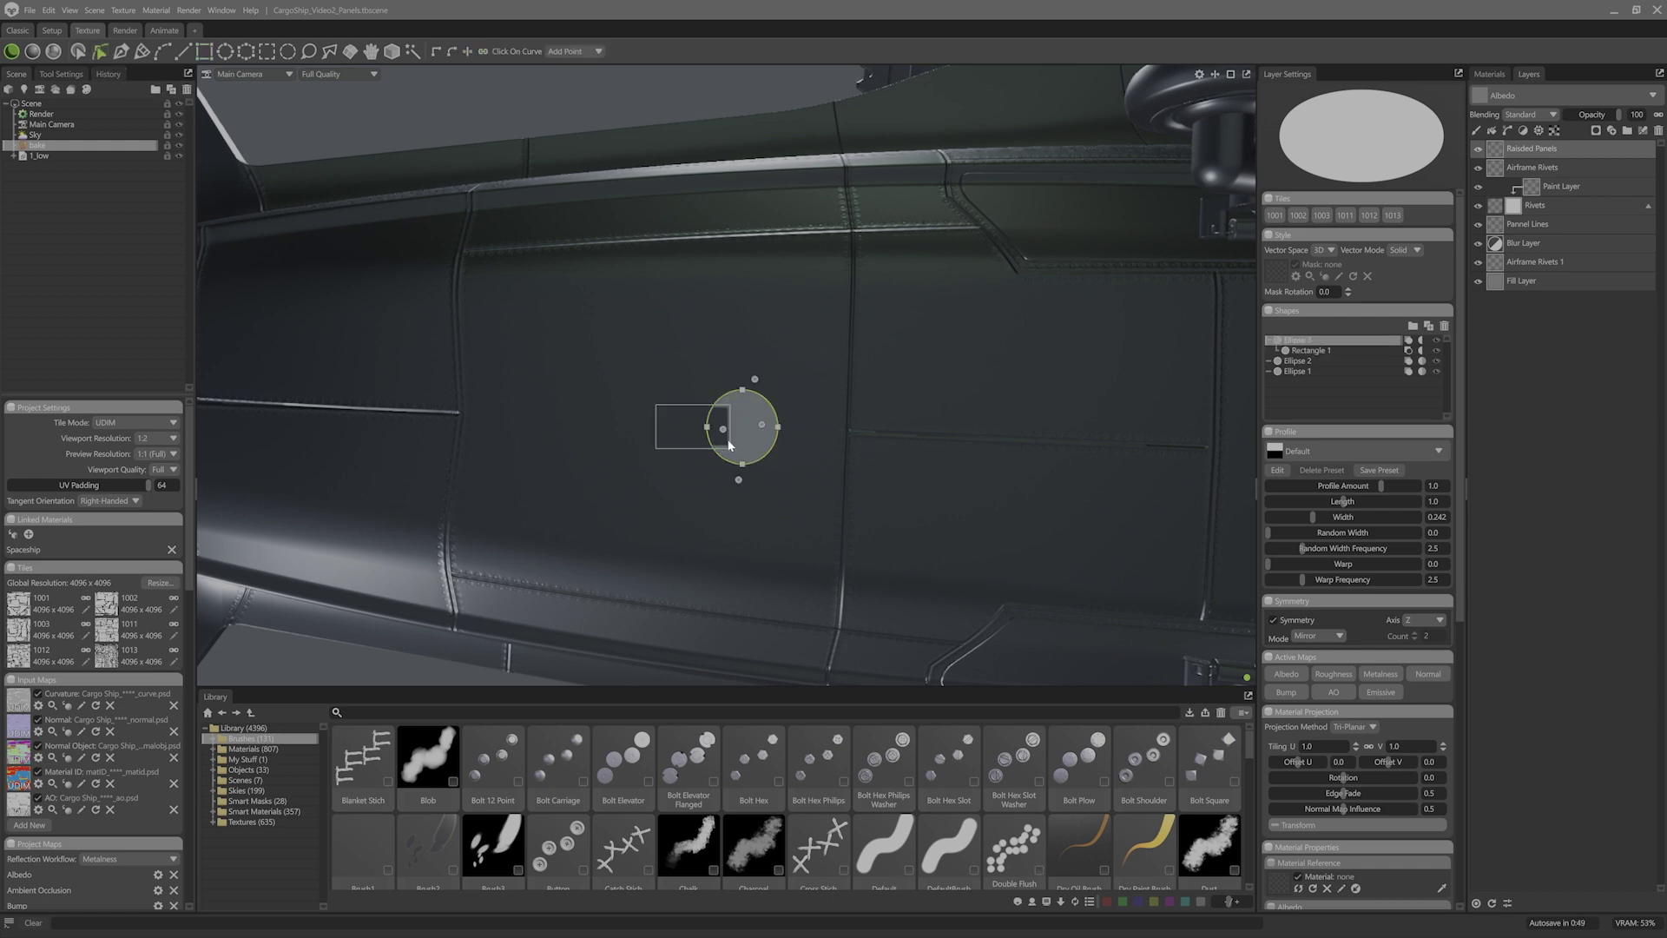
{"action": "left_click", "coordinate": [738, 362]}
{"action": "left_click", "coordinate": [694, 409]}
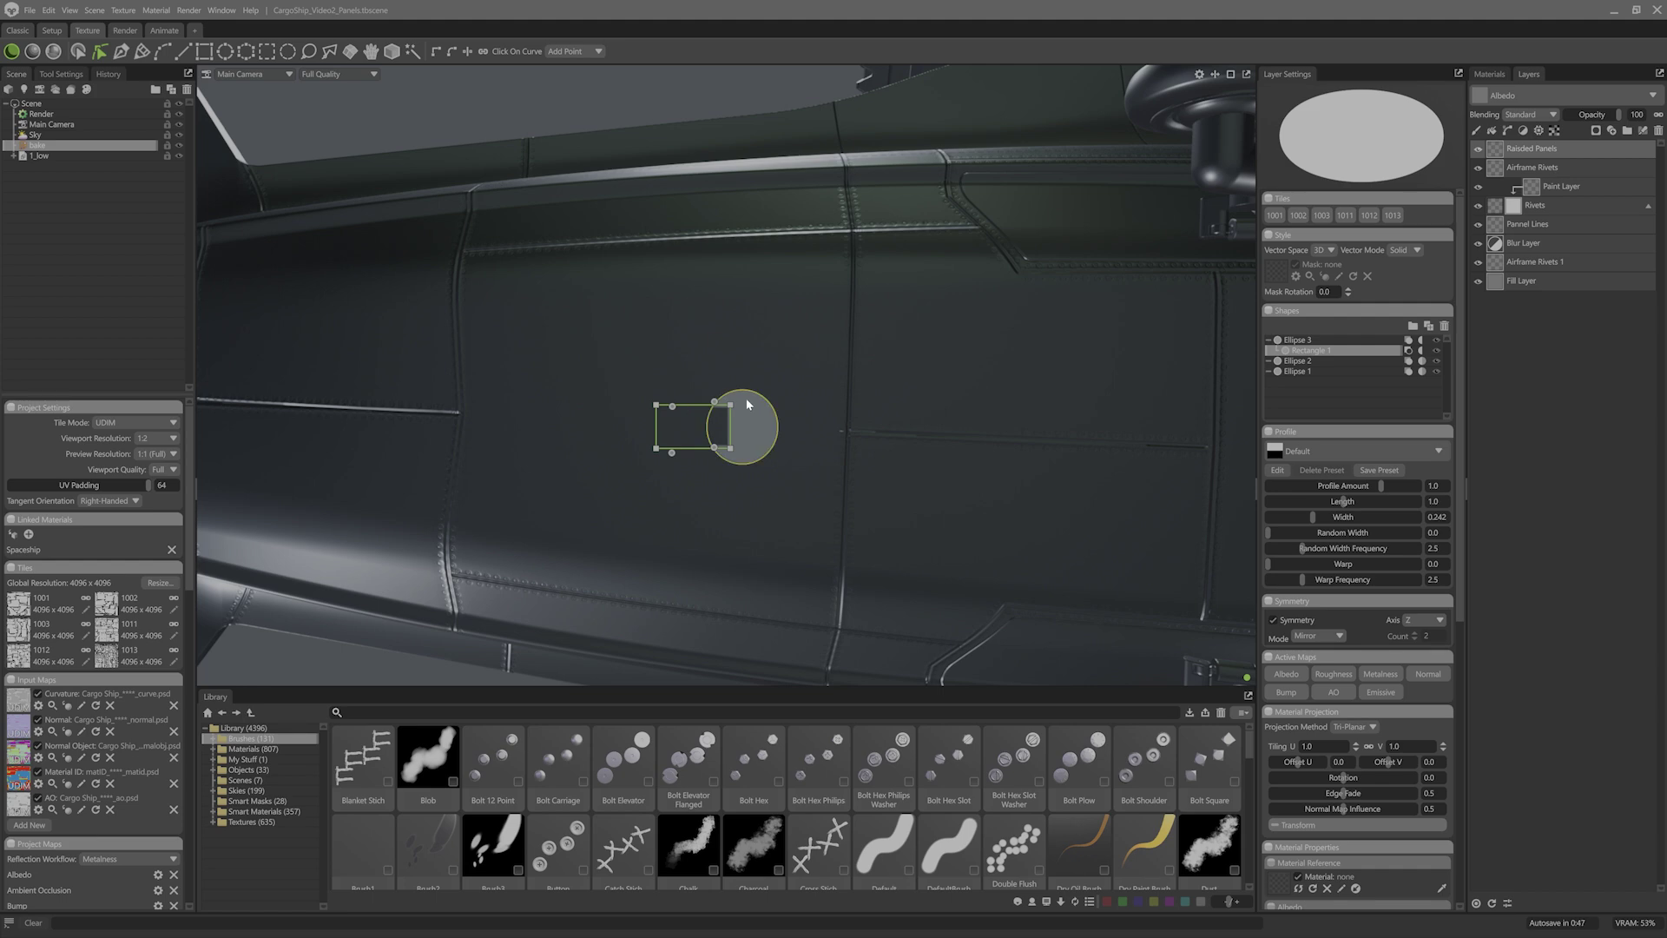
{"action": "left_click", "coordinate": [731, 448]}
{"action": "left_click_drag", "start_coordinate": [708, 452], "coordinate": [705, 407]}
{"action": "left_click", "coordinate": [845, 381]}
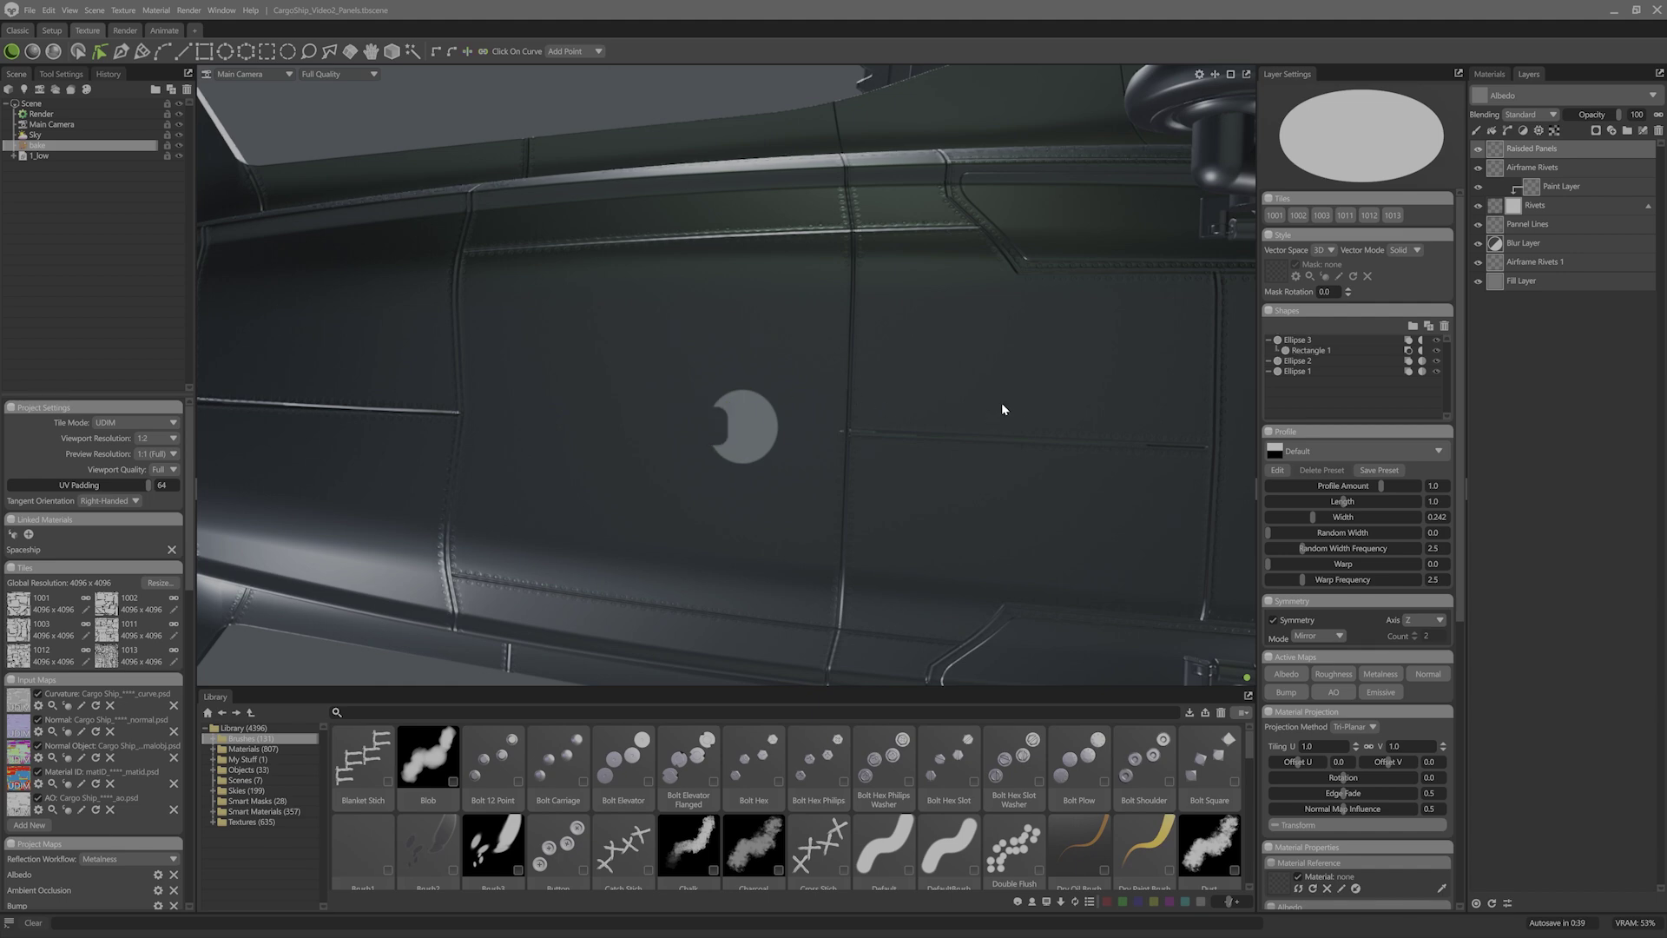
Step: Draw a rectangle with rounded corners on the fuselage side, in front of the engine intake
{"action": "left_click_drag", "start_coordinate": [995, 405], "coordinate": [261, 356], "text": "alt"}
{"action": "left_click_drag", "start_coordinate": [712, 339], "coordinate": [881, 389], "text": "alt"}
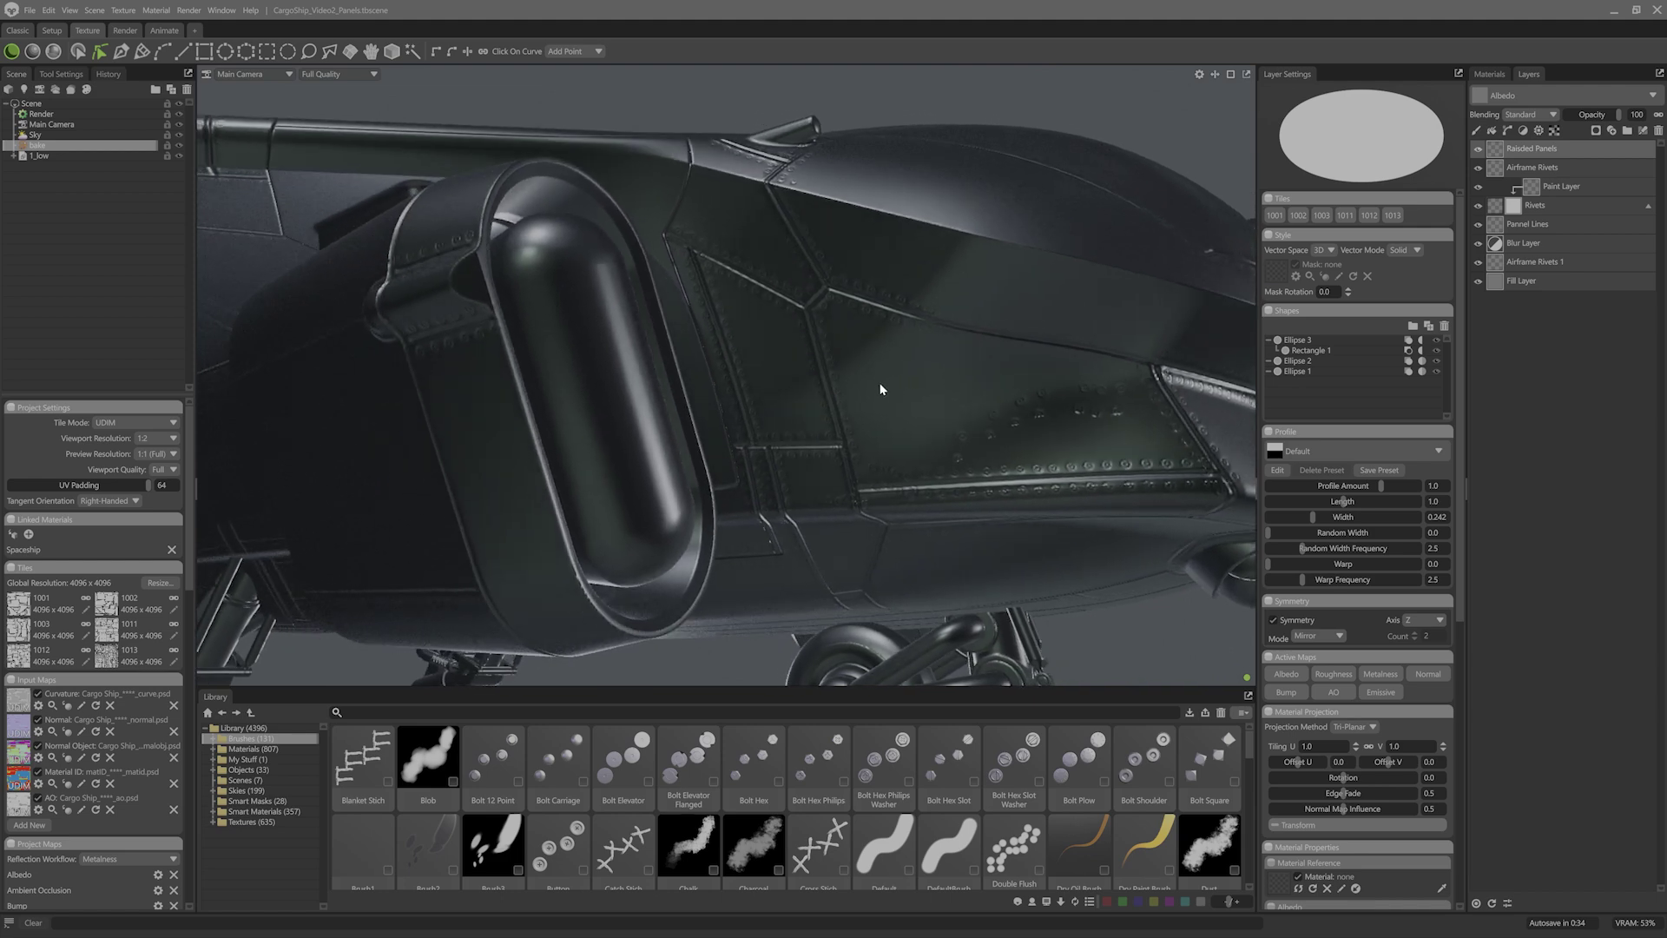
{"action": "left_click", "coordinate": [203, 52]}
{"action": "left_click_drag", "start_coordinate": [762, 326], "coordinate": [875, 407]}
{"action": "left_click", "coordinate": [99, 51]}
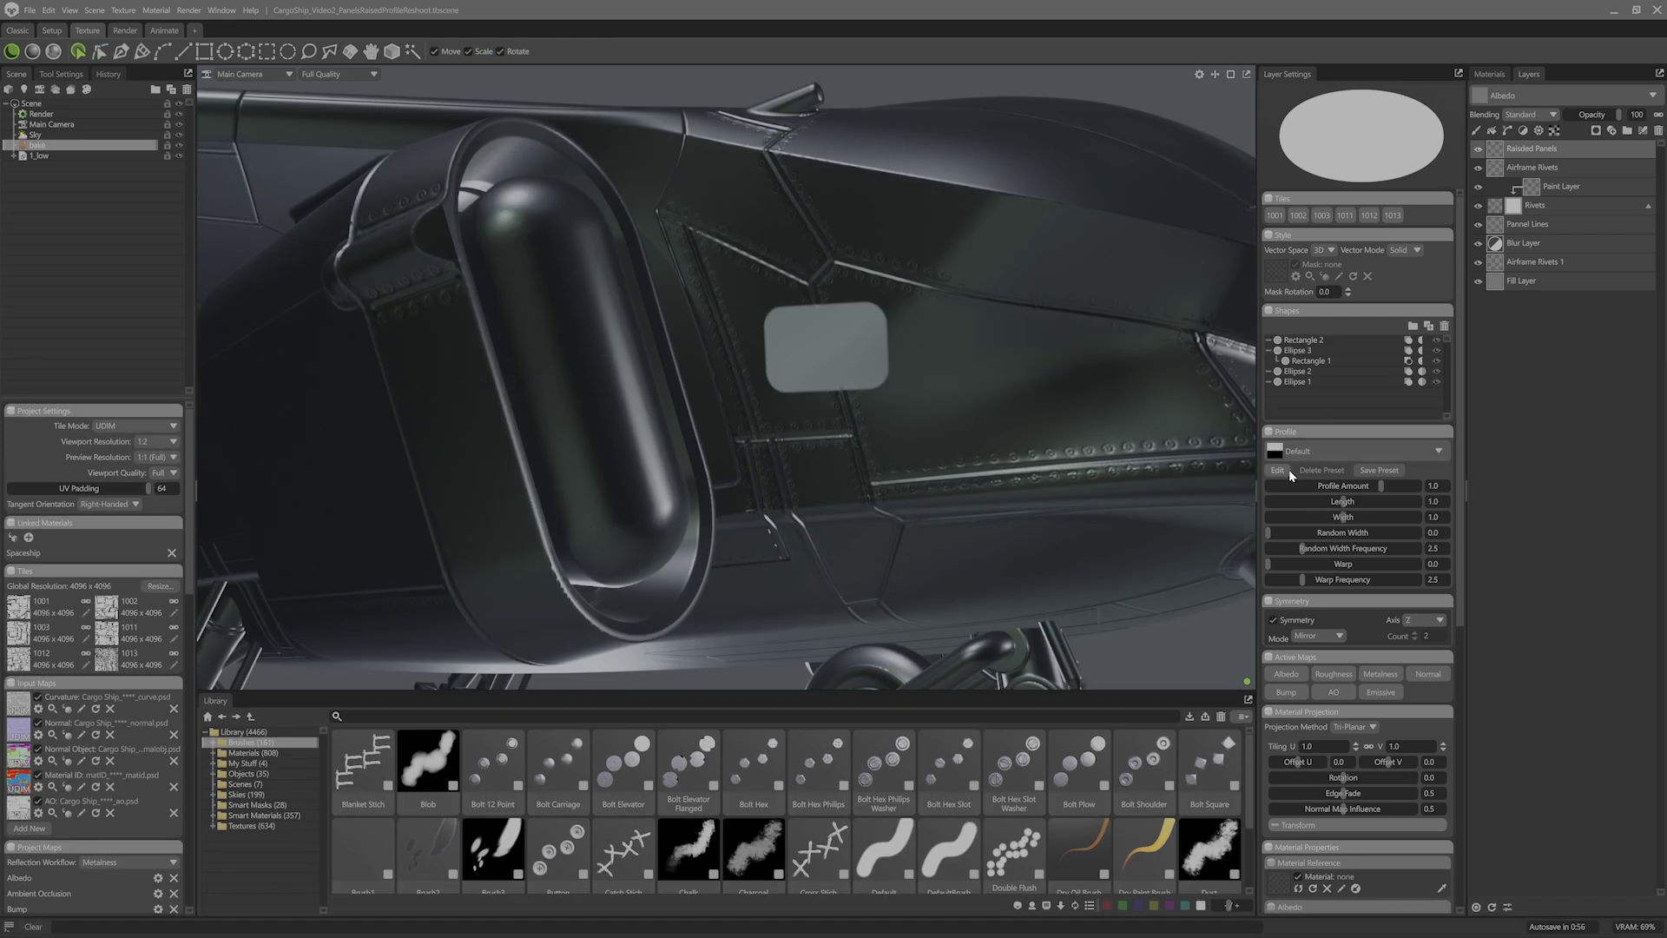
Step: Edit the shape profile by adding curve points and lifting the inner and center points into a raised plateau
{"action": "left_click", "coordinate": [1280, 470]}
{"action": "scroll", "coordinate": [960, 335], "scroll_direction": "up", "scroll_amount": 5}
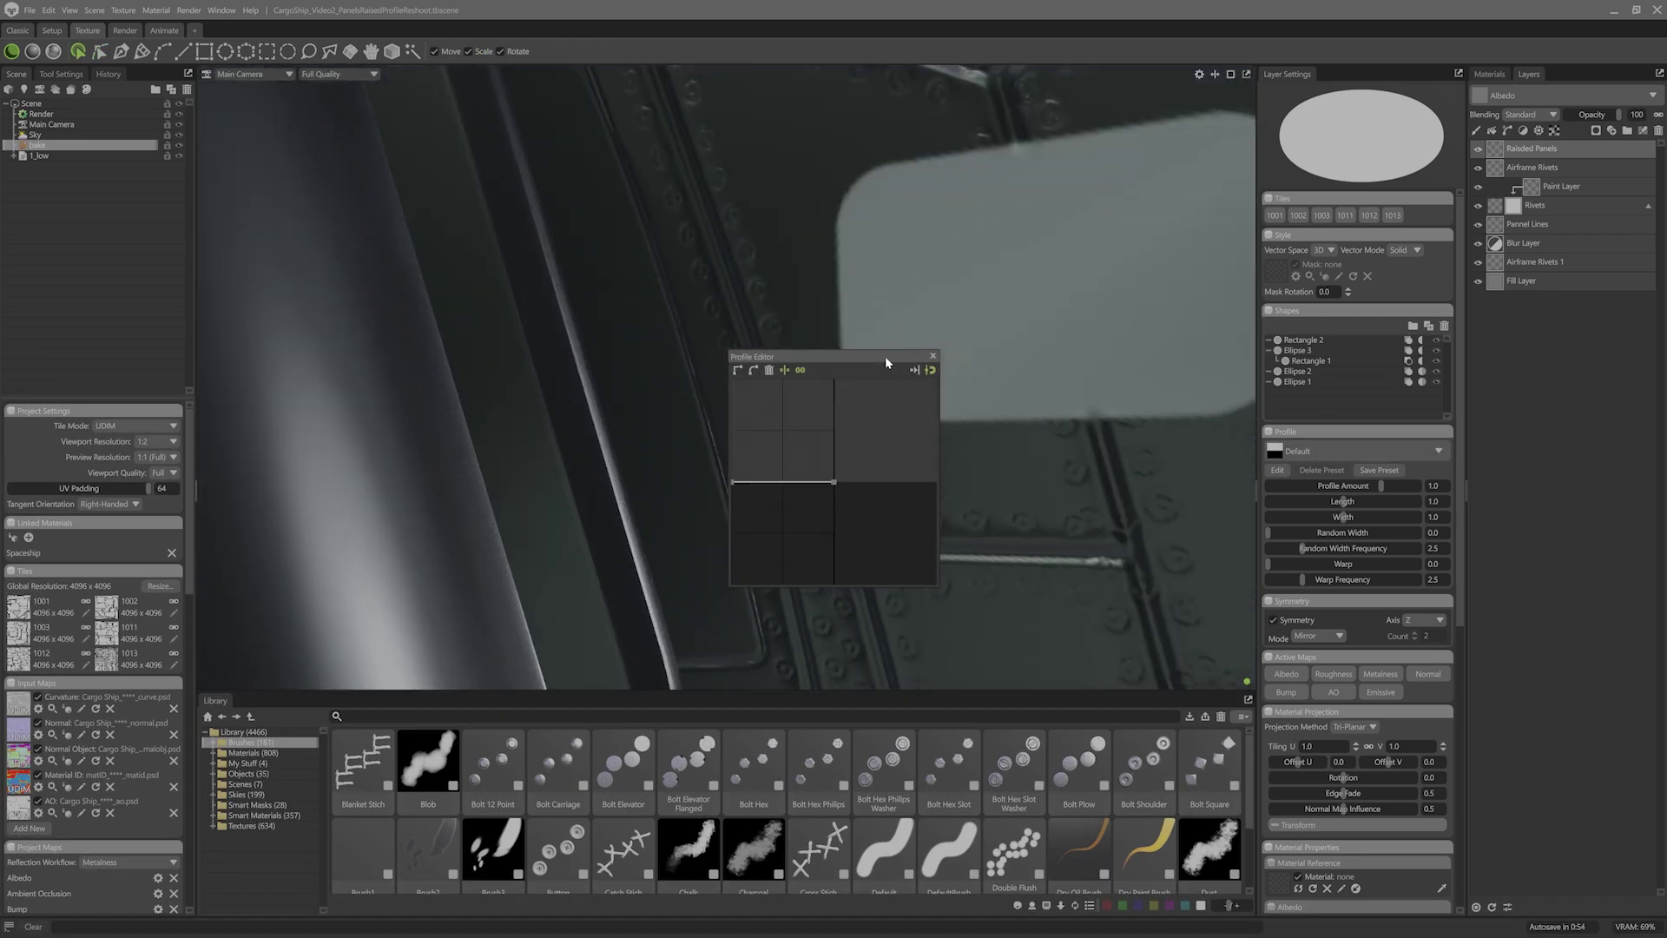
{"action": "left_click_drag", "start_coordinate": [884, 356], "coordinate": [795, 438]}
{"action": "left_click_drag", "start_coordinate": [987, 482], "coordinate": [819, 473], "text": "alt"}
{"action": "left_click_drag", "start_coordinate": [1014, 415], "coordinate": [1002, 373], "text": "alt"}
{"action": "left_click", "coordinate": [936, 496]}
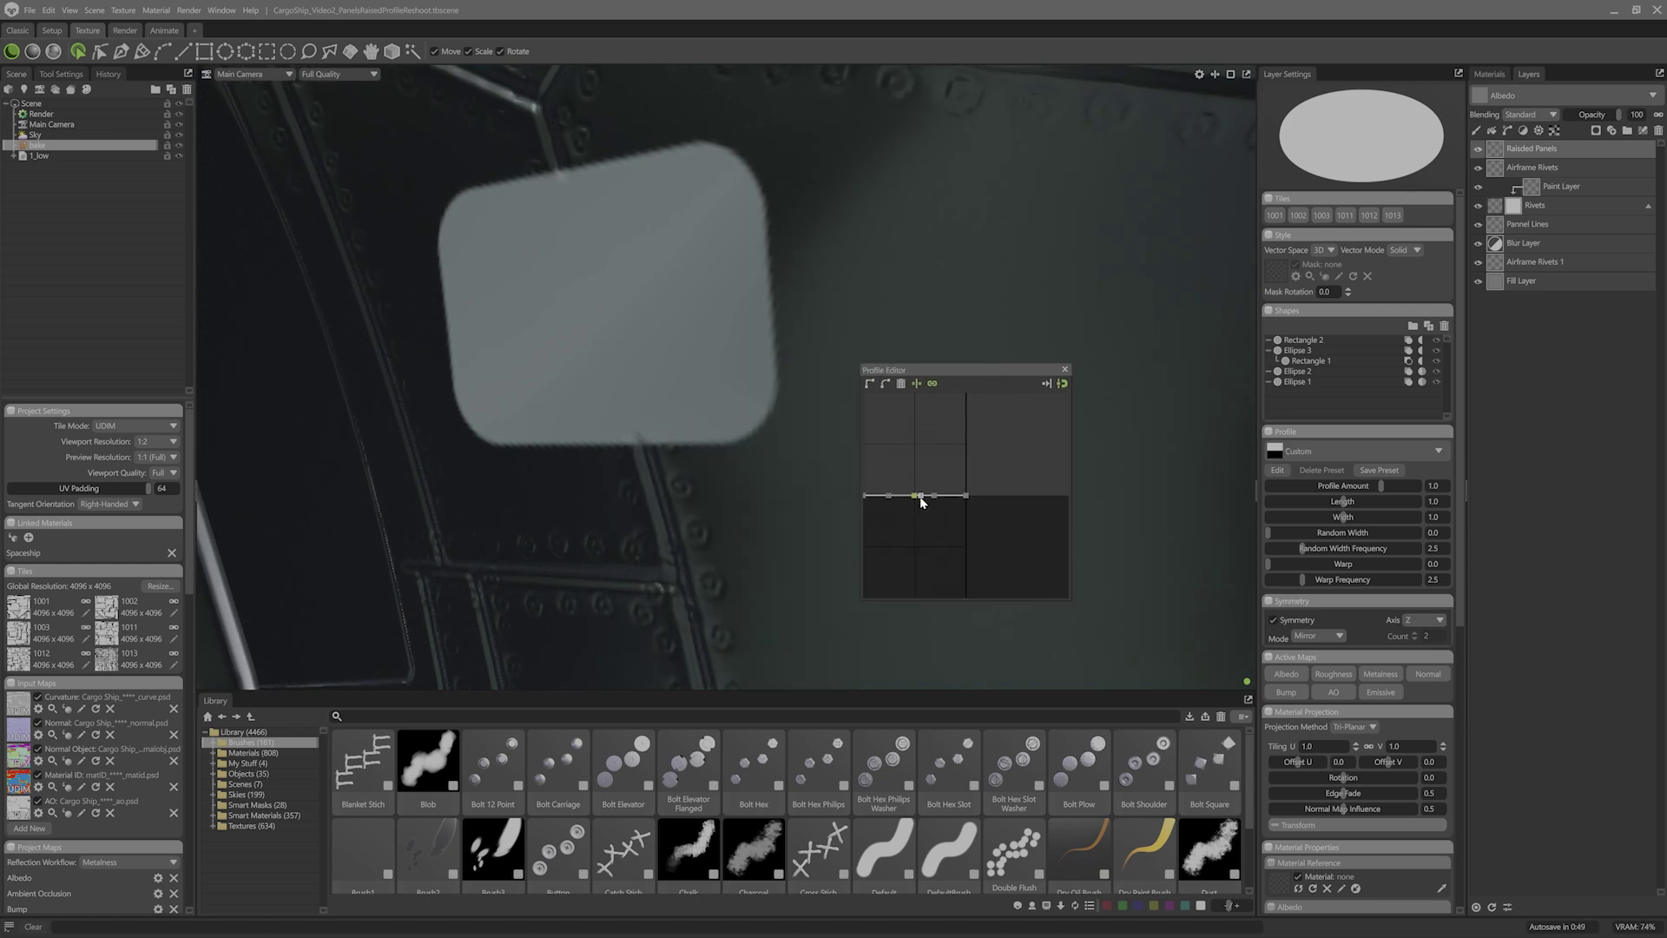
{"action": "left_click_drag", "start_coordinate": [935, 495], "coordinate": [933, 419]}
{"action": "left_click", "coordinate": [966, 496]}
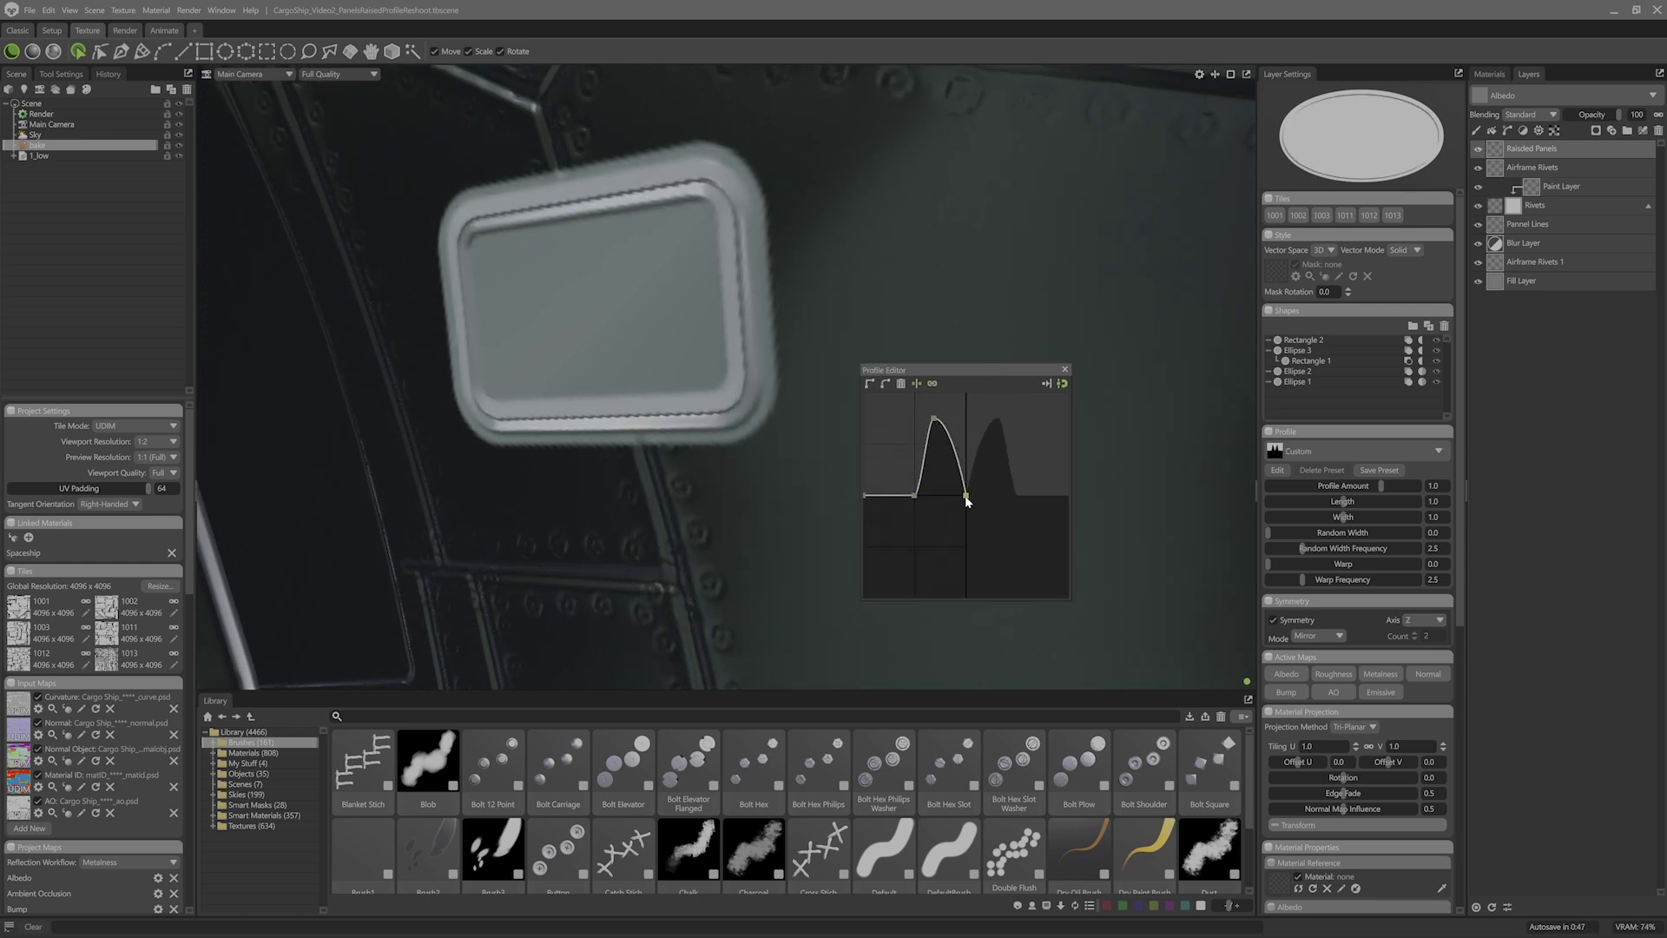
{"action": "left_click_drag", "start_coordinate": [967, 501], "coordinate": [966, 424]}
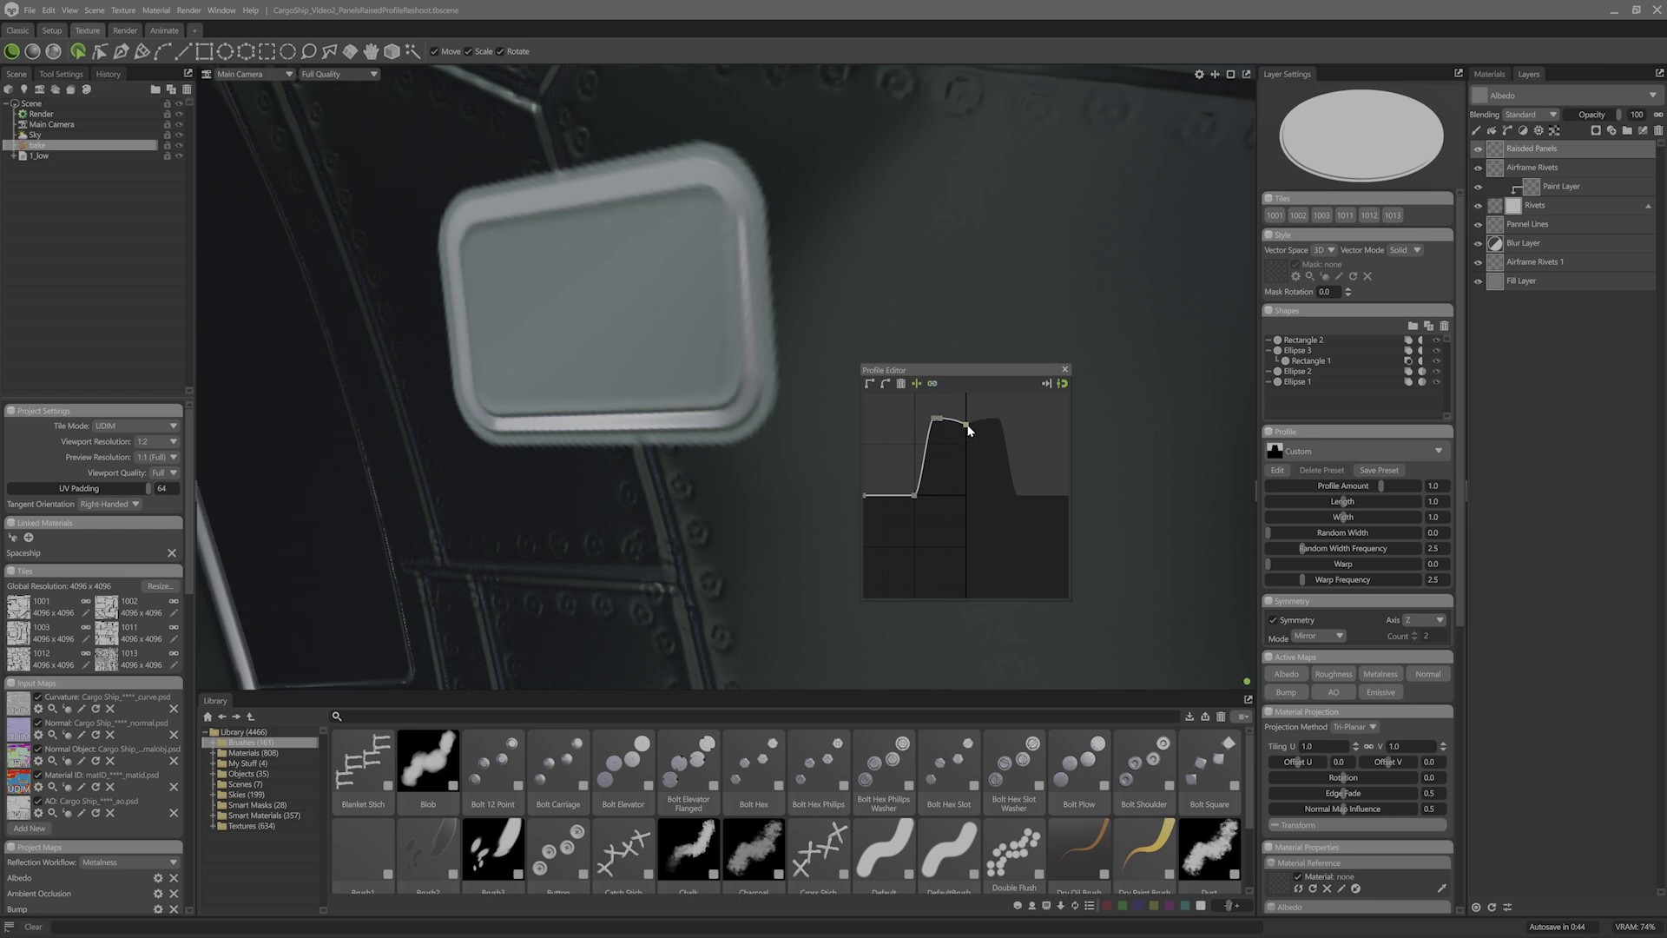
Step: Add a sunken groove before the plateau in the profile curve and flatten the curve's center
{"action": "mouse_move", "coordinate": [914, 496]}
{"action": "left_mouse_down"}
{"action": "mouse_move", "coordinate": [920, 540]}
{"action": "mouse_move", "coordinate": [882, 495]}
{"action": "left_mouse_up"}
{"action": "left_click", "coordinate": [879, 518]}
{"action": "left_click", "coordinate": [870, 384]}
{"action": "left_click_drag", "start_coordinate": [966, 430], "coordinate": [966, 425]}
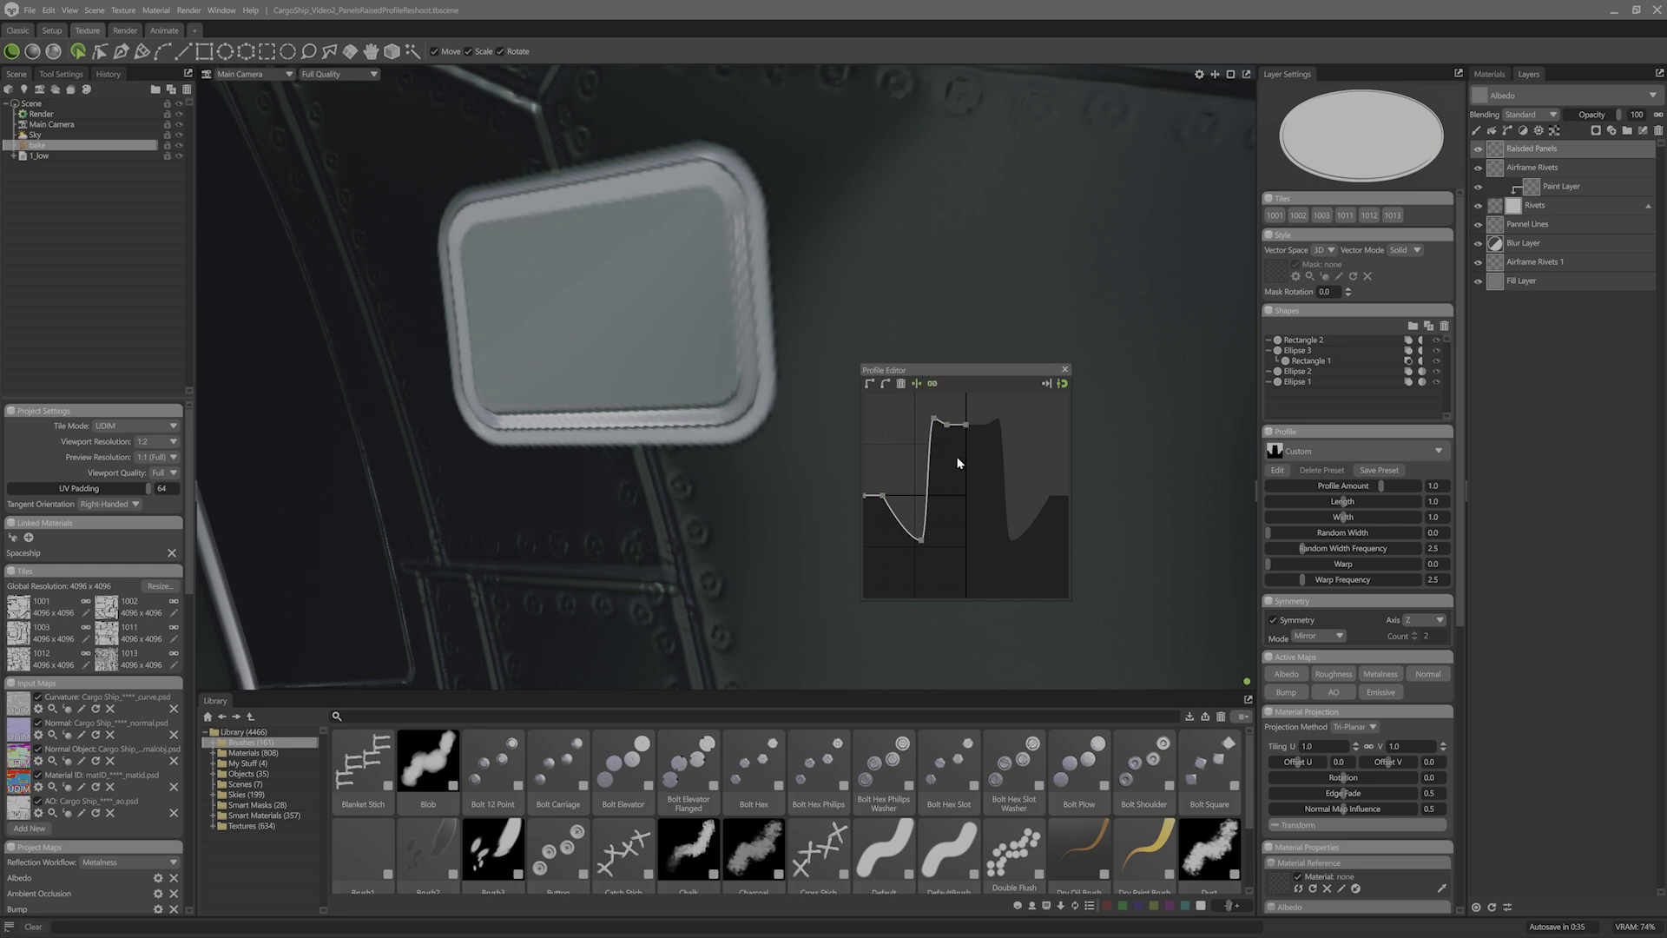
Step: Keep only the Bump and Normal maps active on the Raisded Panels layer and close the Profile Editor
{"action": "left_click", "coordinate": [1283, 695], "text": "alt"}
{"action": "left_click", "coordinate": [1419, 675]}
{"action": "scroll", "coordinate": [774, 488], "scroll_direction": "down", "scroll_amount": 3}
{"action": "left_click_drag", "start_coordinate": [791, 342], "coordinate": [818, 430], "text": "alt"}
{"action": "mouse_move", "coordinate": [816, 425]}
{"action": "right_mouse_down", "text": "alt"}
{"action": "mouse_move", "coordinate": [780, 382]}
{"action": "mouse_move", "coordinate": [794, 402]}
{"action": "right_mouse_up", "text": "alt"}
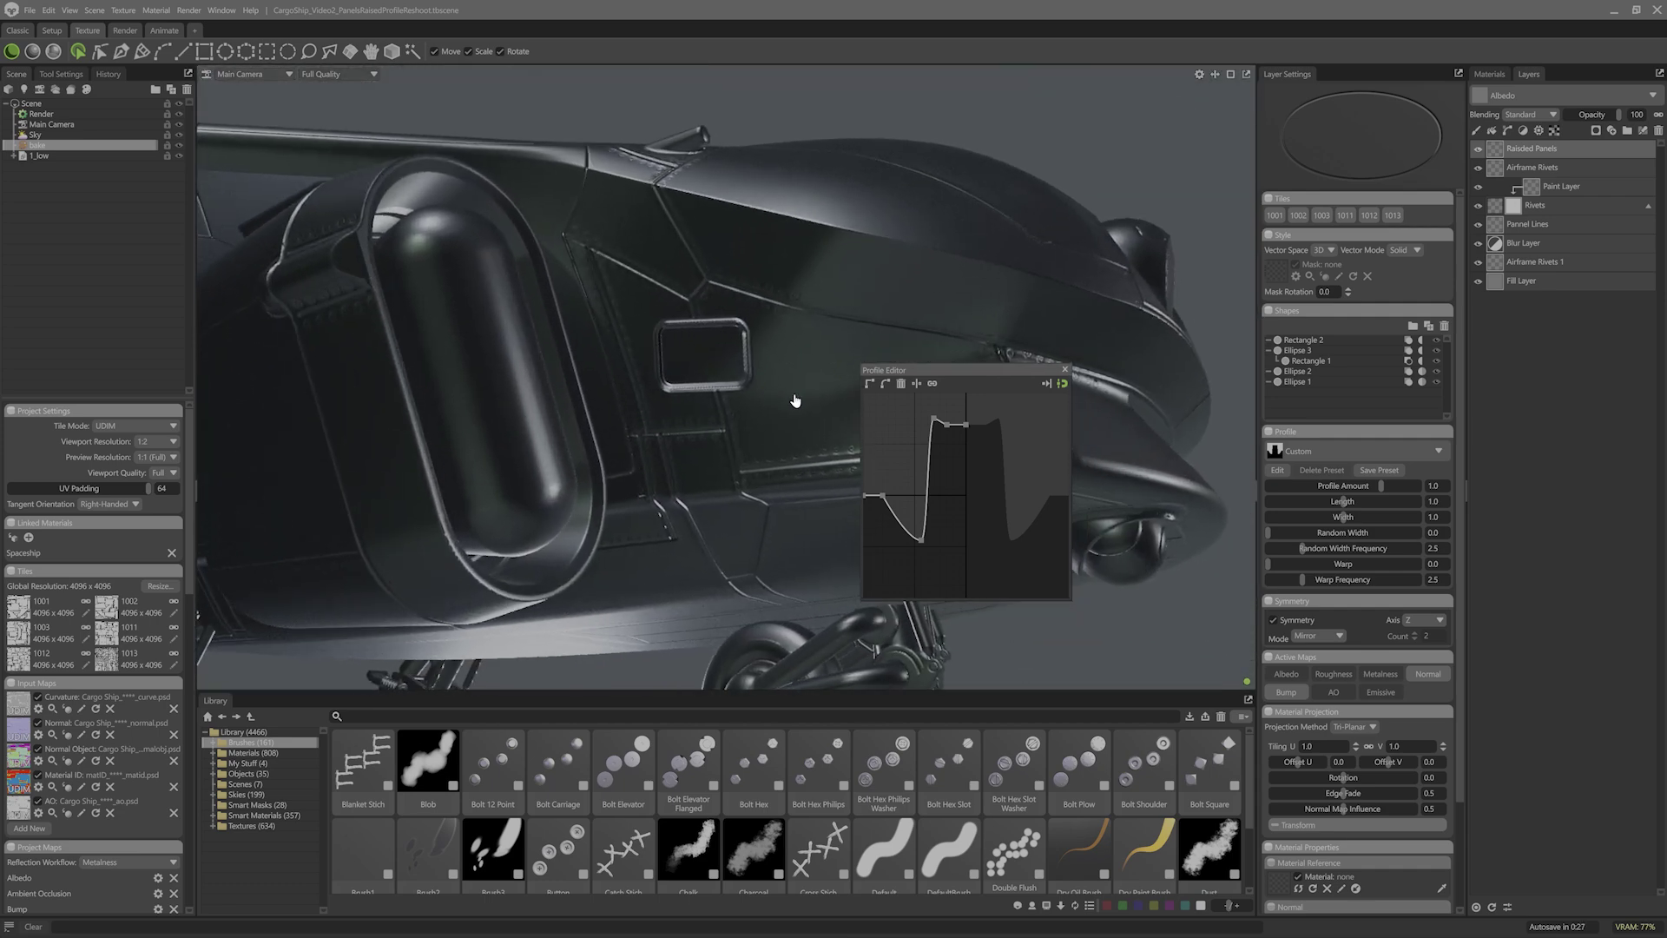
{"action": "left_click", "coordinate": [1064, 369]}
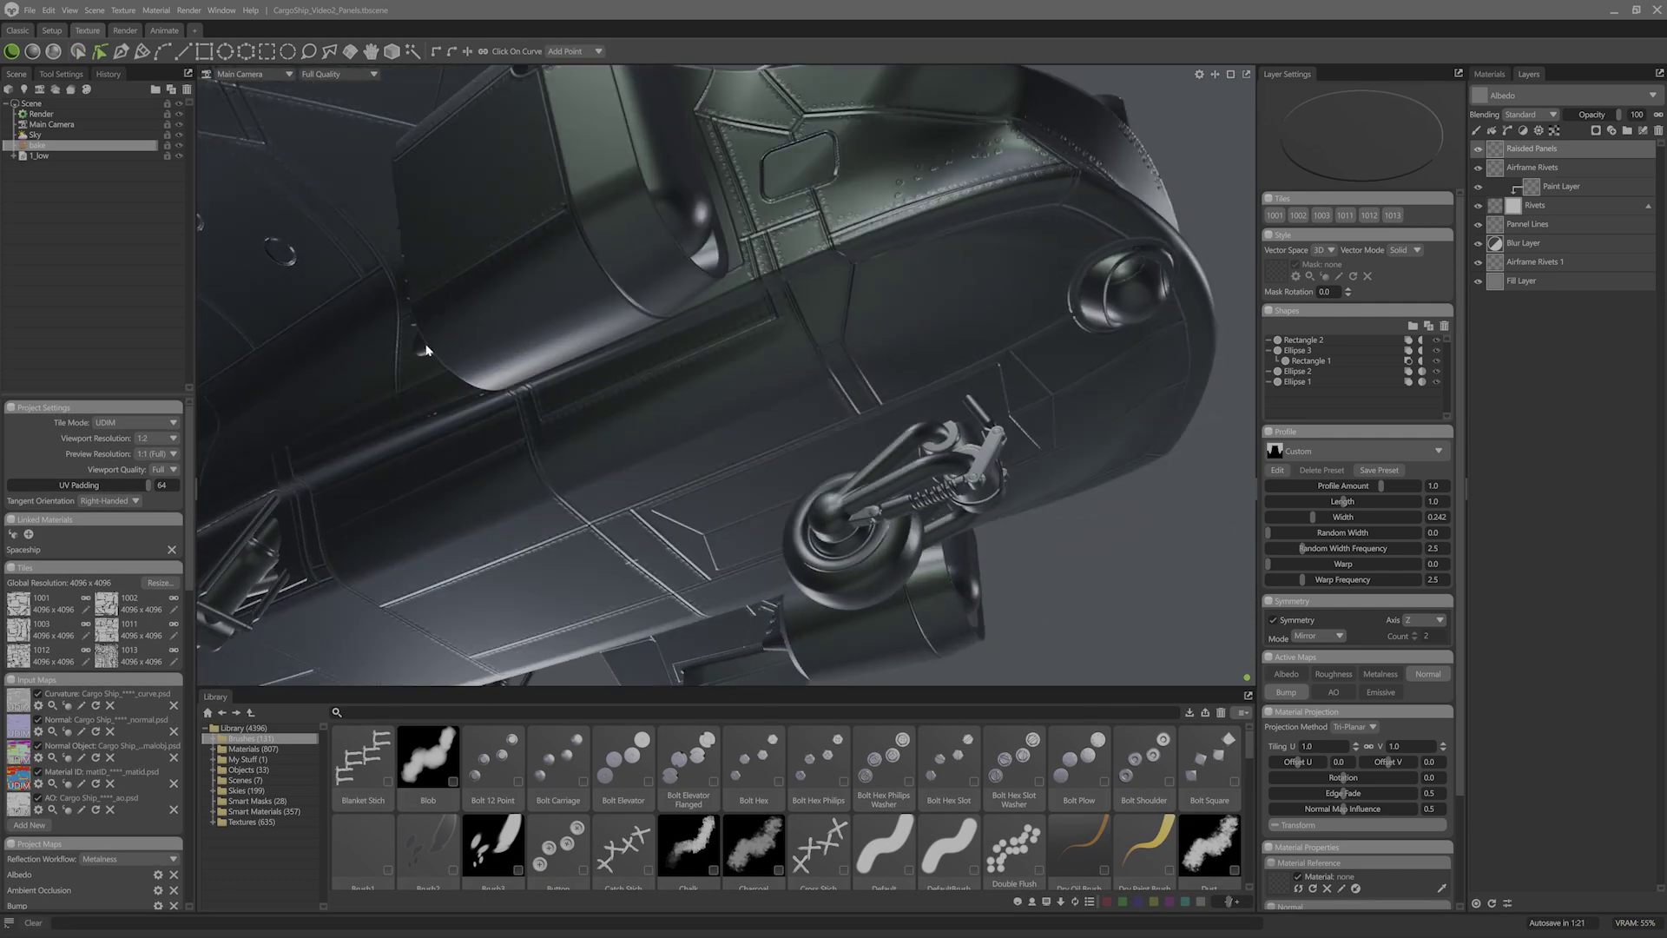
Step: Add a new vector layer above Raisded Panels and name it Hubcap Spokes
{"action": "left_click_drag", "start_coordinate": [425, 350], "coordinate": [716, 153]}
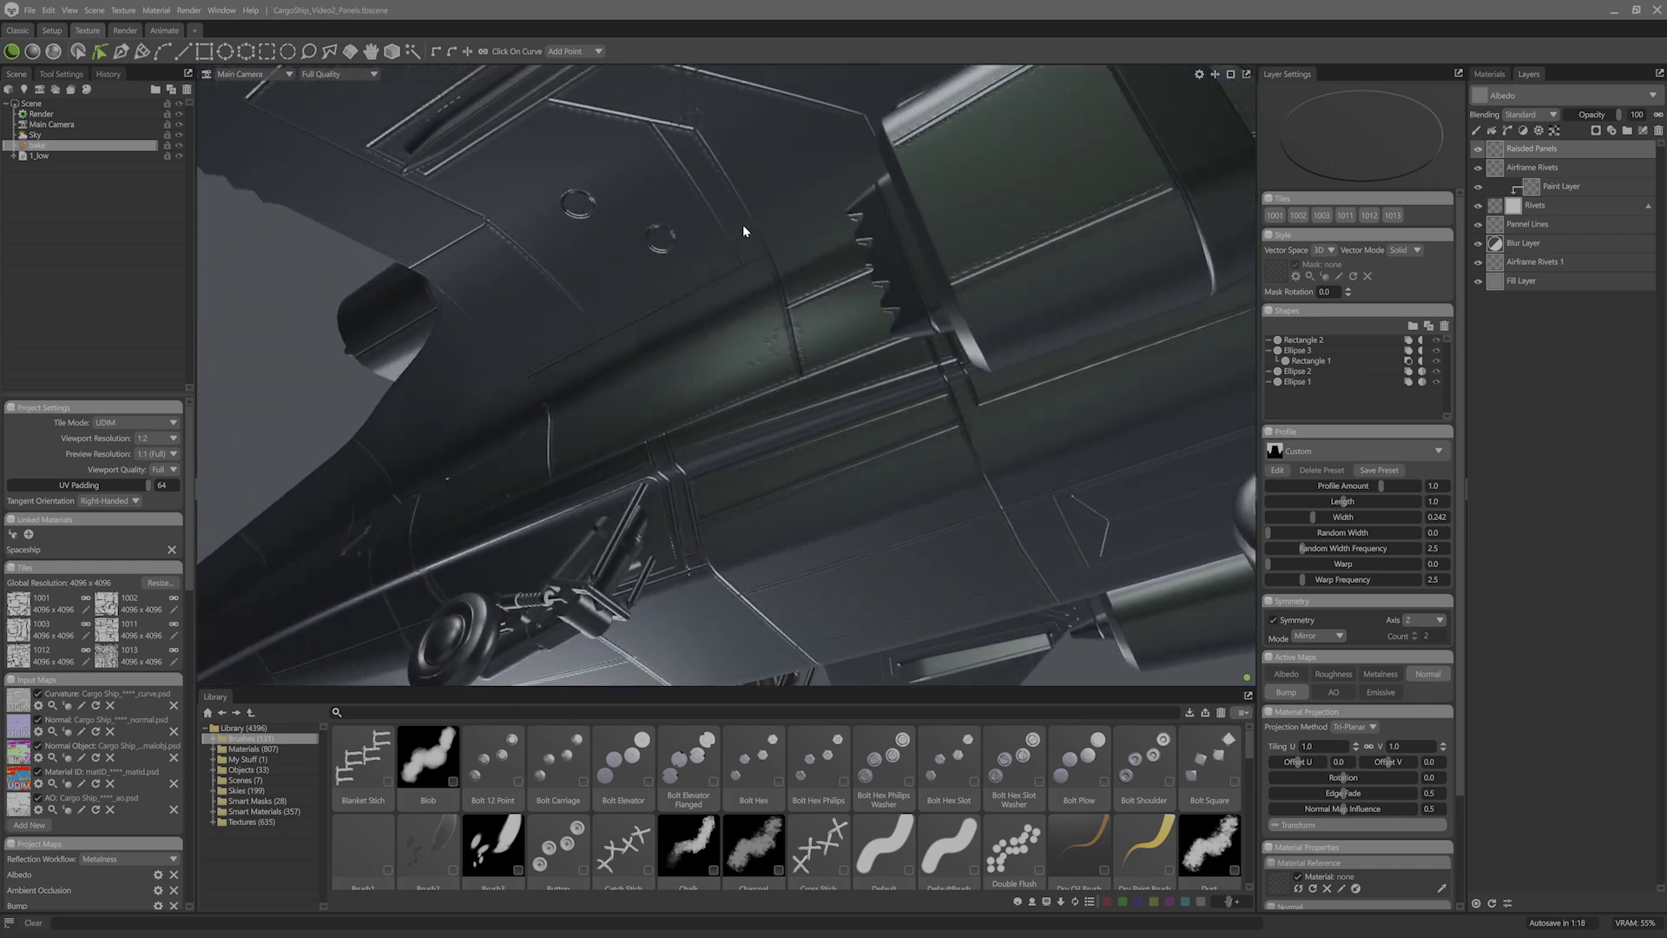
{"action": "scroll", "coordinate": [760, 348], "scroll_direction": "down", "scroll_amount": 5}
{"action": "left_click_drag", "start_coordinate": [753, 316], "coordinate": [778, 485]}
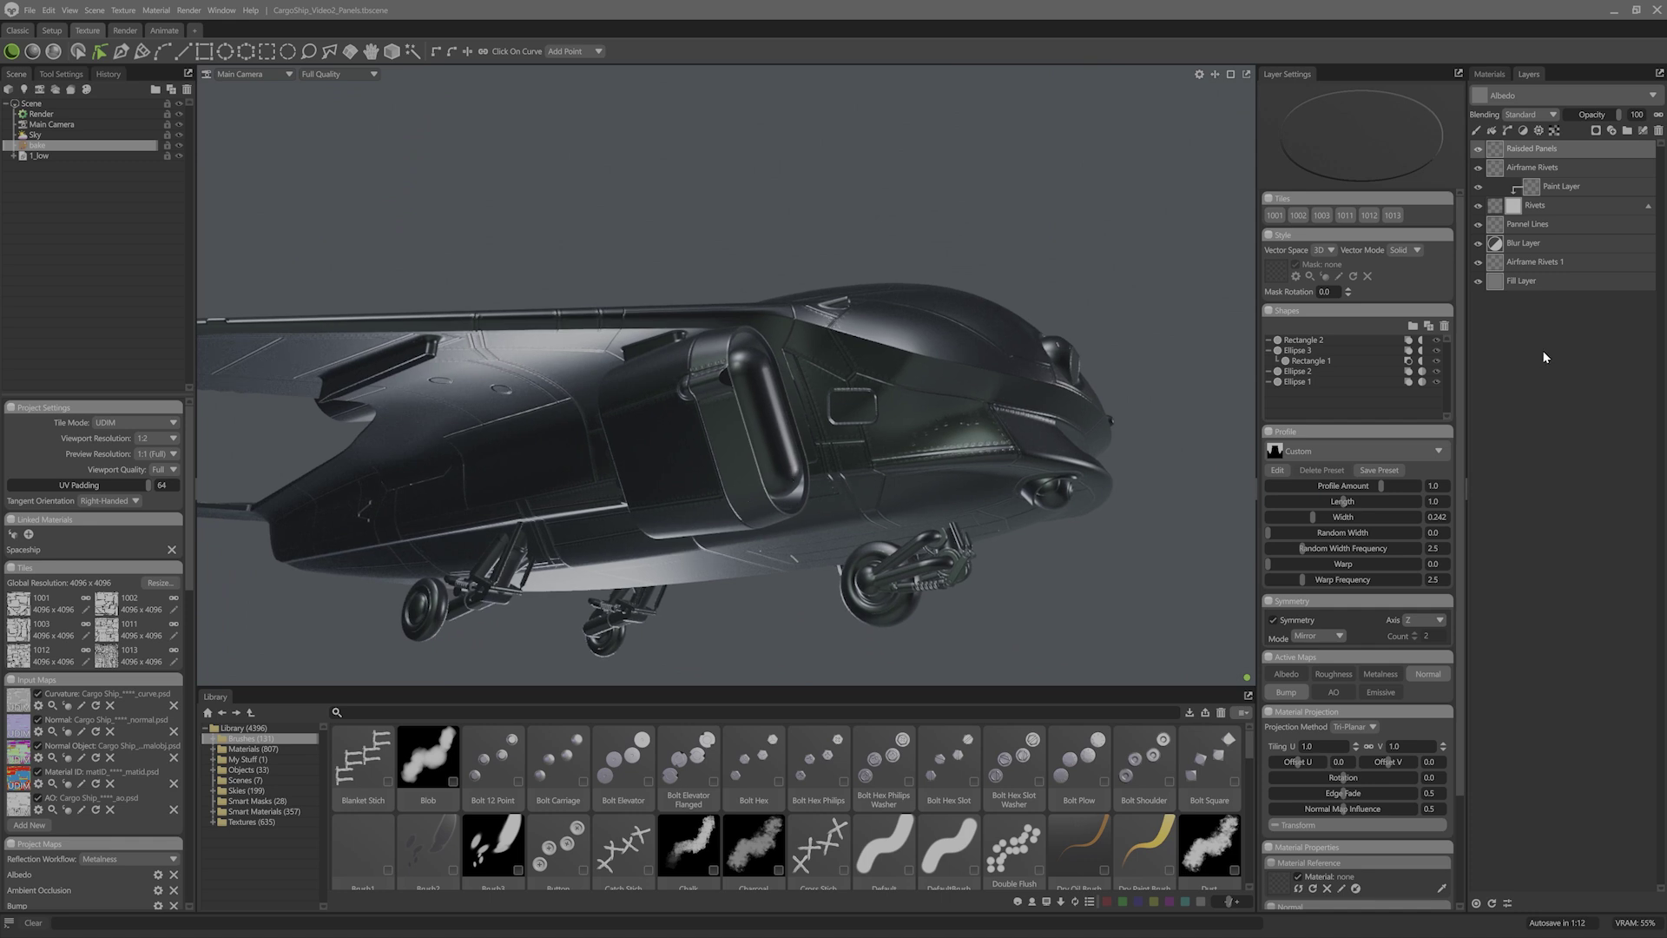
{"action": "left_click", "coordinate": [1507, 130]}
{"action": "double_click", "coordinate": [1515, 149]}
{"action": "type", "text": "Hl"}
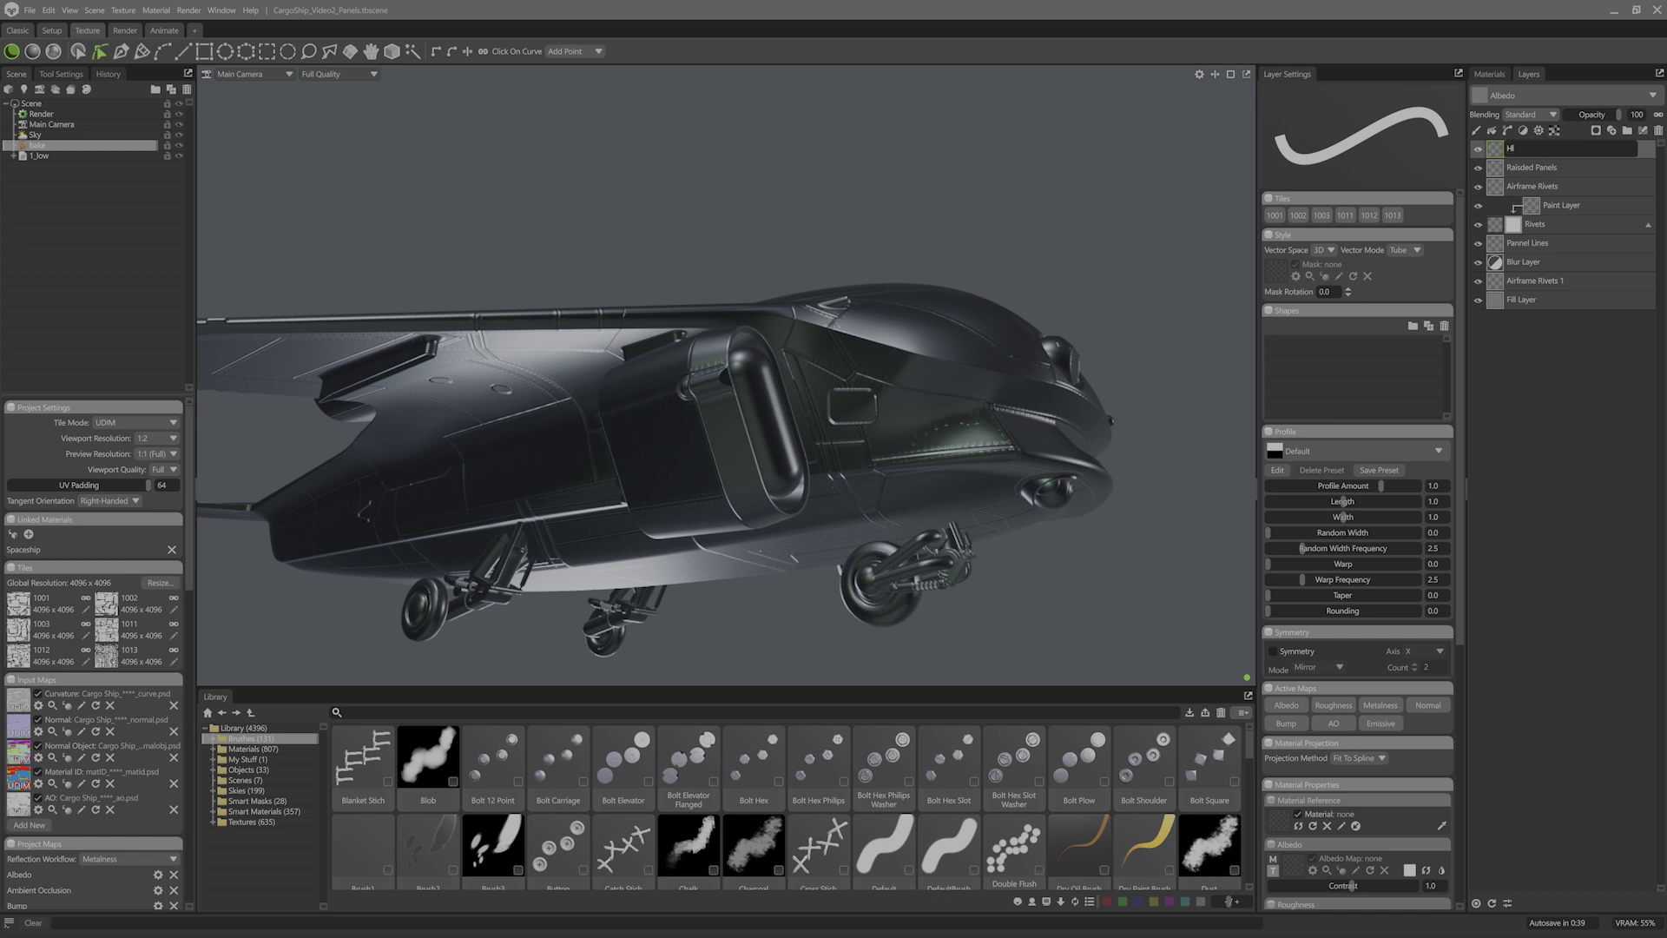
{"action": "type", "text": " Spokes"}
{"action": "key", "text": "Return"}
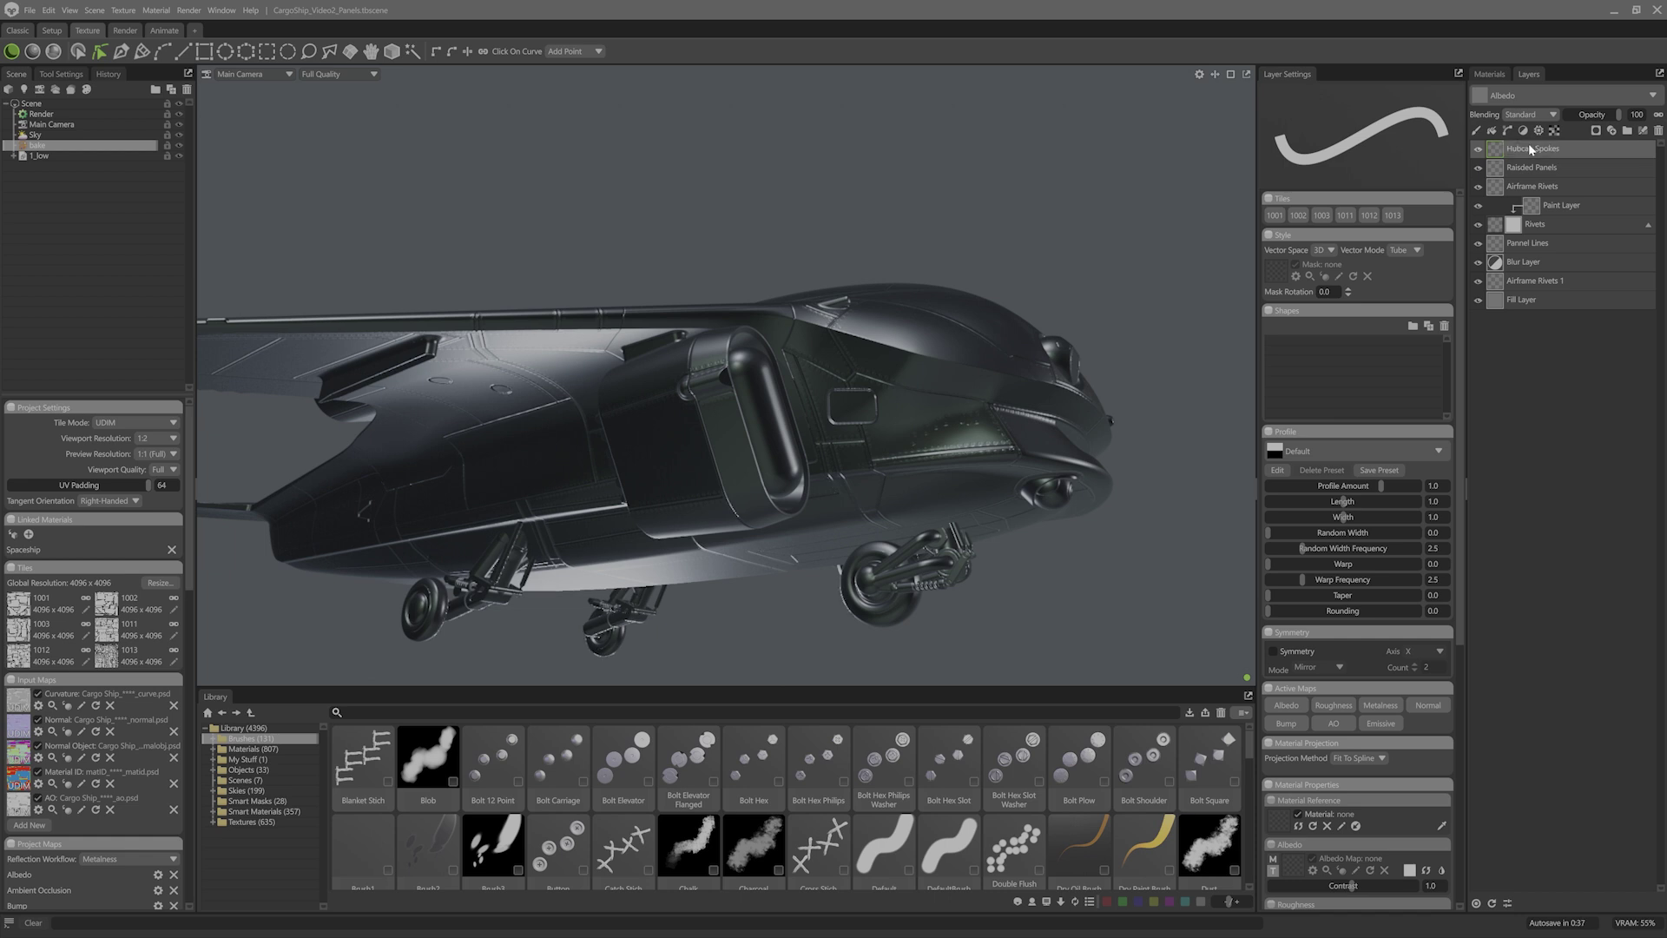
Step: Turn on symmetry for the Hubcap Spokes layer and set its mode to Radial
{"action": "left_click", "coordinate": [1309, 652]}
{"action": "left_click", "coordinate": [1316, 667]}
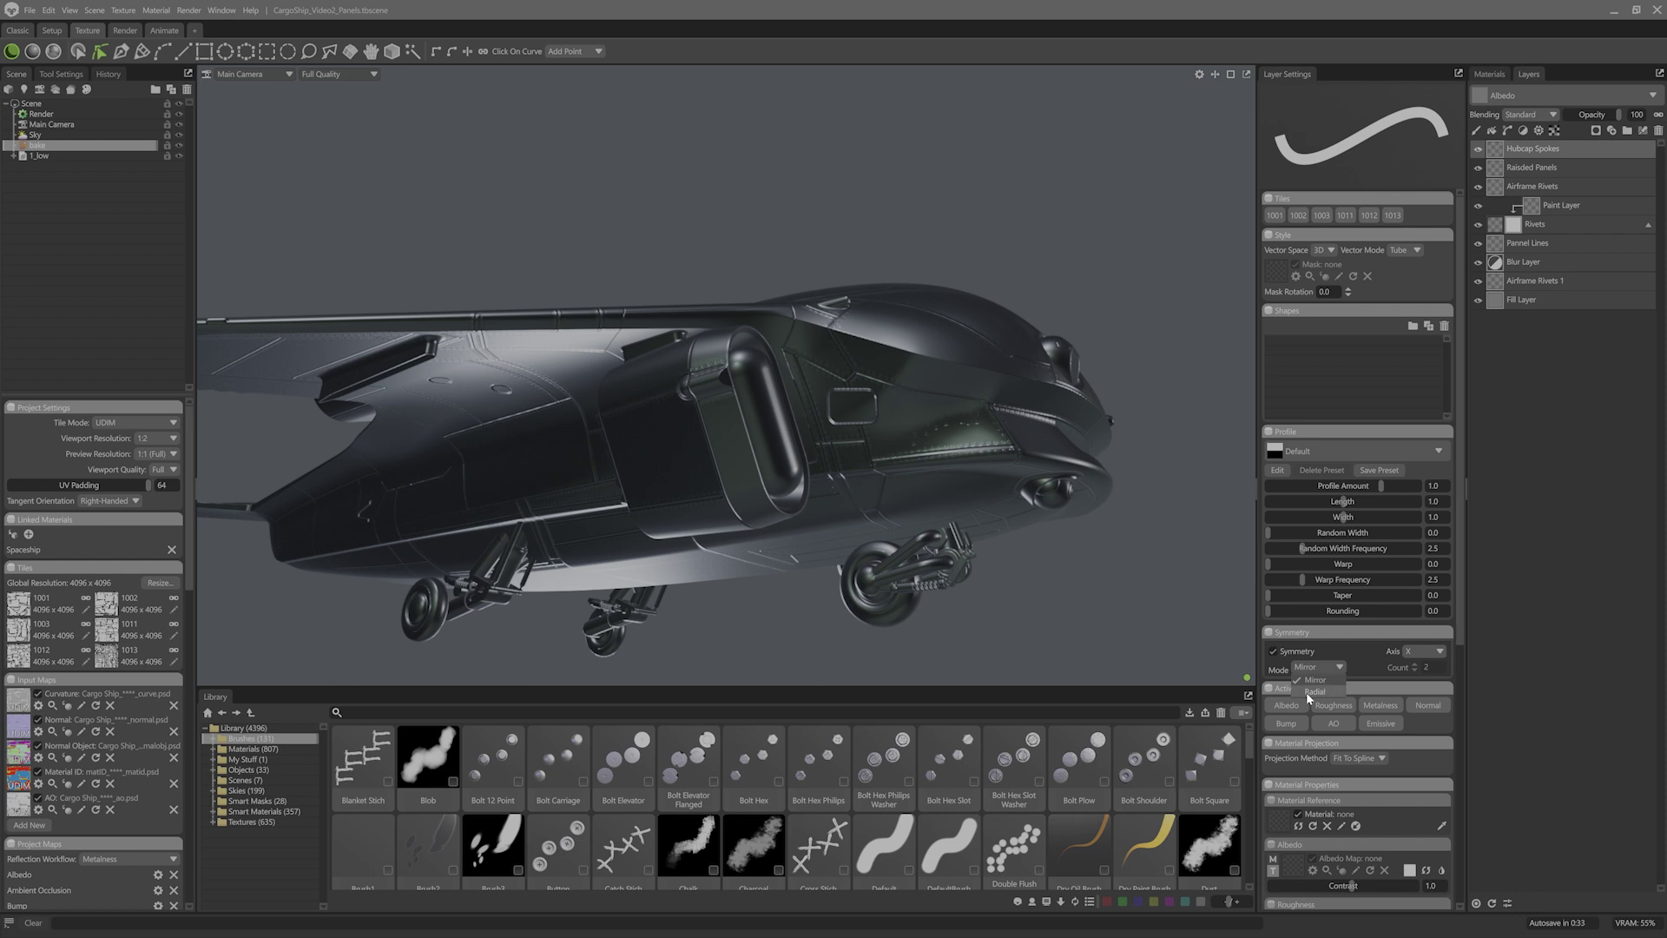
{"action": "left_click", "coordinate": [1308, 692]}
Step: Go through the available radial symmetry axes and set the axis to Custom
{"action": "left_click", "coordinate": [1431, 652]}
{"action": "left_click", "coordinate": [1420, 663]}
{"action": "left_click", "coordinate": [1428, 652]}
{"action": "left_click", "coordinate": [1436, 679]}
{"action": "left_click", "coordinate": [1438, 653]}
{"action": "left_click", "coordinate": [1425, 688]}
{"action": "left_click", "coordinate": [1424, 651]}
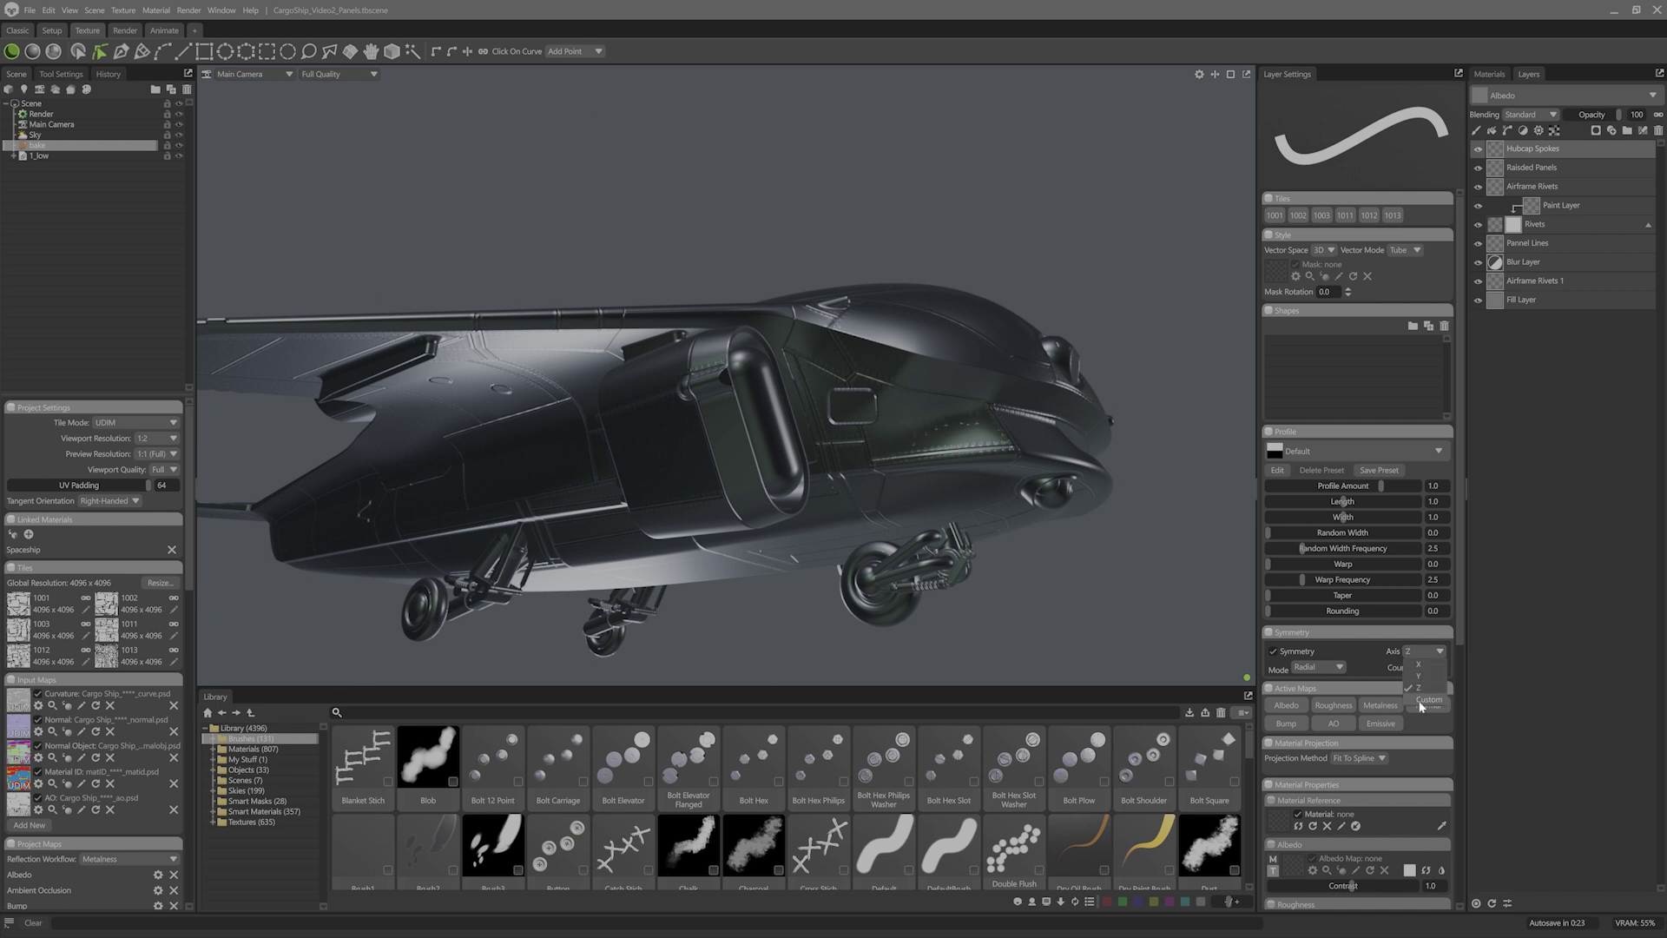
{"action": "left_click", "coordinate": [1423, 700]}
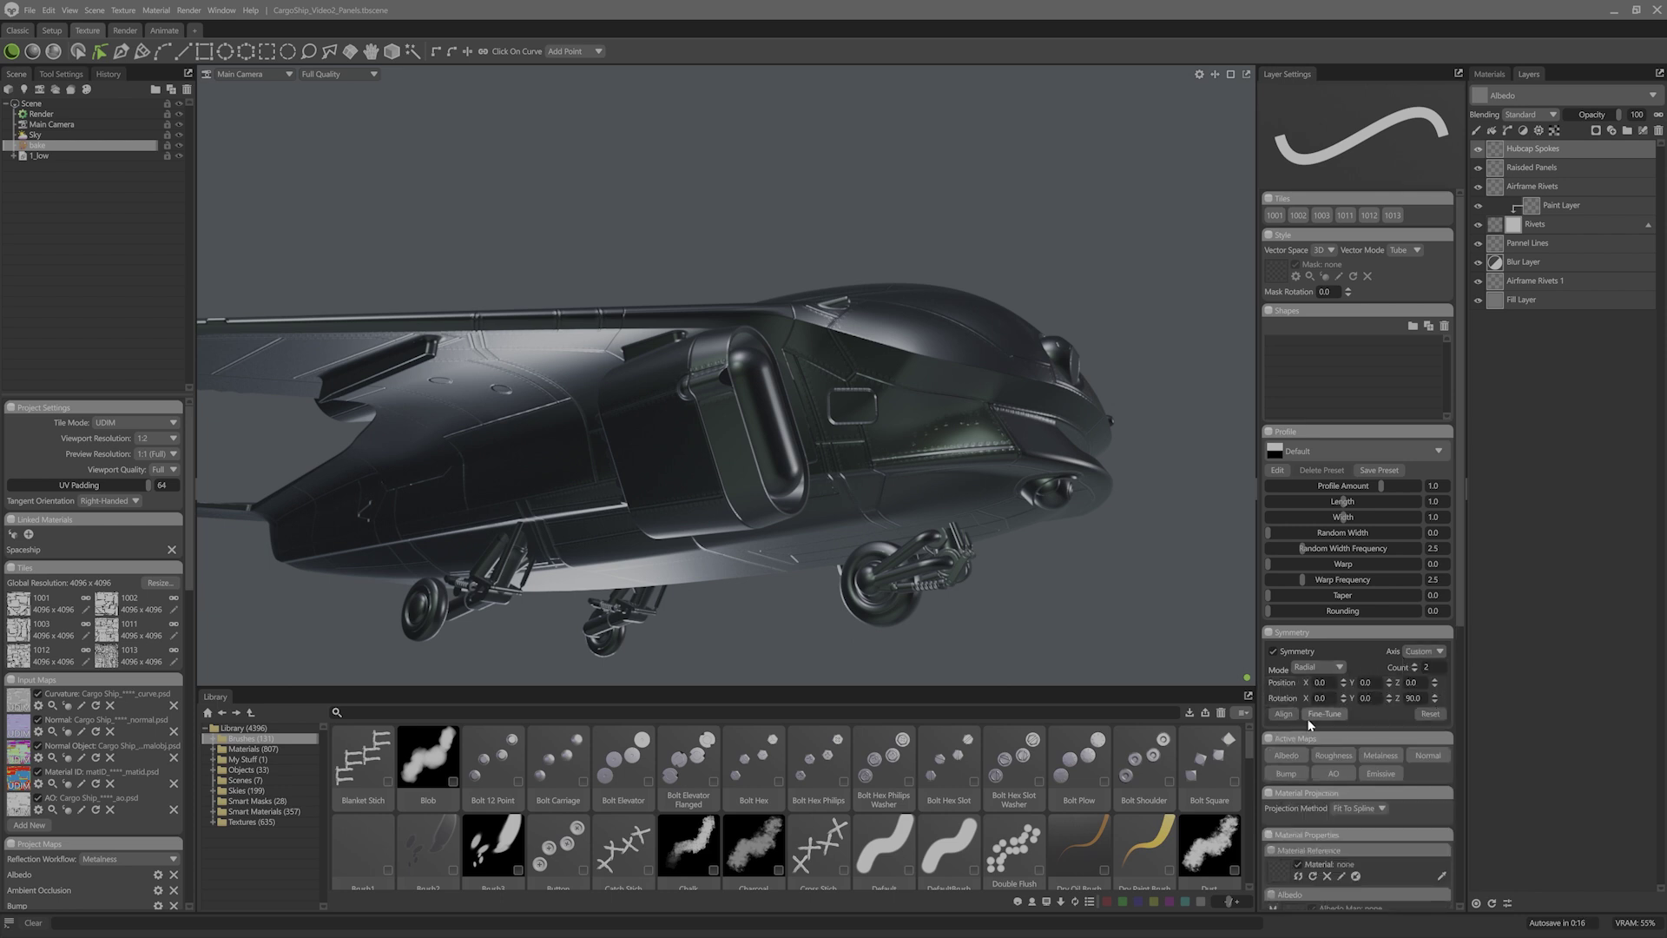
Step: Align the custom radial symmetry axis to the hub face of the rear landing gear wheel
{"action": "left_click", "coordinate": [1284, 713]}
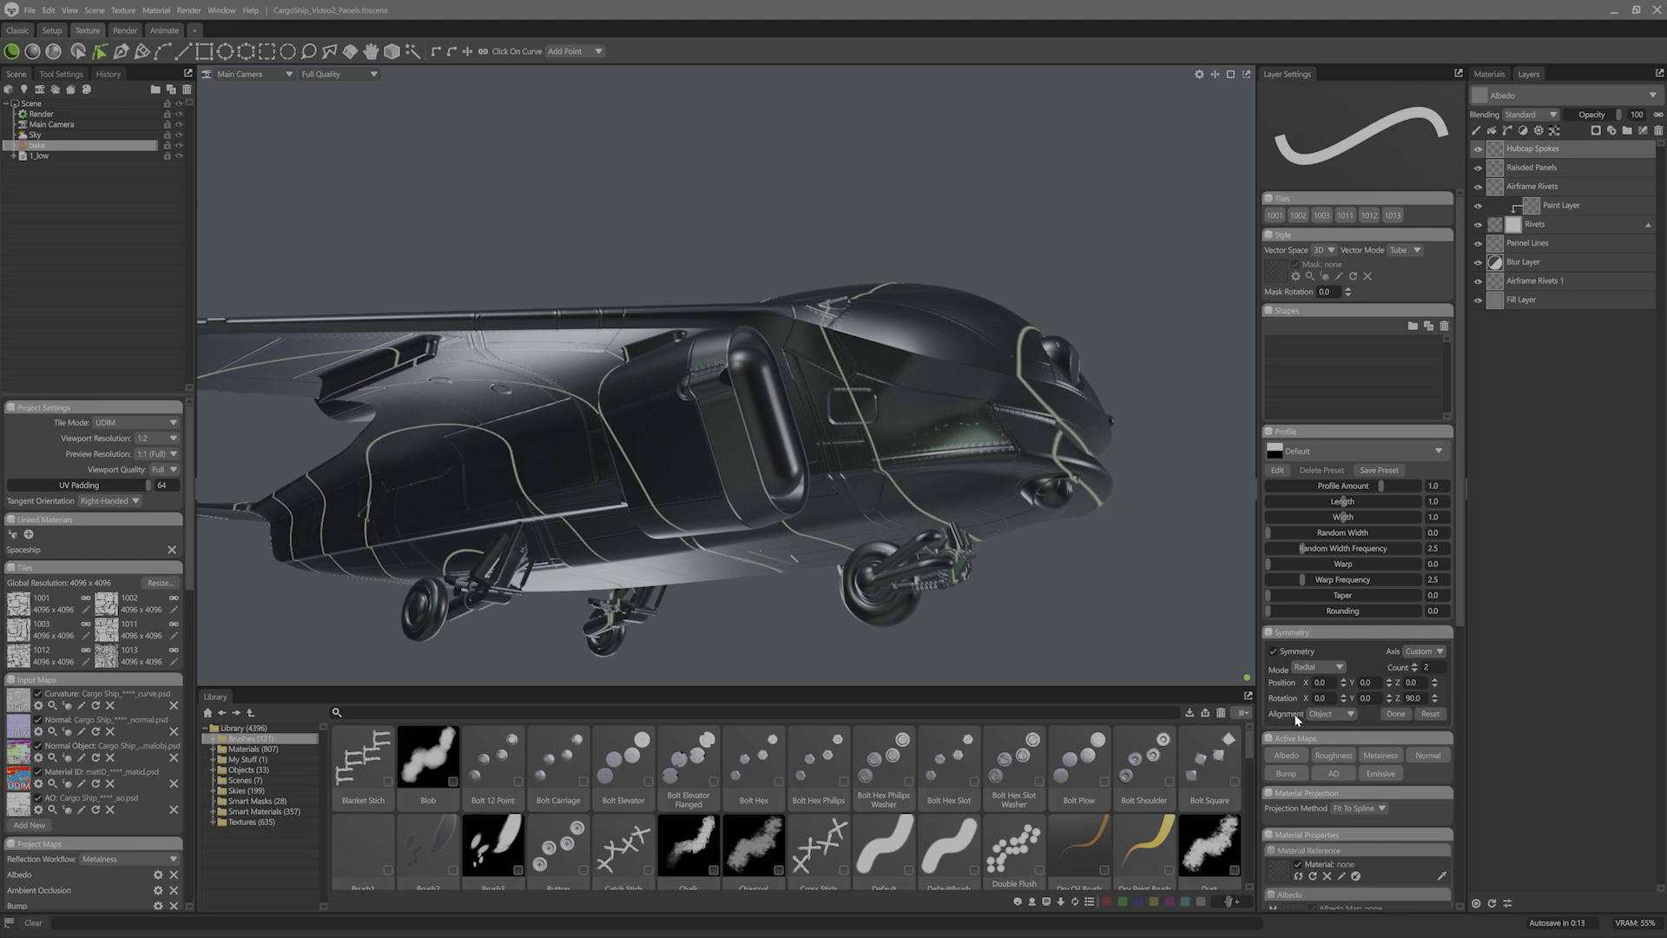
{"action": "left_click_drag", "start_coordinate": [796, 652], "coordinate": [927, 660], "text": "alt"}
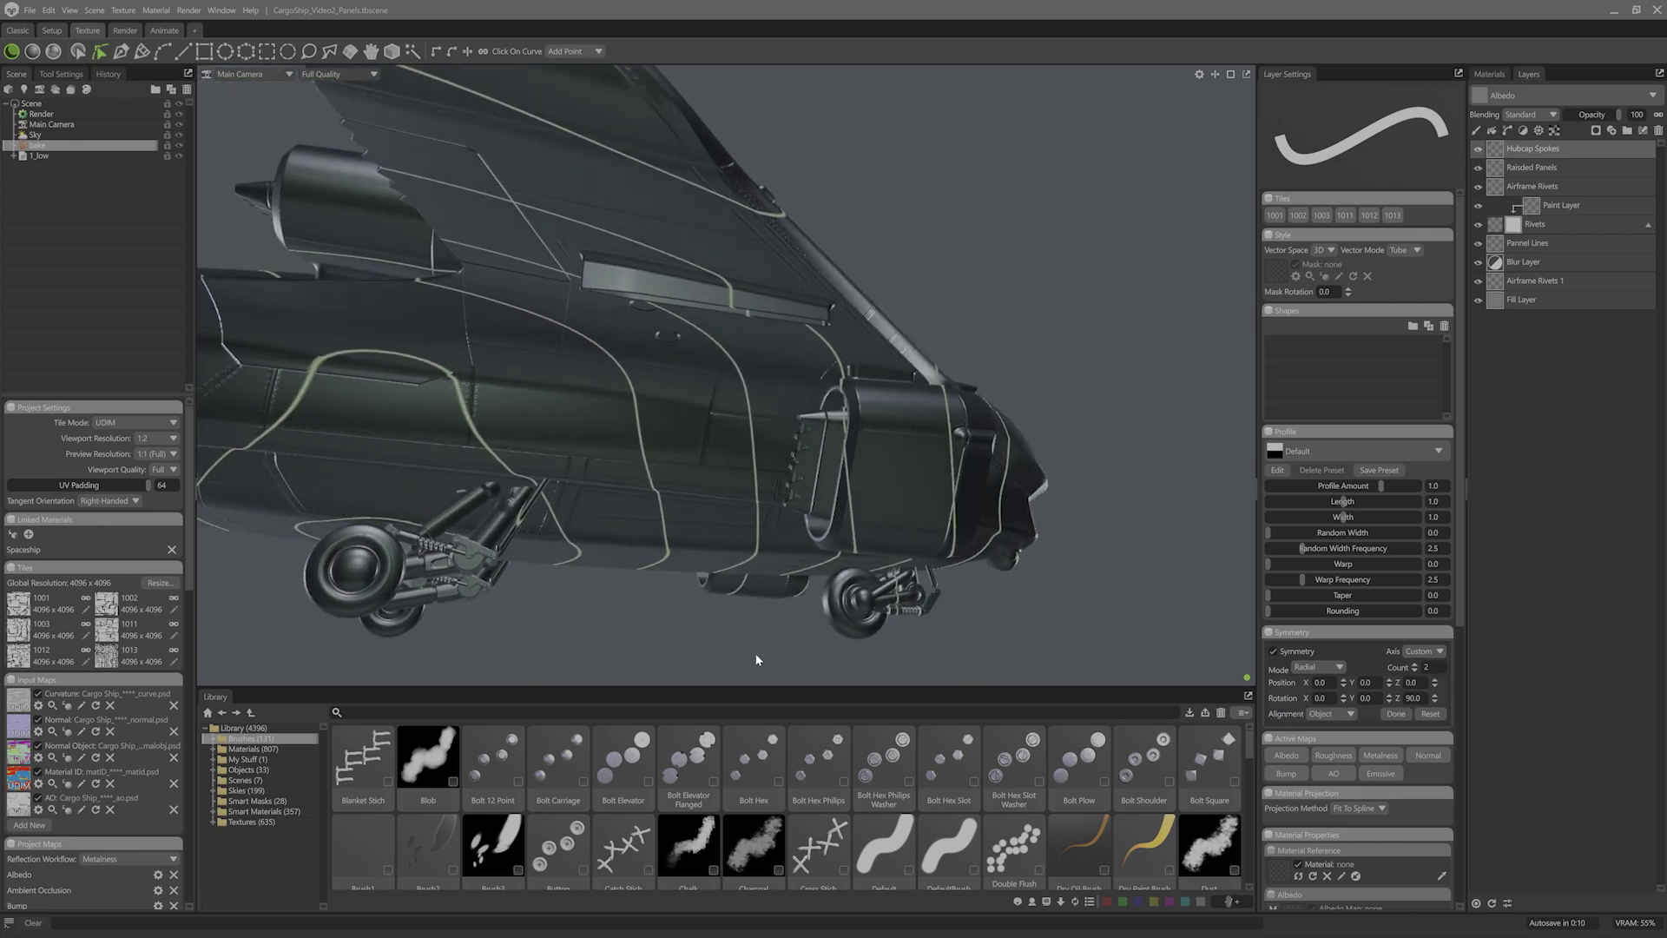
{"action": "left_click", "coordinate": [354, 577]}
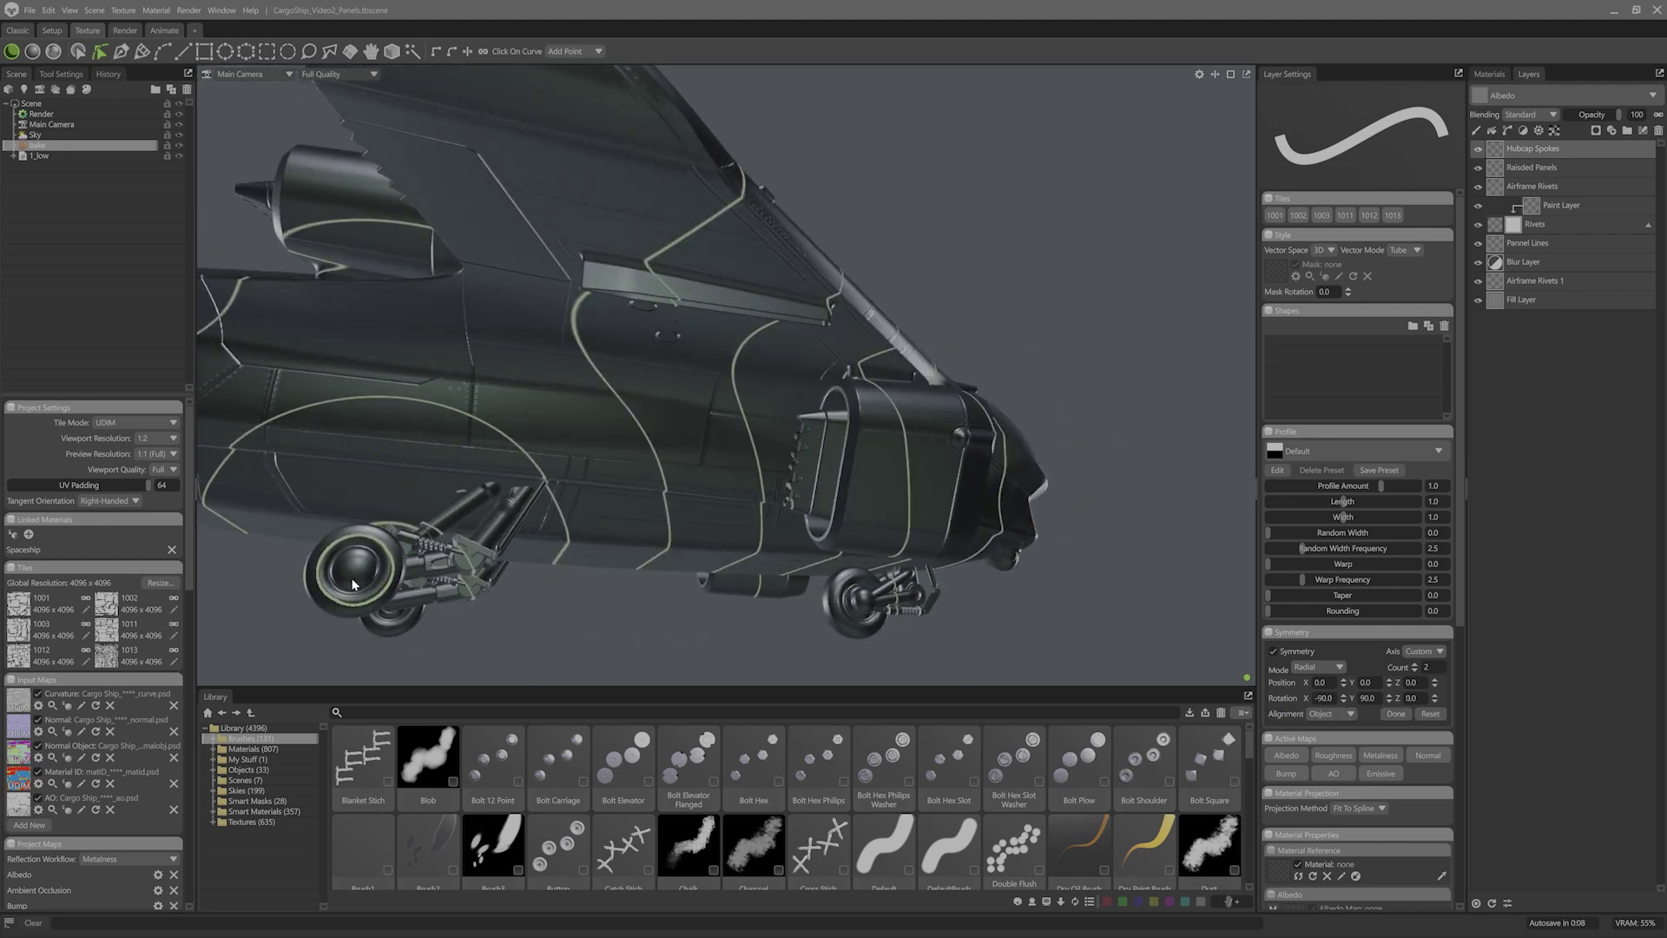
{"action": "middle_click_drag", "start_coordinate": [554, 614], "coordinate": [849, 563]}
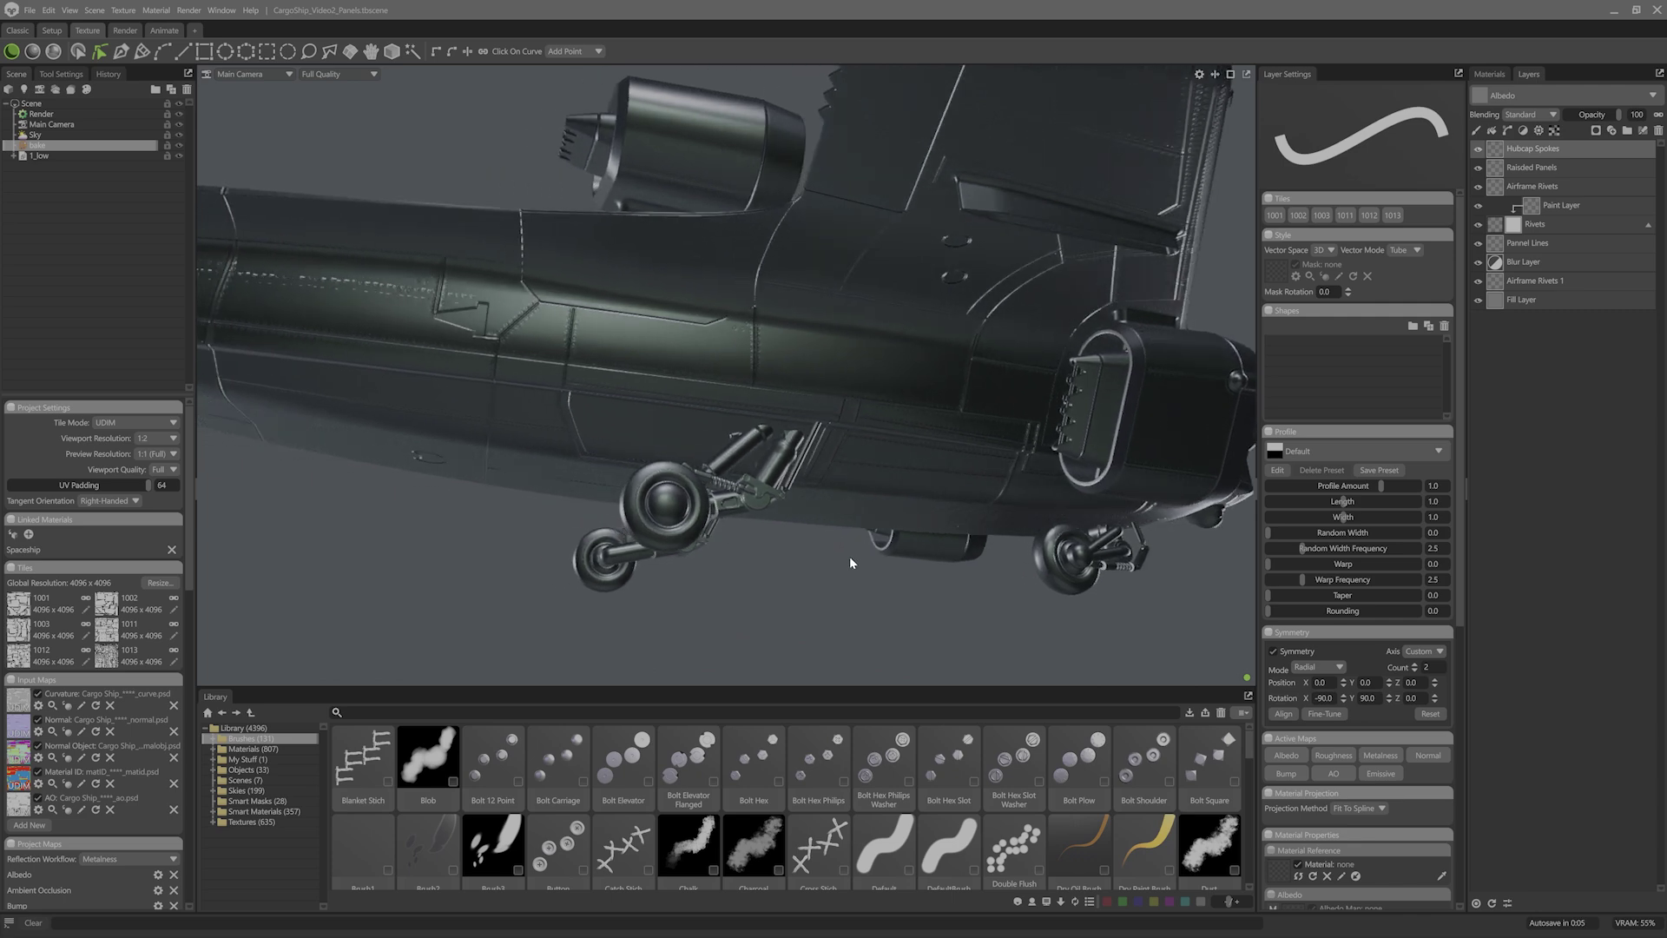
{"action": "left_click", "coordinate": [1283, 714]}
{"action": "left_click_drag", "start_coordinate": [816, 573], "coordinate": [773, 640], "text": "alt"}
{"action": "middle_click_drag", "start_coordinate": [775, 640], "coordinate": [759, 618]}
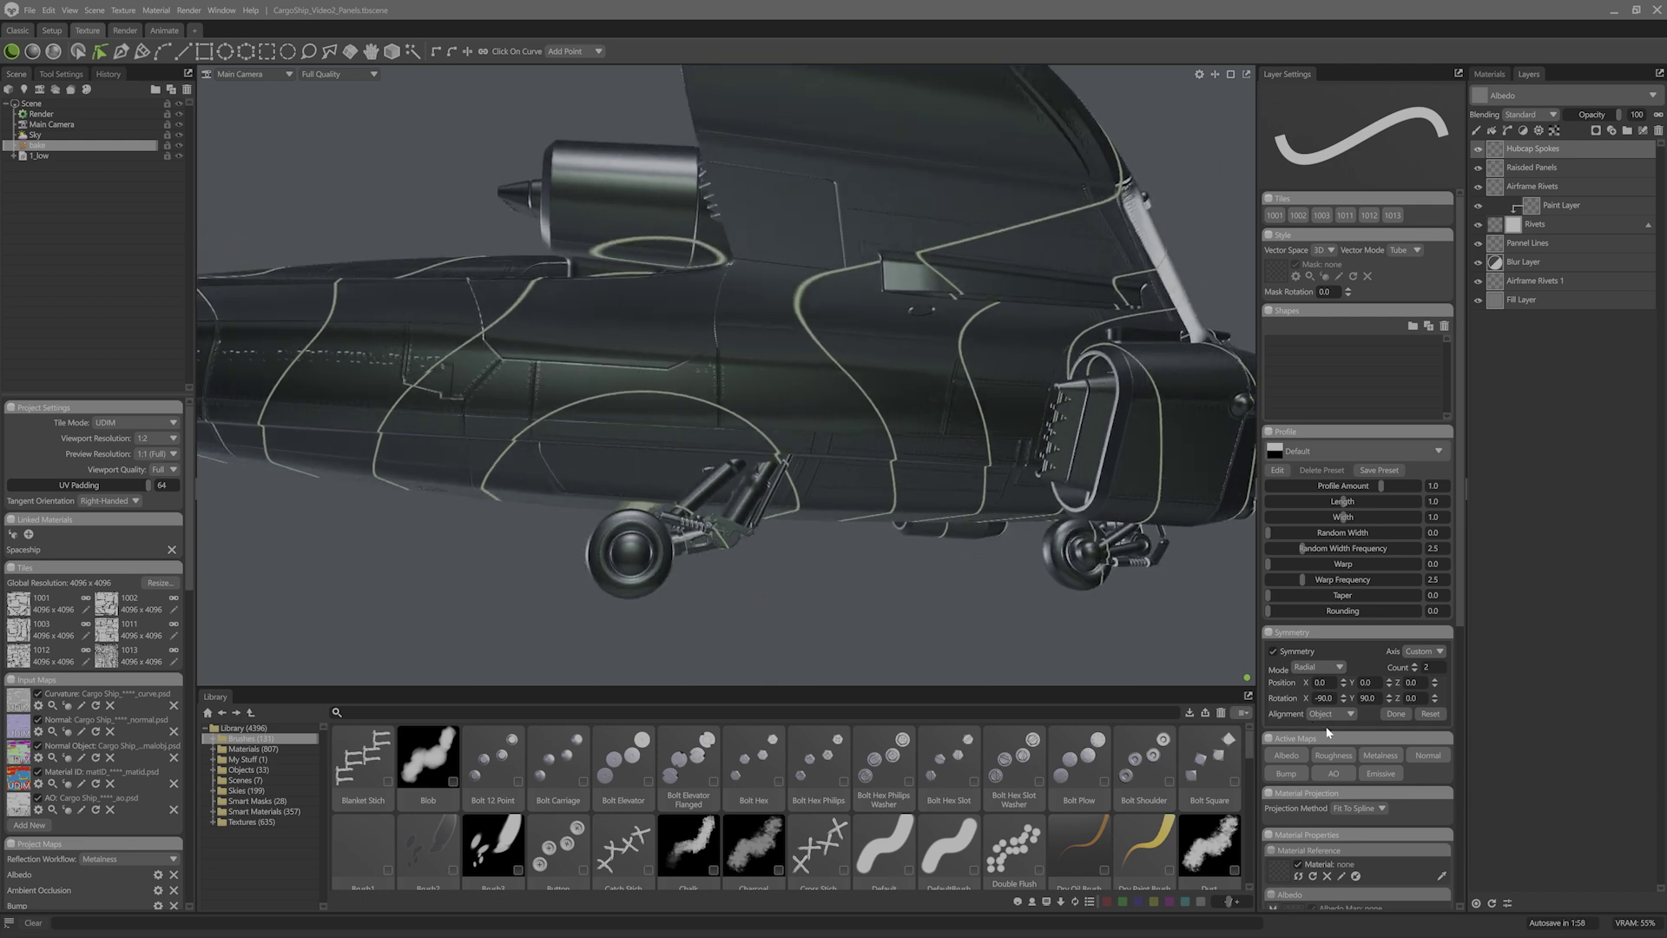
{"action": "left_click", "coordinate": [1406, 717]}
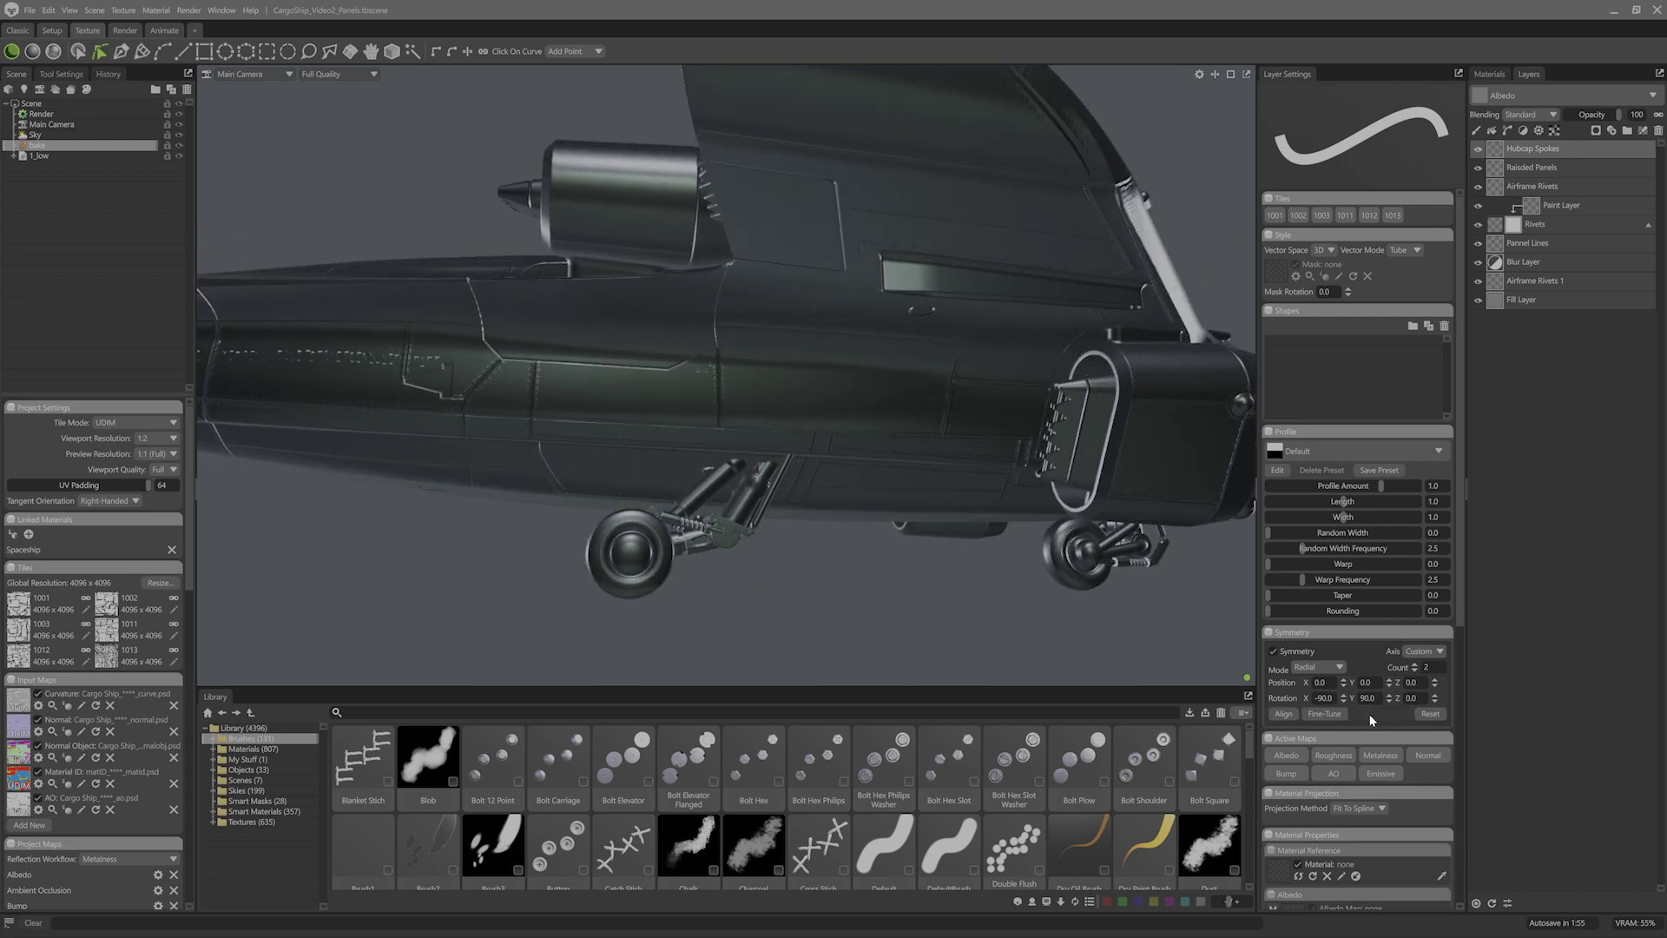
Step: In the Front view, fine-tune the symmetry centre onto the middle of the hubcap, at about X -5.282, Y 20.45
{"action": "left_click", "coordinate": [257, 74]}
{"action": "left_click", "coordinate": [254, 170]}
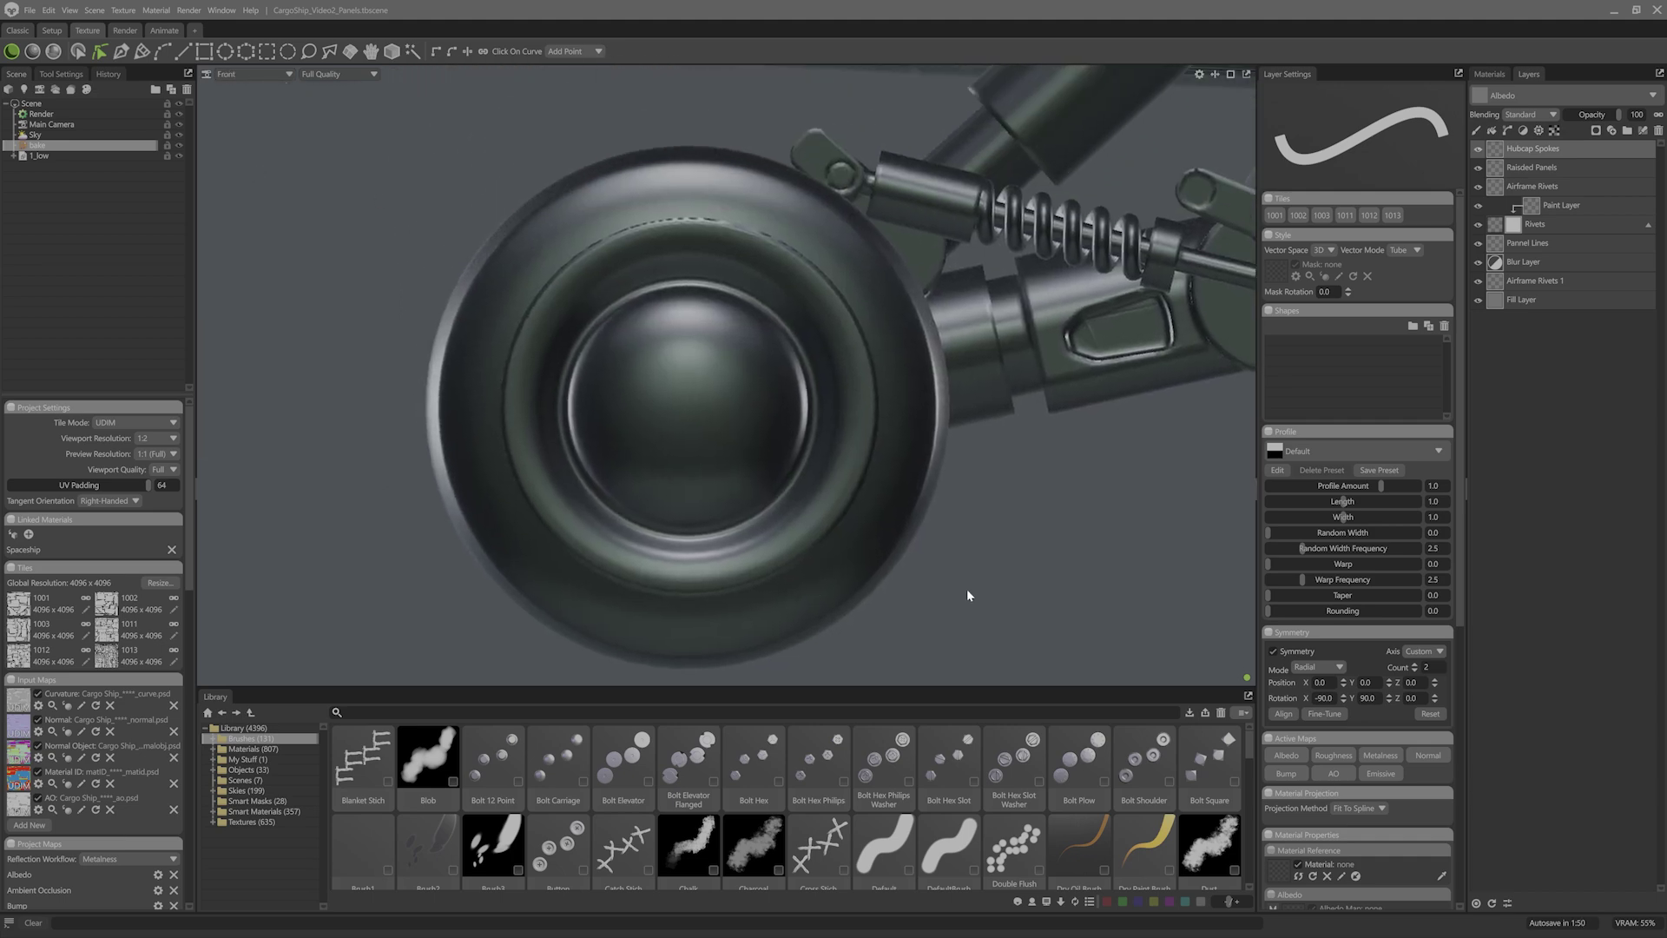
{"action": "left_click", "coordinate": [1328, 715]}
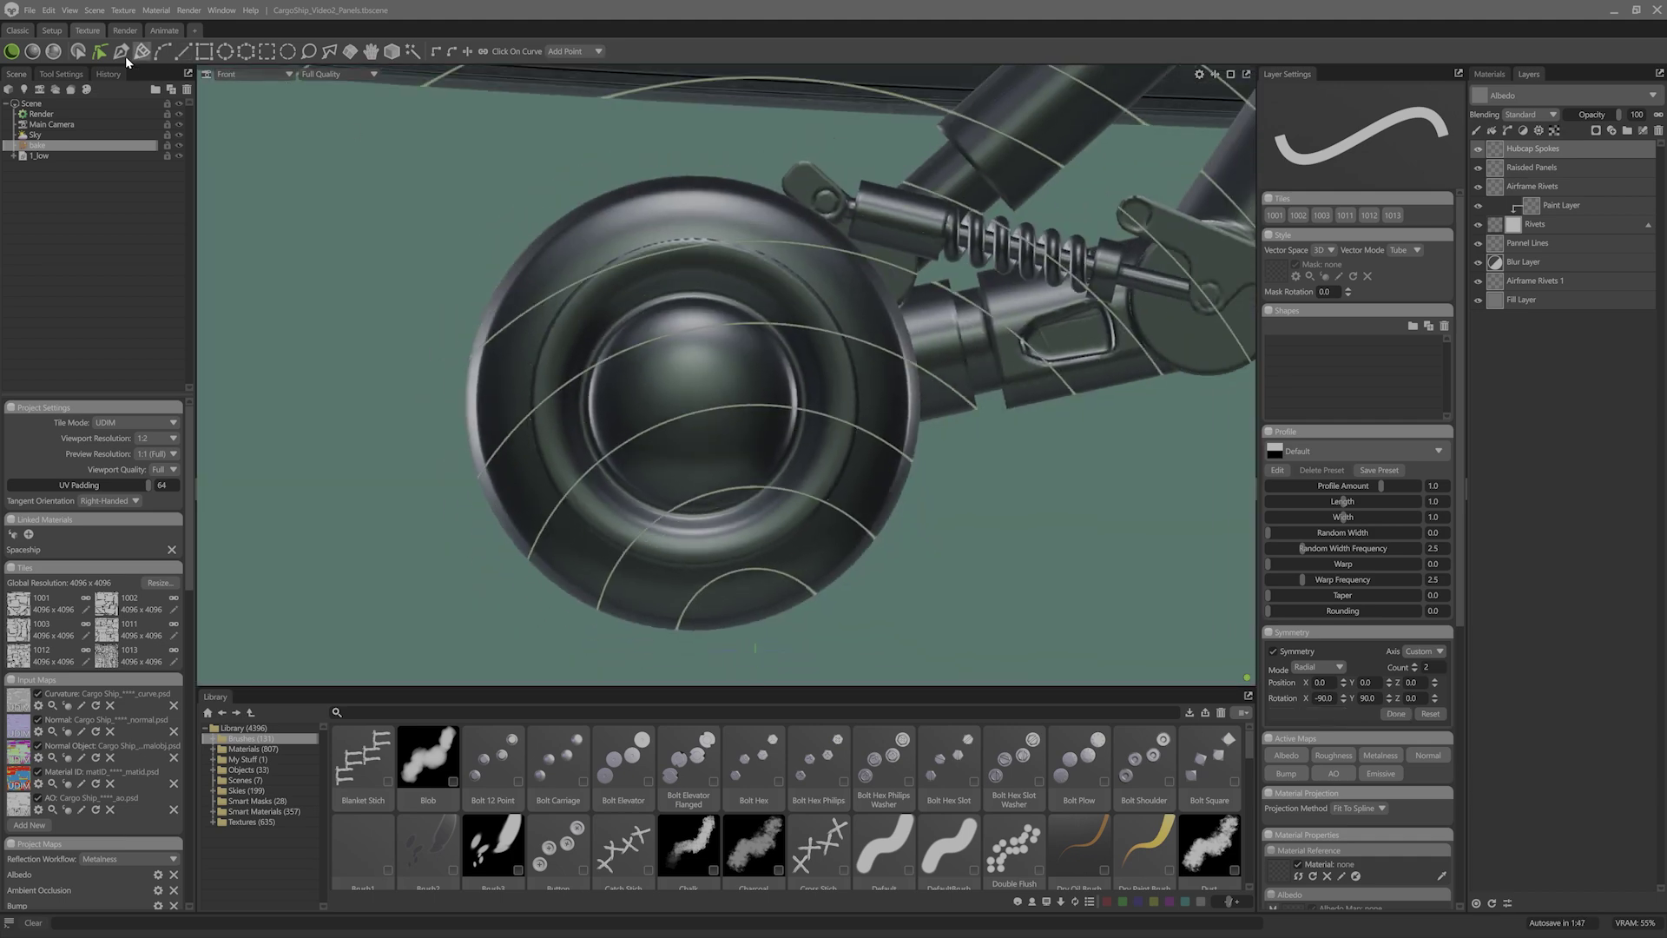
{"action": "scroll", "coordinate": [526, 258], "scroll_direction": "down", "scroll_amount": 2}
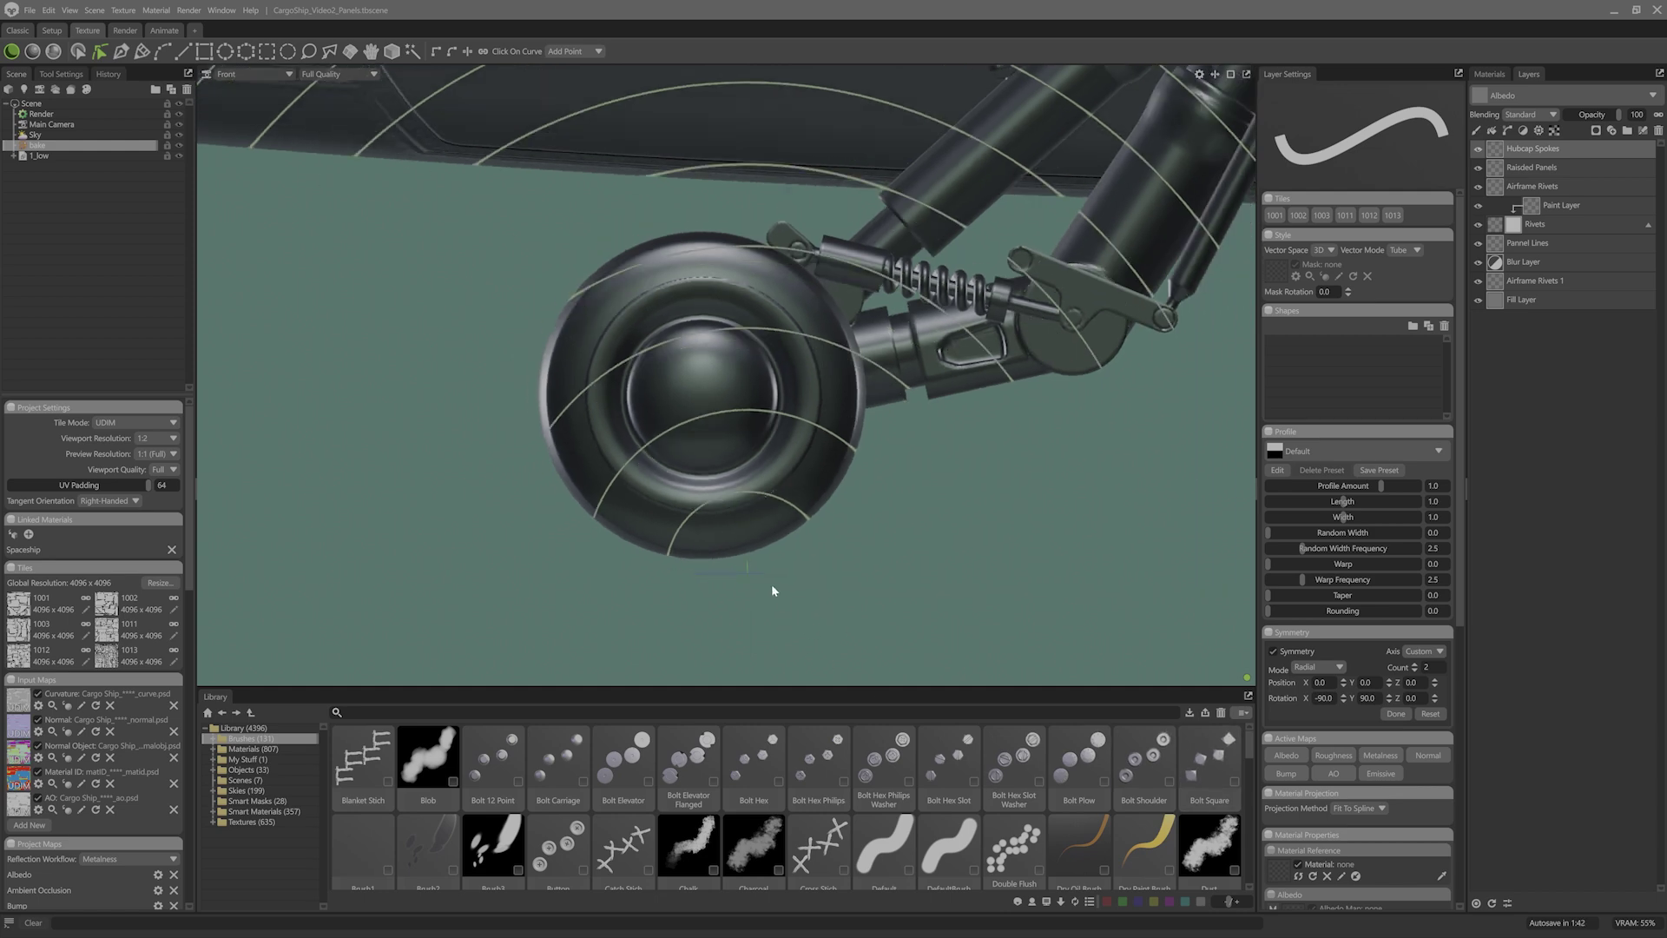
{"action": "left_click_drag", "start_coordinate": [748, 483], "coordinate": [688, 320]}
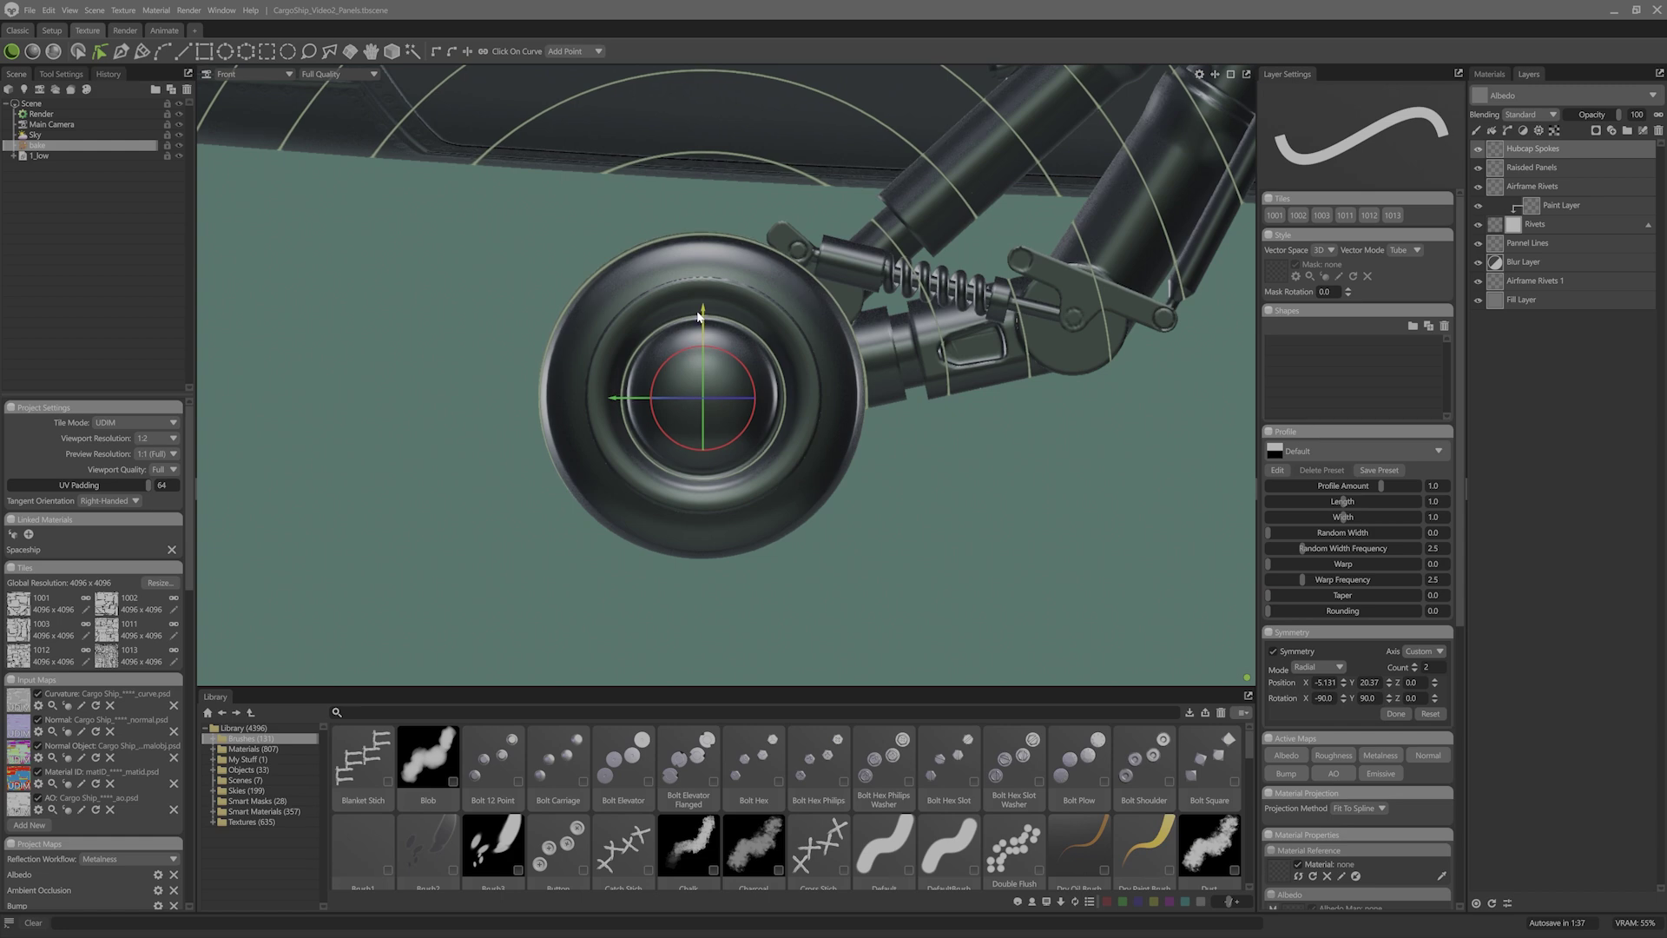
{"action": "left_click_drag", "start_coordinate": [637, 393], "coordinate": [636, 394]}
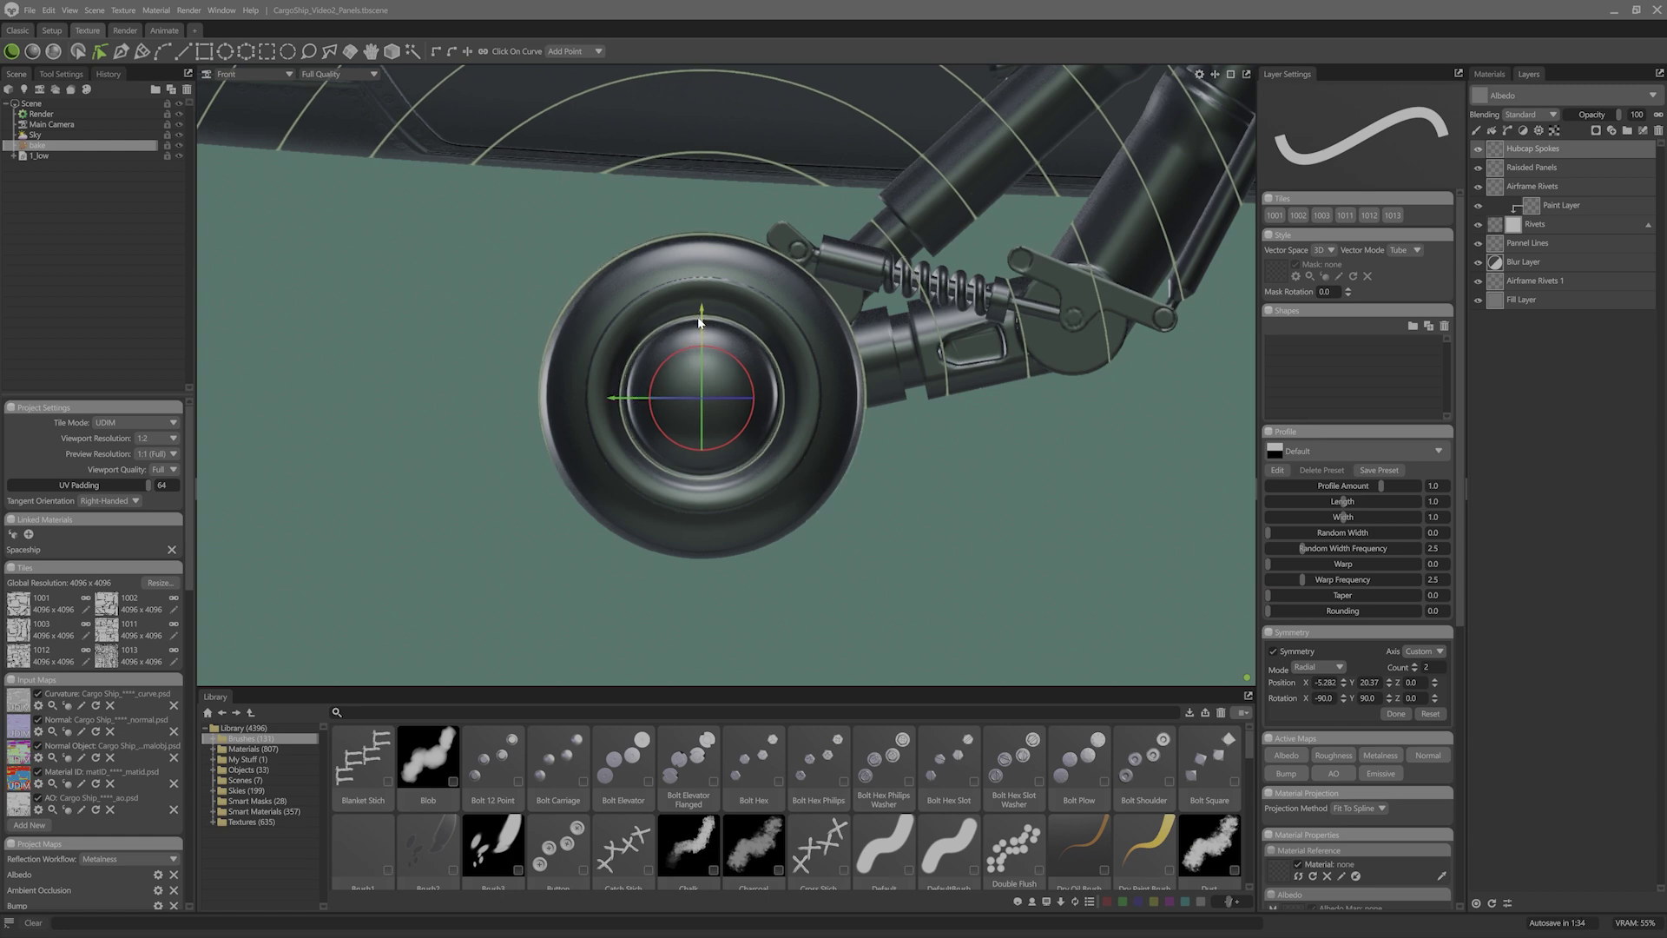
{"action": "left_click_drag", "start_coordinate": [699, 318], "coordinate": [699, 316]}
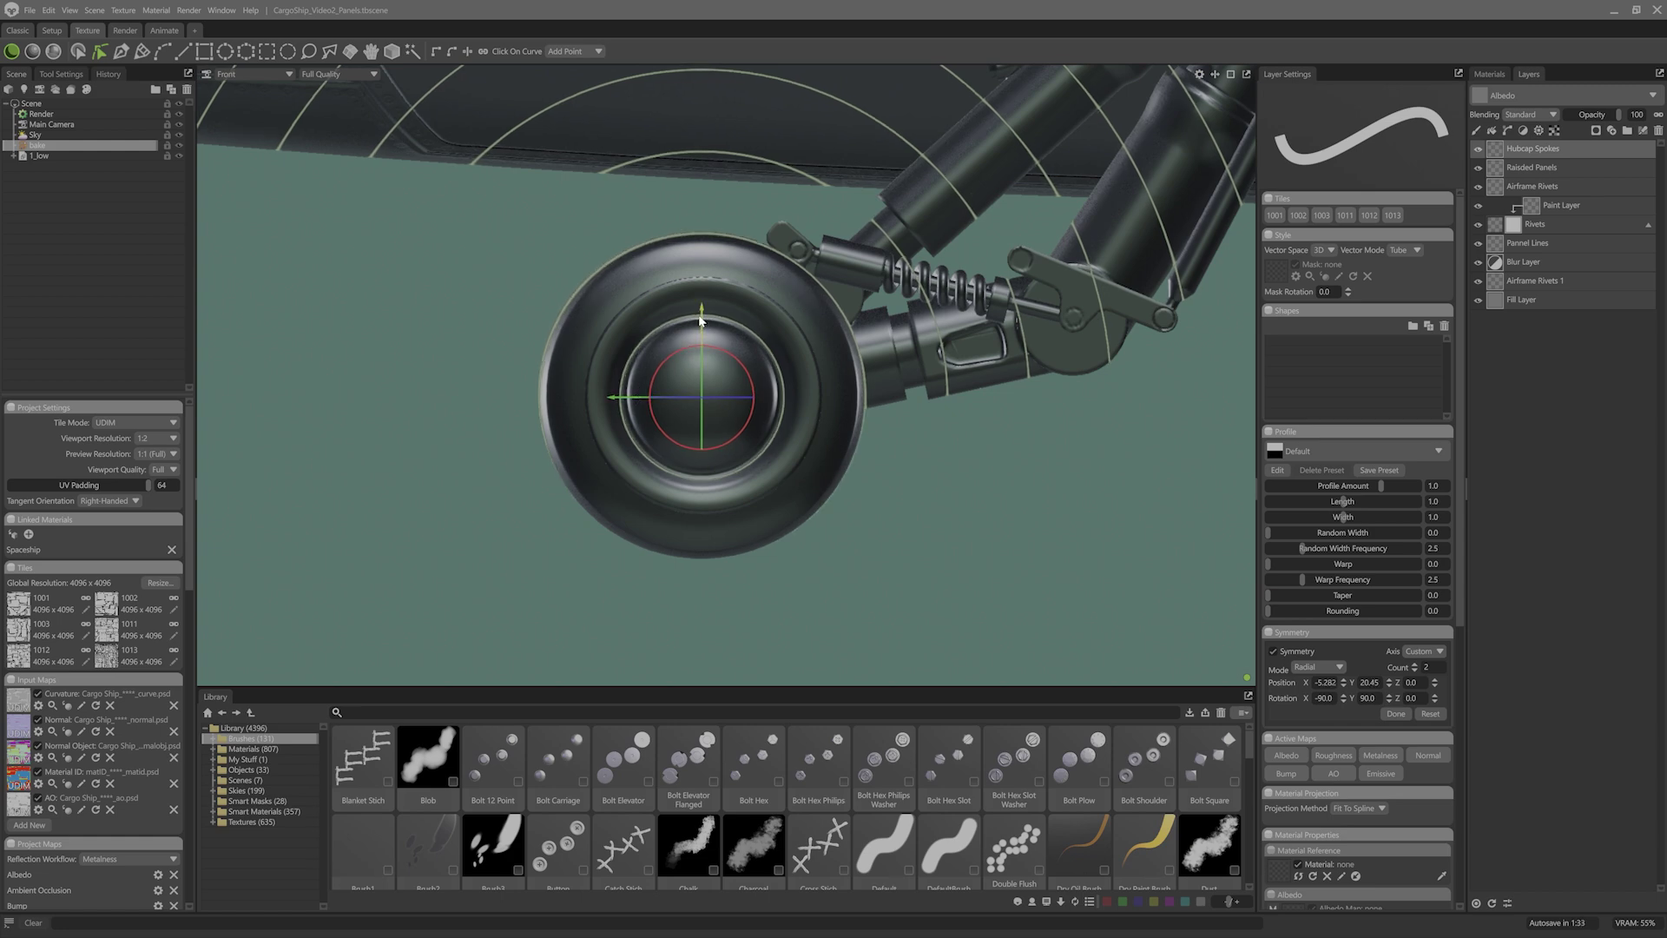
{"action": "left_click", "coordinate": [1396, 713]}
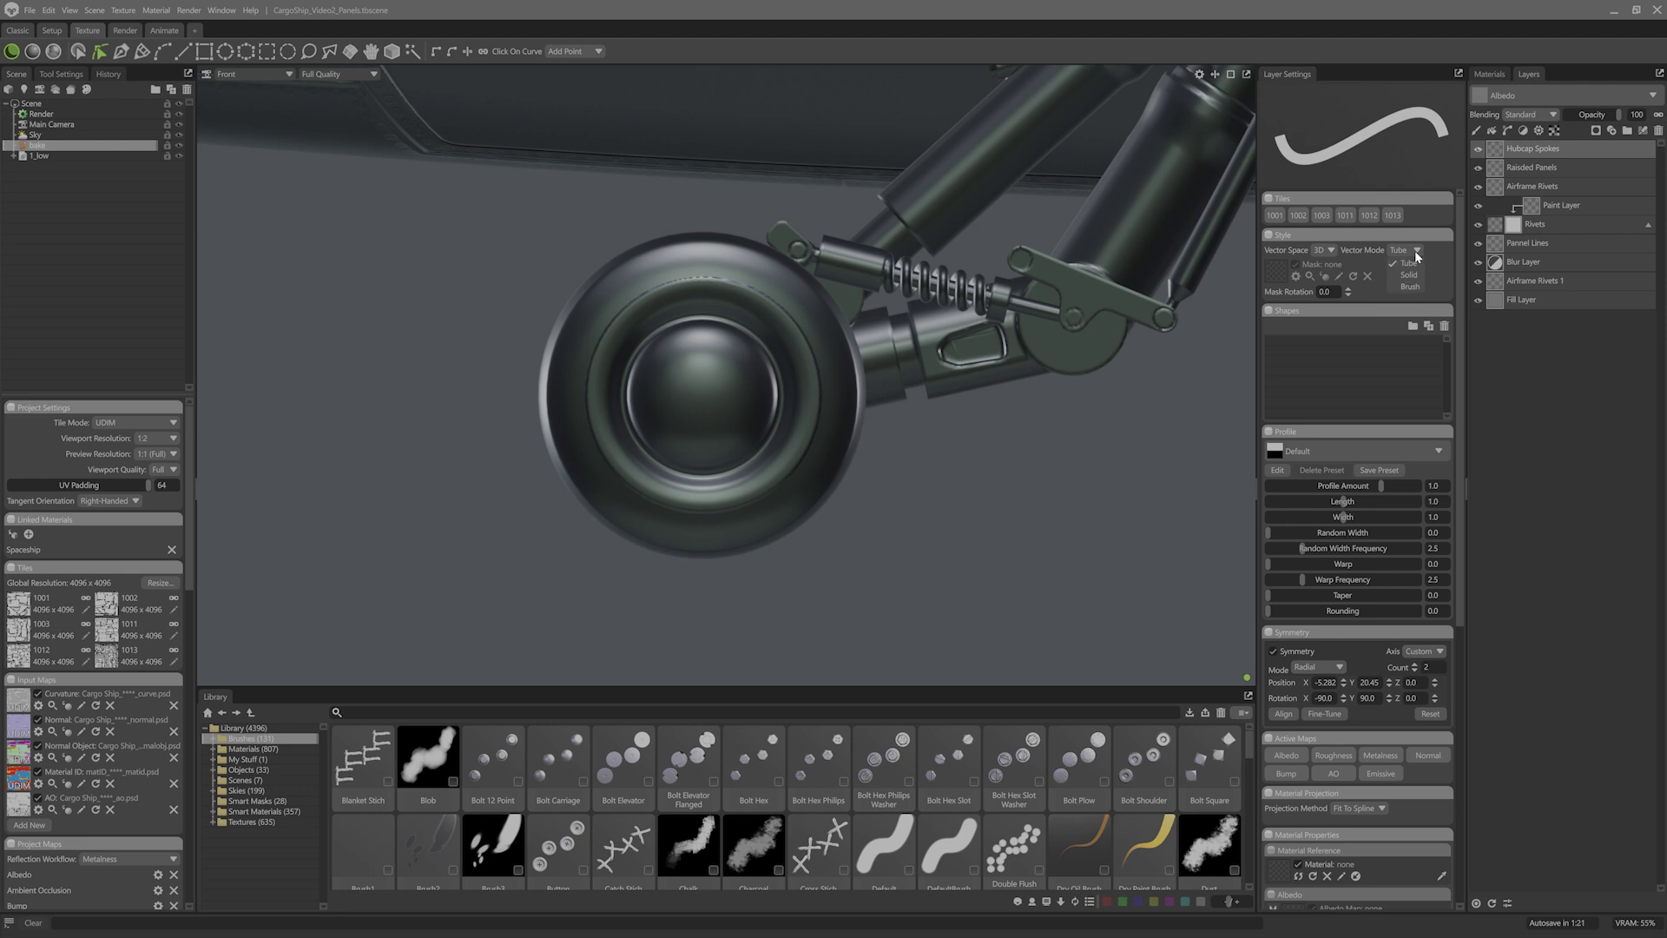
Step: Set Hubcap Spokes to Solid vector mode with a radial count of 10, the Groove Panel profile and only Bump active
{"action": "left_click", "coordinate": [1410, 274]}
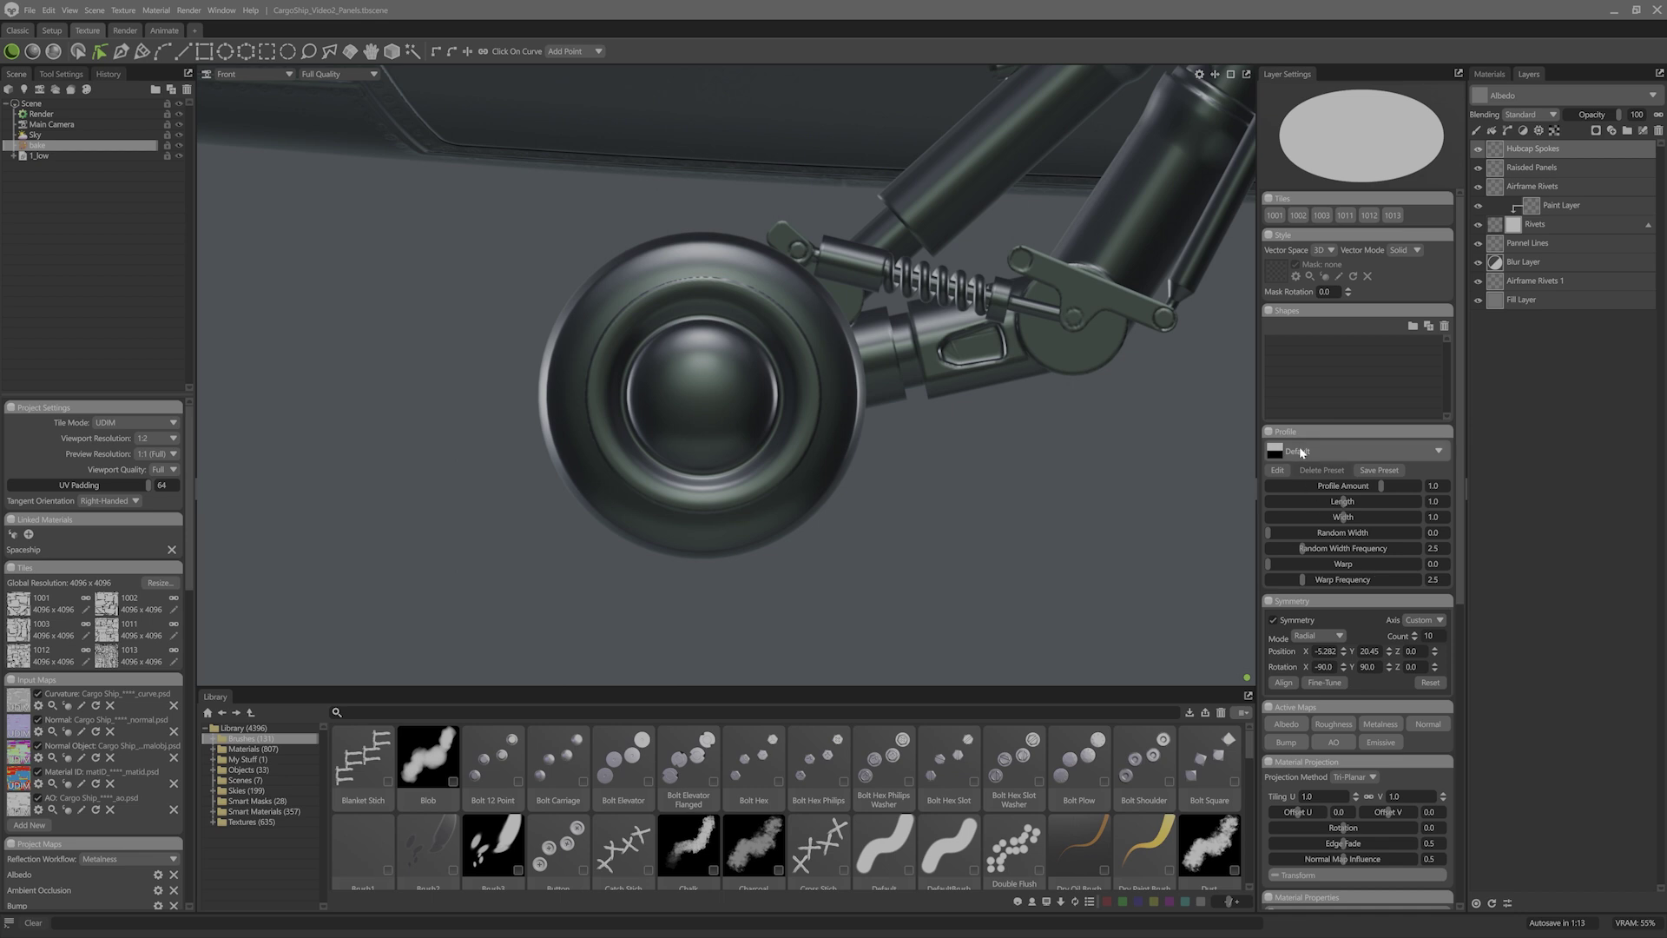
{"action": "left_click", "coordinate": [1389, 450]}
{"action": "left_click", "coordinate": [1311, 679]}
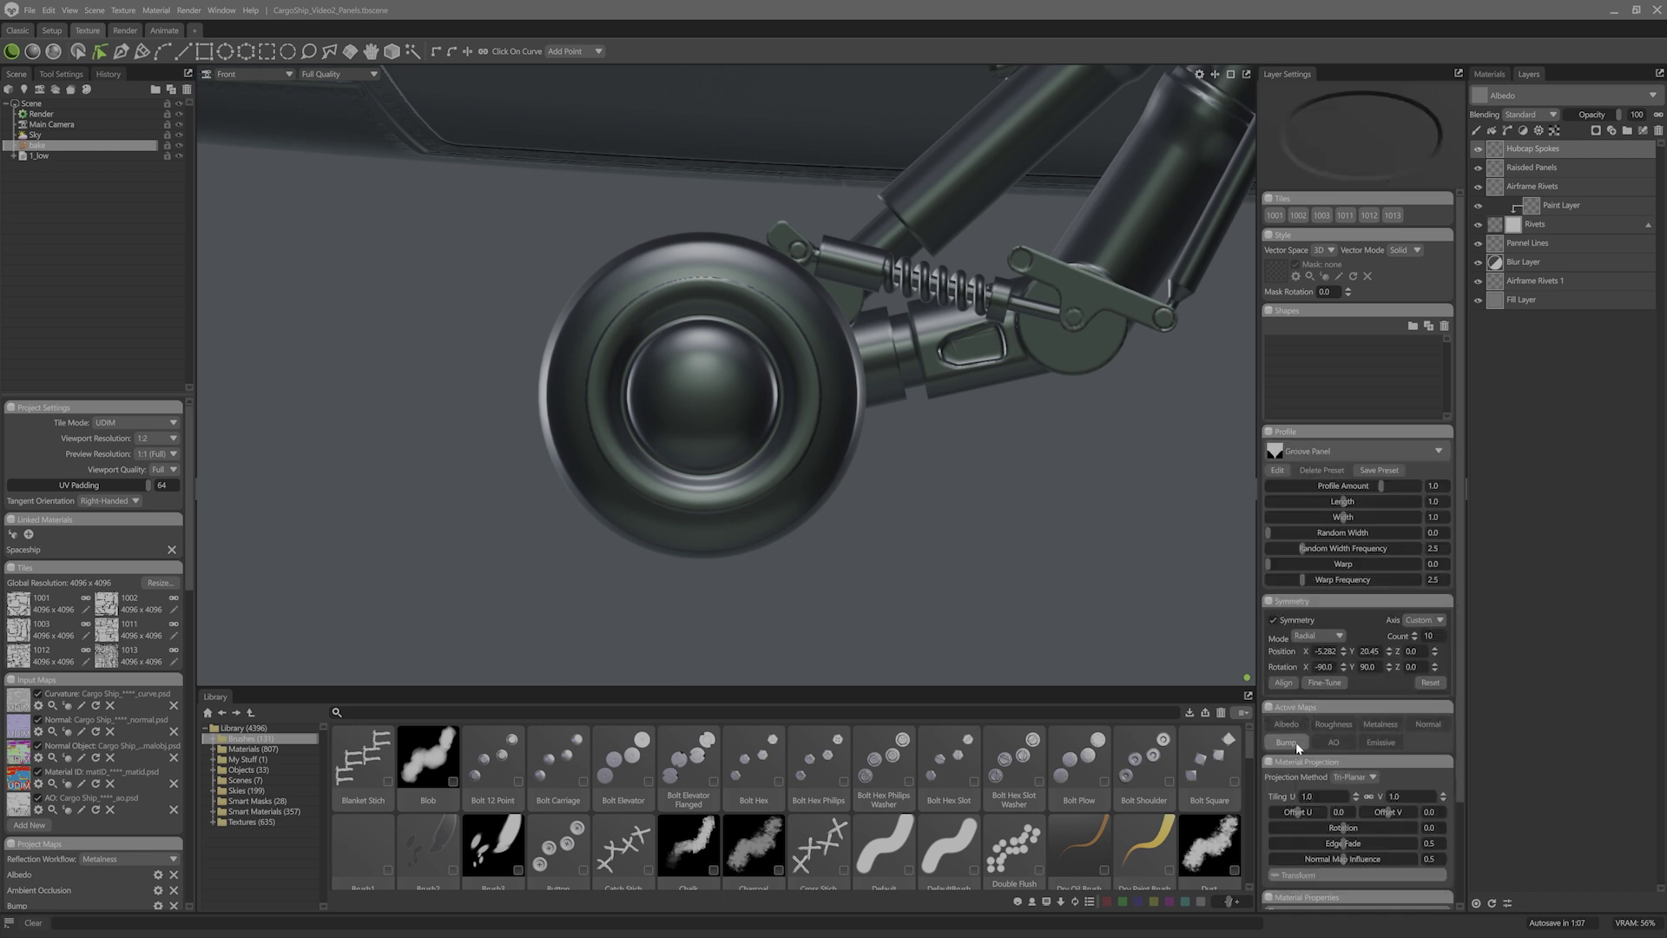
Step: Draw a closed narrow wedge from the hubcap's rim to its centre with the Pen tool and set the radial count to 24
{"action": "left_click", "coordinate": [122, 52]}
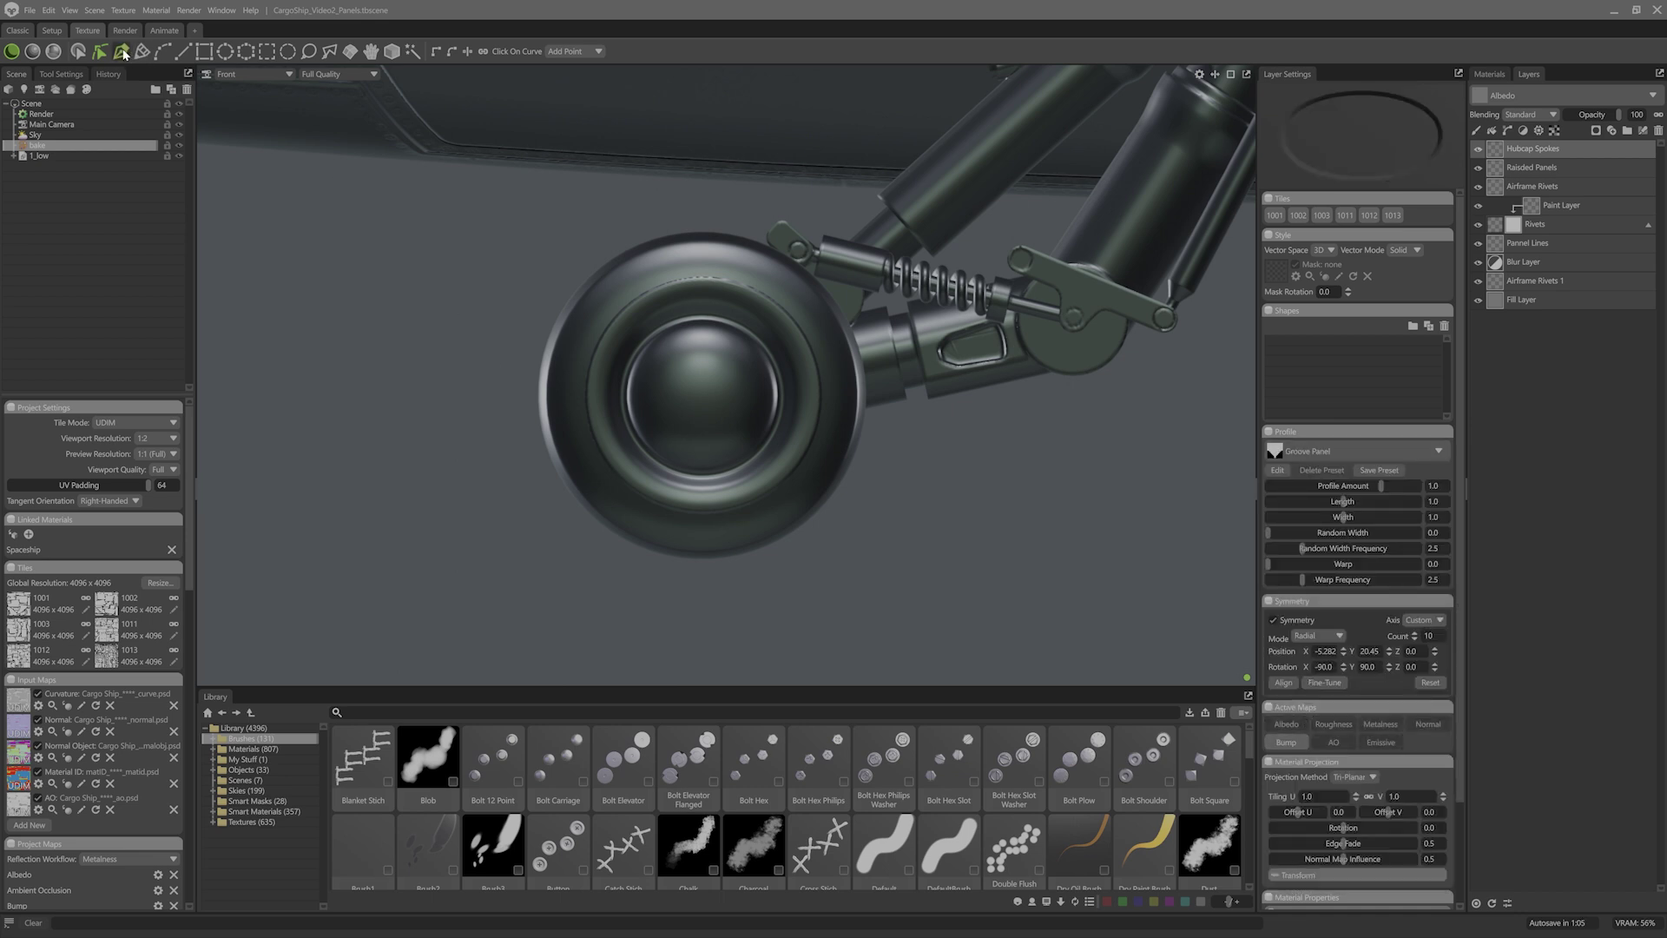
{"action": "left_click", "coordinate": [701, 332]}
{"action": "left_click", "coordinate": [701, 392]}
{"action": "left_click", "coordinate": [714, 343]}
{"action": "left_click", "coordinate": [701, 330]}
{"action": "left_click", "coordinate": [1434, 635]}
{"action": "type", "text": "24"}
{"action": "key", "text": "Return"}
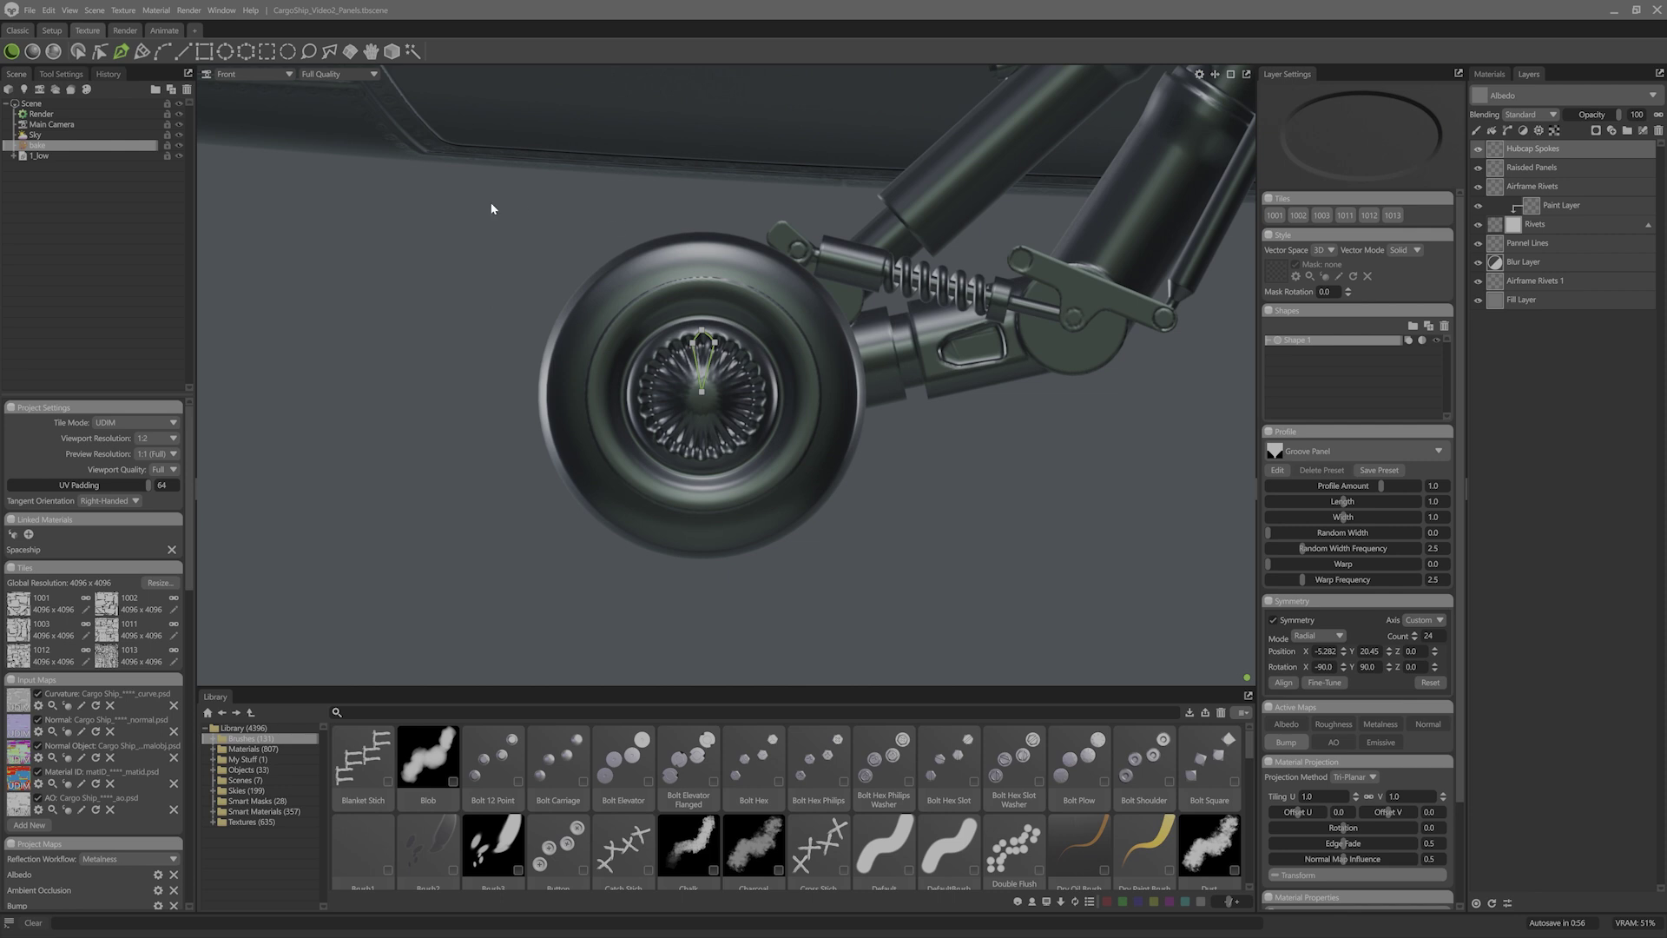
Step: Adjust the outer points of the spoke shape near the hubcap's rim and deselect the shape
{"action": "left_click", "coordinate": [100, 51]}
{"action": "left_click_drag", "start_coordinate": [701, 331], "coordinate": [719, 345]}
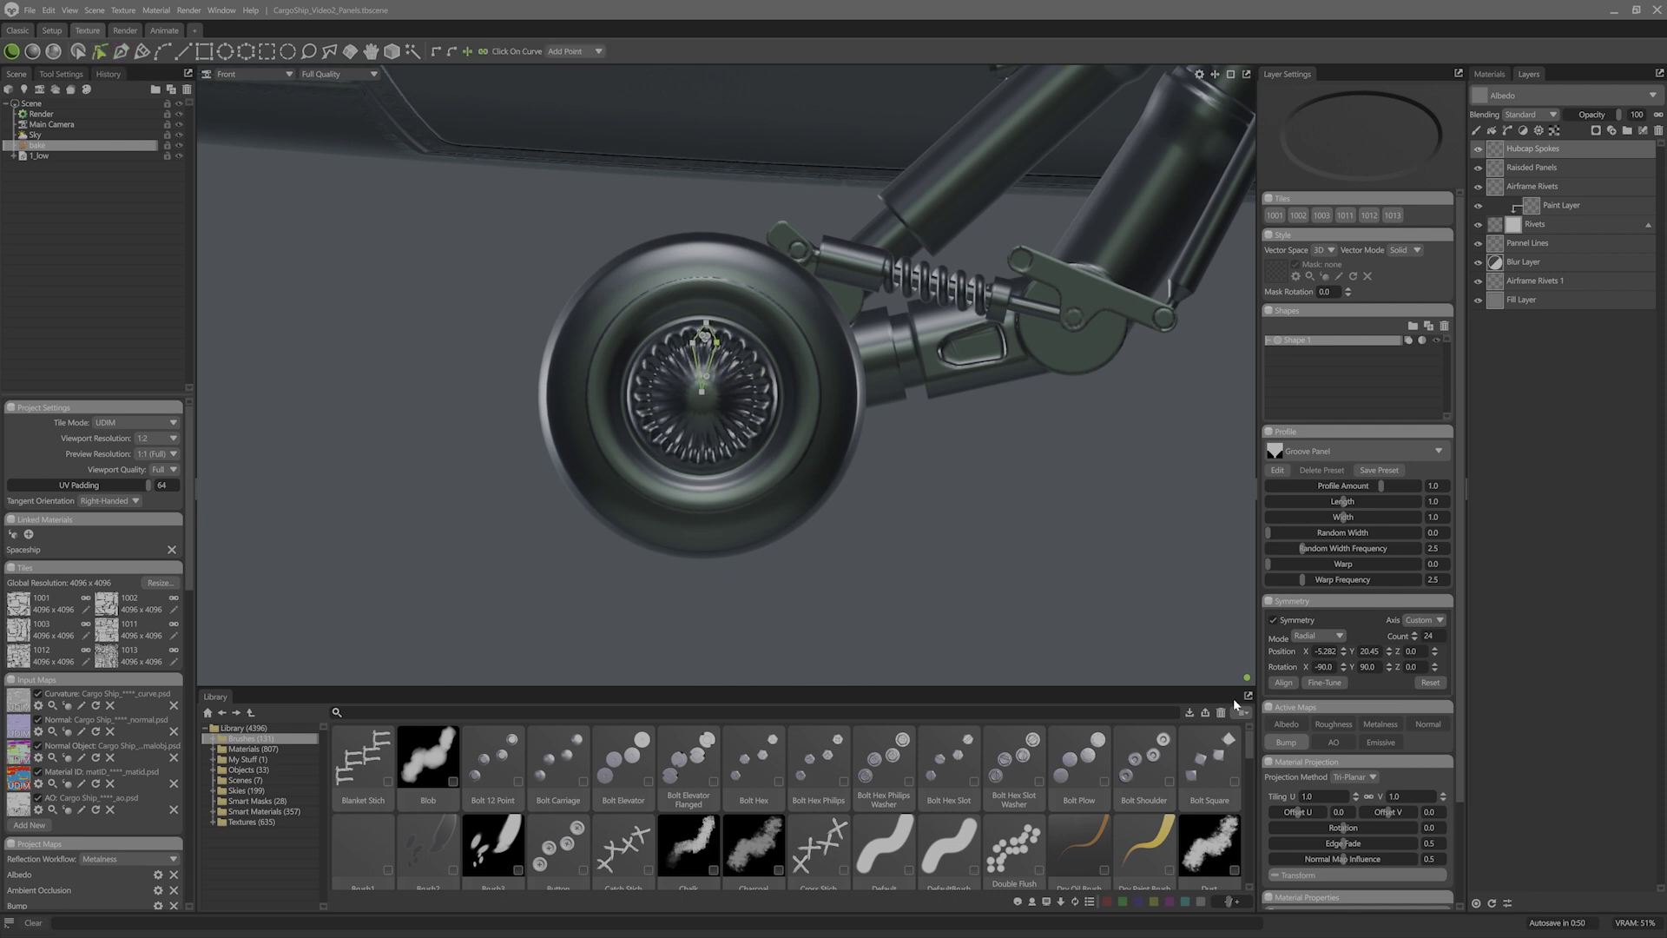
{"action": "left_click", "coordinate": [899, 471]}
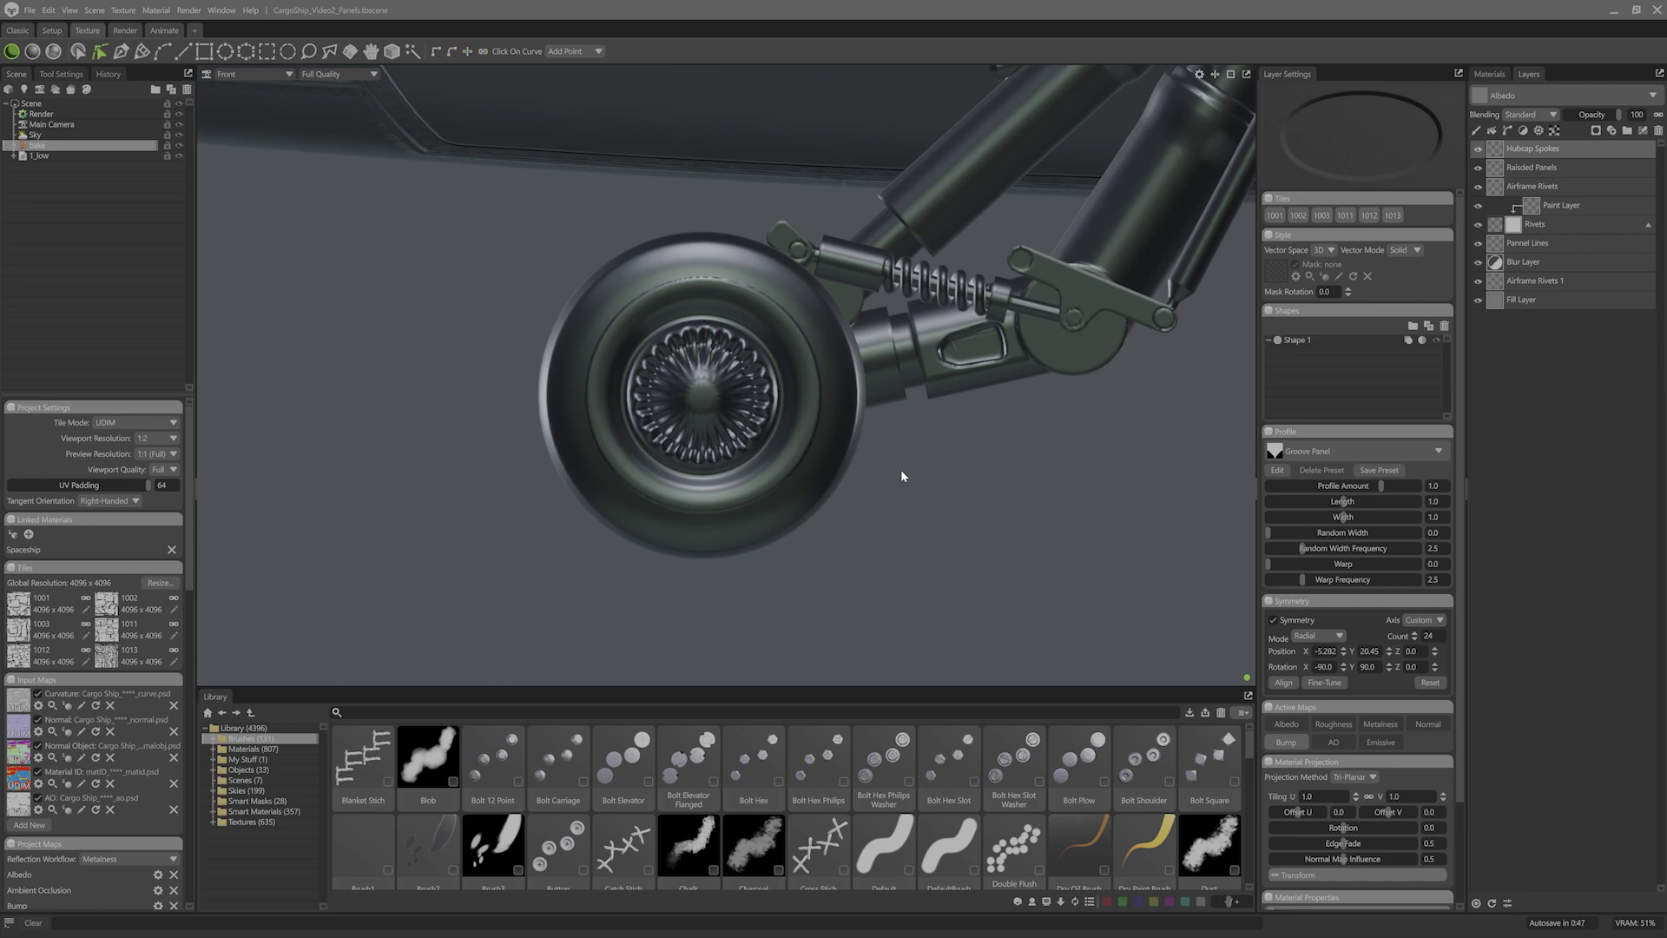
Step: Return to the perspective view, duplicate the Hubcap Spokes layer and set the copy's vector mode to Tube
{"action": "scroll", "coordinate": [816, 420], "scroll_direction": "down", "scroll_amount": 1}
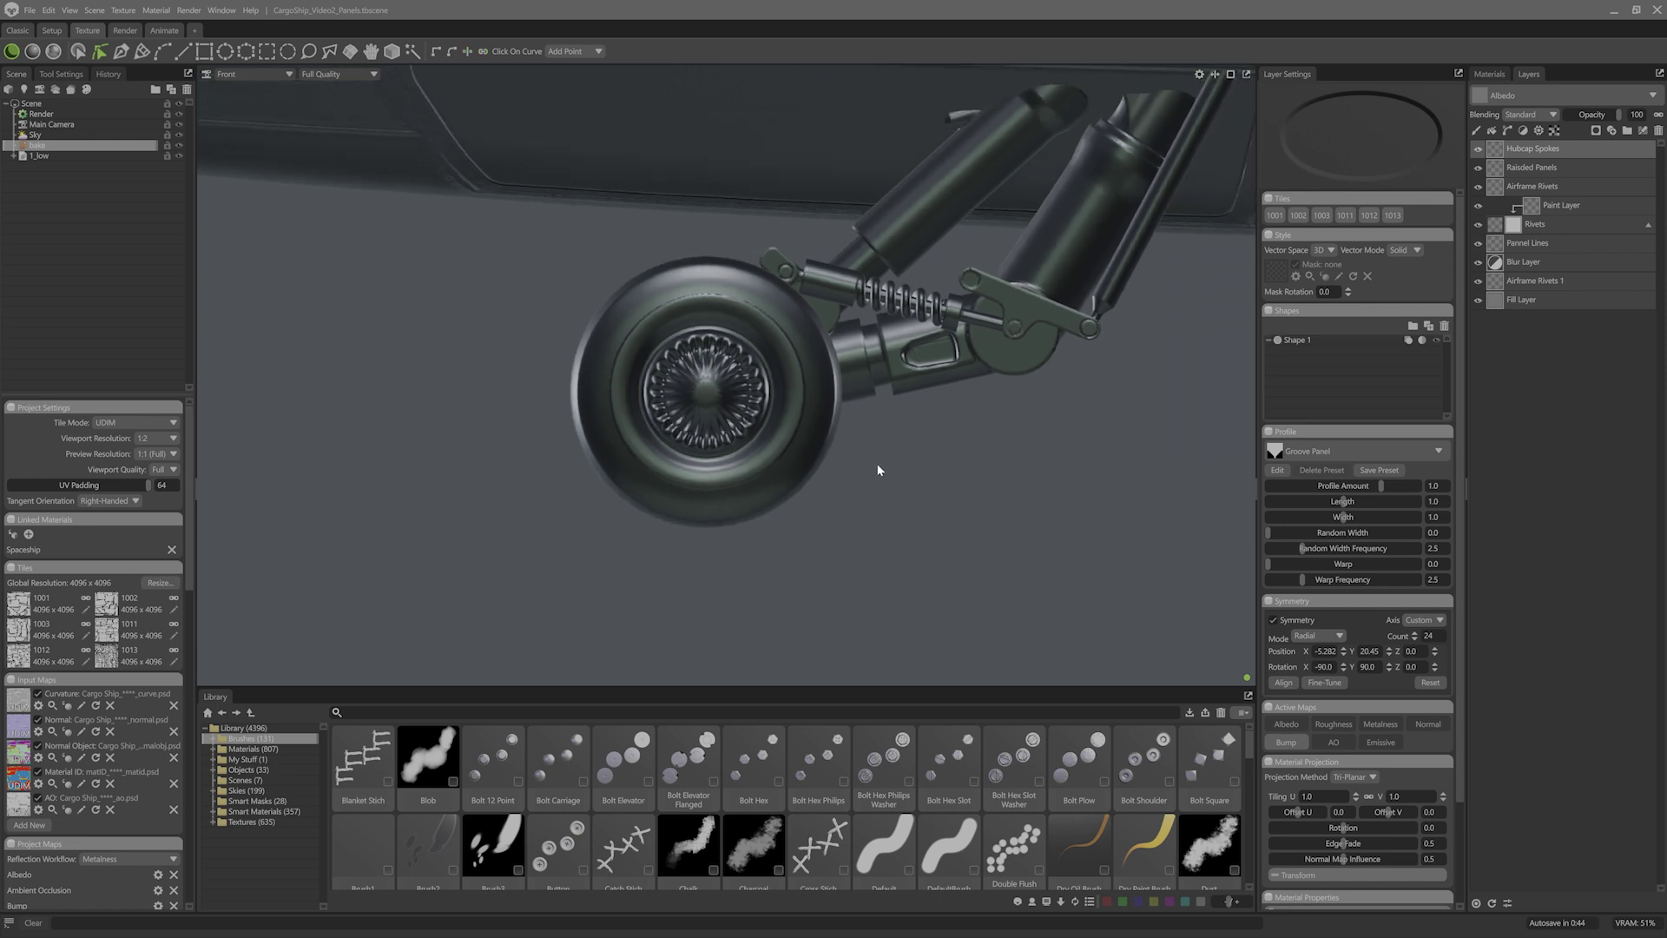
{"action": "left_click", "coordinate": [251, 74]}
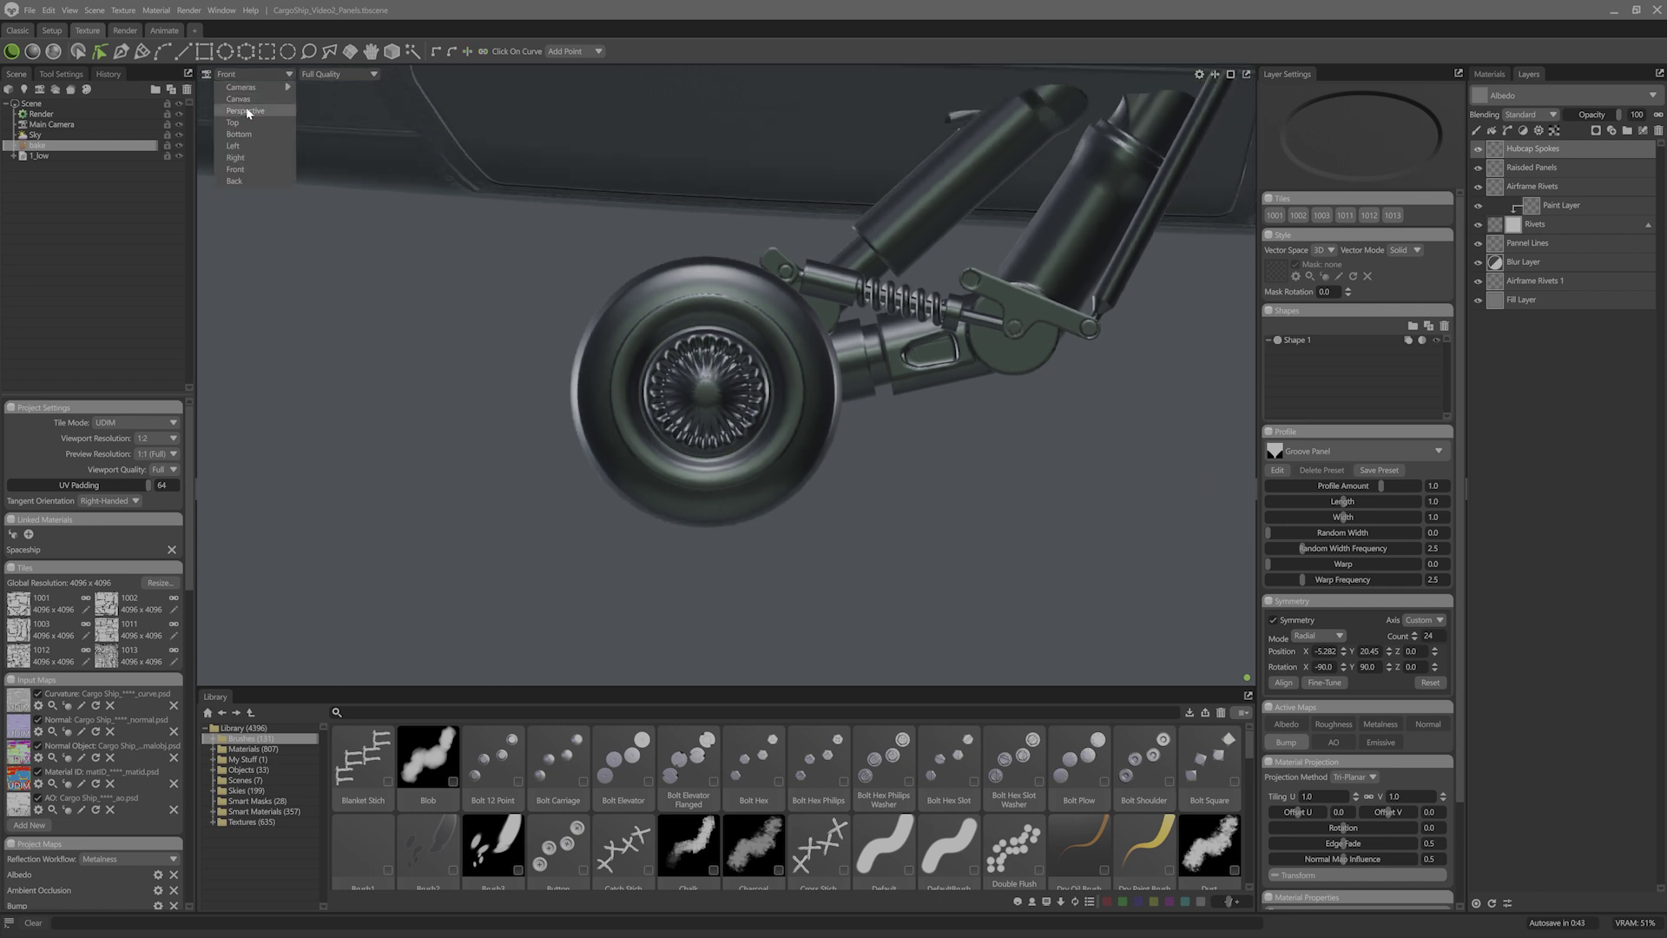
{"action": "left_click", "coordinate": [246, 106]}
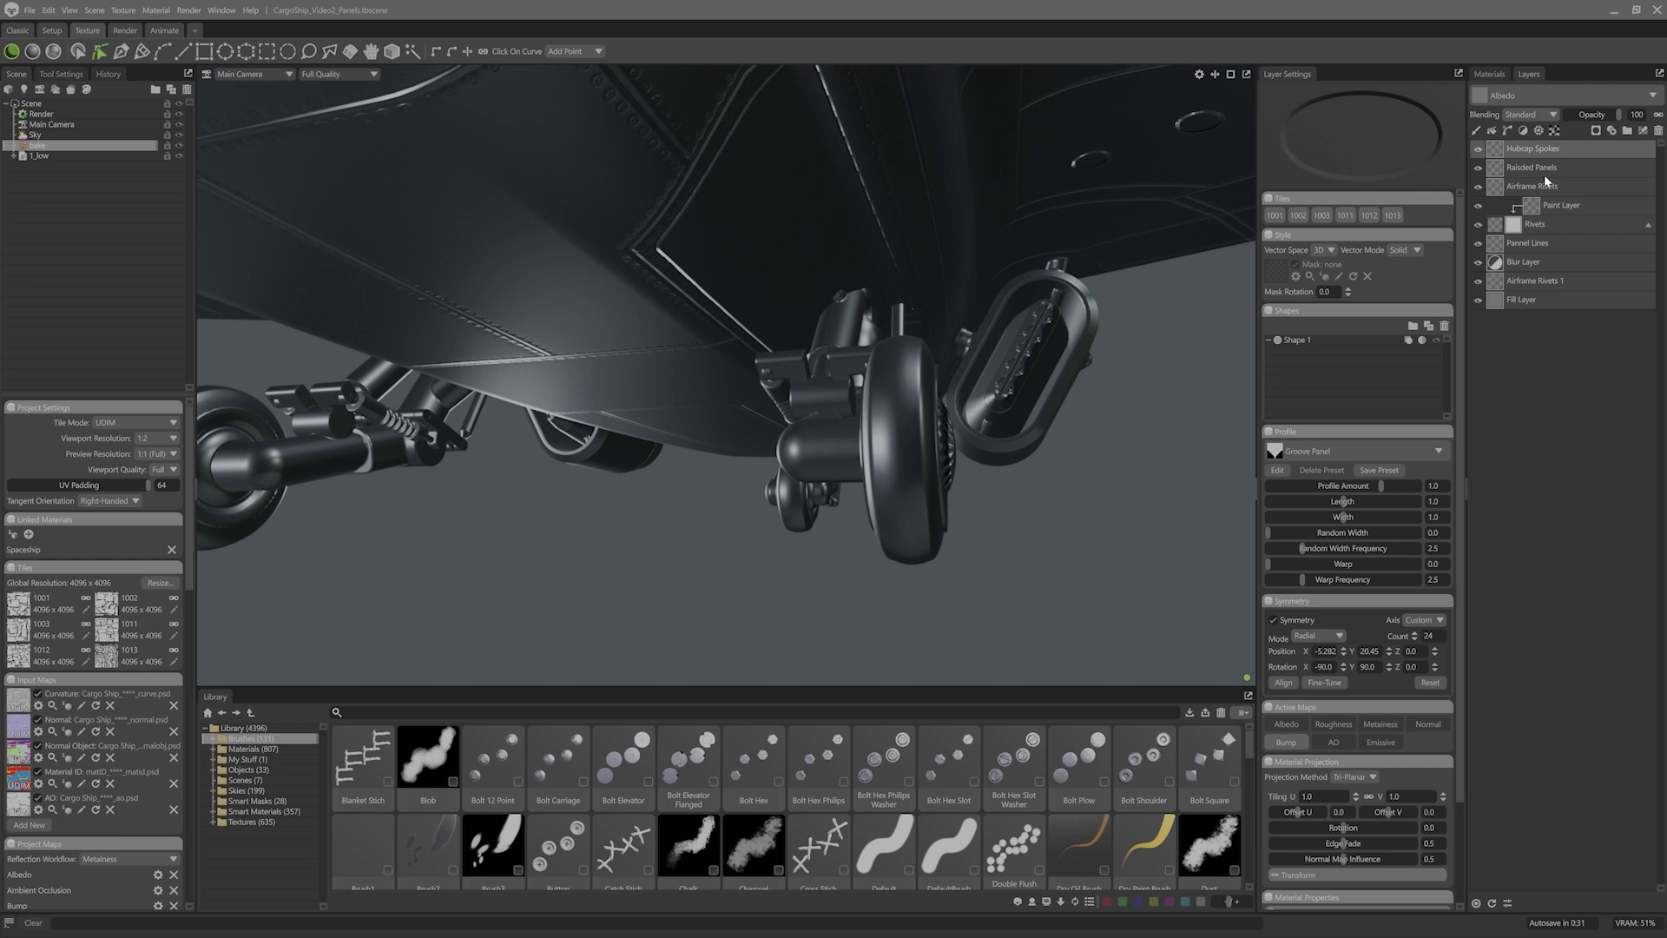
{"action": "right_click", "coordinate": [1556, 146]}
{"action": "left_click", "coordinate": [1592, 161]}
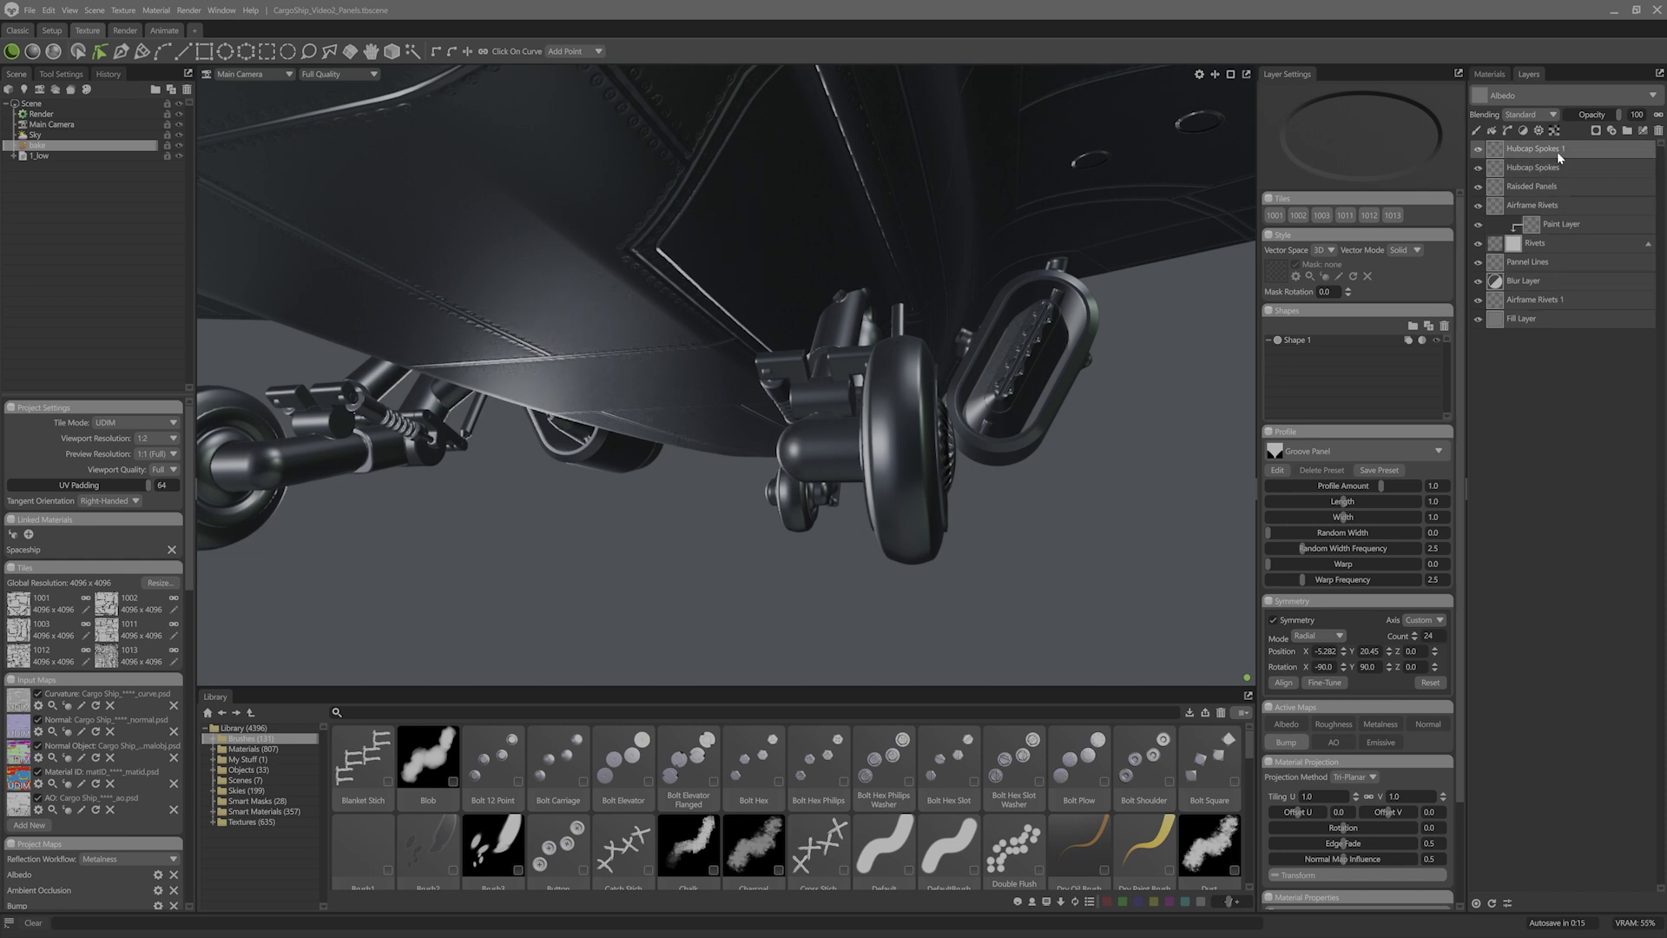
{"action": "left_click", "coordinate": [1408, 263]}
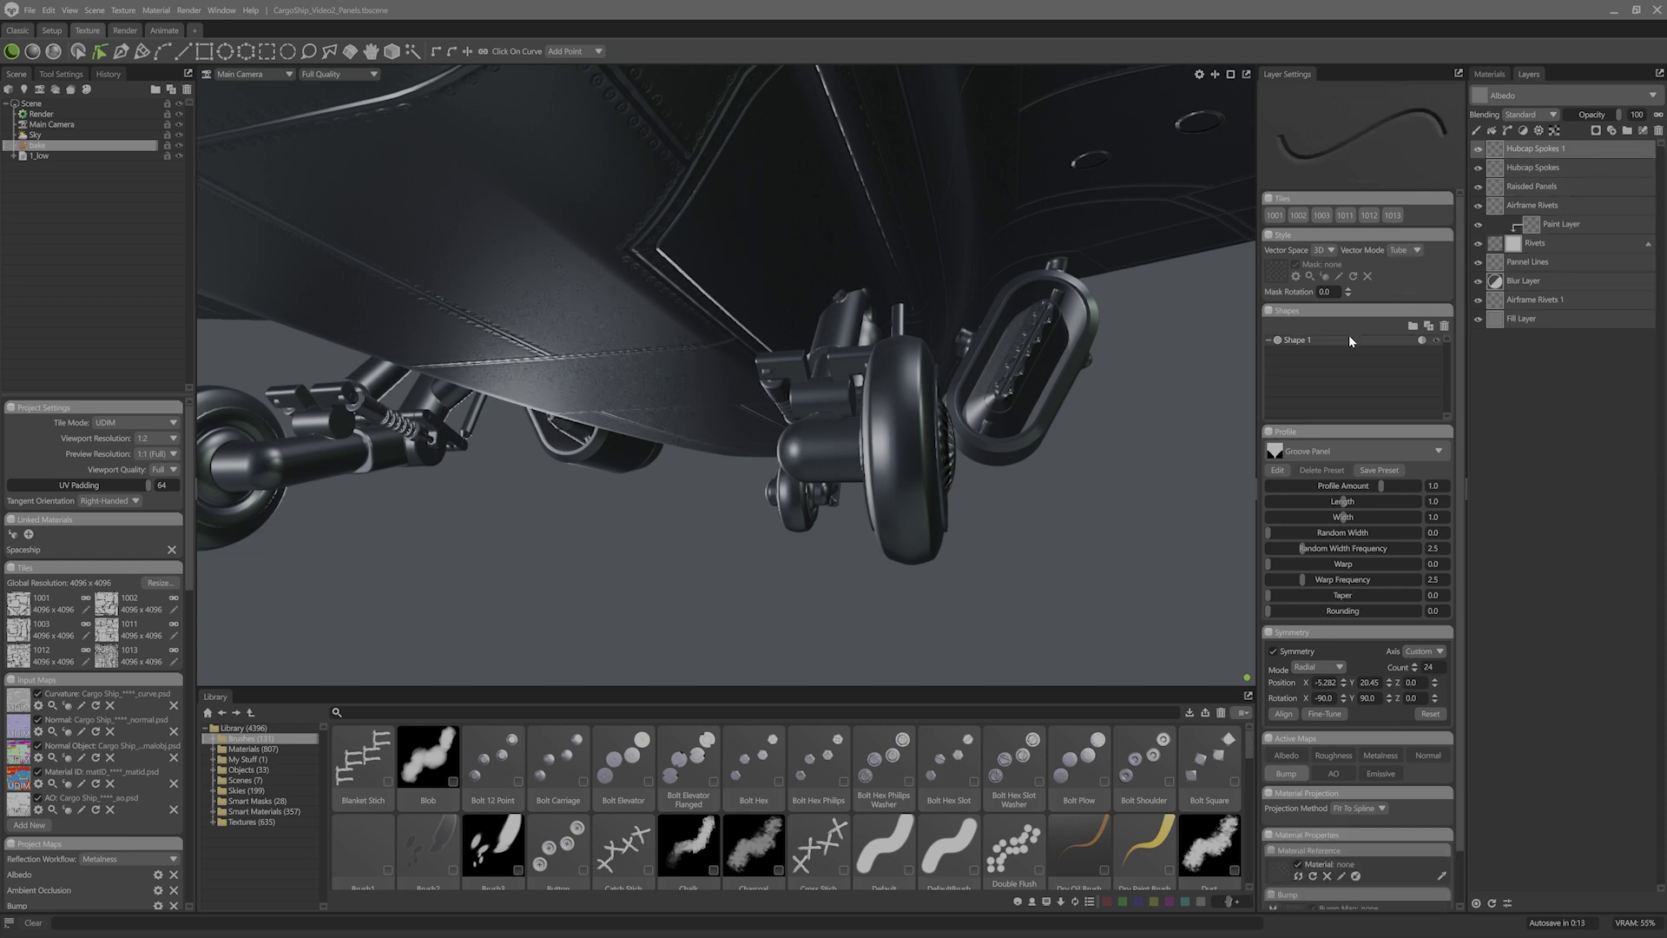
Step: Replace the copied spoke shape with a short line along the tyre tread and apply the Waves profile
{"action": "left_click", "coordinate": [181, 51]}
{"action": "left_click_drag", "start_coordinate": [894, 403], "coordinate": [890, 435]}
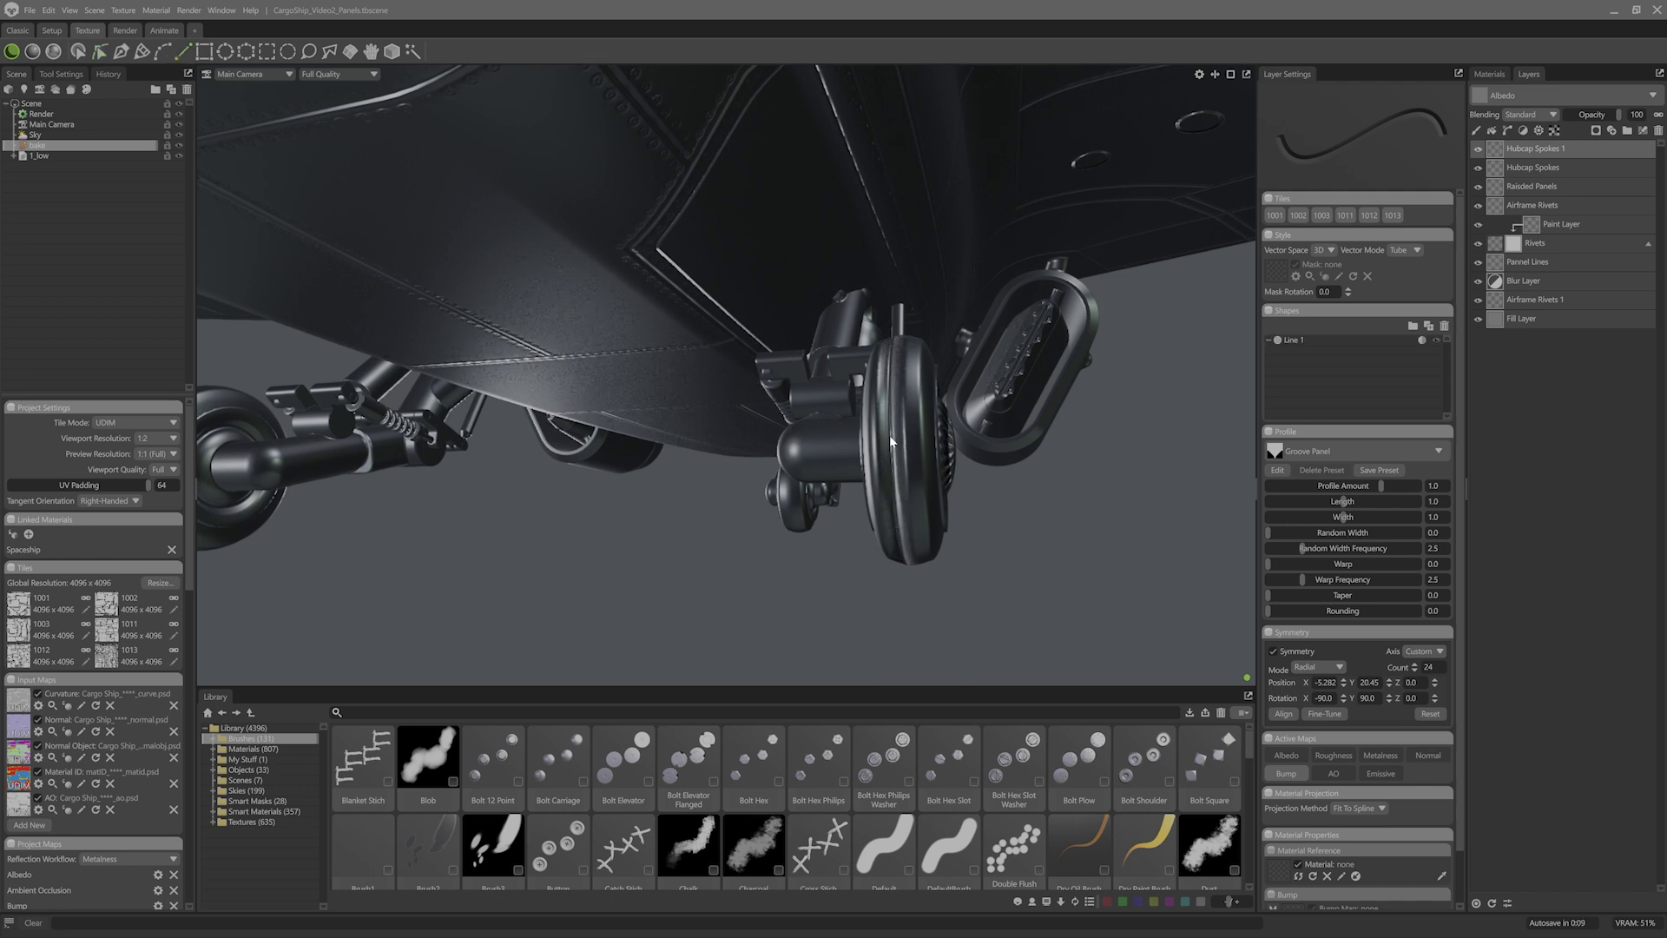
{"action": "left_click_drag", "start_coordinate": [1052, 500], "coordinate": [1071, 504], "text": "alt"}
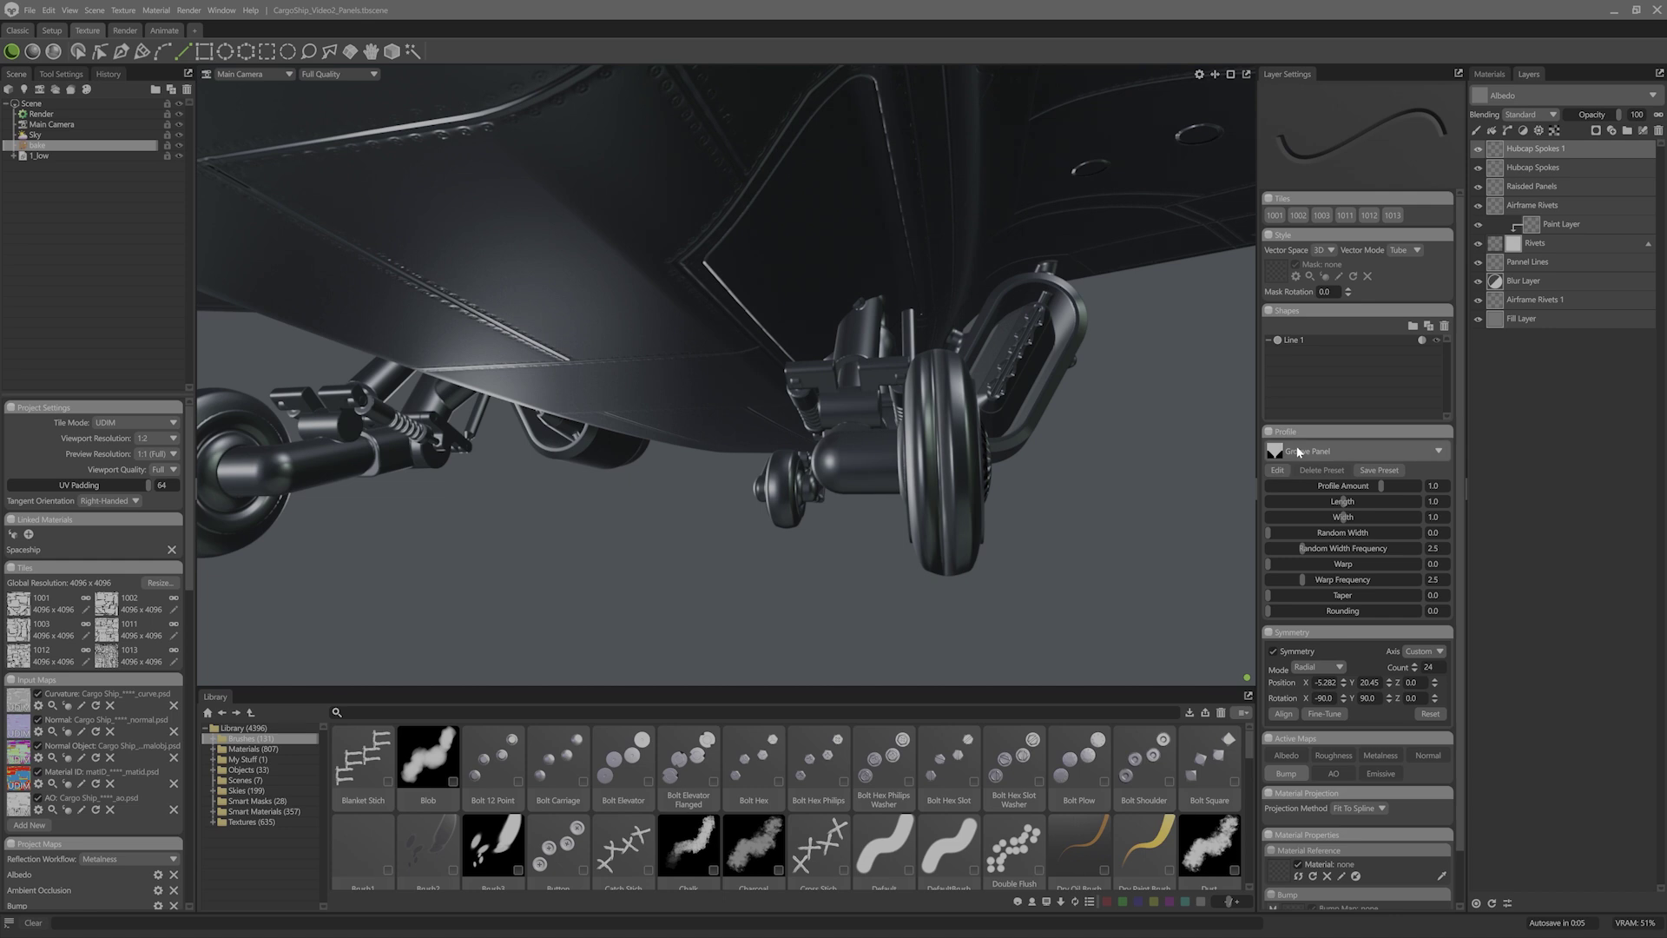
{"action": "left_click", "coordinate": [1329, 451]}
{"action": "left_click", "coordinate": [1305, 890]}
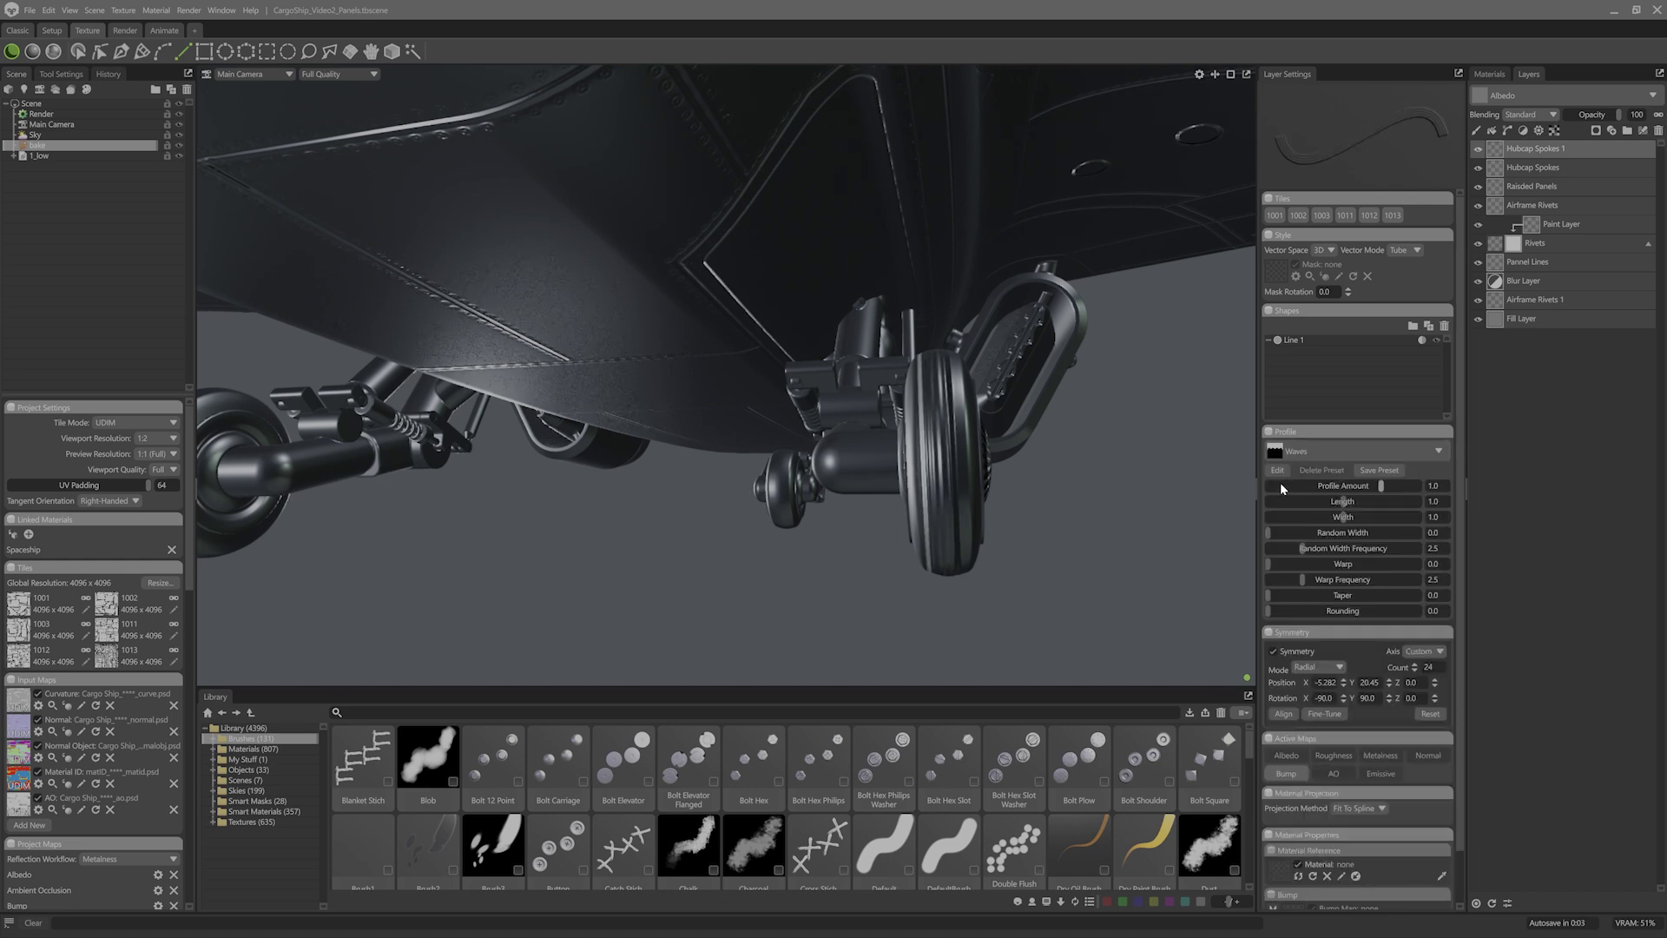
Step: Pull the Waves profile's two low points down to deepen the tread grooves, and set the profile width to about 1.627
{"action": "left_click", "coordinate": [1278, 471]}
{"action": "left_click_drag", "start_coordinate": [782, 456], "coordinate": [779, 549]}
{"action": "left_click_drag", "start_coordinate": [834, 459], "coordinate": [832, 549]}
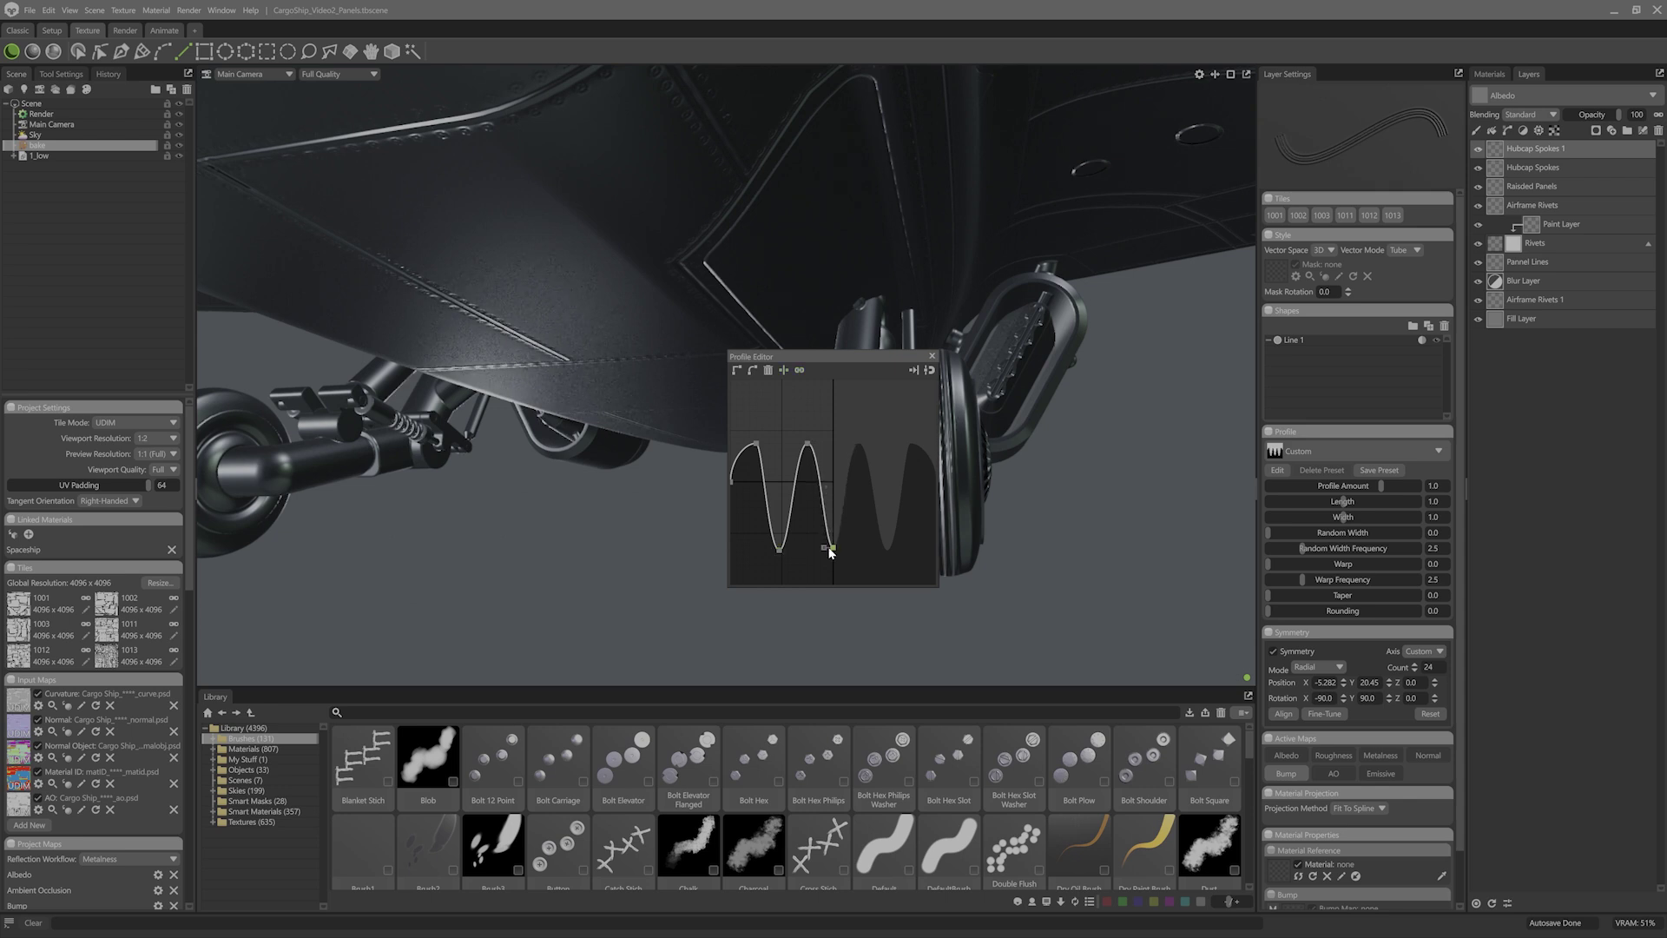
{"action": "left_click", "coordinate": [933, 356]}
{"action": "left_click_drag", "start_coordinate": [1334, 519], "coordinate": [1357, 524]}
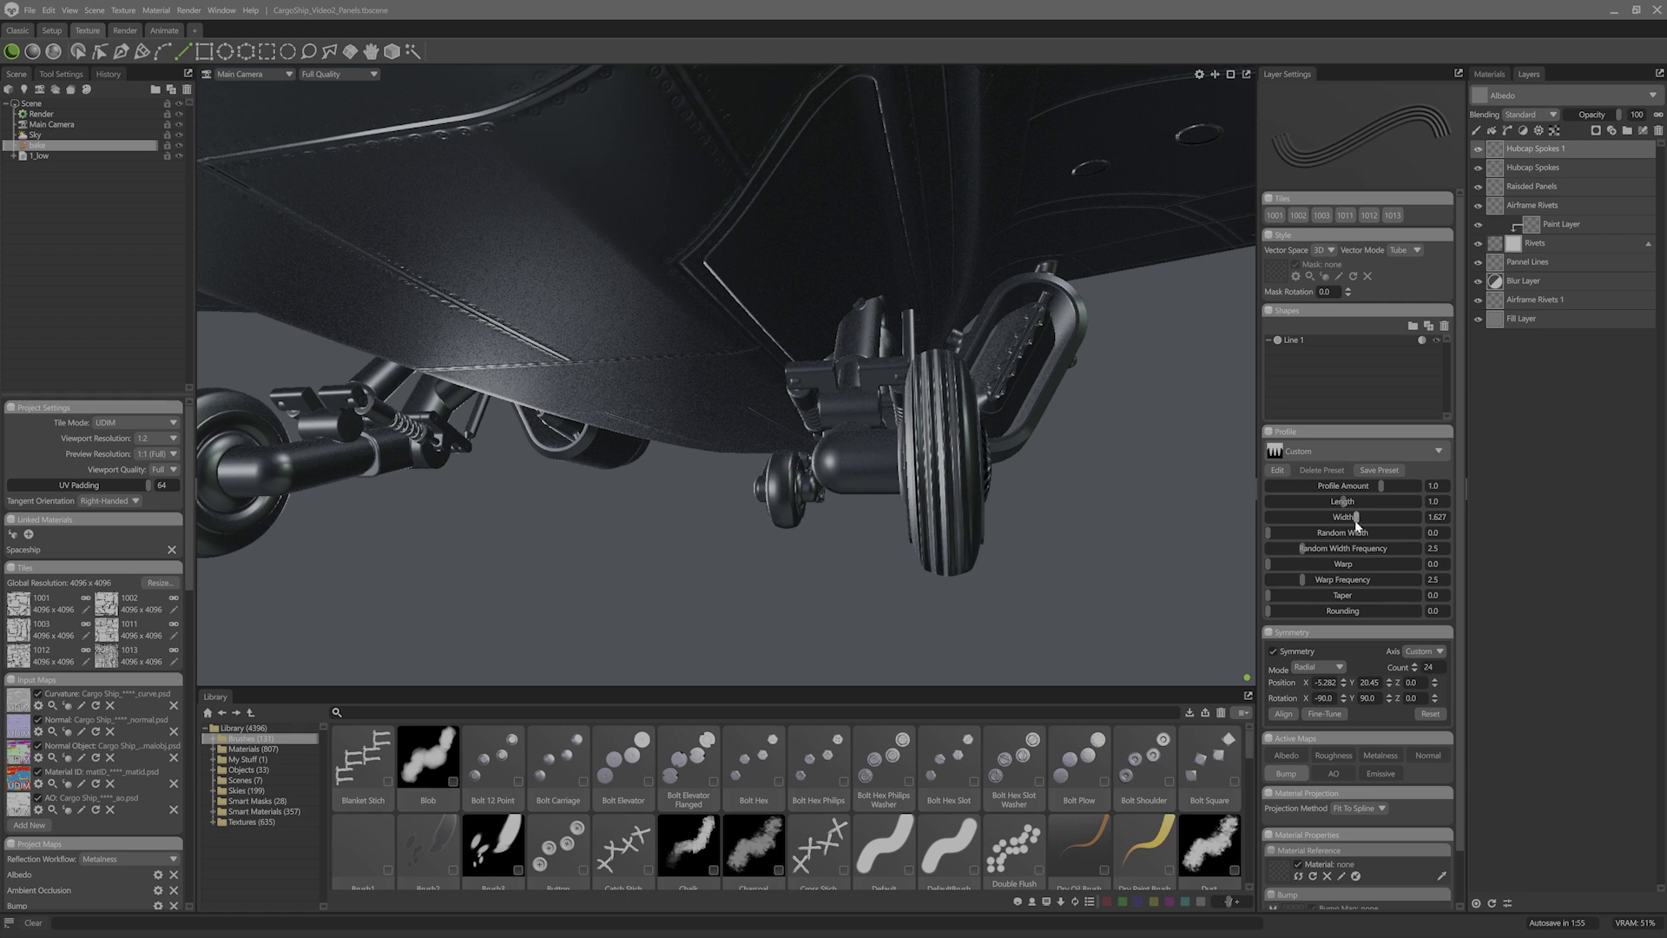
{"action": "left_click_drag", "start_coordinate": [1057, 595], "coordinate": [829, 611], "text": "alt"}
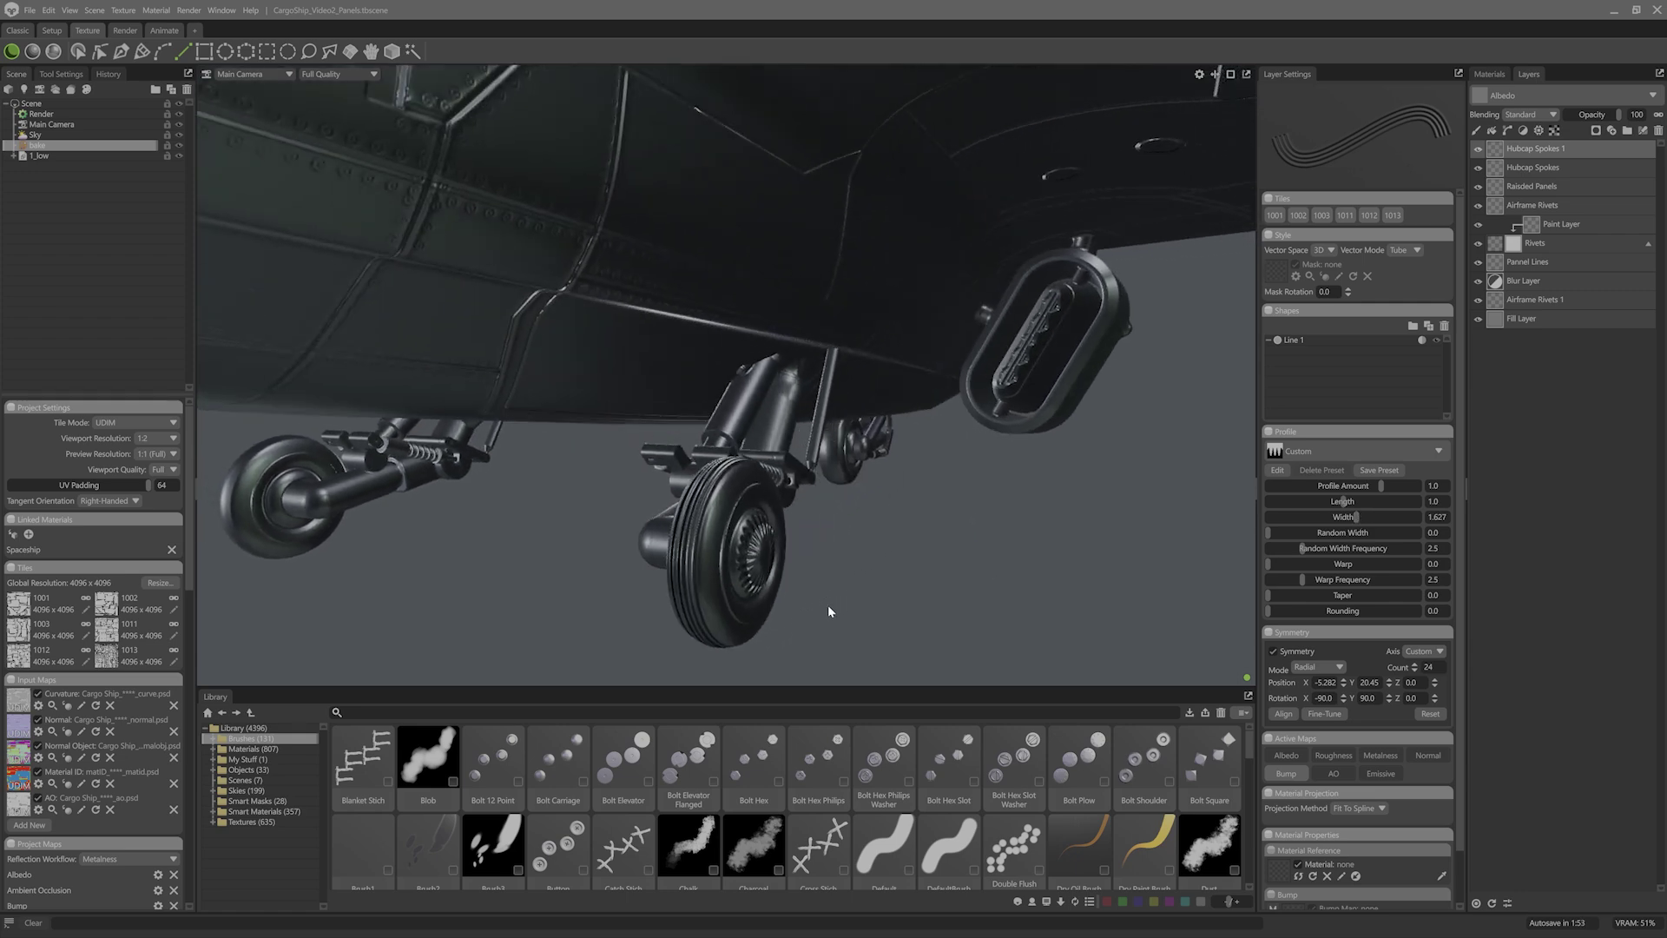